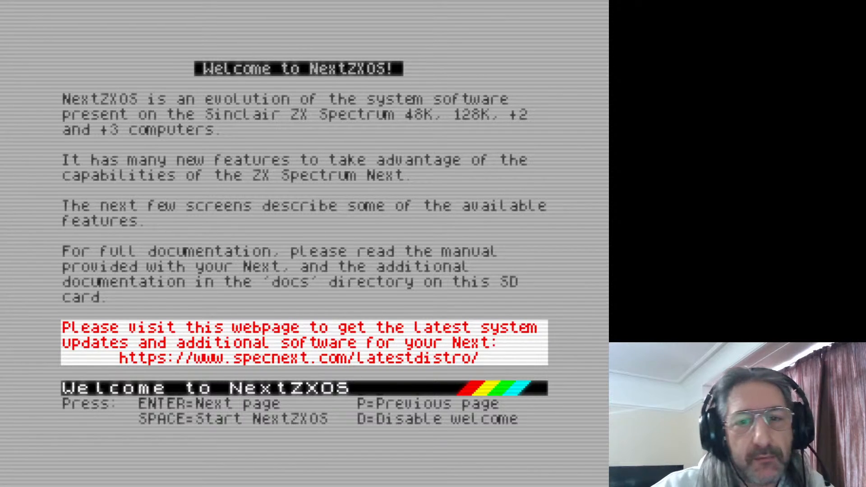
Skip the welcome pages and start NextBASIC
key("space")
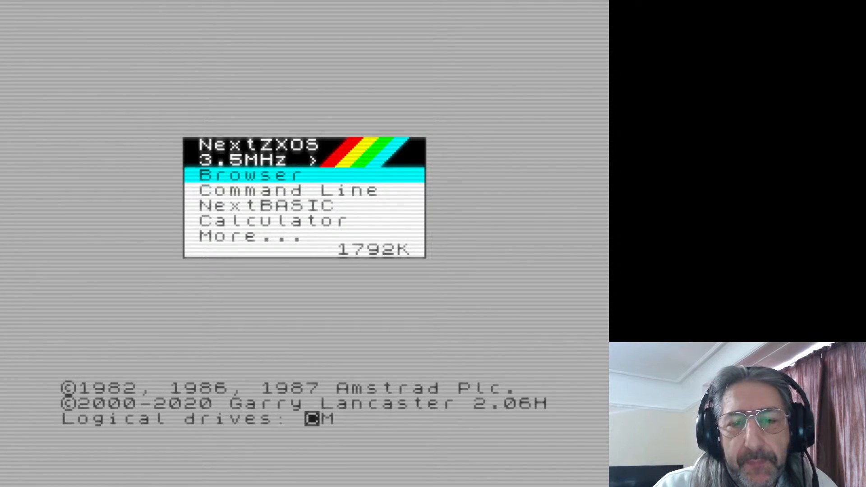
key("Down")
key("Down")
key("Return")
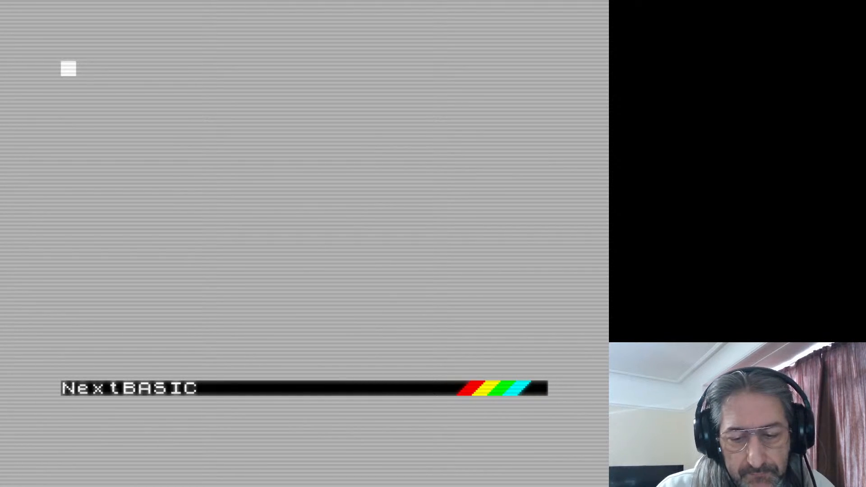
Launch the sprite editor on the file tiles.spr with the command ".spredit tiles.spr"
type(".")
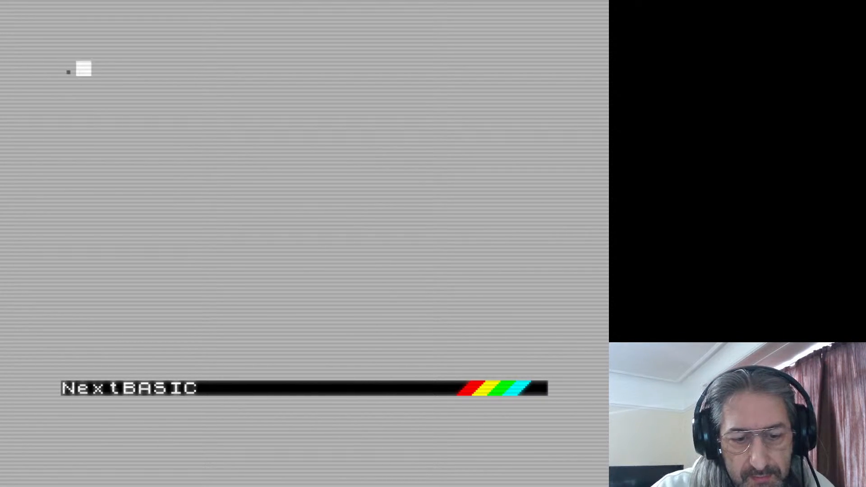
type("spredit")
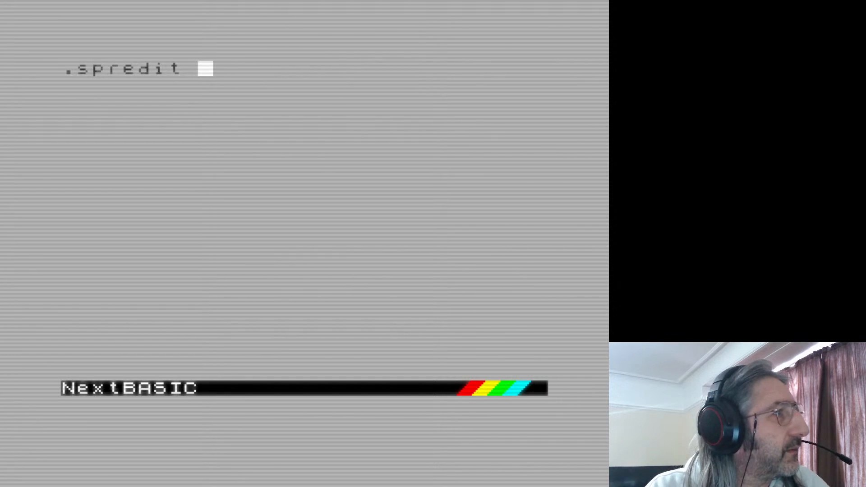
type("cre")
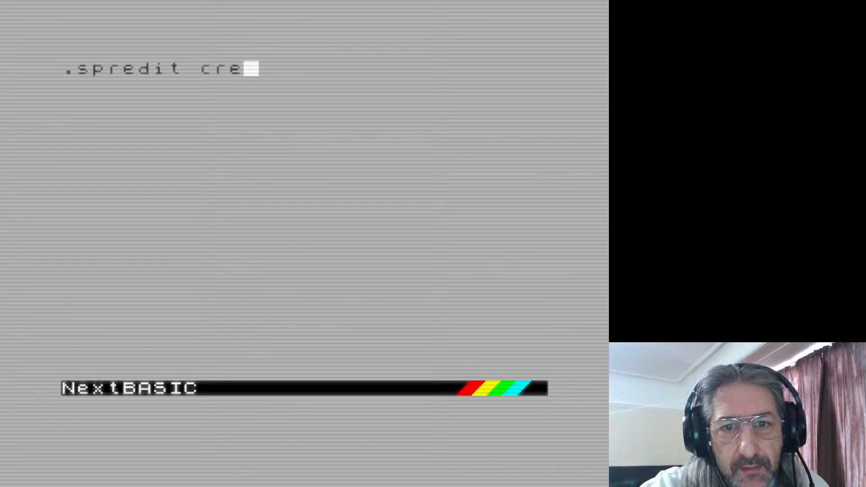
key("BackSpace")
key("BackSpace")
key("BackSpace")
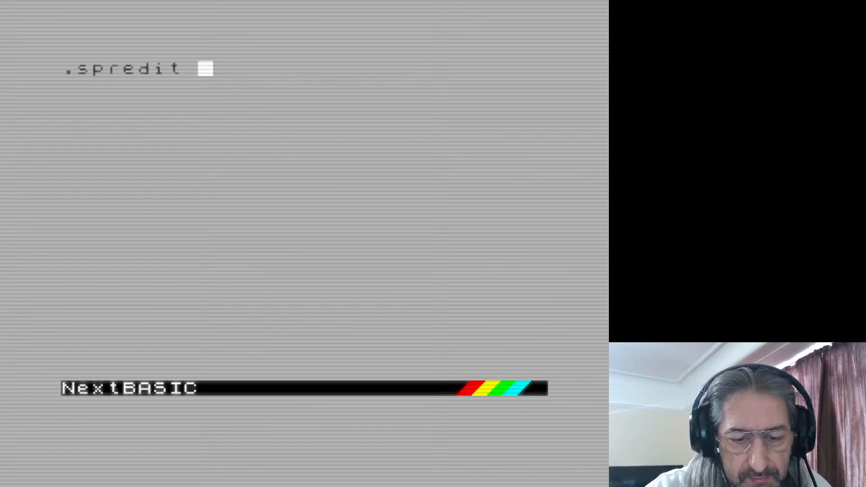
type("walls")
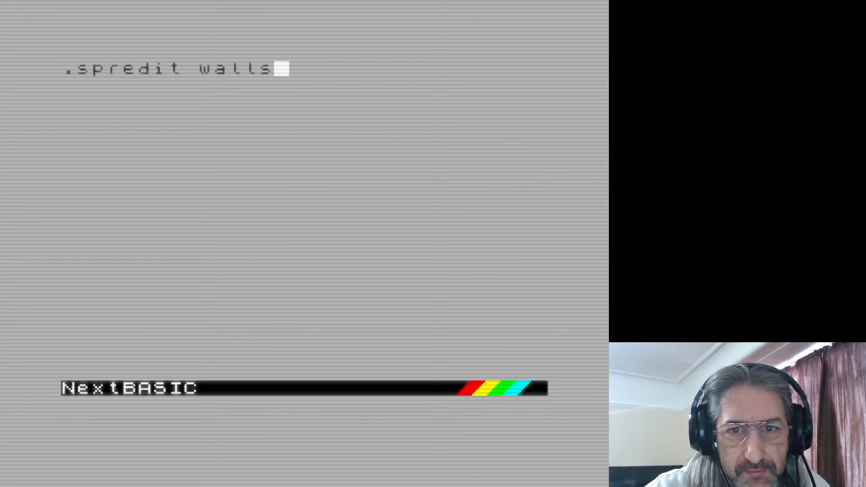
key("BackSpace")
key("BackSpace")
key("BackSpace")
key("BackSpace")
key("BackSpace")
type("til")
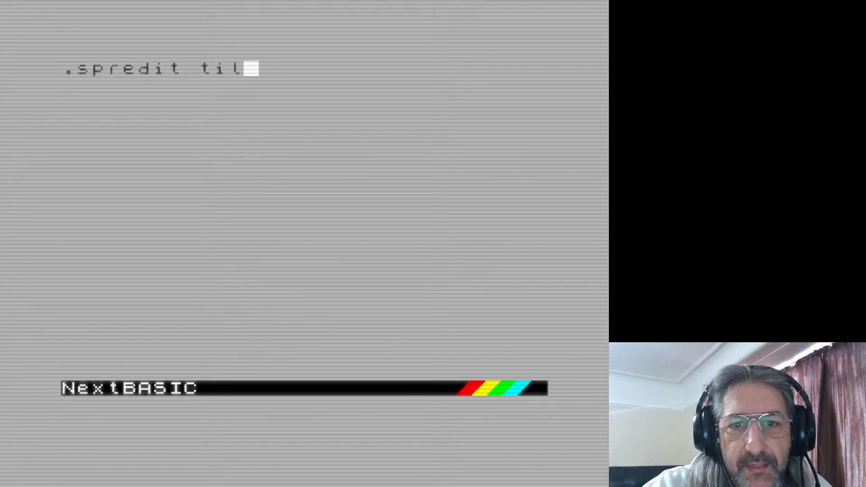
type("es.spr")
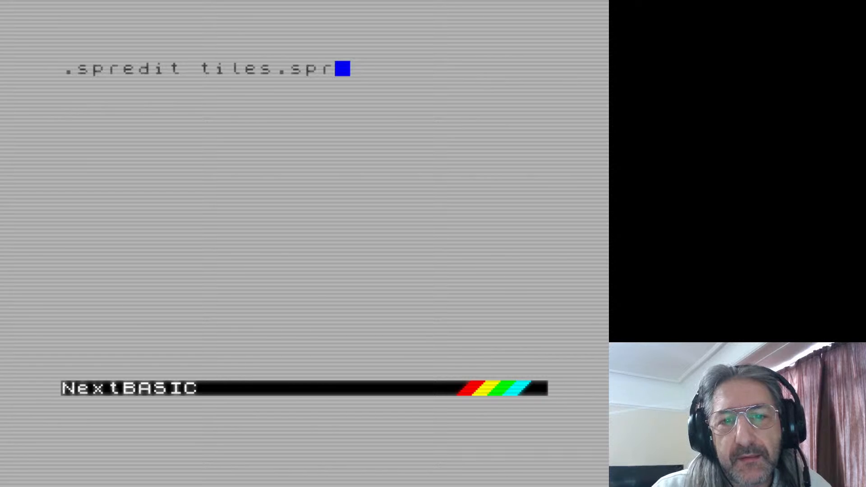
key("Return")
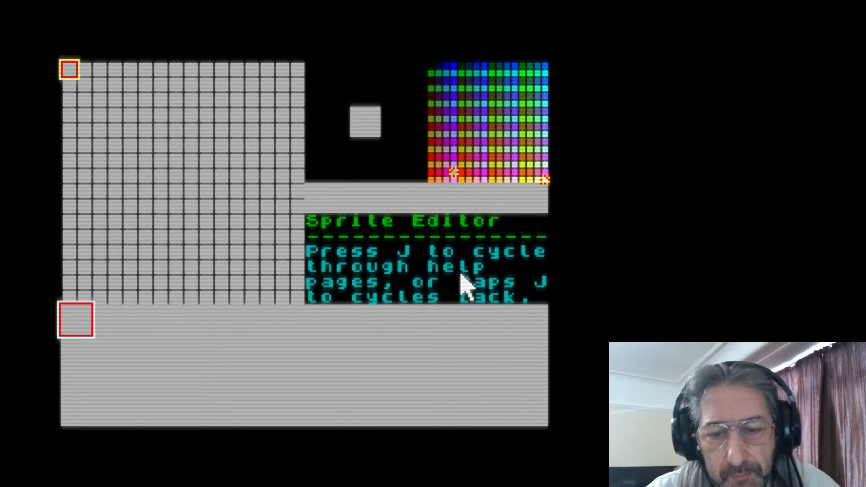
Browse the sprite editor's Plotting and Movement help pages, ending on the Movement page
key("j")
scroll(447, 274, "down", 3)
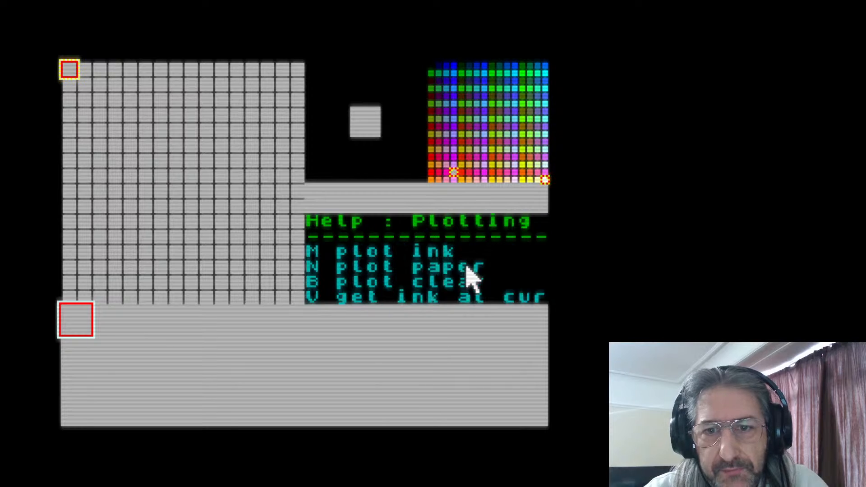
scroll(467, 266, "up", 1)
scroll(467, 266, "up", 2)
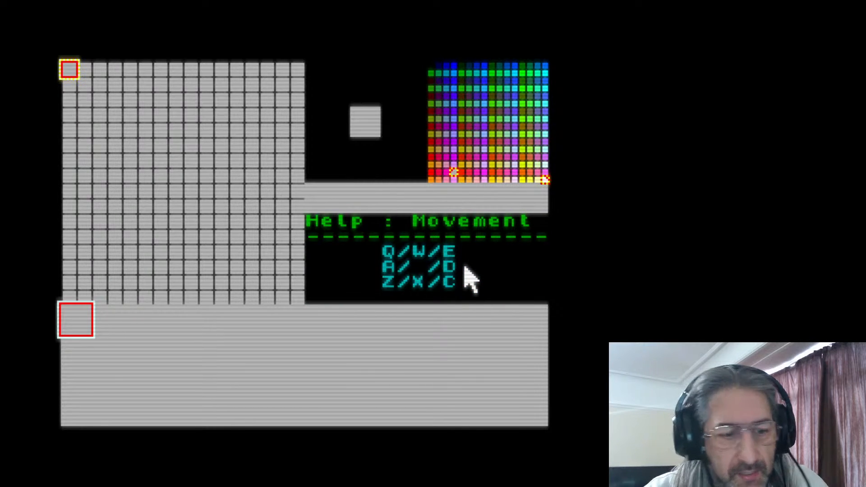
scroll(466, 267, "up", 1)
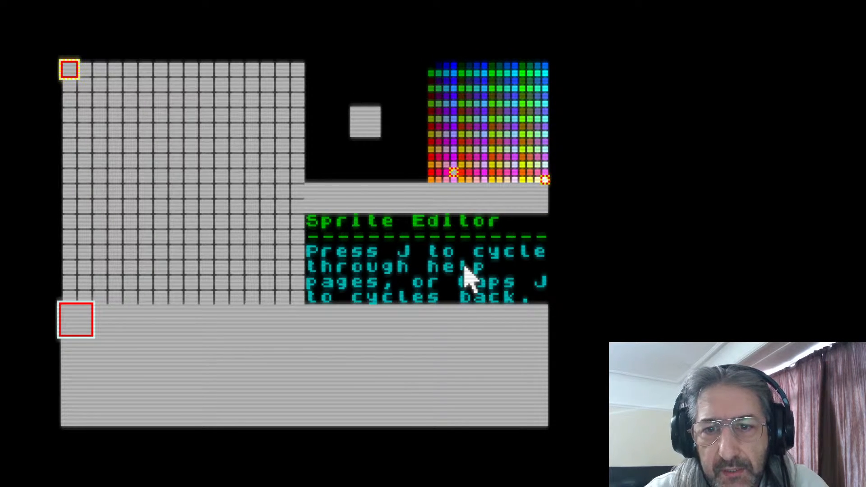
scroll(469, 277, "down", 1)
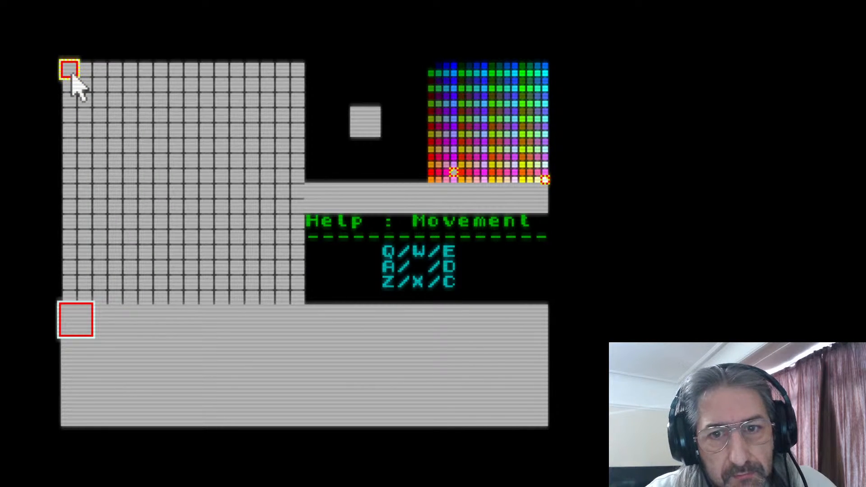
Move the pixel cursor vertically and horizontally through the sprite grid with the straight movement controls
key("w")
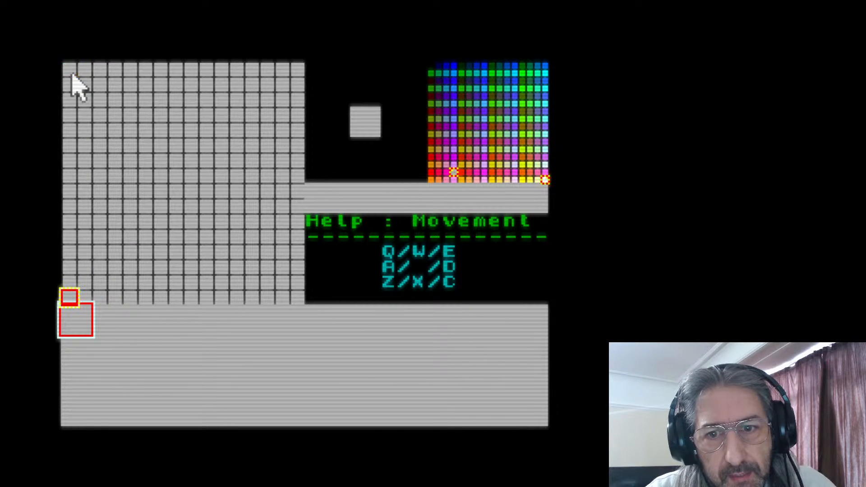
key("w")
key("w")
key("w")
key("w")
key("w")
key("w")
key("w")
key("w")
key("w")
key("w")
key("w")
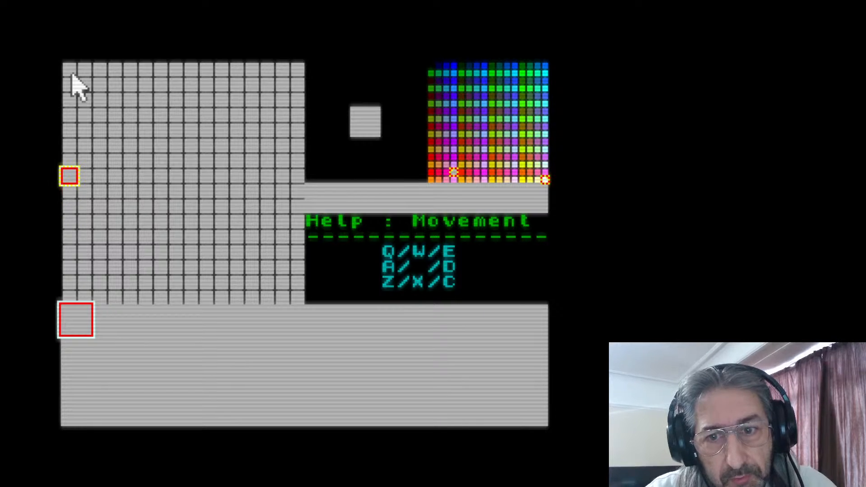
key("w")
key("x")
key("x")
key("x")
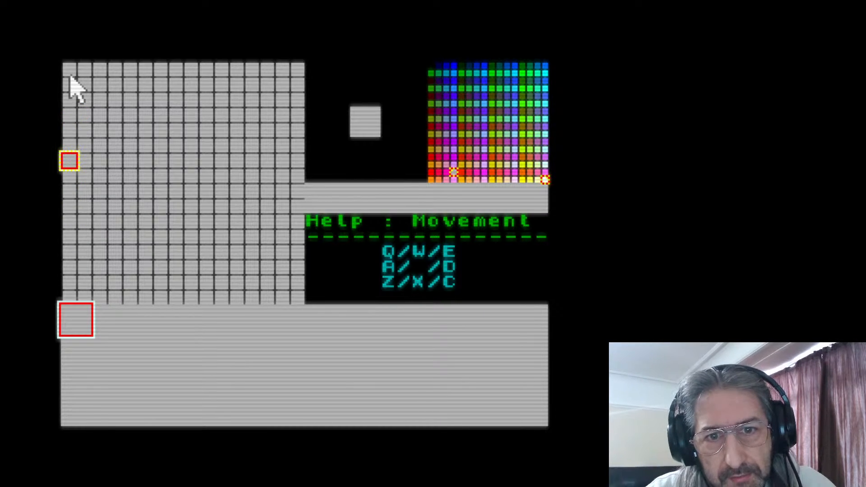
key("x")
key("d")
key("d")
key("d")
key("d")
key("d")
key("d")
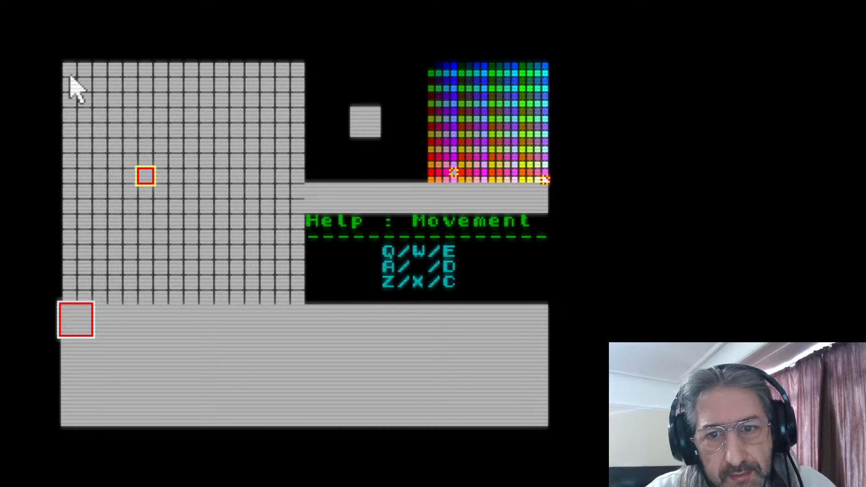
key("a")
key("a")
key("a")
key("w")
key("w")
Move the pixel cursor diagonally in all four directions across the sprite grid
key("e")
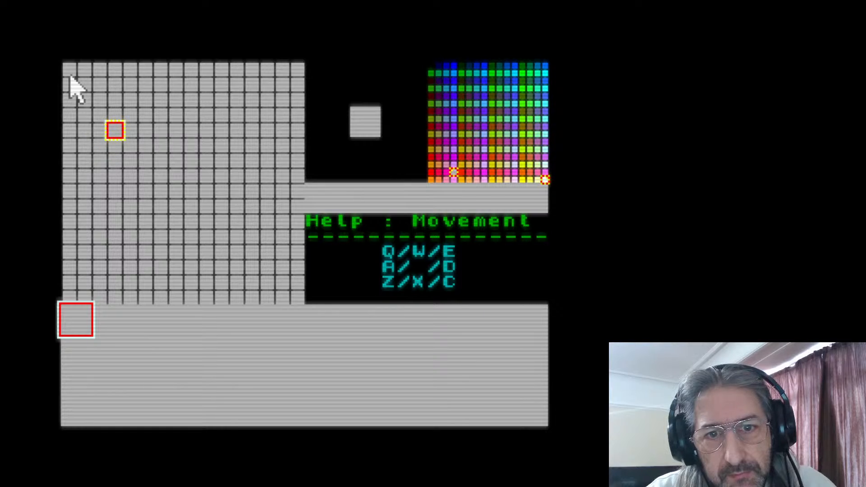
key("e")
key("e")
key("c")
key("c")
key("c")
key("c")
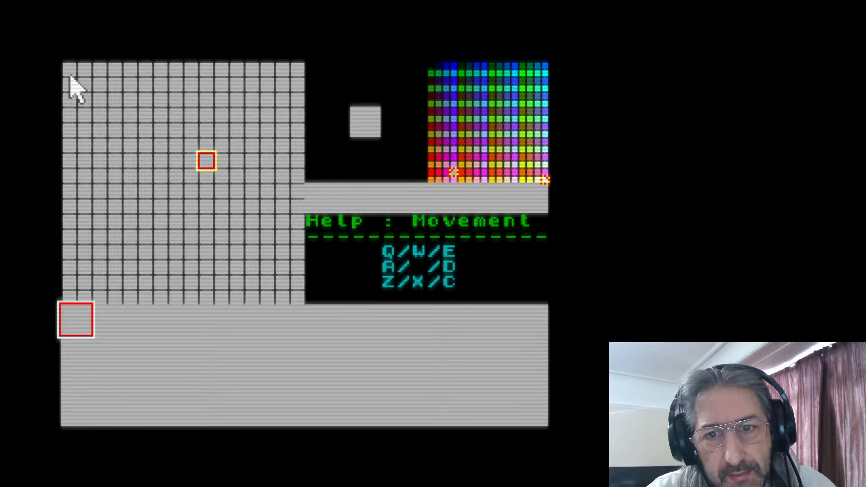
key("z")
key("z")
key("z")
key("z")
key("q")
key("q")
key("q")
key("q")
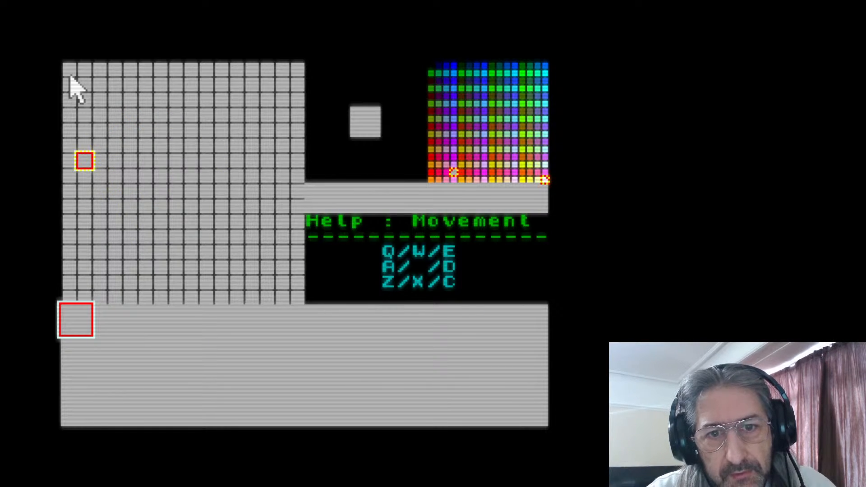
Move the pixel cursor back and forth, returning it to the top-left cell of the sprite grid
key("d")
key("d")
key("d")
key("d")
key("d")
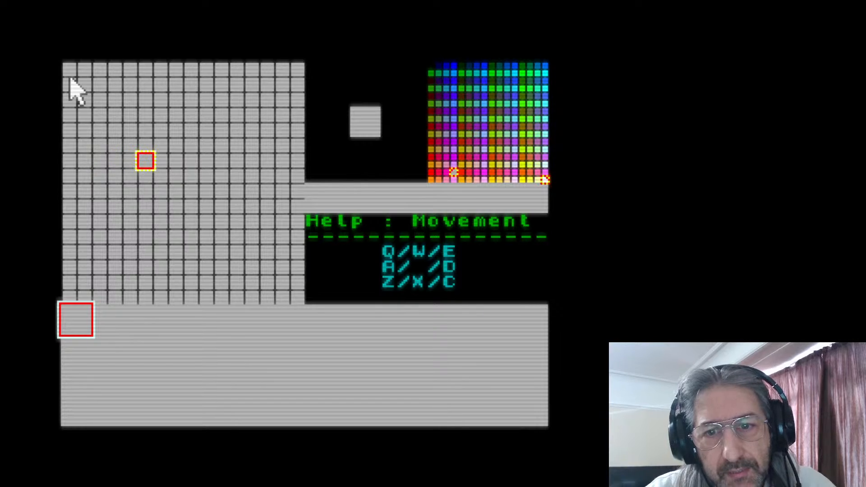
key("a")
key("a")
key("a")
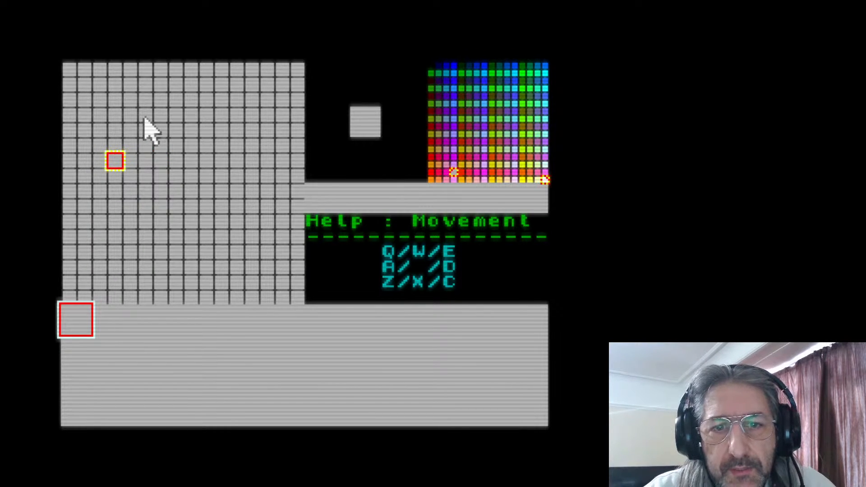
key("w")
key("w")
key("w")
key("w")
key("q")
key("w")
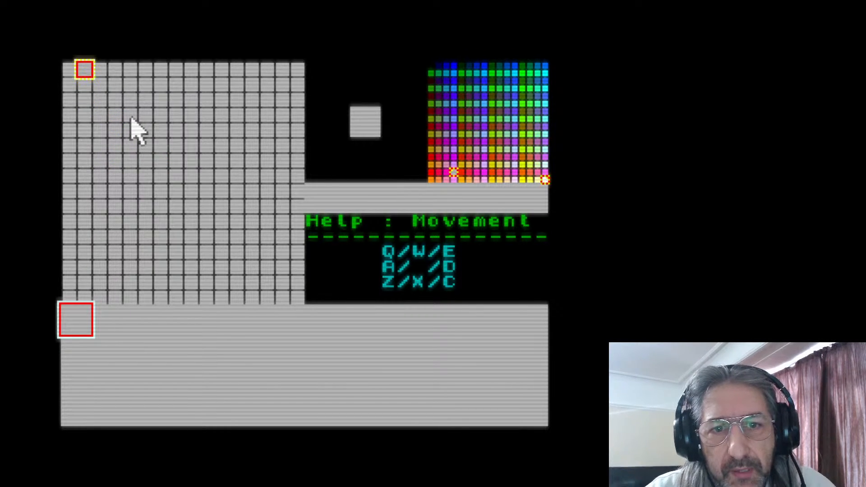
key("a")
key("a")
key("d")
key("d")
key("d")
key("d")
key("a")
key("a")
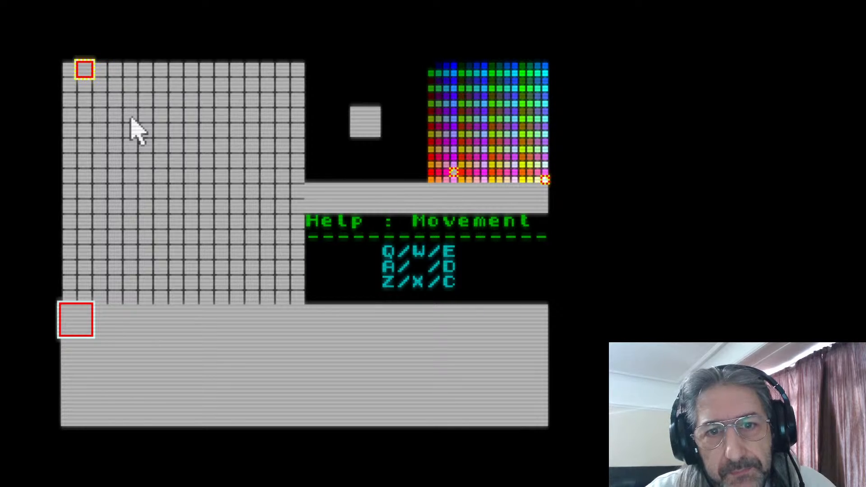
key("d")
key("a")
key("a")
key("d")
key("d")
key("a")
key("a")
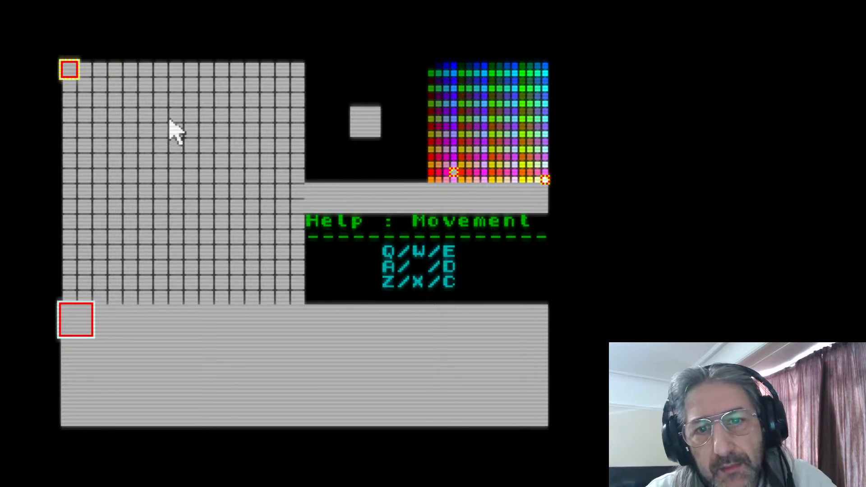
Paint freehand white, light orange and pink strokes across the sprite grid's upper half, and bring up the help page on changing ink and paper
mouse_move(143, 106)
left_mouse_down()
mouse_move(119, 140)
mouse_move(200, 143)
mouse_move(189, 159)
left_mouse_up()
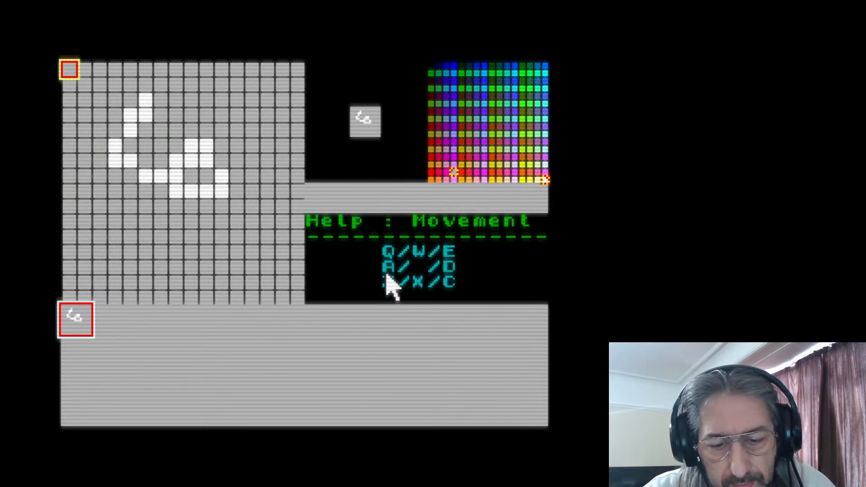
left_click(372, 271)
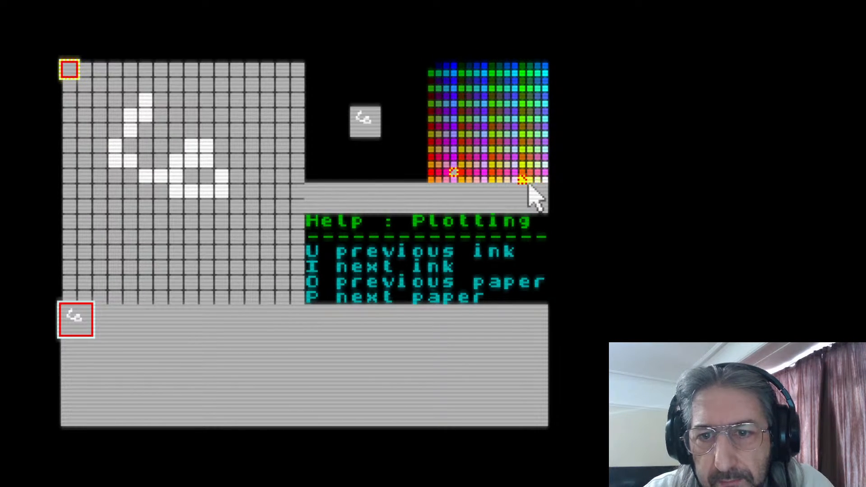
left_click(507, 180)
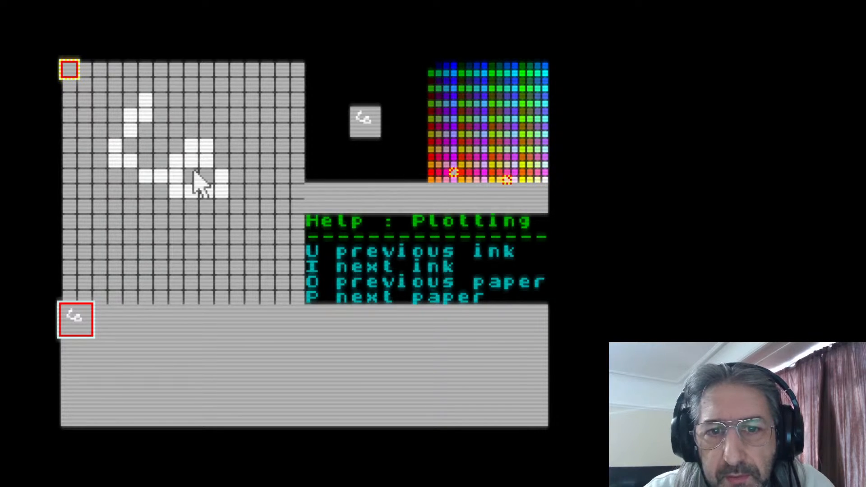
mouse_move(237, 99)
left_mouse_down()
mouse_move(202, 119)
mouse_move(236, 108)
mouse_move(198, 123)
mouse_move(207, 112)
mouse_move(185, 137)
mouse_move(192, 104)
mouse_move(170, 132)
left_mouse_up()
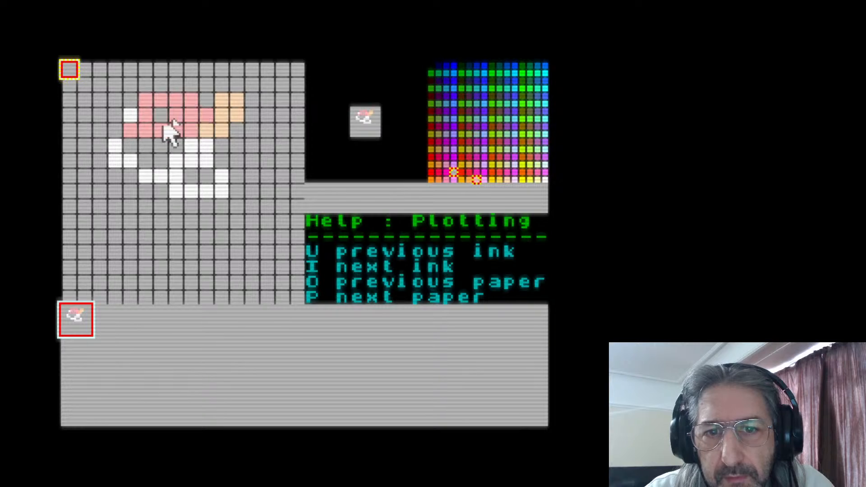
Set the paper colour to dark olive and then blue, painting freehand pink strokes in the lower middle and upper right of the sprite
left_click(491, 104)
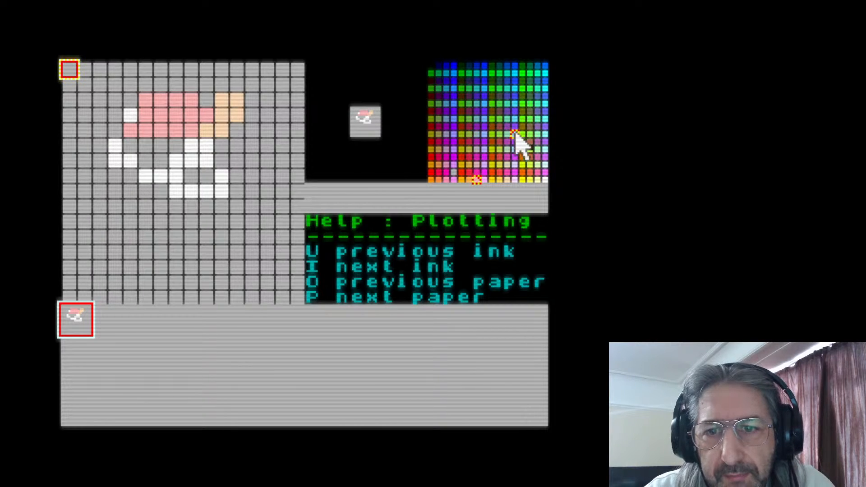
left_click(493, 101)
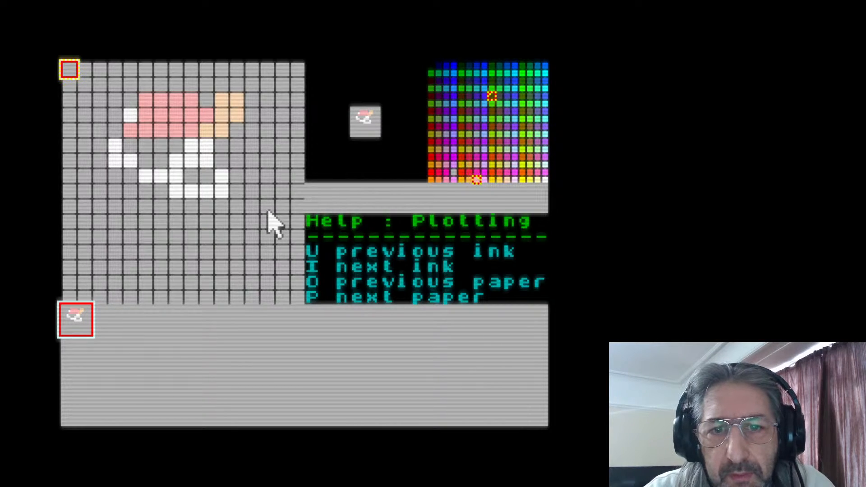
mouse_move(179, 175)
left_mouse_down()
mouse_move(131, 199)
mouse_move(221, 212)
mouse_move(207, 250)
left_mouse_up()
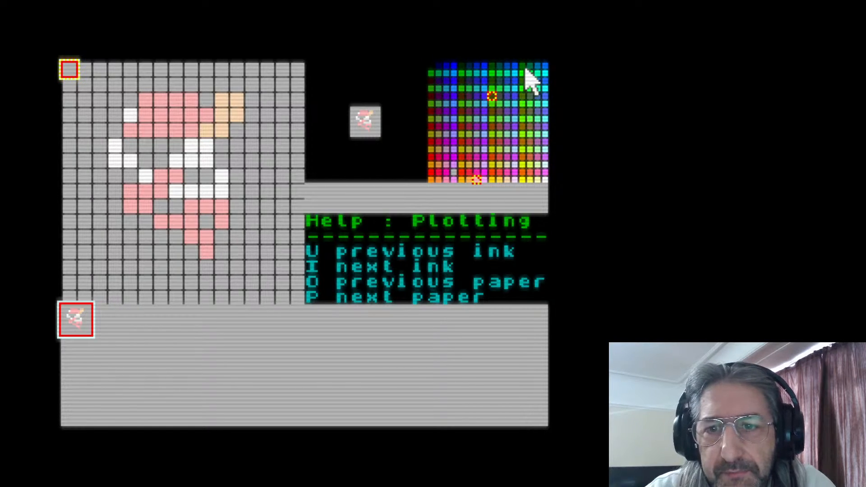
left_click(545, 81)
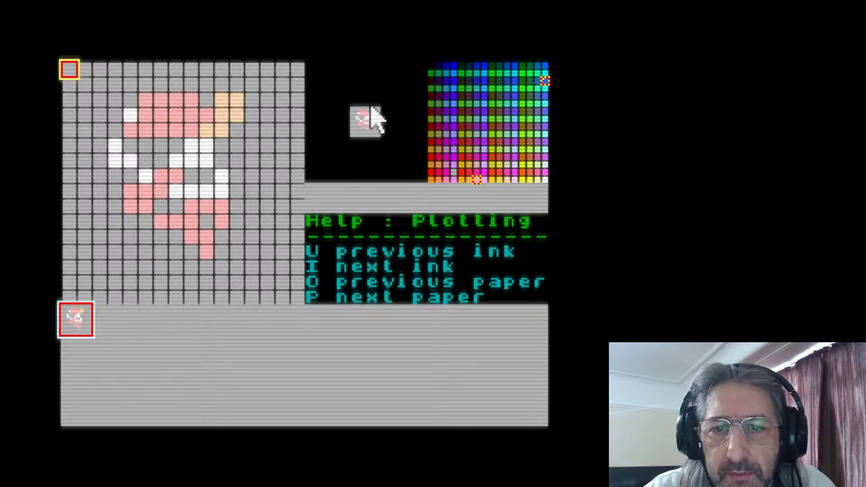
mouse_move(268, 115)
left_mouse_down()
mouse_move(213, 171)
mouse_move(280, 139)
left_mouse_up()
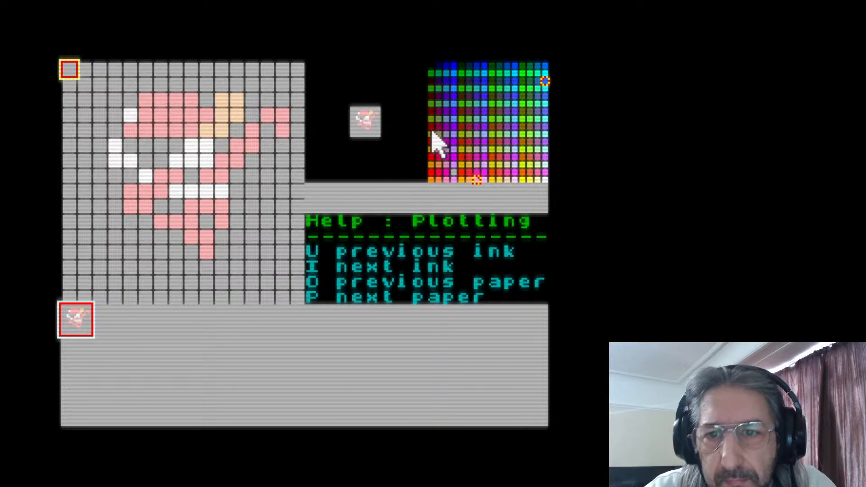
Choose paint colours from the palette and paint a dark purple diagonal stroke at the sprite's lower right and a lavender block over its upper left
right_click(499, 103)
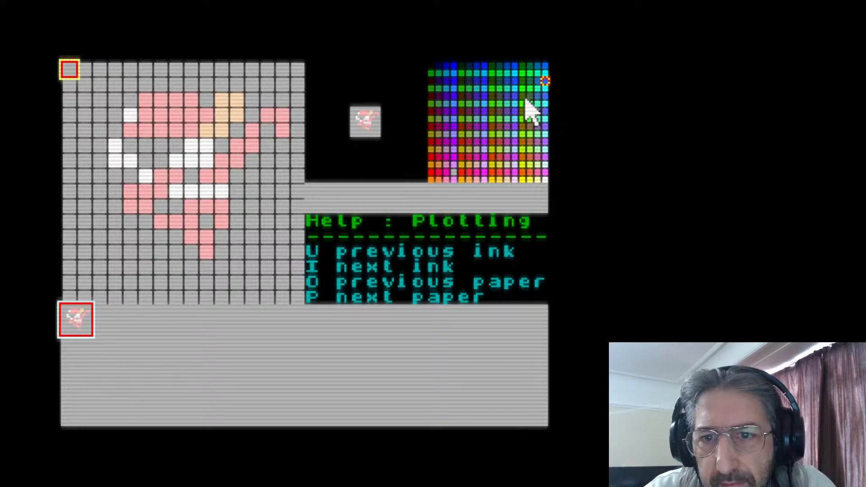
right_click(521, 103)
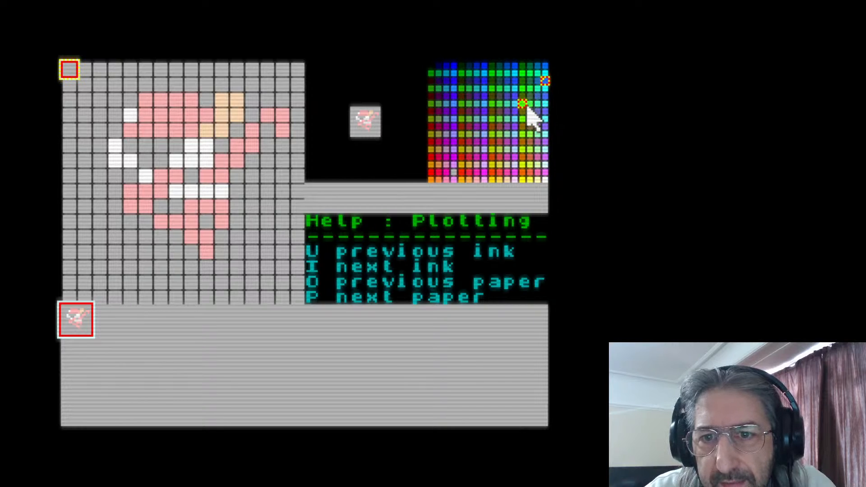
left_click(522, 80)
right_click(500, 80)
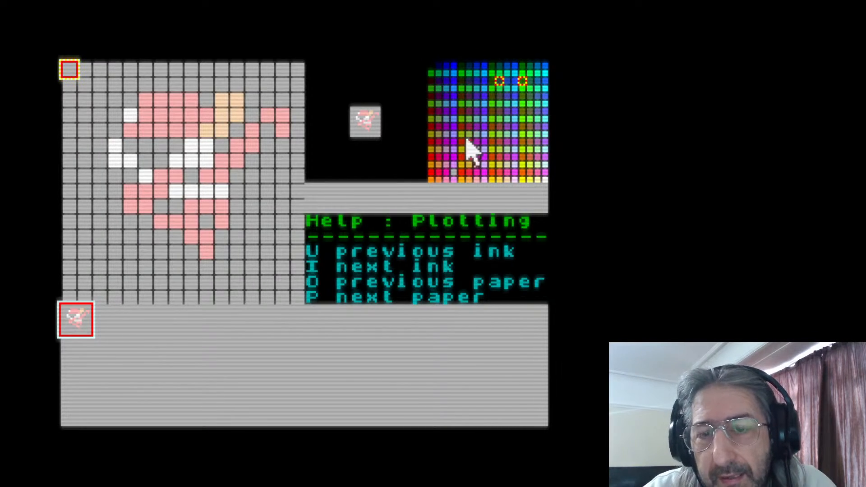
right_click(507, 111)
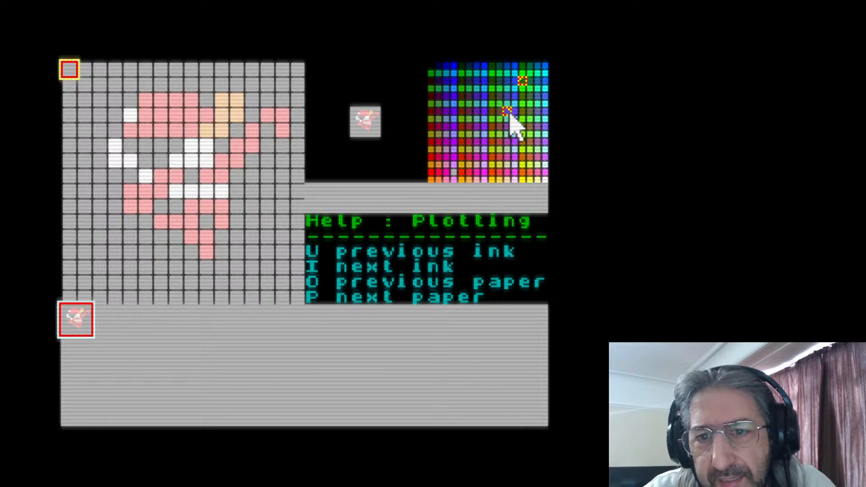
left_click_drag(270, 160, 194, 252)
left_click(240, 195)
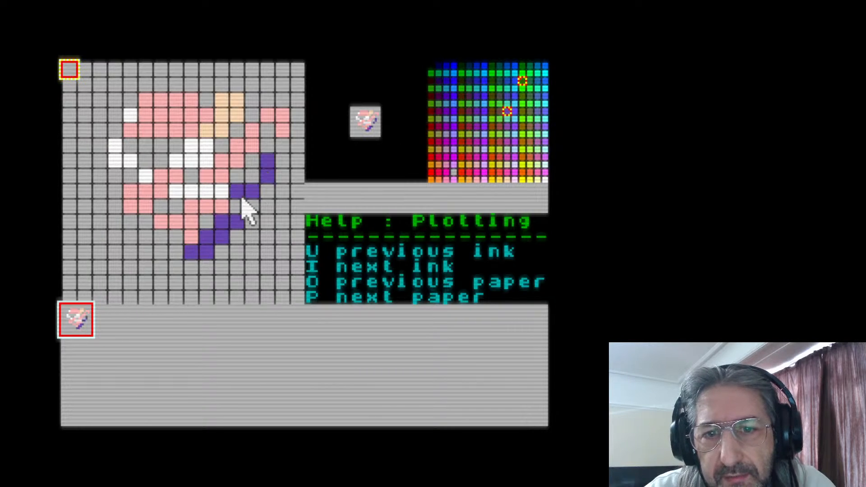
right_click(484, 150)
mouse_move(201, 102)
left_mouse_down()
mouse_move(128, 142)
mouse_move(172, 149)
mouse_move(122, 189)
mouse_move(111, 161)
mouse_move(146, 159)
mouse_move(99, 181)
mouse_move(105, 155)
mouse_move(133, 142)
mouse_move(102, 146)
mouse_move(95, 123)
mouse_move(148, 135)
mouse_move(131, 90)
mouse_move(85, 110)
mouse_move(131, 99)
mouse_move(80, 185)
mouse_move(198, 174)
left_mouse_up()
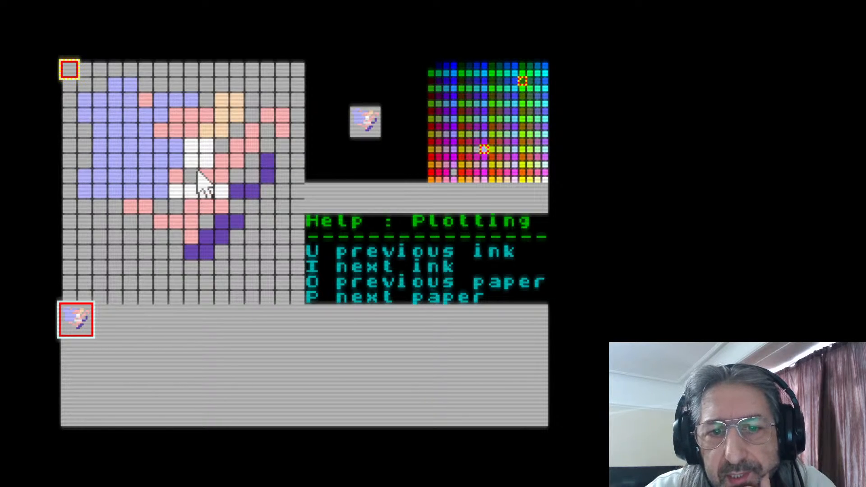
Sample white, pink and purple from painted cells and plot them in empty cells at the sprite's upper right, lower right and bottom
right_click(240, 157)
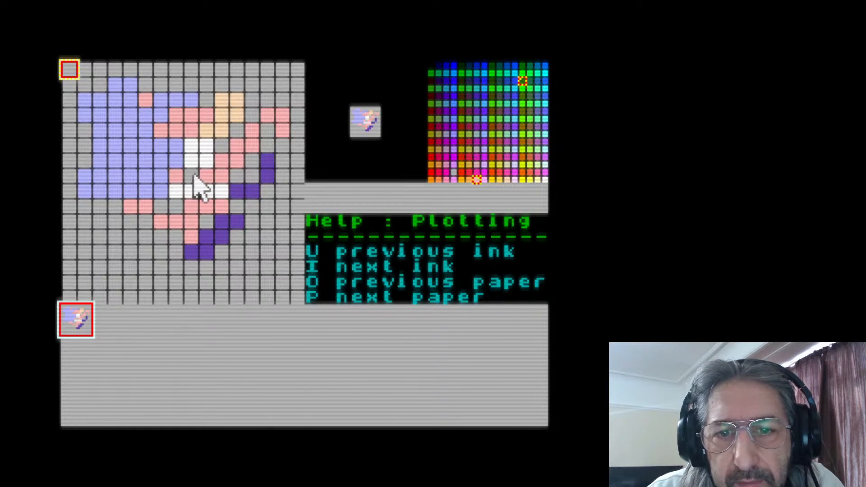
right_click(210, 159)
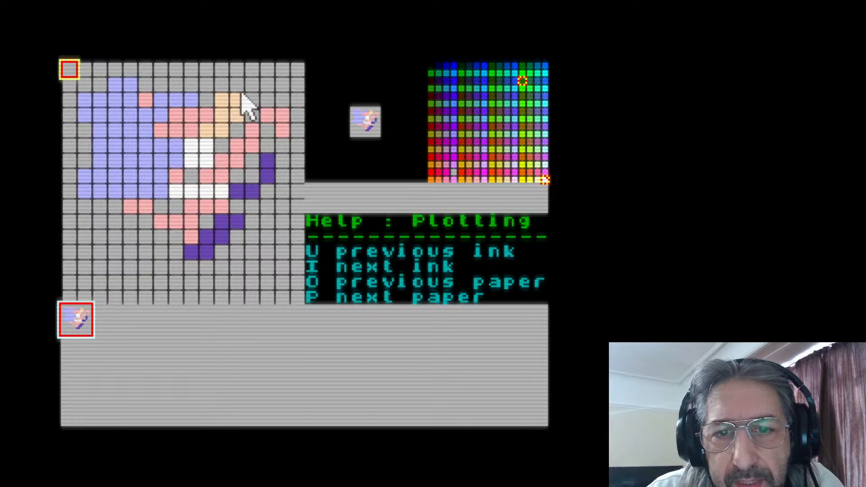
left_click(267, 84)
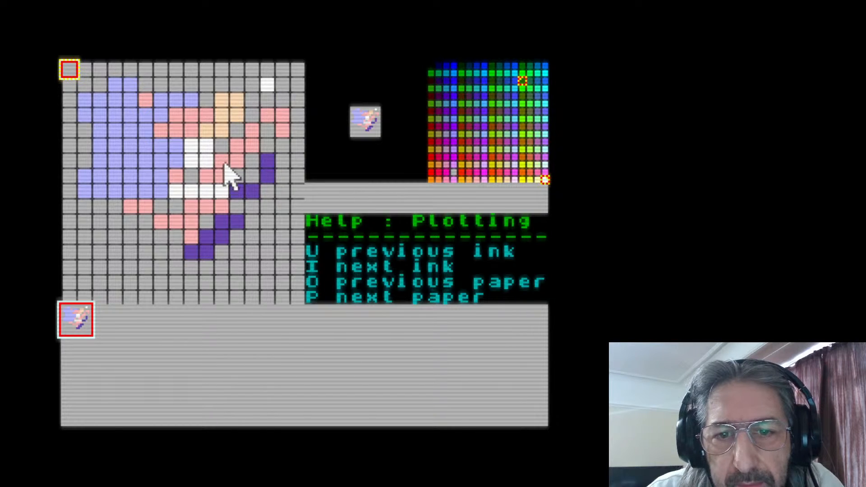
right_click(225, 178)
left_click_drag(252, 267, 277, 264)
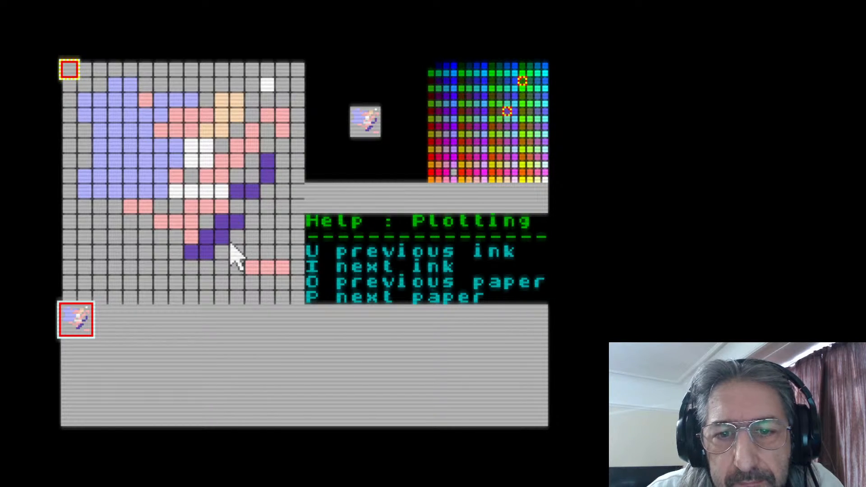
left_click(191, 283)
left_click(176, 283)
Sample lavender and white from painted cells and paint a small patch of each in the sprite's lower left
right_click(125, 184)
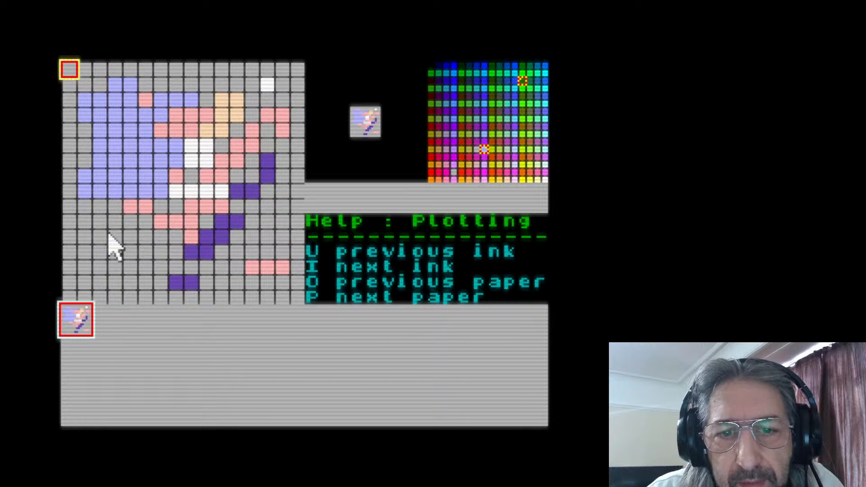
mouse_move(88, 236)
left_mouse_down()
mouse_move(102, 247)
mouse_move(94, 246)
mouse_move(101, 222)
left_mouse_up()
left_click(115, 236)
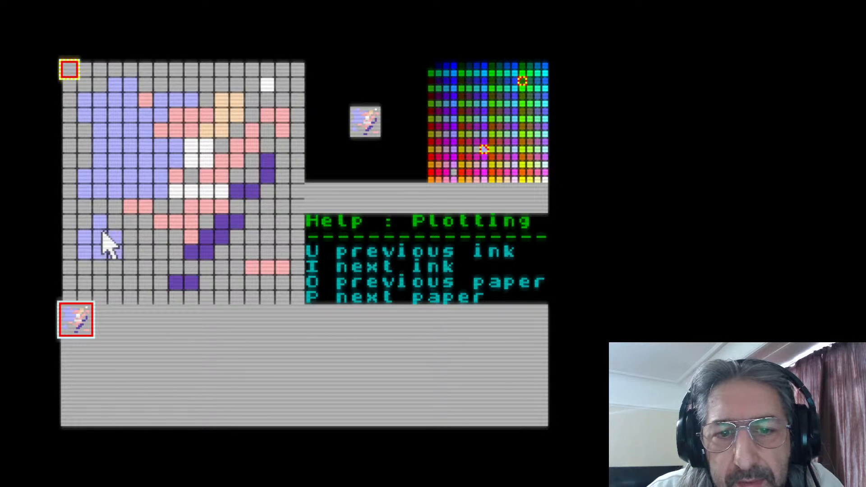
right_click(193, 193)
mouse_move(150, 273)
left_mouse_down()
mouse_move(108, 260)
mouse_move(145, 252)
left_mouse_up()
Sample the grey background colour and erase painted cells across the middle and left of the sprite with freehand strokes
right_click(267, 226)
left_click_drag(226, 175, 177, 181)
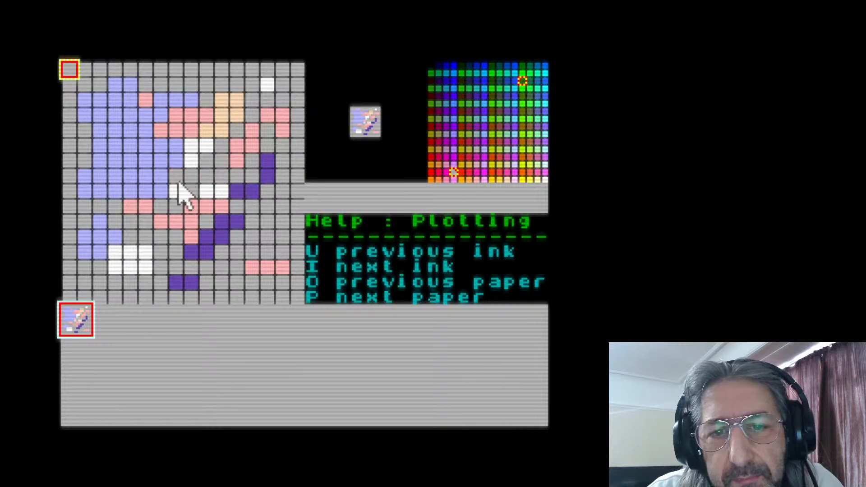
mouse_move(160, 150)
left_mouse_down()
mouse_move(76, 146)
mouse_move(69, 129)
mouse_move(198, 129)
mouse_move(165, 181)
mouse_move(188, 143)
mouse_move(124, 157)
mouse_move(103, 181)
mouse_move(183, 152)
mouse_move(184, 176)
left_mouse_up()
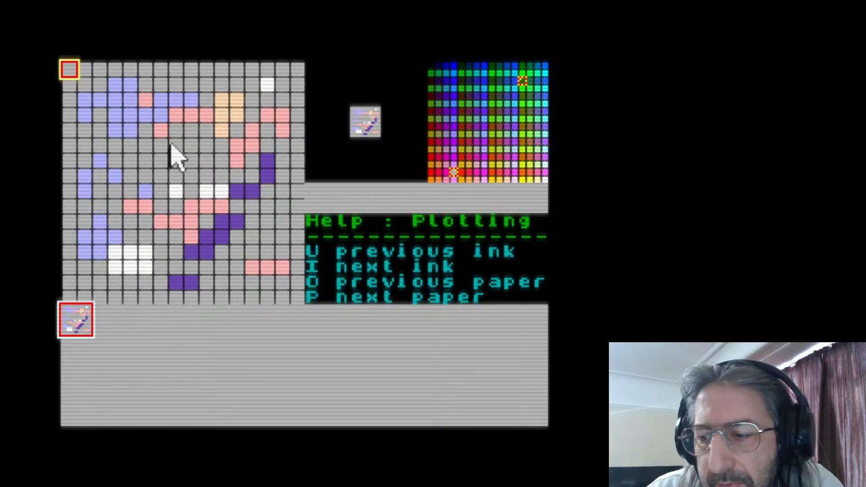
mouse_move(171, 144)
left_mouse_down()
mouse_move(161, 142)
mouse_move(178, 131)
mouse_move(193, 153)
left_mouse_up()
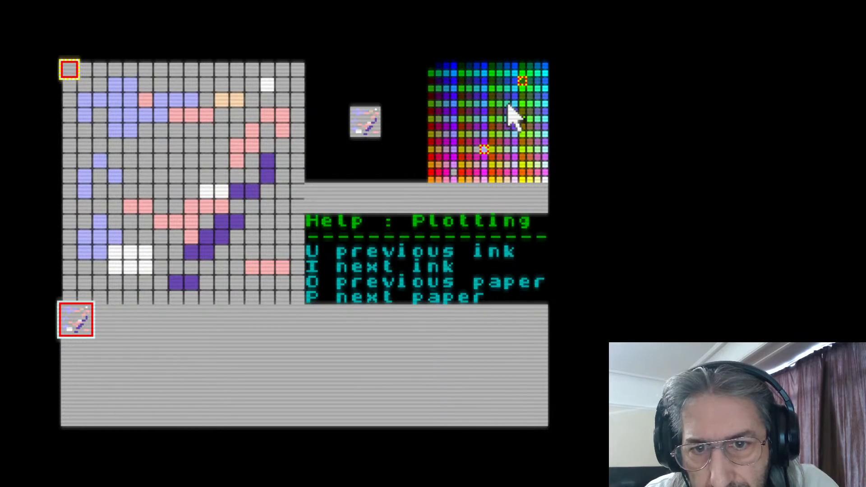
Step the ink colour backwards and forwards through the palette several times
key("u")
key("u")
key("u")
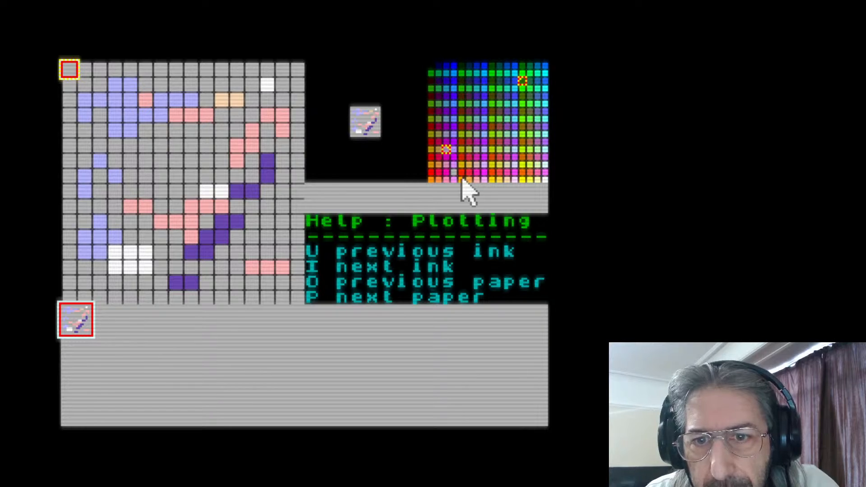
key("i")
key("i")
key("i")
key("i")
key("i")
key("i")
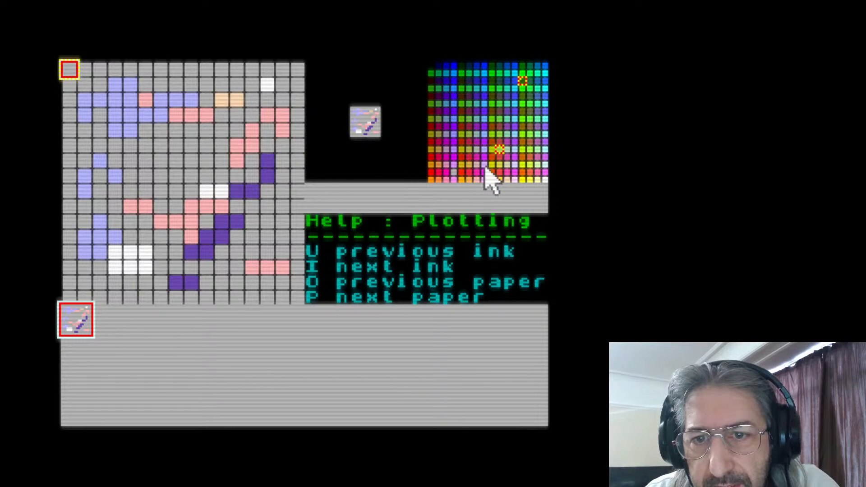
key("i")
key("i")
key("i")
key("i")
key("i")
key("i")
key("i")
key("i")
key("i")
key("i")
key("i")
key("i")
key("i")
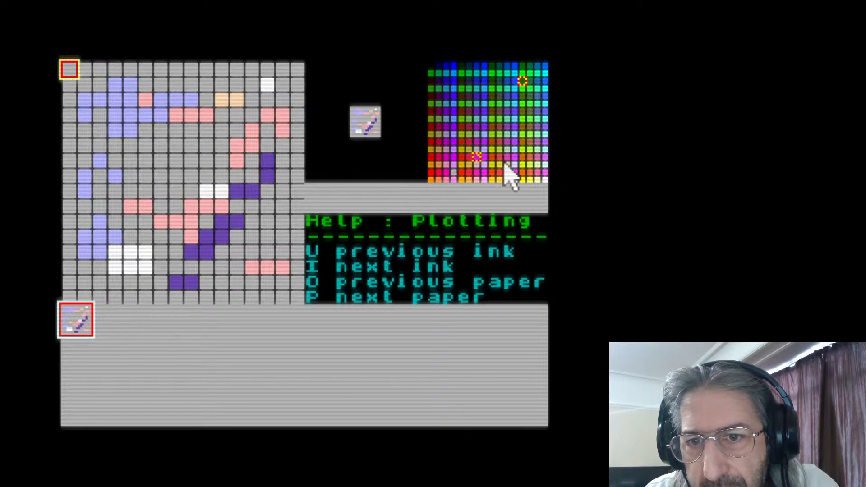
key("i")
key("i")
key("i")
key("i")
key("i")
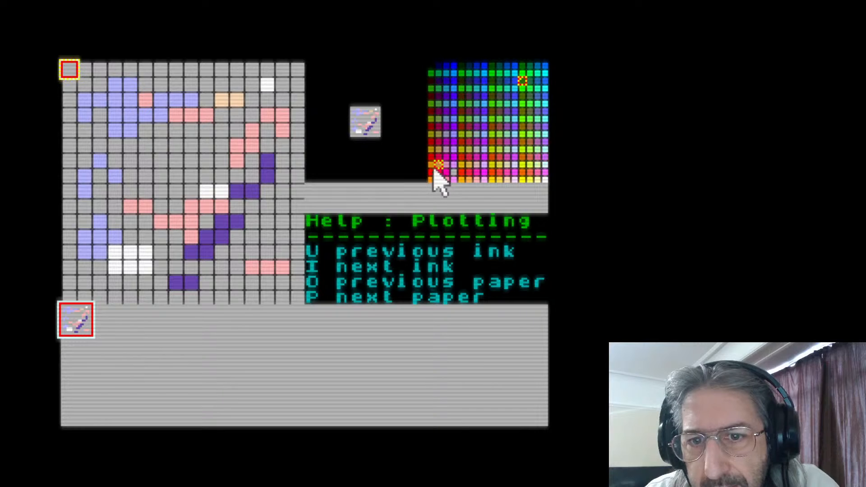
key("u")
key("u")
key("u")
key("u")
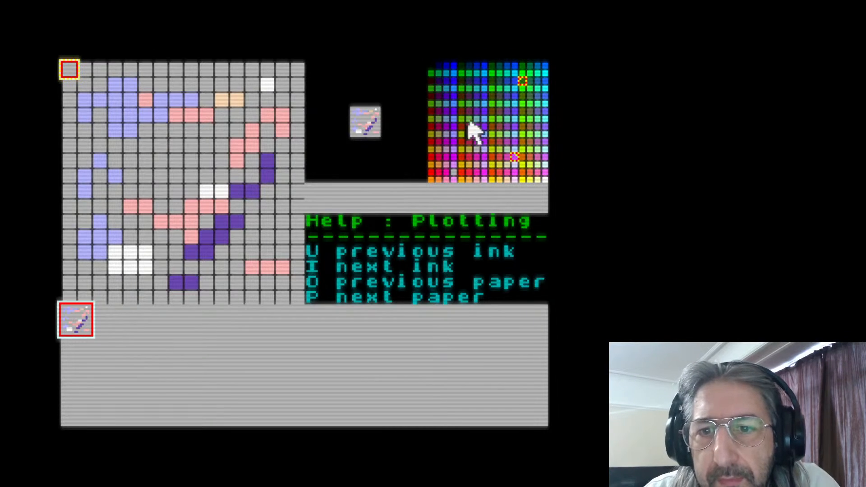
Set the ink to black and paint a freehand diagonal patch in the centre of the sprite
left_click(430, 66)
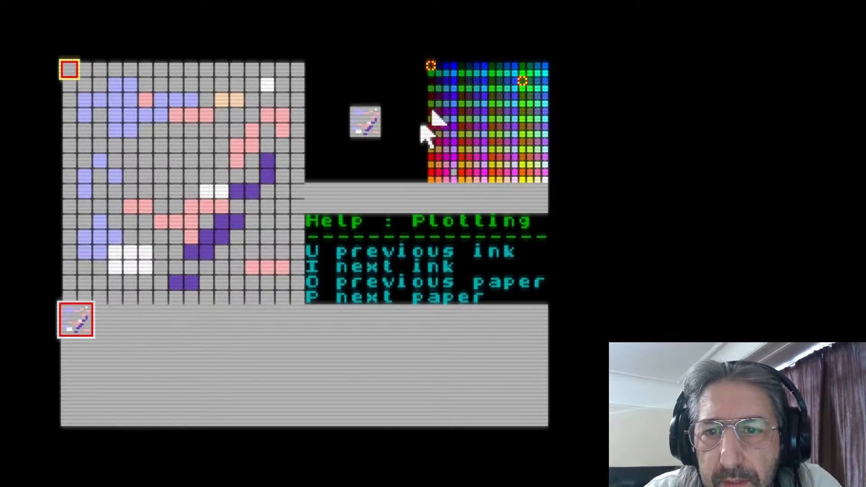
mouse_move(250, 130)
left_mouse_down()
mouse_move(186, 162)
mouse_move(228, 160)
mouse_move(179, 198)
left_mouse_up()
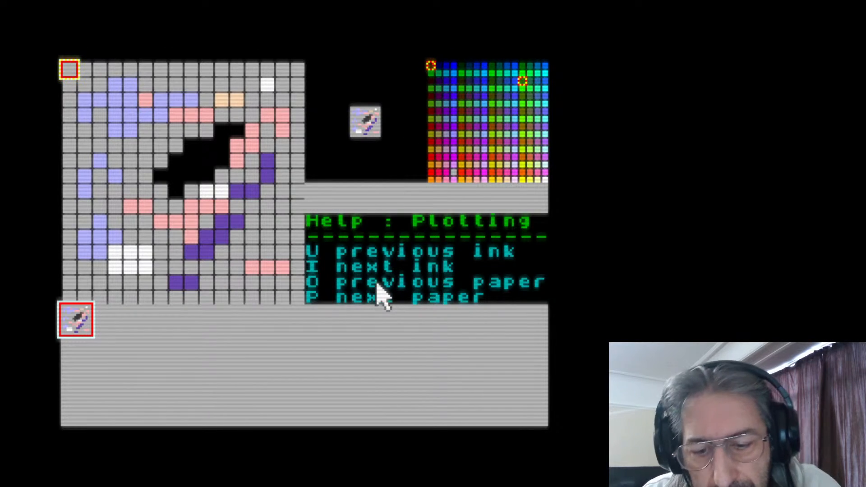
Step the paper colour back through the palette and set it to greyish teal
key("o")
key("o")
key("o")
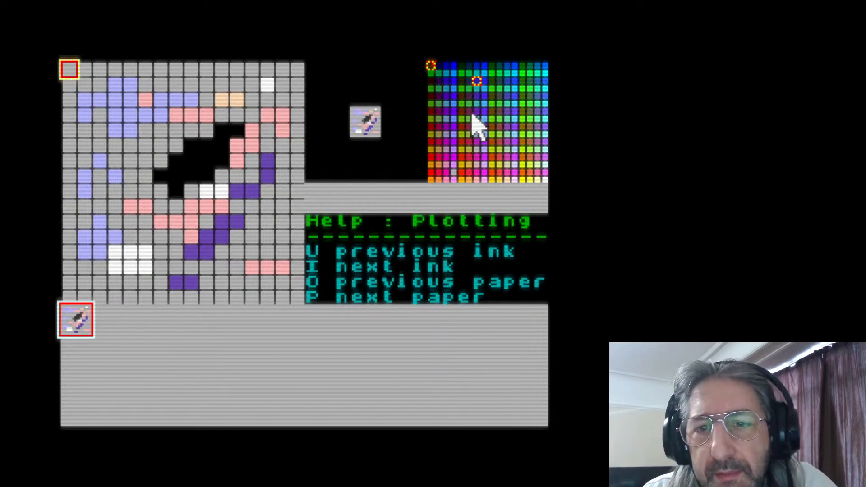
left_click(469, 134)
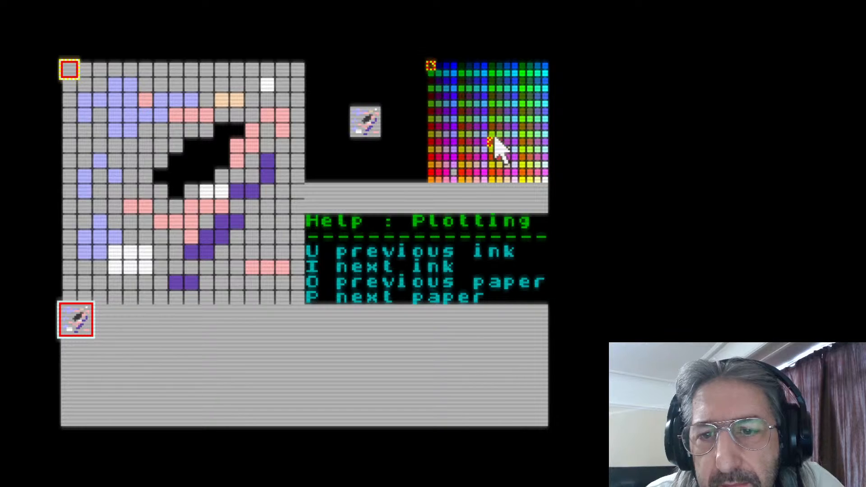
left_click(470, 126)
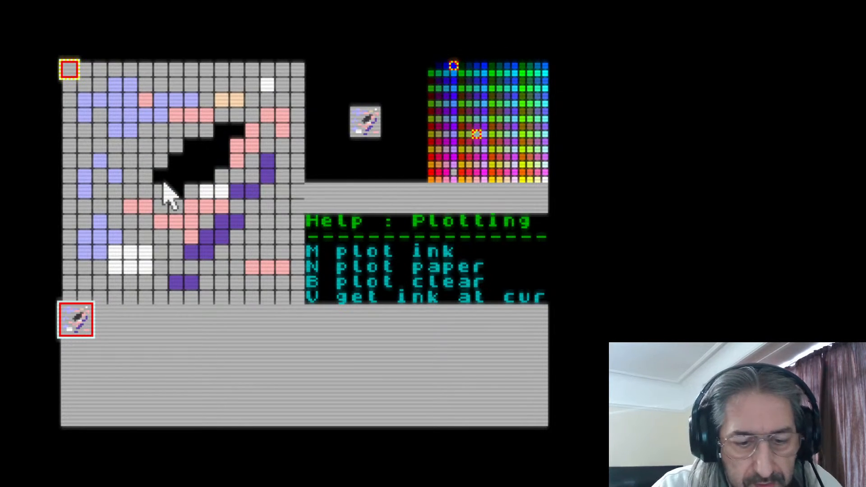
Move the pixel cursor from the grid's top-left cell around the upper middle of the sprite and into the black patch
key("Right")
key("Right")
key("Down")
key("Down")
key("Right")
key("Right")
key("Down")
key("Down")
key("Up")
key("Right")
key("Right")
key("Right")
key("Right")
key("Down")
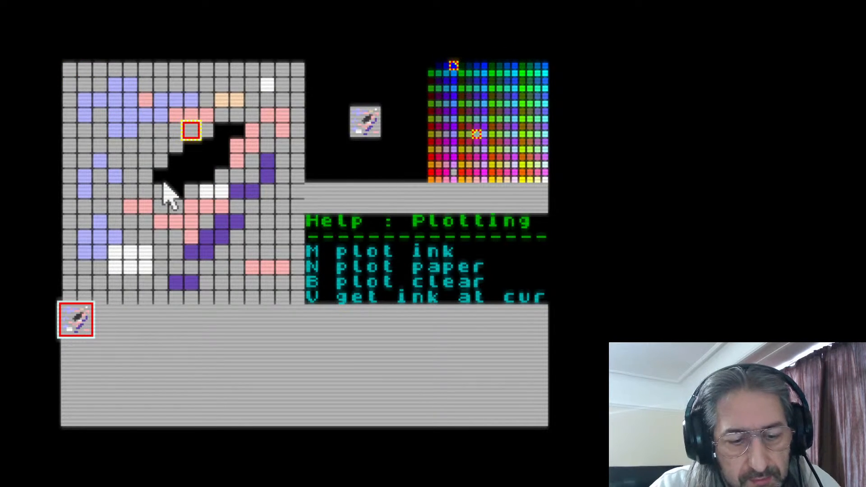
key("Left")
key("Up")
key("Right")
key("Right")
key("Right")
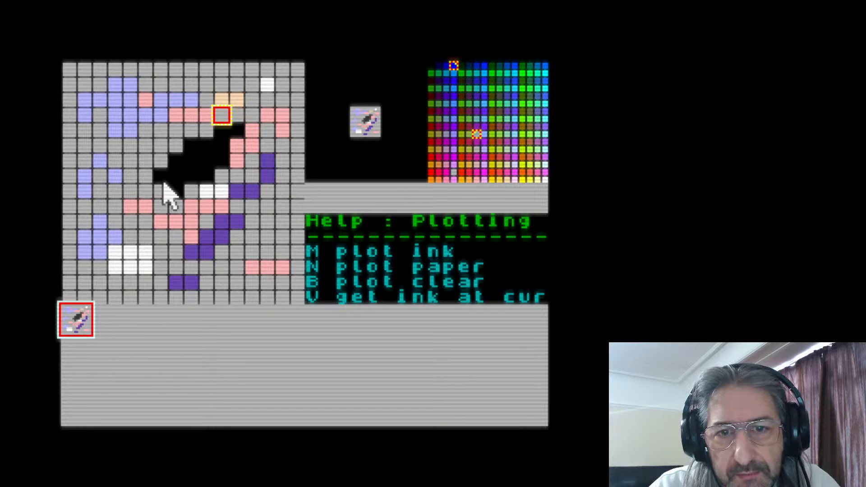
key("Up")
key("Up")
key("Up")
key("Down")
key("Down")
key("Left")
key("Down")
key("Down")
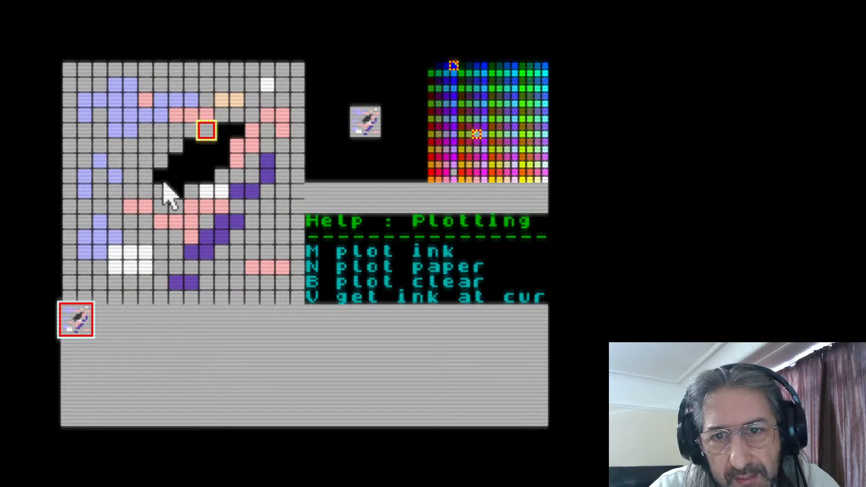
key("Down")
key("Down")
key("Up")
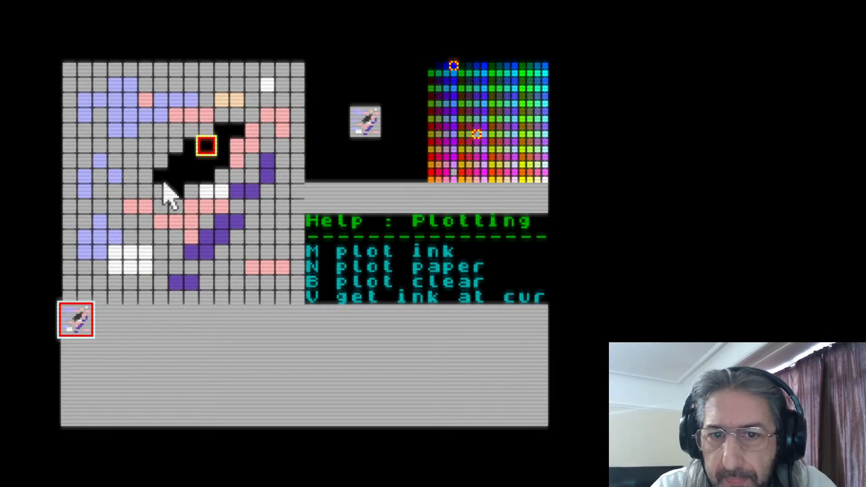
Plot a horizontal row of blue ink cells along the top edge of the black patch
key("Left")
key("Left")
key("Up")
key("m")
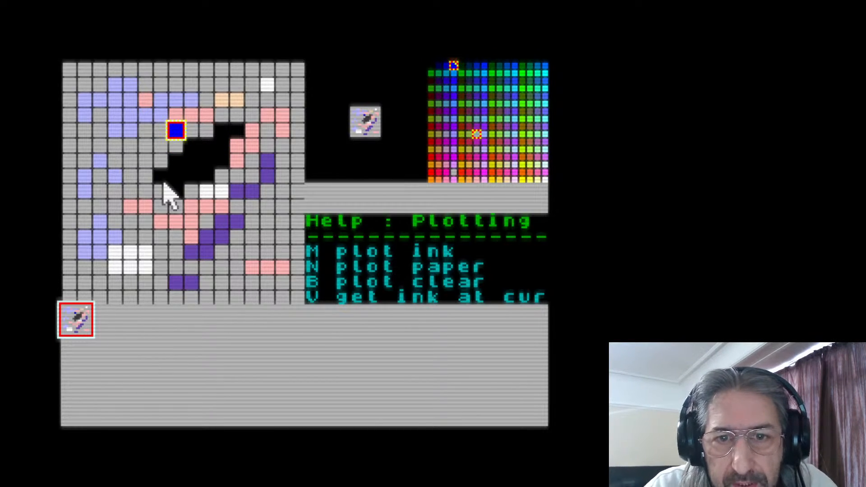
key("Right")
key("m")
key("Right")
key("m")
key("Right")
Plot a second row of blue ink cells directly above the first, working from right to left
key("m")
key("Right")
key("m")
key("Right")
key("m")
key("Right")
key("m")
key("Up")
key("m")
key("Left")
key("m")
key("Left")
key("m")
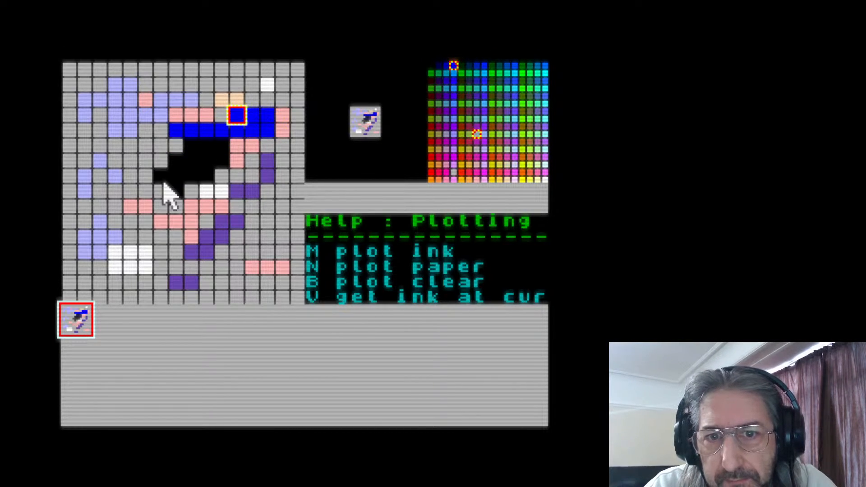
key("Left")
key("m")
key("Left")
key("m")
key("Left")
key("m")
key("Left")
key("m")
key("Left")
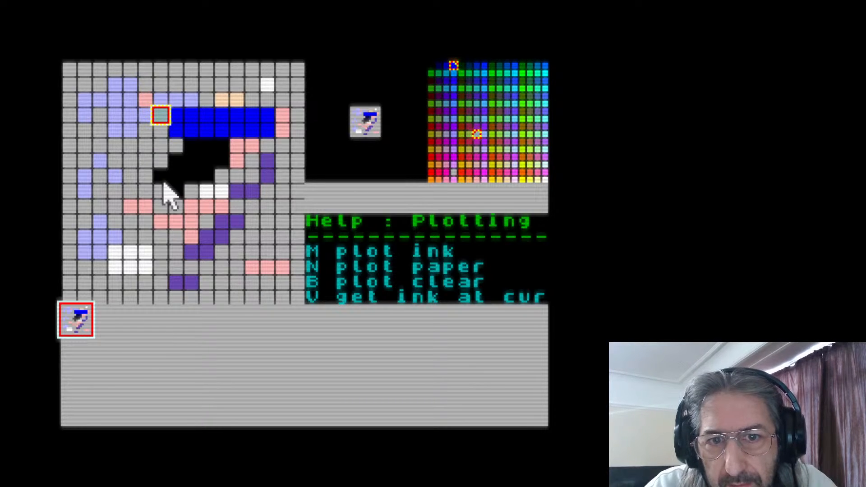
Plot two adjoining vertical columns of greyish teal paper cells immediately to the left of the blue bar
key("m")
key("Down")
key("m")
key("Down")
key("m")
key("Down")
key("m")
key("Down")
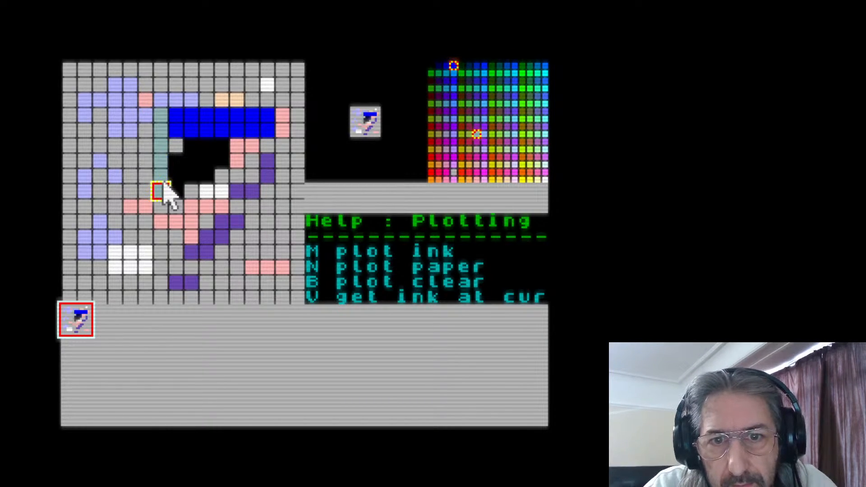
key("m")
key("Up")
key("m")
key("Up")
key("m")
key("Up")
key("m")
key("Up")
key("m")
key("Up")
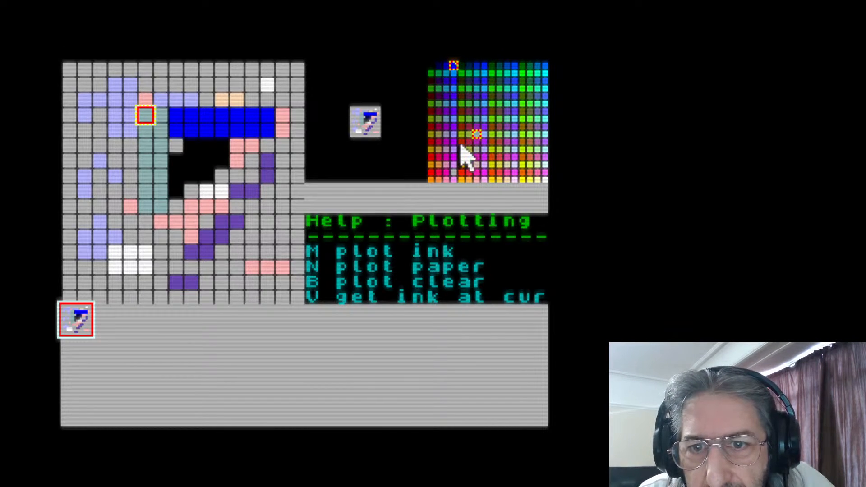
Set the paper colour to red and plot it in the cell above the left teal column
left_click(430, 175)
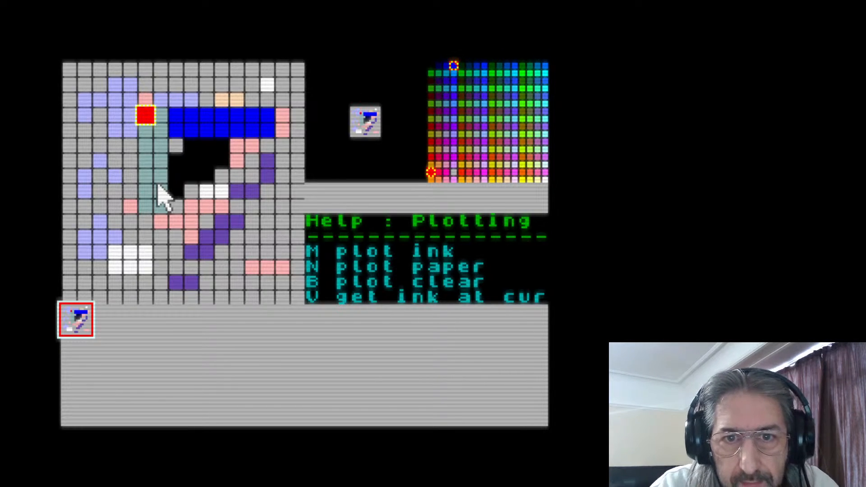
Plot red cells down the whole left teal column, below its red top cell
key("m")
key("Down")
key("m")
key("Down")
key("m")
key("Down")
key("m")
key("Down")
key("m")
key("Down")
key("m")
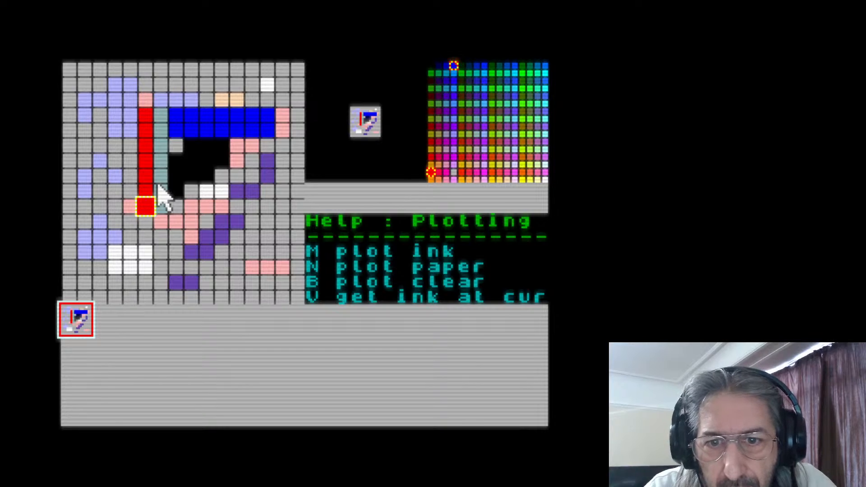
Clear the red column's cells from the lower end upward, leaving only its top two cells
key("Up")
key("b")
key("Up")
key("b")
key("Up")
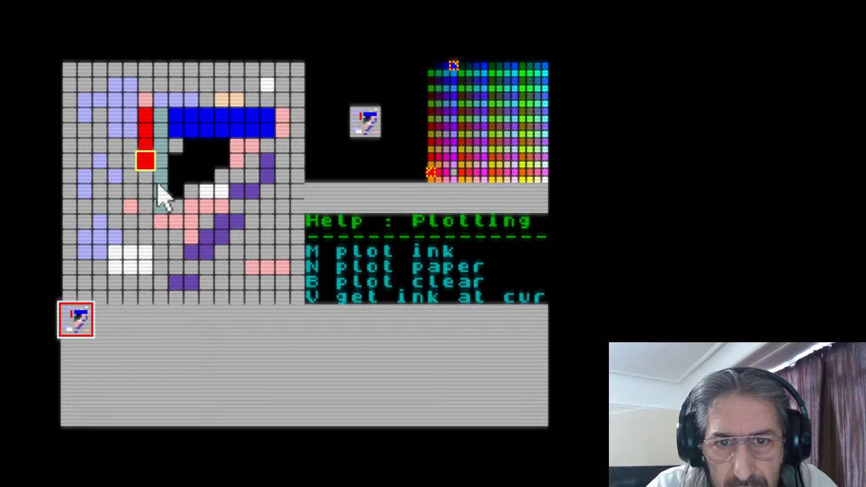
Clear the teal cell and the first four blue cells along the lower blue row
key("b")
key("Up")
key("b")
key("Up")
key("Right")
Clear a vertical line of three cells through the black patch, below the gap in the lower blue row
key("b")
key("Right")
key("b")
key("Right")
key("b")
key("Right")
key("b")
key("Right")
key("b")
key("Left")
key("Left")
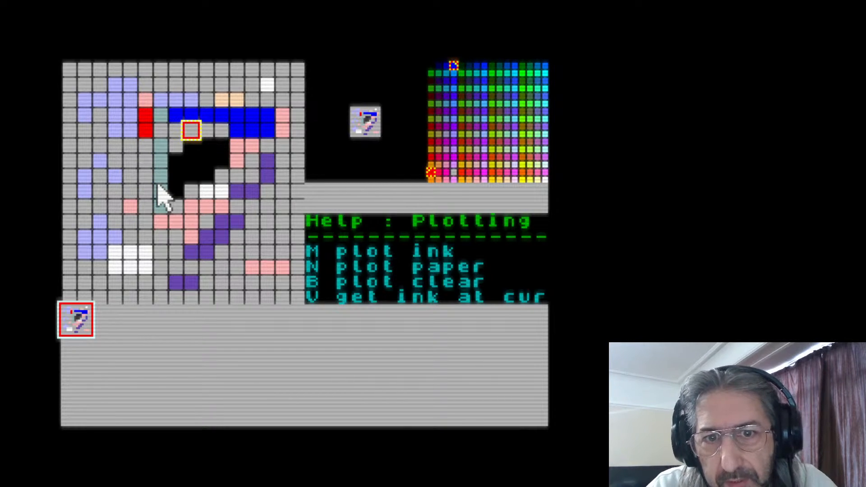
key("Down")
key("b")
key("Down")
key("b")
key("Down")
key("b")
key("Down")
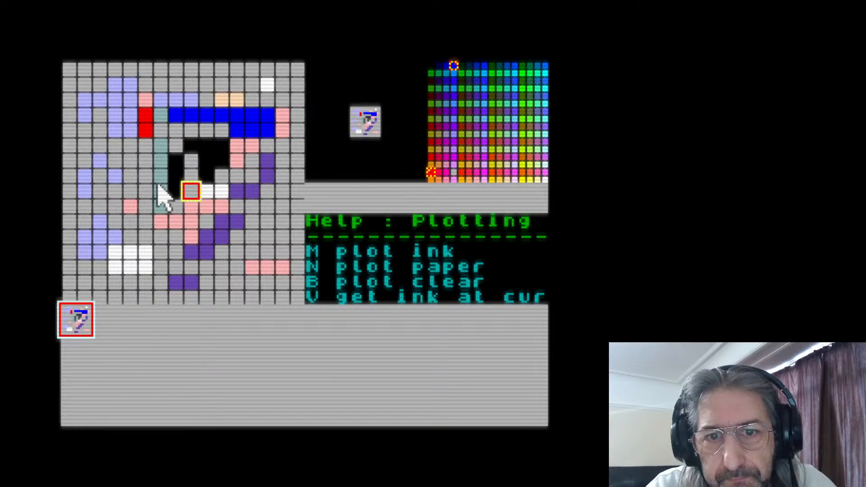
key("Up")
Clear the pink cells and the purple cell further down the same column
key("Up")
key("Up")
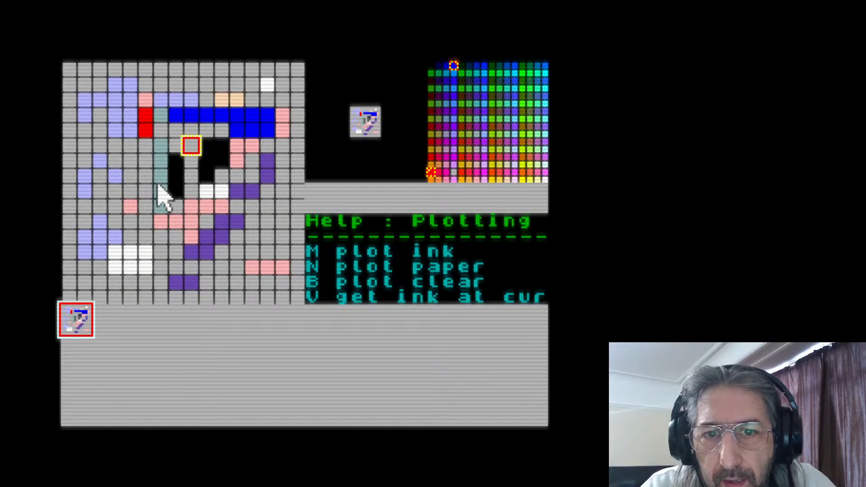
key("Down")
key("Down")
key("Down")
key("Down")
key("Down")
key("Down")
key("Down")
key("Down")
key("Down")
key("Up")
key("Up")
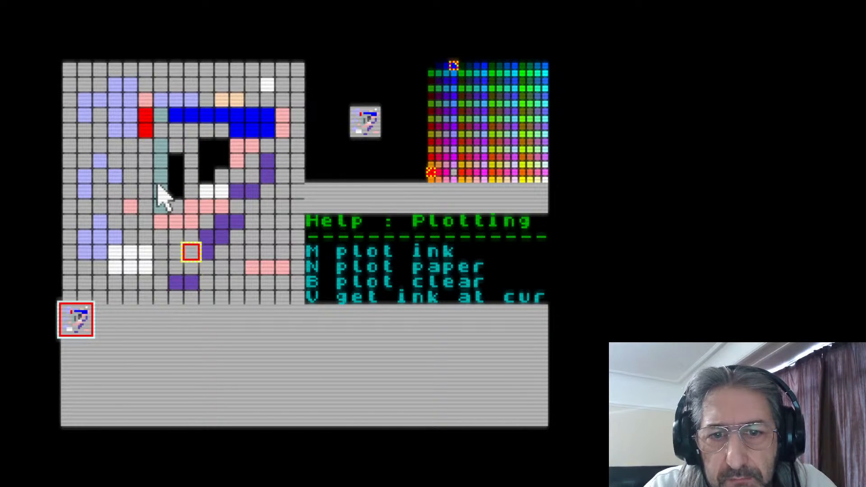
Clear the left black cell remaining in the top row of the black patch
key("Up")
key("Up")
key("b")
key("Up")
key("b")
key("Up")
key("Up")
key("Up")
key("Up")
key("Right")
key("Right")
key("Right")
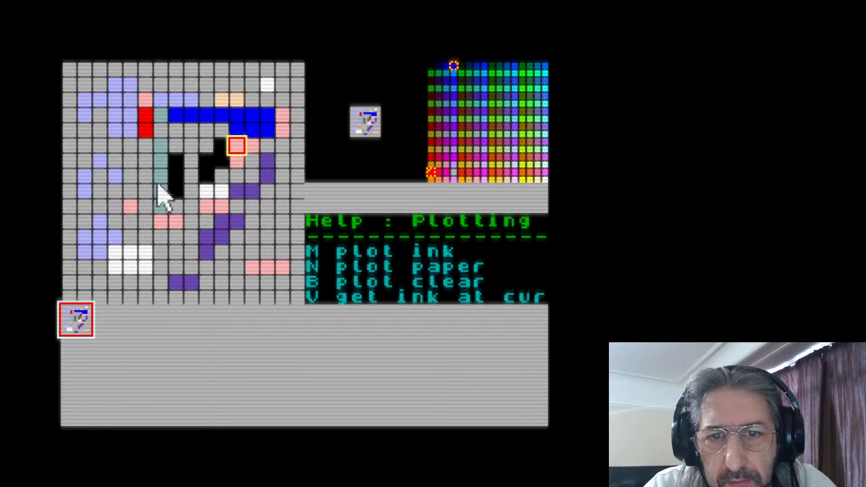
key("Right")
key("Left")
key("Left")
key("Left")
key("Right")
key("Right")
Clear the five leftmost blue cells of the upper blue row
key("Up")
key("Right")
key("Left")
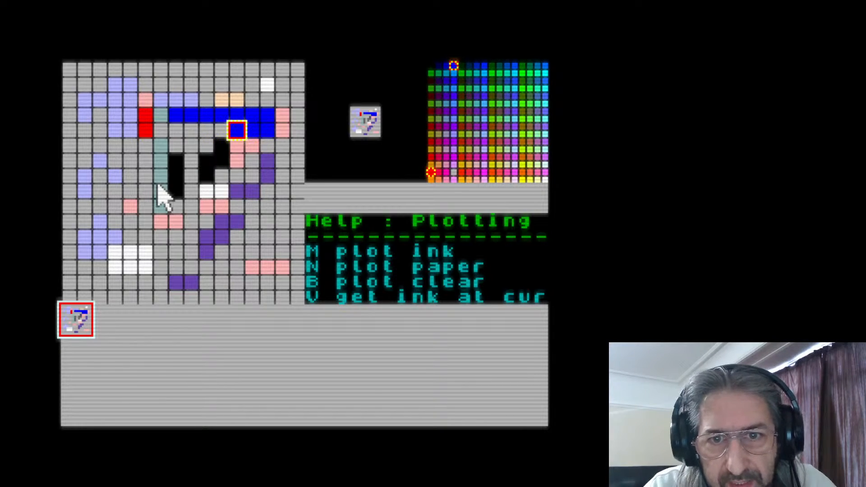
key("Up")
key("Left")
key("Left")
key("Left")
key("Left")
key("Right")
key("Right")
key("Right")
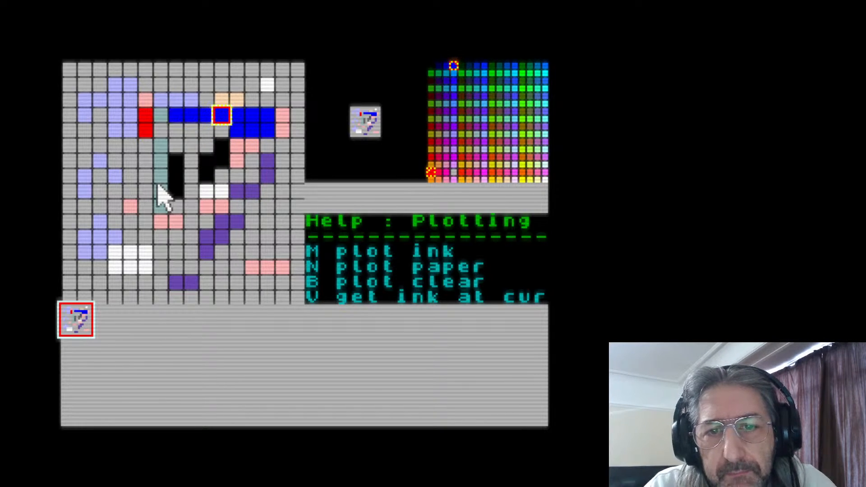
key("Right")
key("Right")
key("Left")
key("b")
key("Left")
key("b")
key("Left")
key("b")
key("Left")
key("b")
key("Left")
key("b")
key("Left")
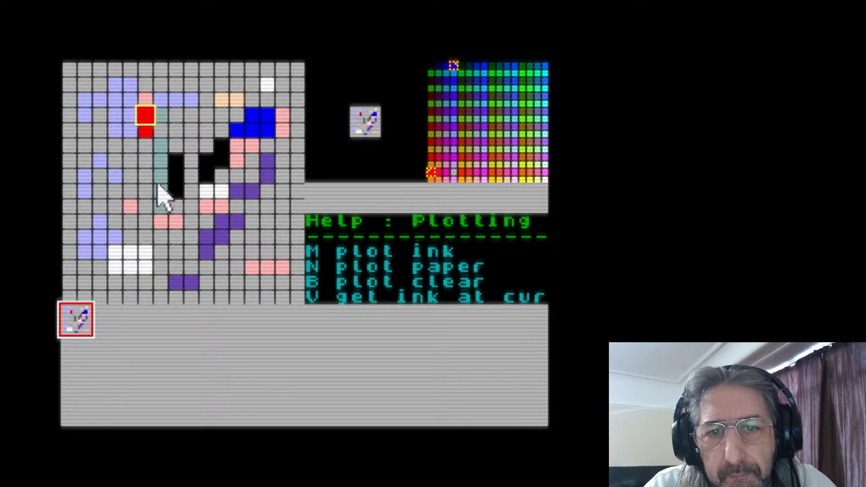
Clear the upper red cell, plus the pink cell and remaining blue cells at the far end of that row
key("Right")
key("Right")
key("Right")
key("Right")
key("Right")
key("Right")
key("Right")
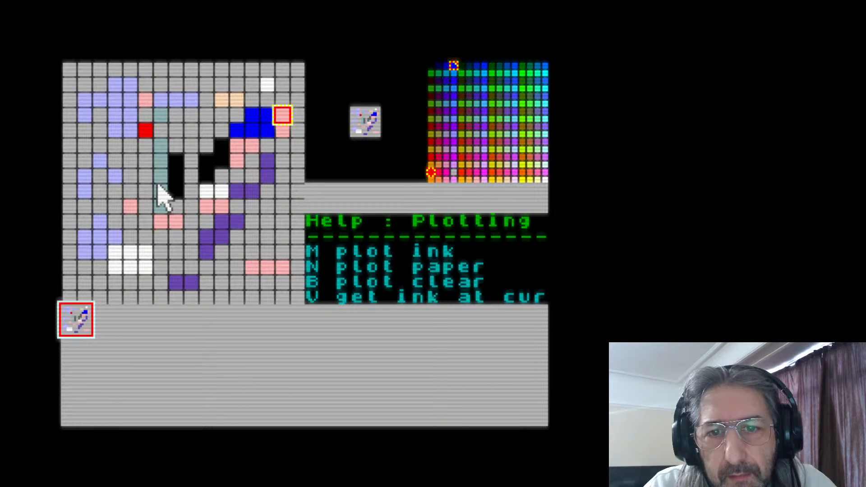
key("b")
key("Left")
key("b")
key("Left")
key("b")
Sample black as the ink colour from the narrow black column beside the teal cells
key("Left")
key("Left")
key("Left")
key("Down")
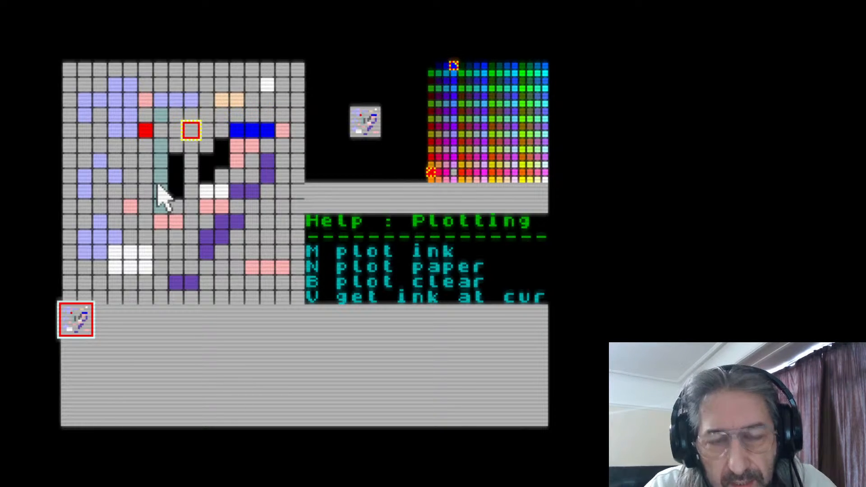
key("Right")
key("Left")
key("Left")
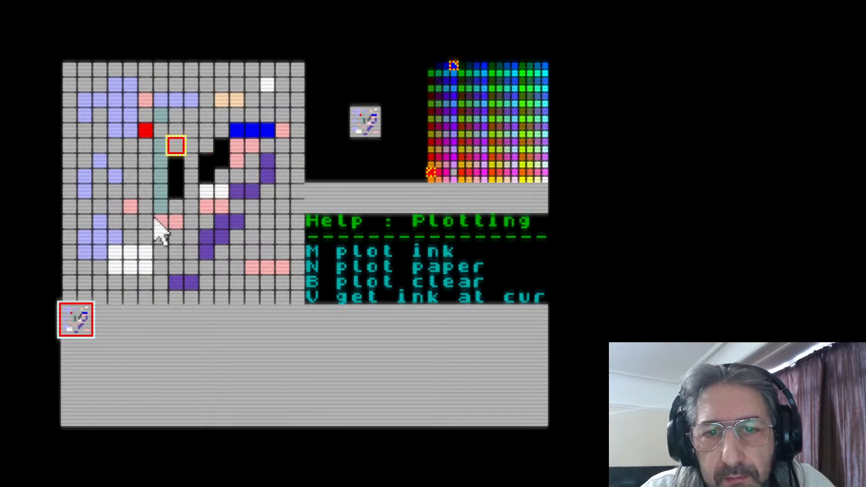
key("Left")
key("Down")
key("Right")
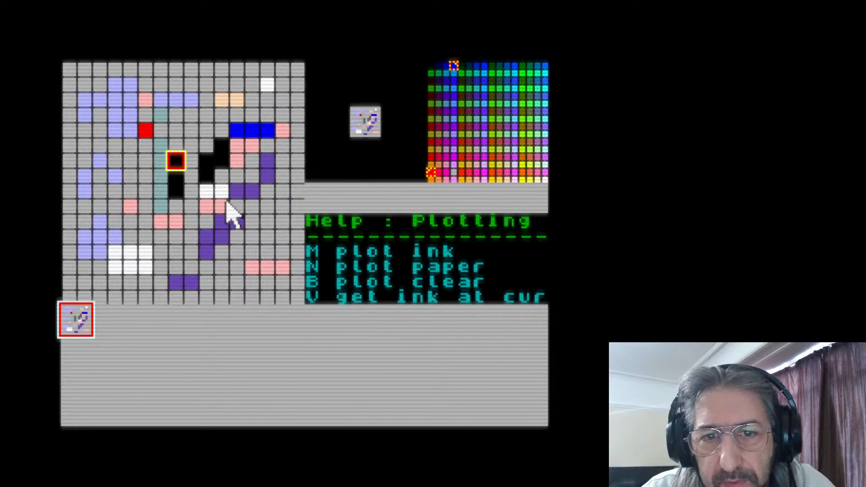
key("Left")
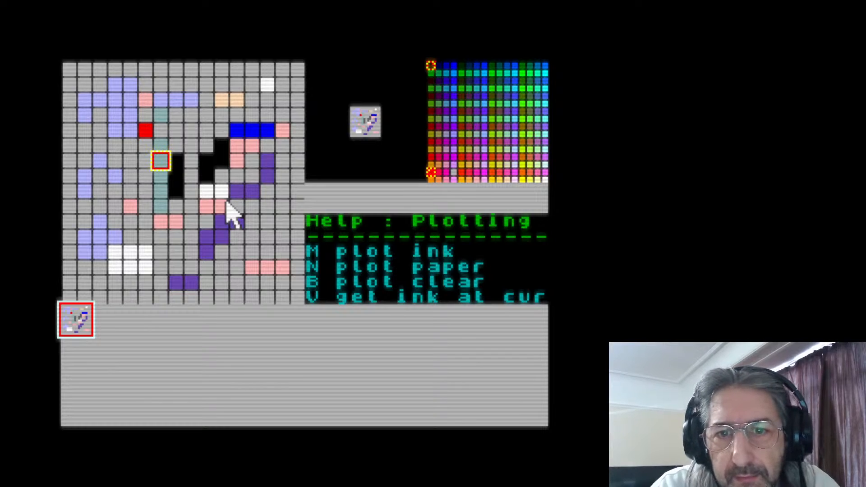
Sample the ink colour from the single red cell above the teal column
key("Left")
key("Up")
key("Up")
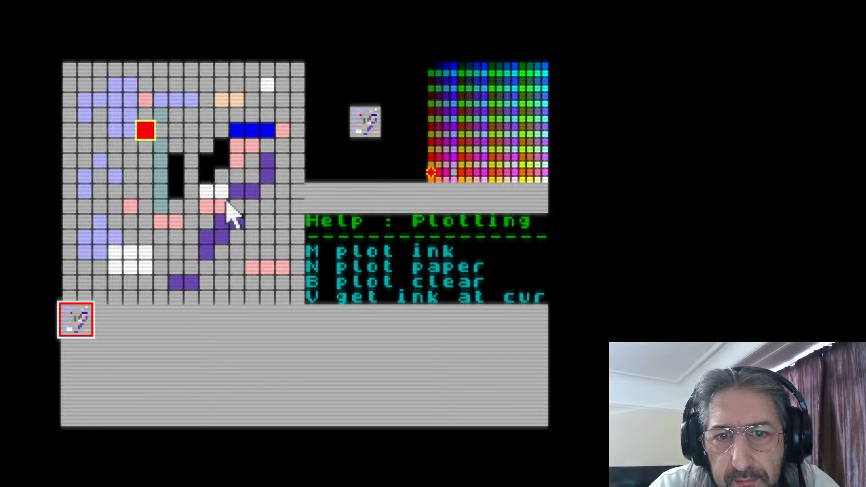
key("Down")
key("Down")
key("Right")
key("Right")
key("Right")
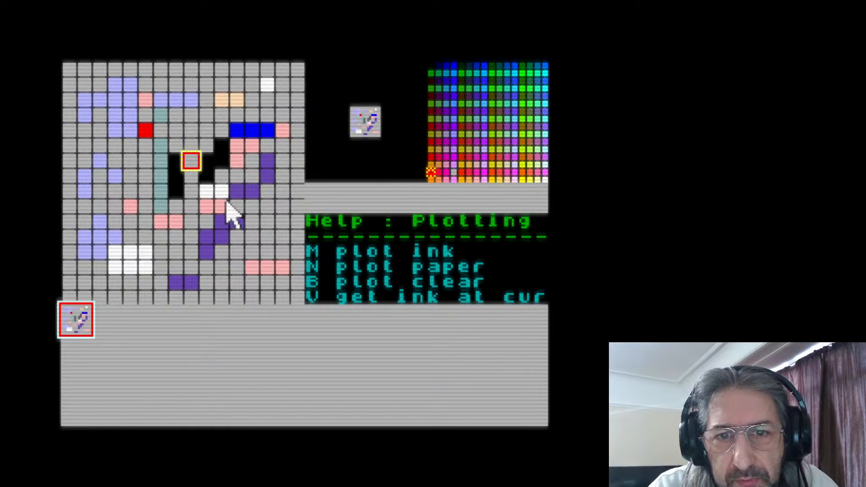
Sample ink from a black cell in the patch, followed by the middle cell of the blue row
key("Right")
key("Right")
key("v")
key("Left")
key("Up")
key("Right")
key("Right")
Sample pink as the ink colour from the cell at the end of the blue row
key("Right")
key("Up")
key("v")
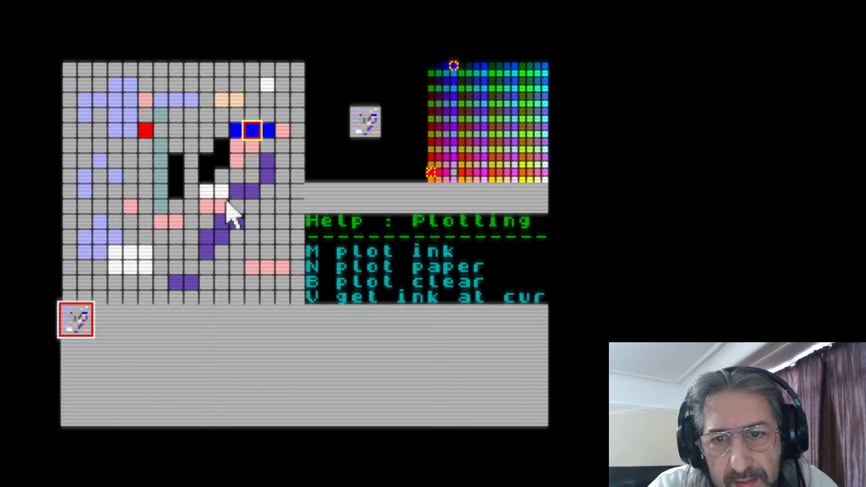
key("Right")
key("Right")
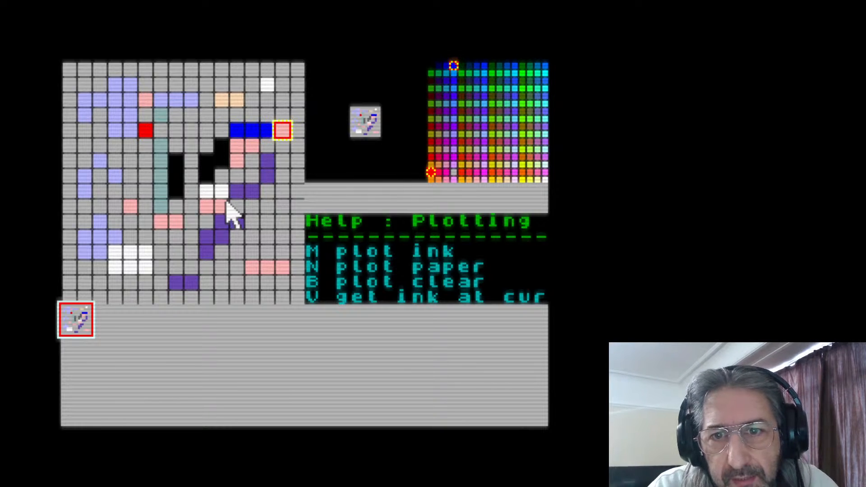
key("Left")
Sample red ink from the single red cell and paint a three-cell vertical red bar in the light blue area
key("Left")
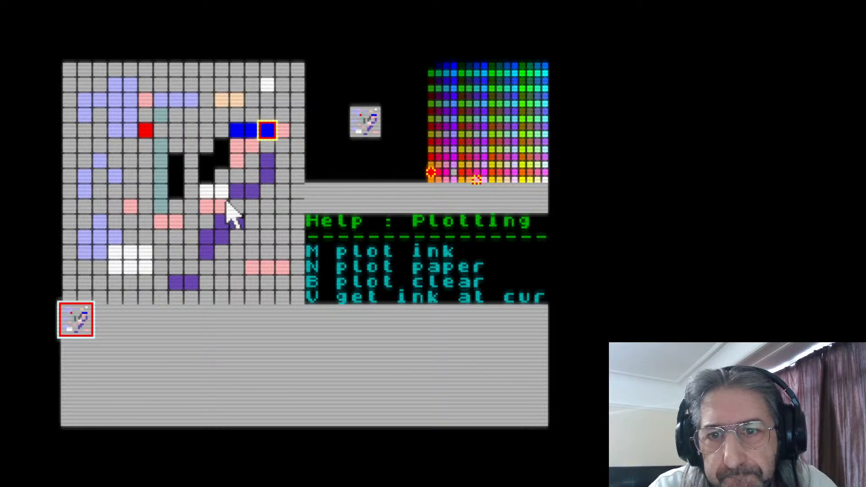
key("Left")
key("Left")
key("Left")
key("Left")
key("Left")
key("Left")
key("Left")
key("Left")
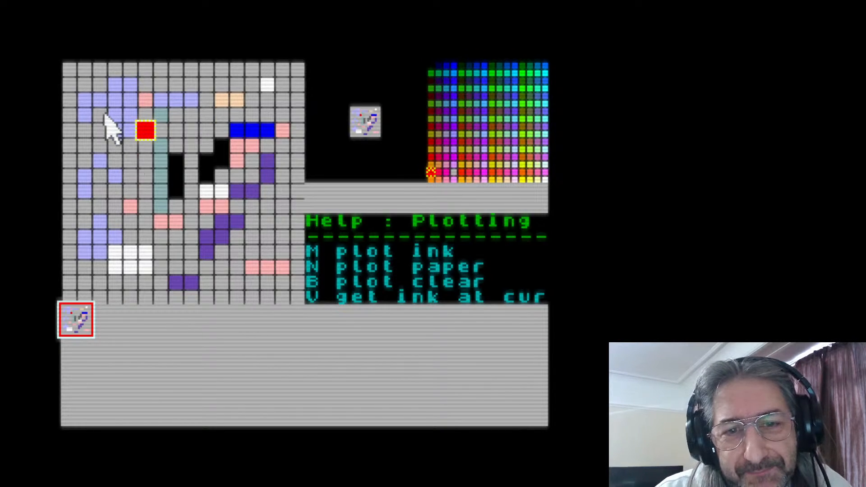
mouse_move(116, 116)
left_mouse_down()
mouse_move(235, 131)
mouse_move(162, 151)
mouse_move(114, 113)
mouse_move(112, 139)
left_mouse_up()
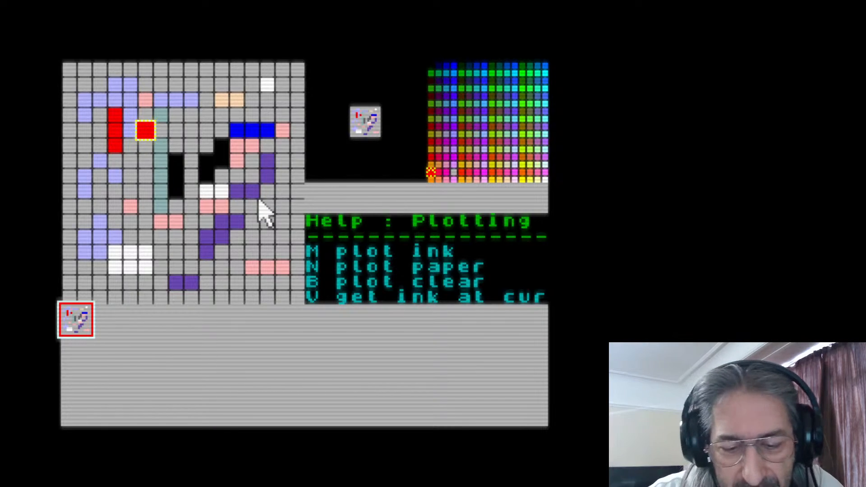
Switch the help to the Animation page and step back and forth through the first sprites, ending on the third
key("h")
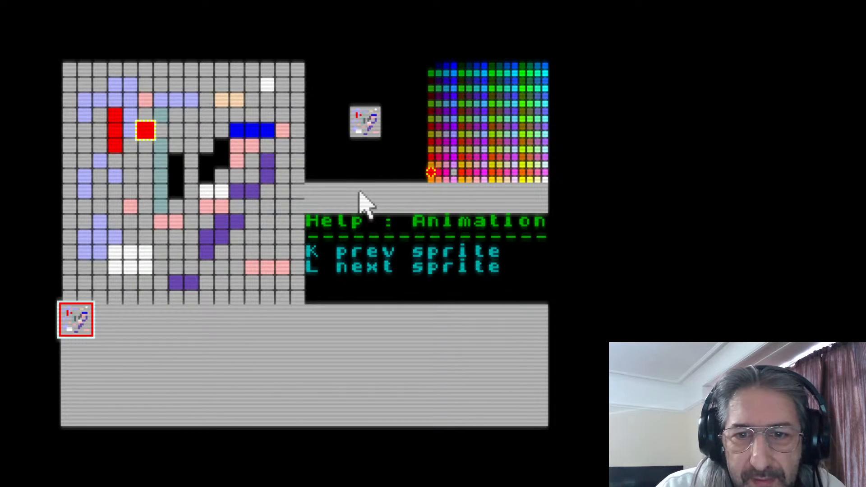
key("k")
key("l")
key("l")
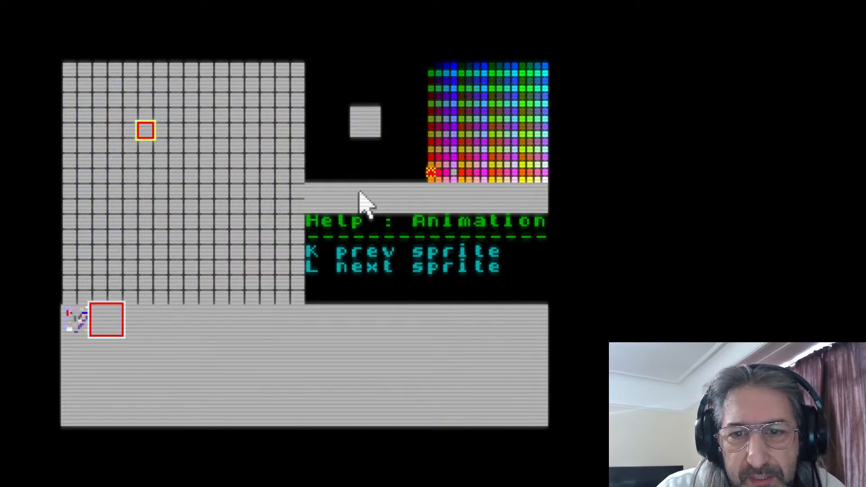
key("k")
key("l")
key("k")
Step forward from the third sprite to the seventh sprite slot
key("l")
key("l")
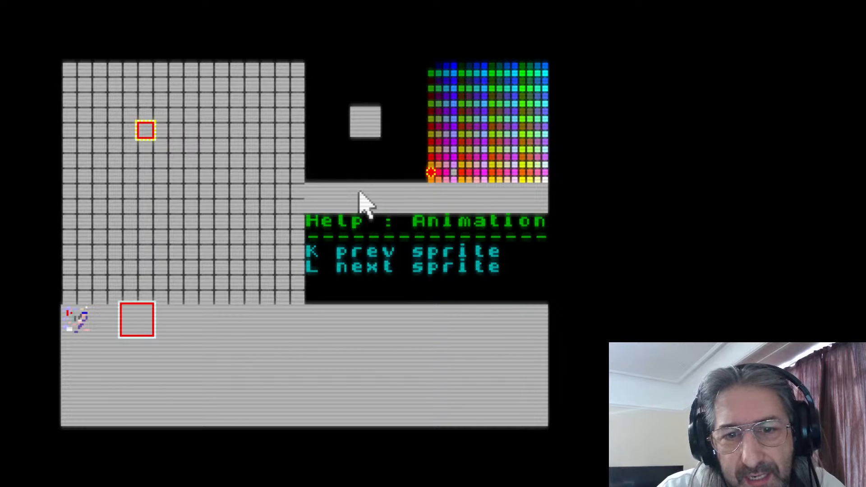
key("l")
key("l")
key("l")
key("l")
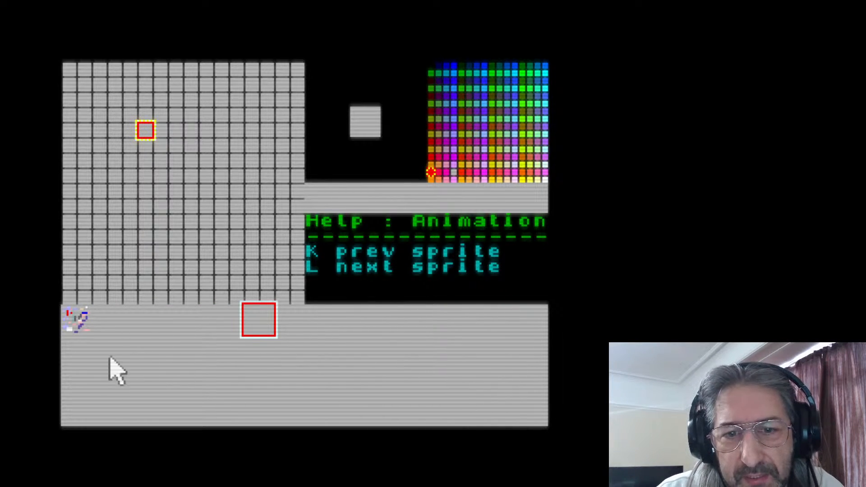
Select various sprite slots directly in the sprite strip, including ones in the second row, and return to the first sprite
left_click(70, 318)
left_click(111, 316)
left_click(160, 316)
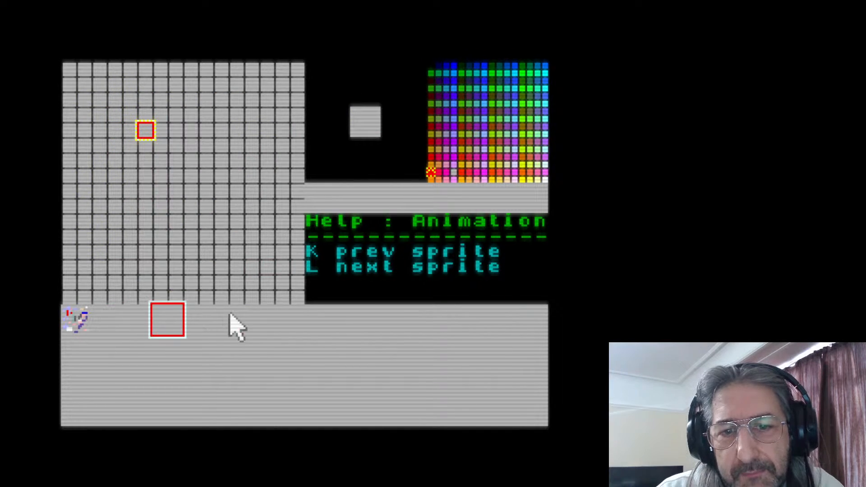
left_click(255, 313)
left_click(332, 316)
left_click(70, 319)
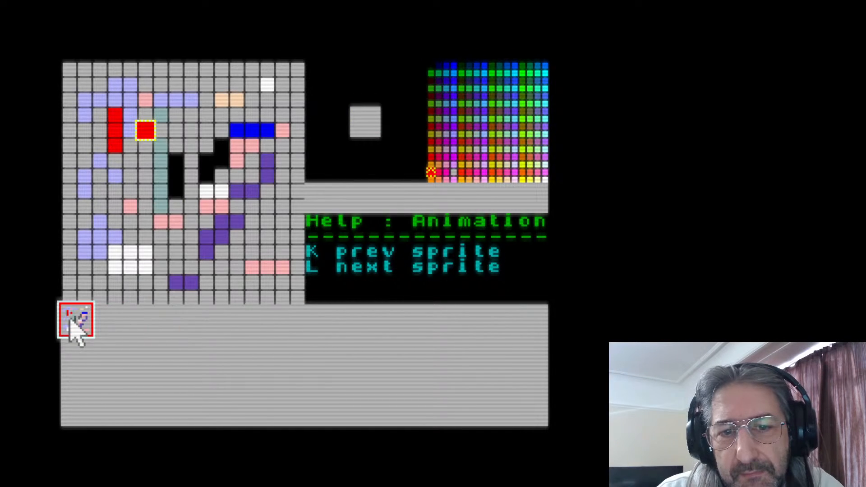
left_click(110, 320)
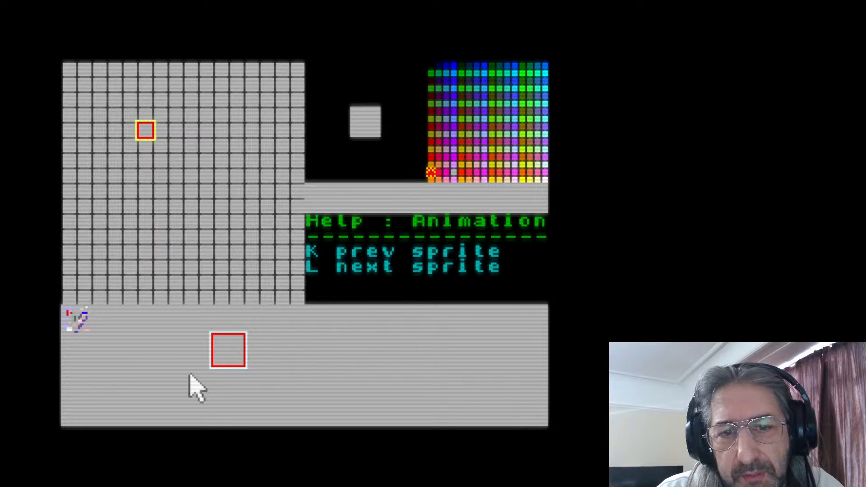
left_click(88, 324)
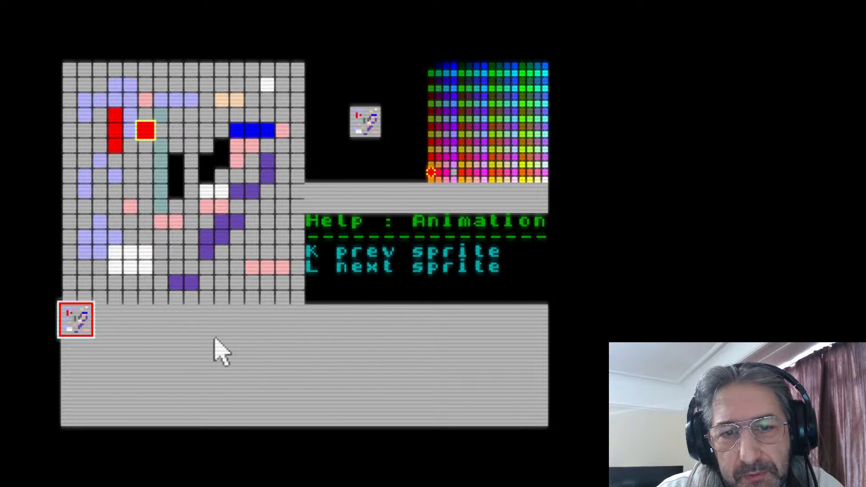
Step backward from the first sprite to the last slot and forward again, alternating sprites and ending on the second
left_click(111, 334)
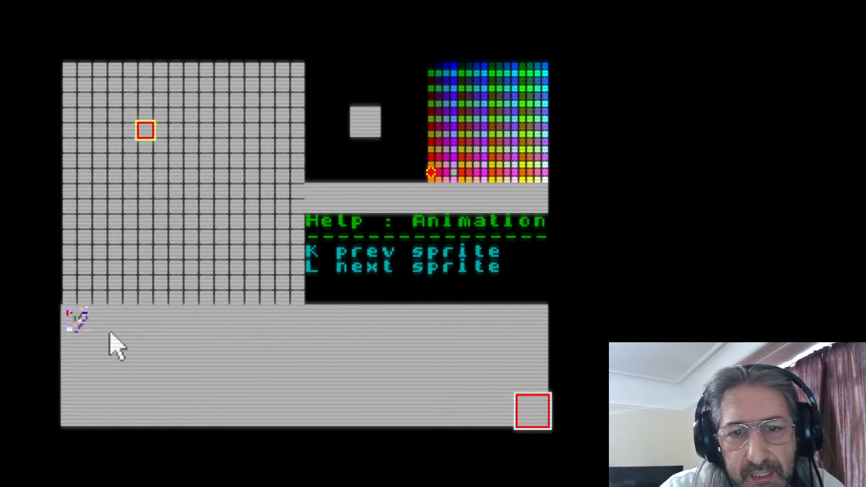
key("k")
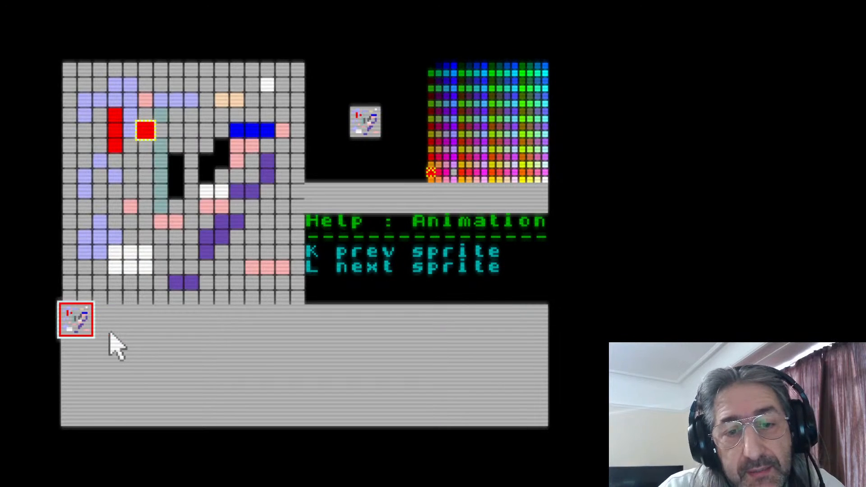
key("l")
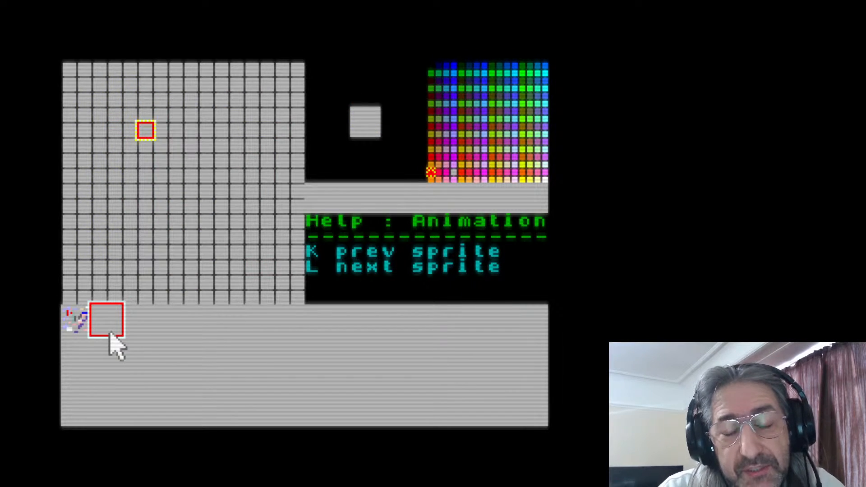
key("k")
key("l")
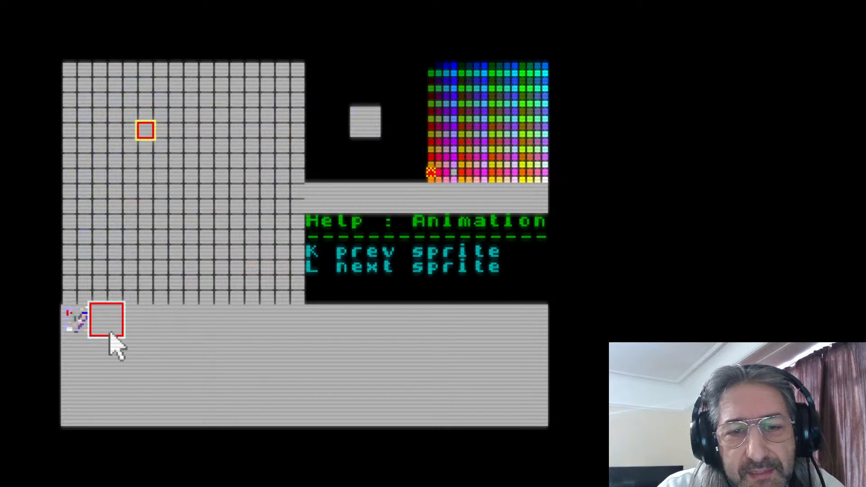
key("k")
key("l")
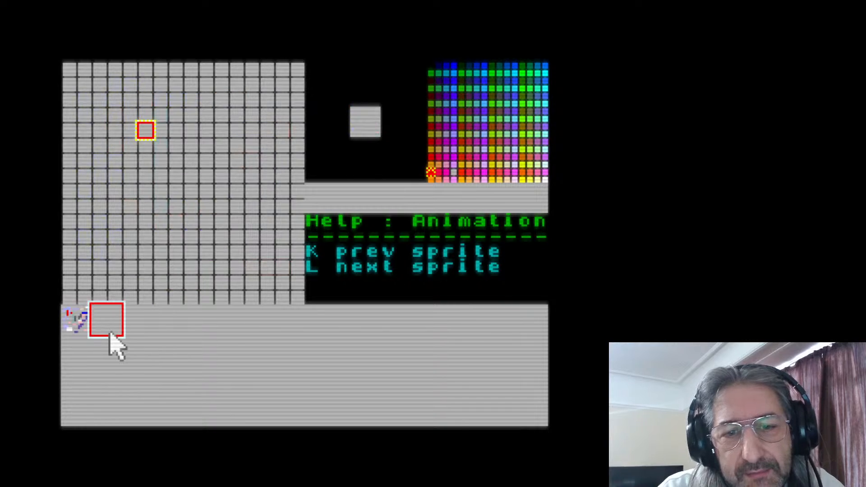
Step forward through the empty sprite slots and back to the first sprite, ending on the second
key("l")
key("l")
key("l")
key("l")
key("l")
key("l")
key("l")
key("l")
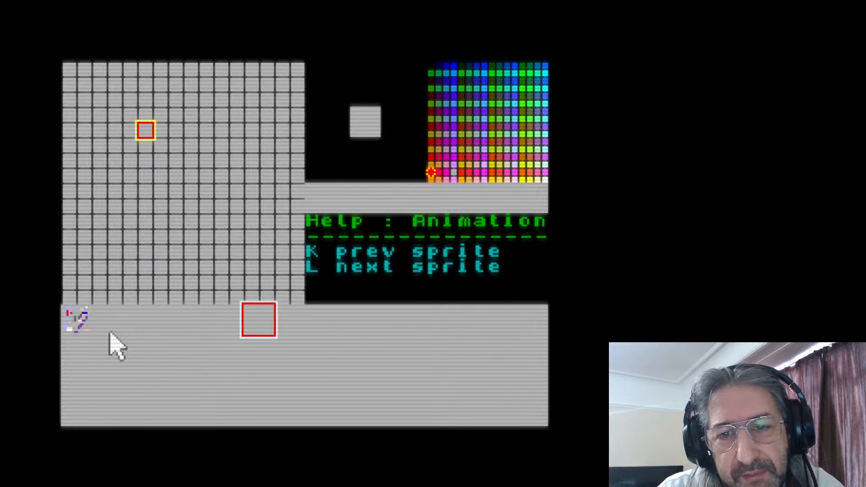
key("k")
key("k")
key("k")
key("k")
key("k")
key("k")
key("k")
key("k")
key("k")
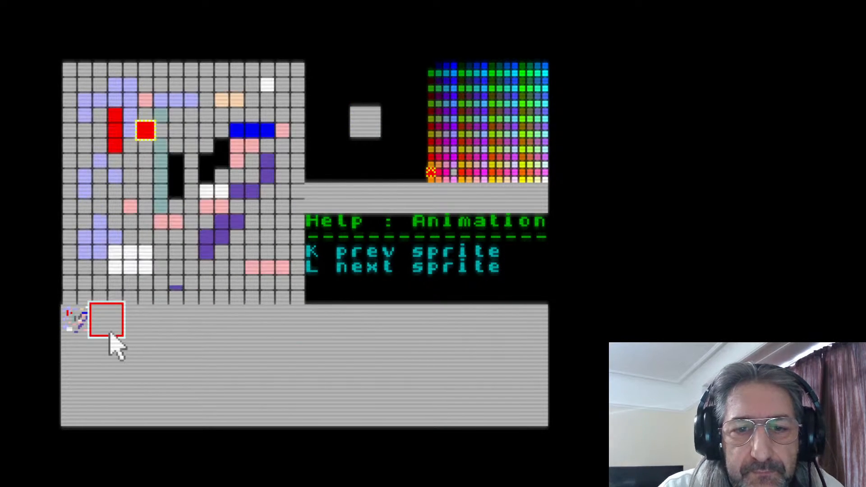
key("l")
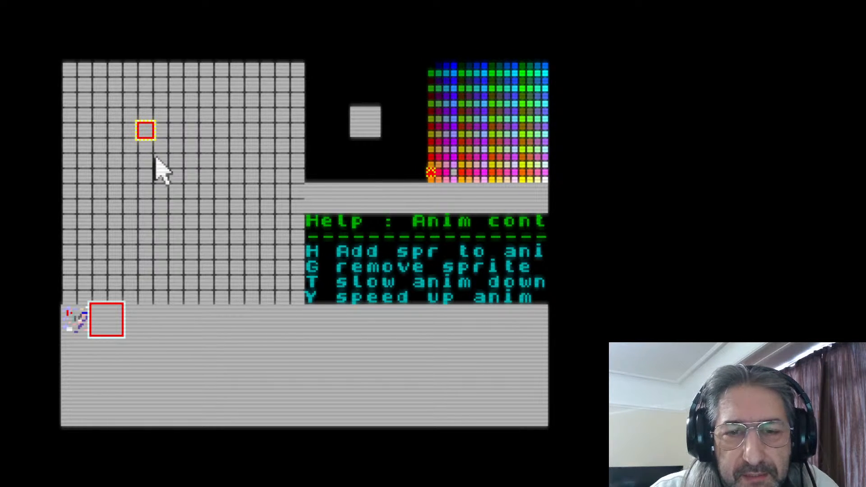
Draw a red rectangle outline 8 cells wide and 10 cells high in the second sprite, clearing the stray inner cells
left_click_drag(127, 111, 125, 157)
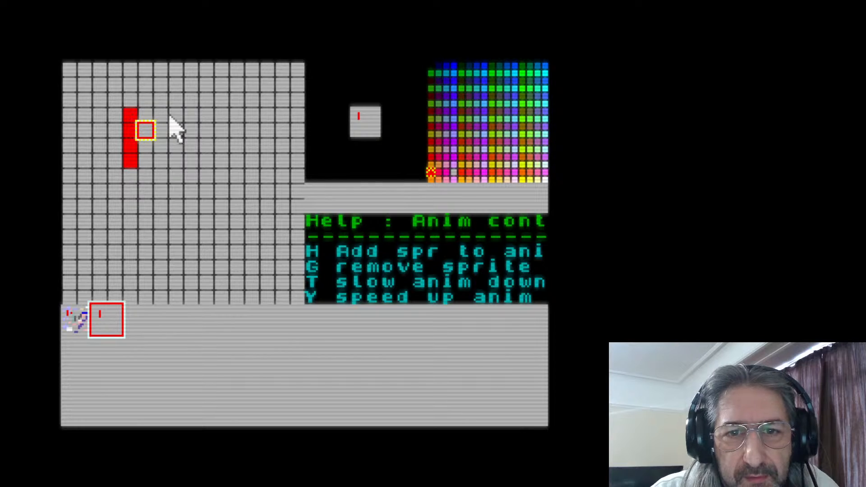
mouse_move(144, 115)
left_mouse_down()
mouse_move(234, 117)
mouse_move(237, 234)
mouse_move(195, 253)
mouse_move(153, 257)
mouse_move(134, 236)
mouse_move(135, 187)
left_mouse_up()
left_click_drag(237, 247, 140, 259)
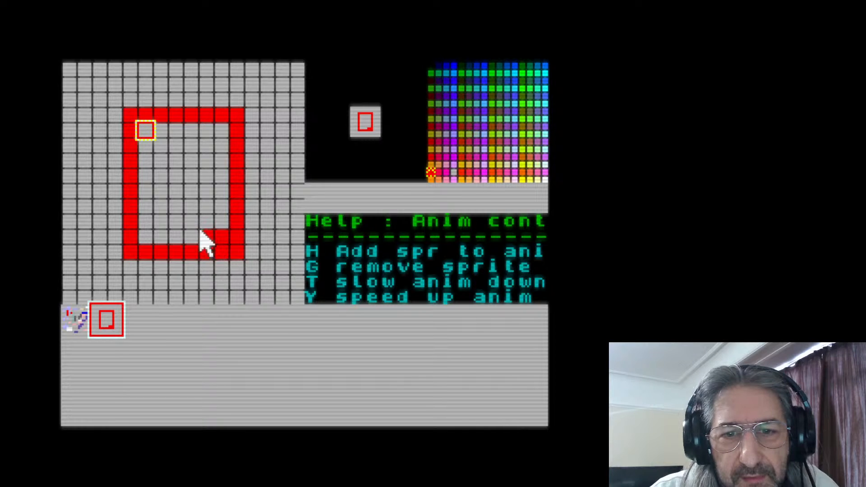
right_click(205, 233)
right_click(216, 235)
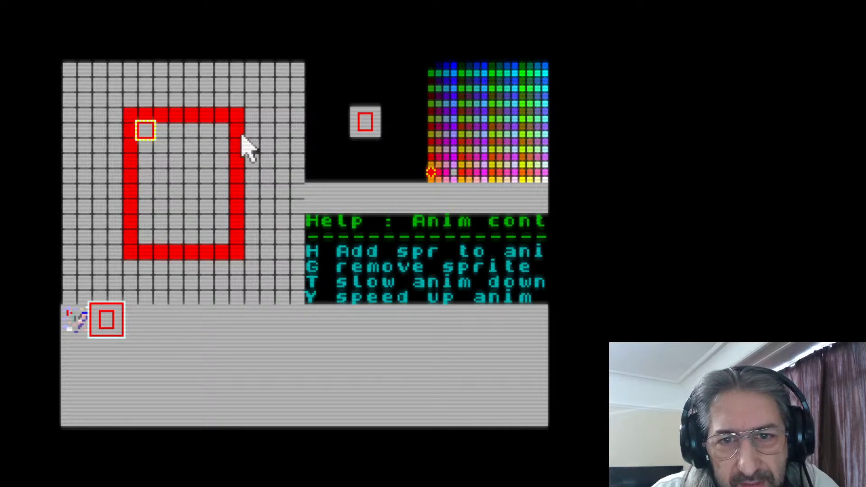
Widen the red outline to a 10 by 10 cell square by adding outer columns and clearing the old inner ones
left_click(252, 118)
left_click_drag(250, 120, 251, 259)
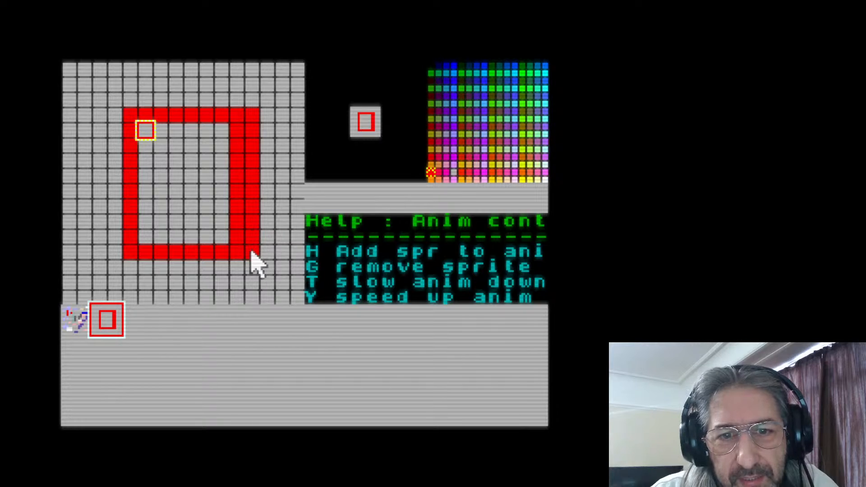
mouse_move(128, 261)
left_mouse_down()
mouse_move(118, 120)
mouse_move(125, 220)
left_mouse_up()
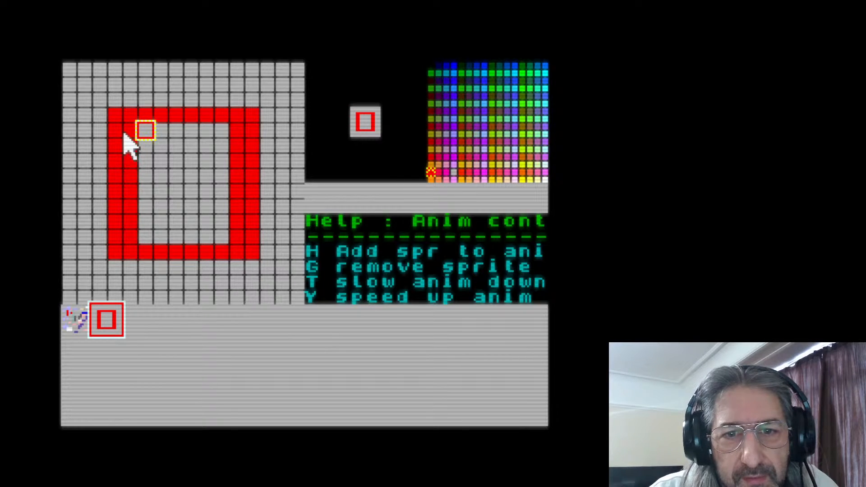
left_click_drag(130, 135, 134, 242)
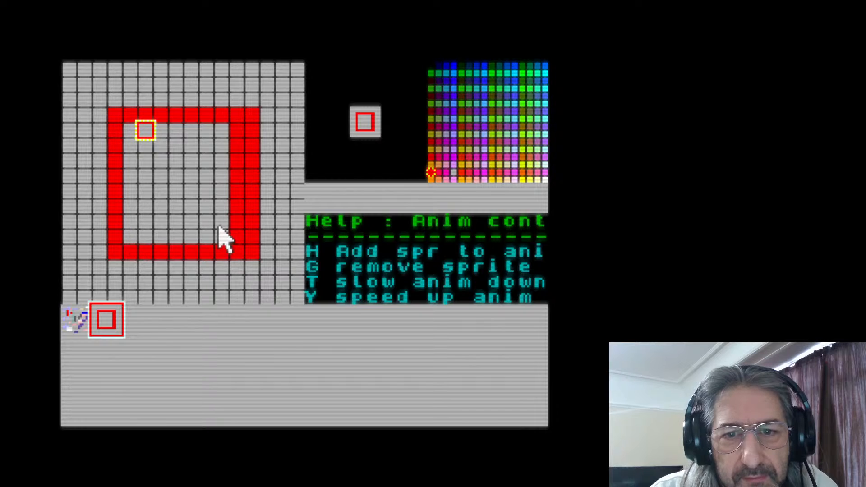
mouse_move(231, 236)
left_mouse_down()
mouse_move(236, 241)
mouse_move(234, 133)
left_mouse_up()
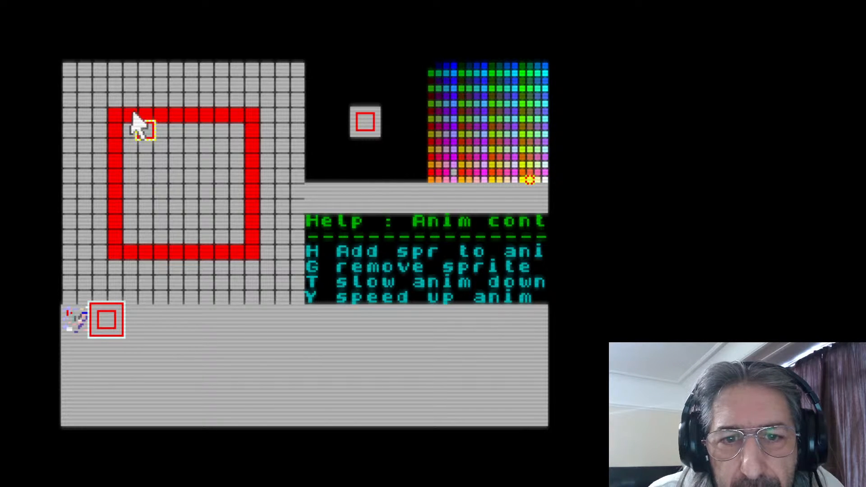
Recolour alternating pairs of cells yellow along the top and right edges of the red square, starting at its top-left corner
left_click(115, 115)
left_click(131, 115)
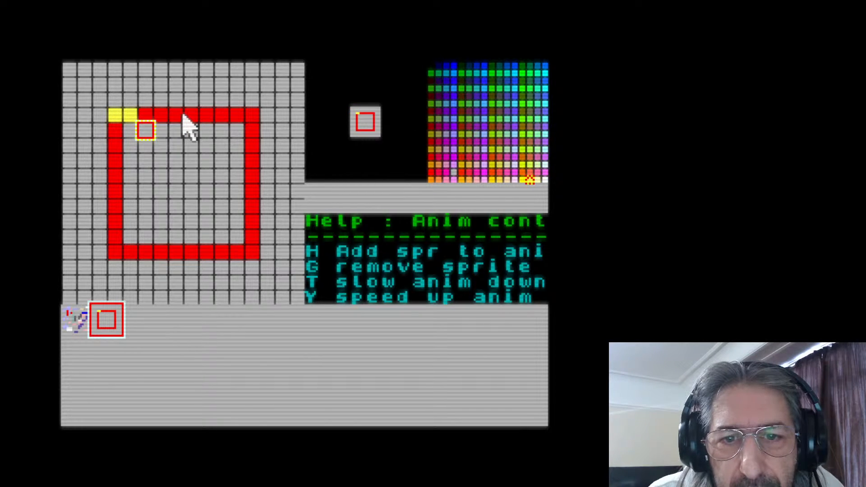
mouse_move(191, 116)
left_mouse_down()
mouse_move(201, 116)
mouse_move(171, 113)
left_mouse_up()
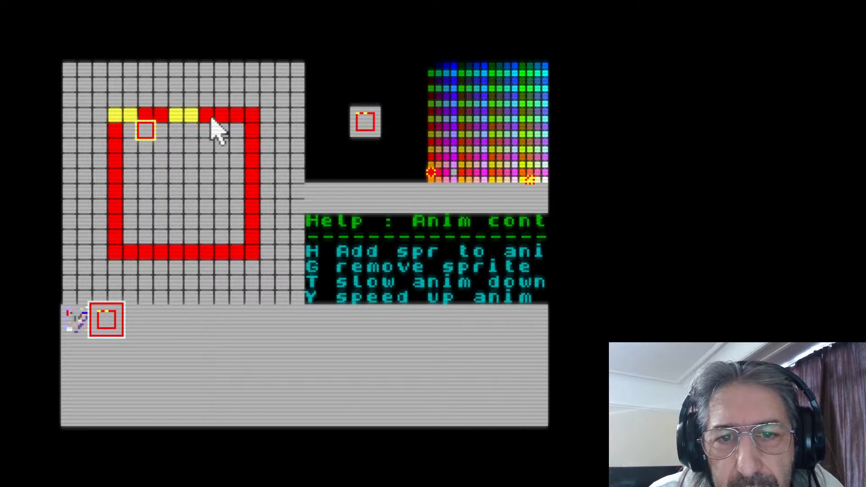
left_click(239, 117)
left_click(252, 117)
left_click(252, 174)
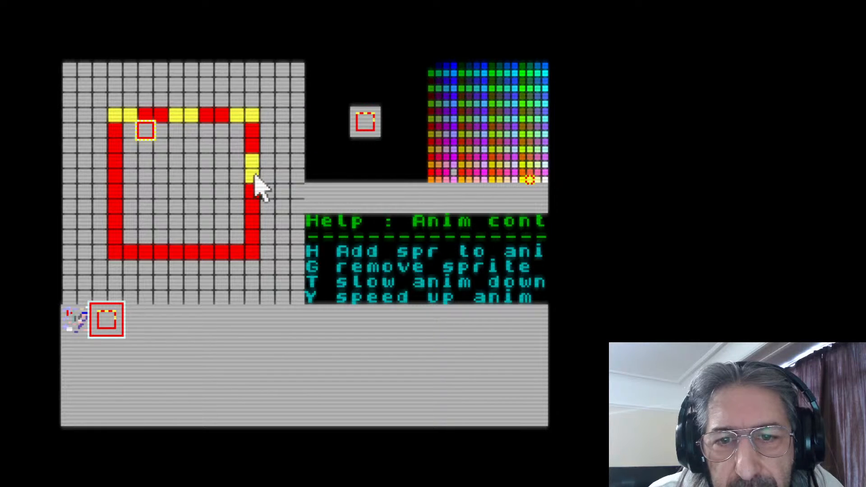
left_click(255, 222)
left_click(253, 237)
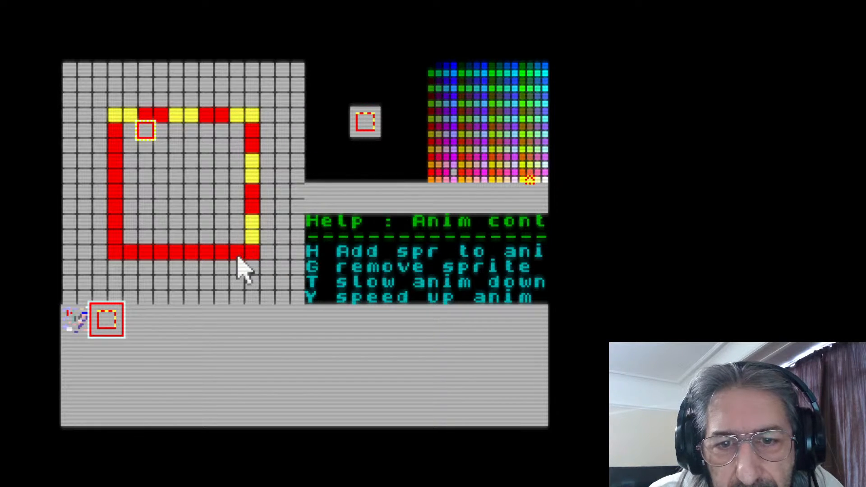
Continue the alternating yellow cell pairs along the bottom and left edges of the square
left_click(217, 253)
left_click(206, 252)
left_click(161, 253)
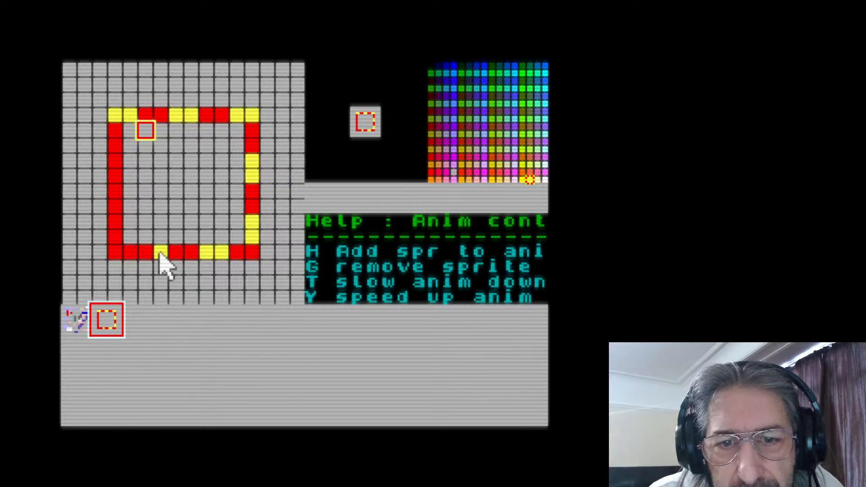
left_click(145, 252)
left_click(131, 253)
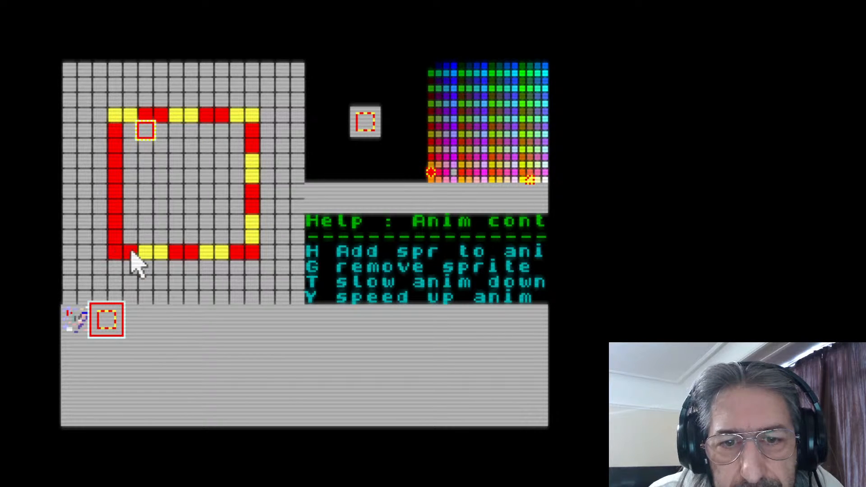
left_click(130, 254)
left_click(115, 237)
left_click(117, 222)
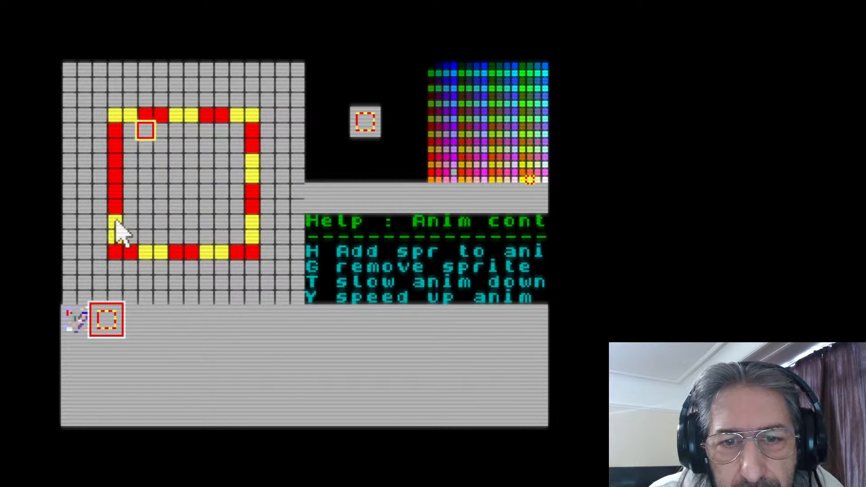
left_click(115, 161)
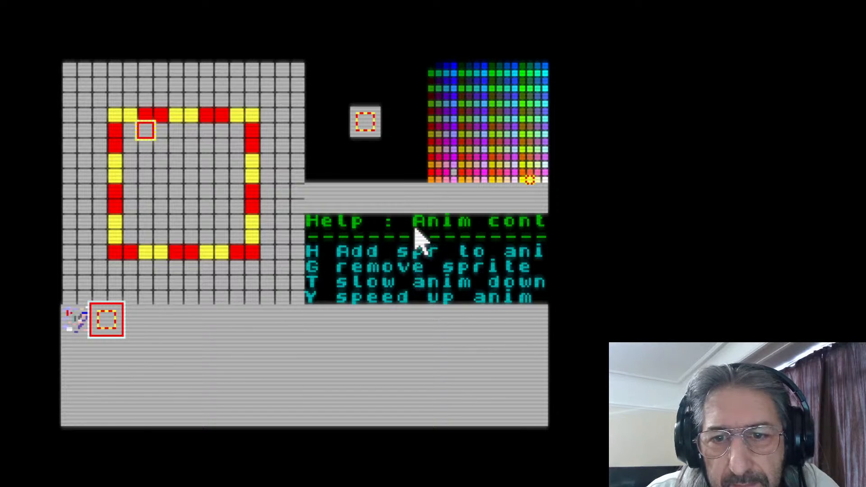
Page the help through Saving and Exit to the Cpy+Paste page
left_click(404, 243)
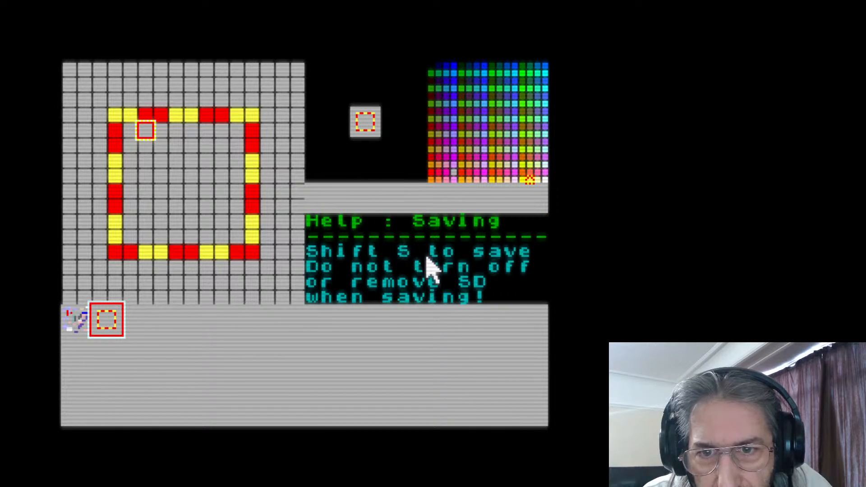
key("h")
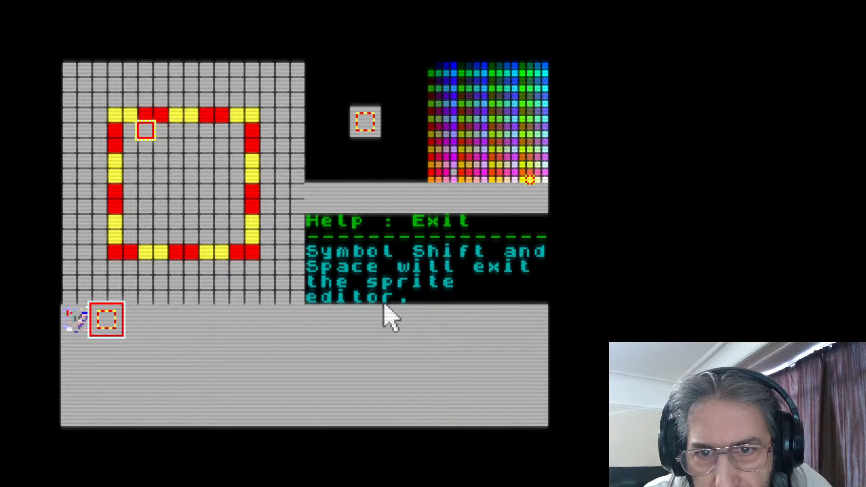
key("h")
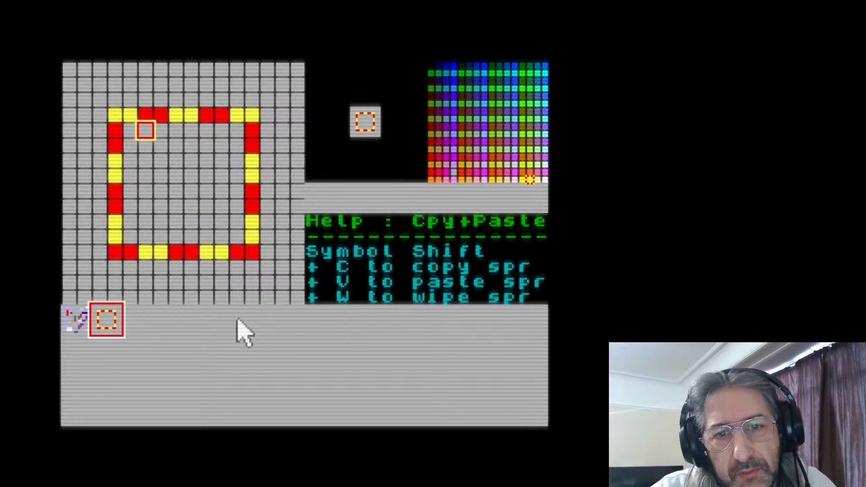
Copy the first sprite into the last sprite slot and wipe the original in the first slot
left_click(77, 319)
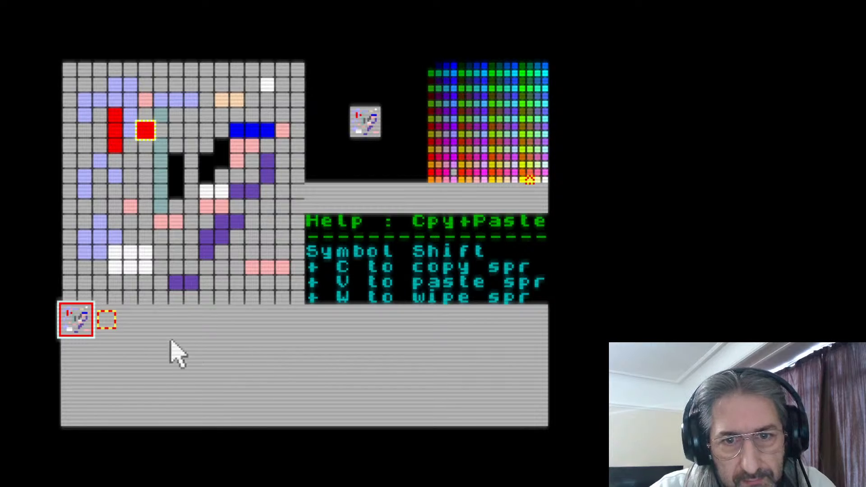
left_click(533, 411)
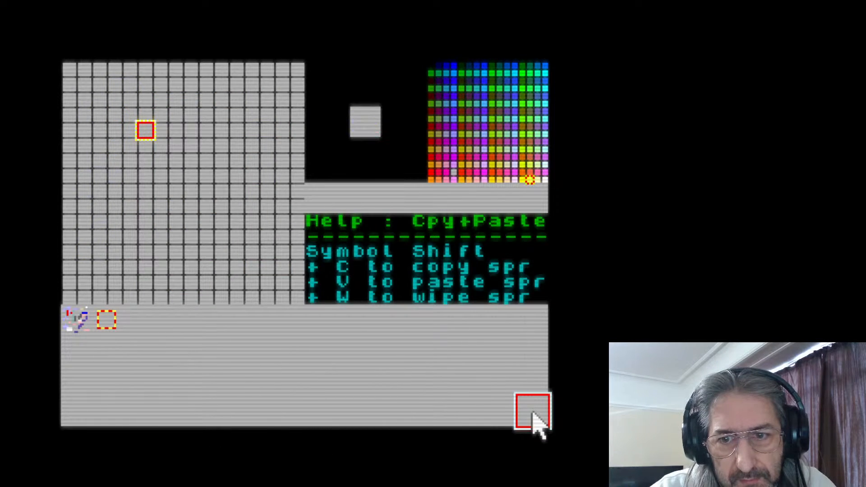
key("ctrl+v")
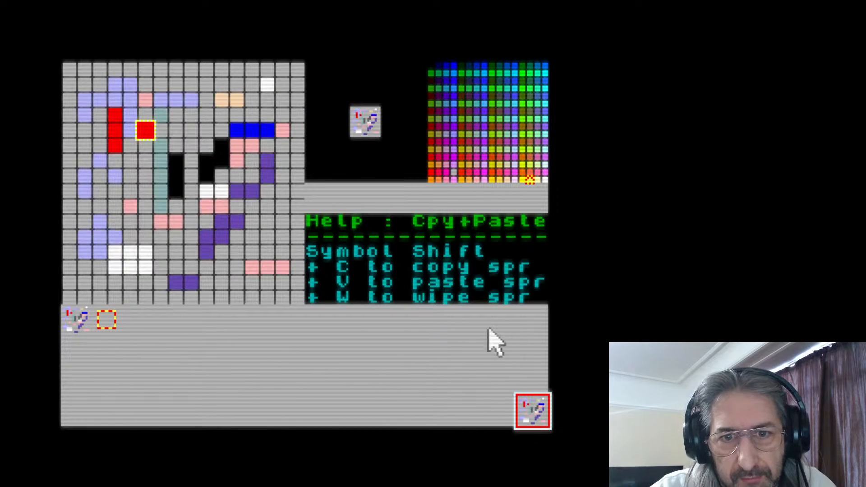
left_click(137, 323)
left_click(86, 319)
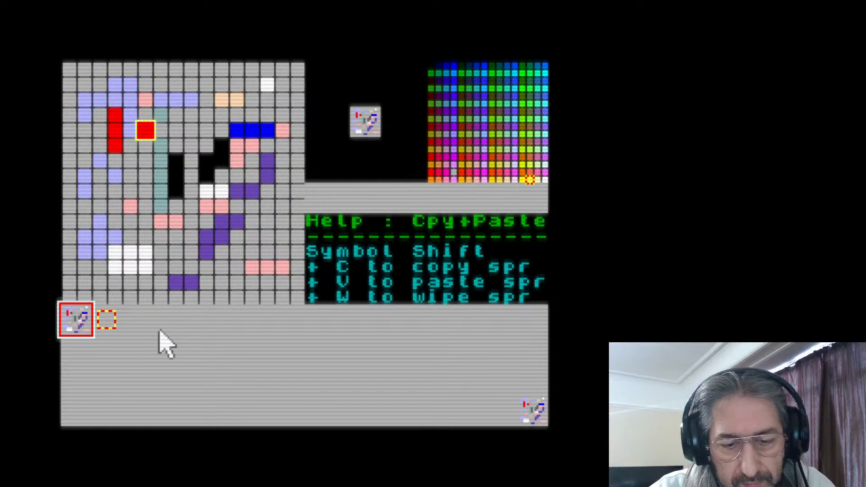
key("ctrl+w")
Copy the red and yellow square sprite from the second slot into the empty first slot
left_click(117, 336)
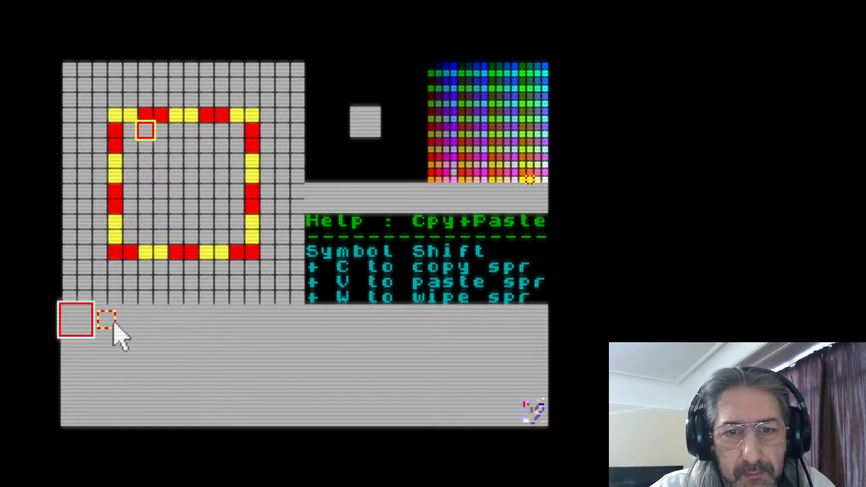
left_click(74, 328)
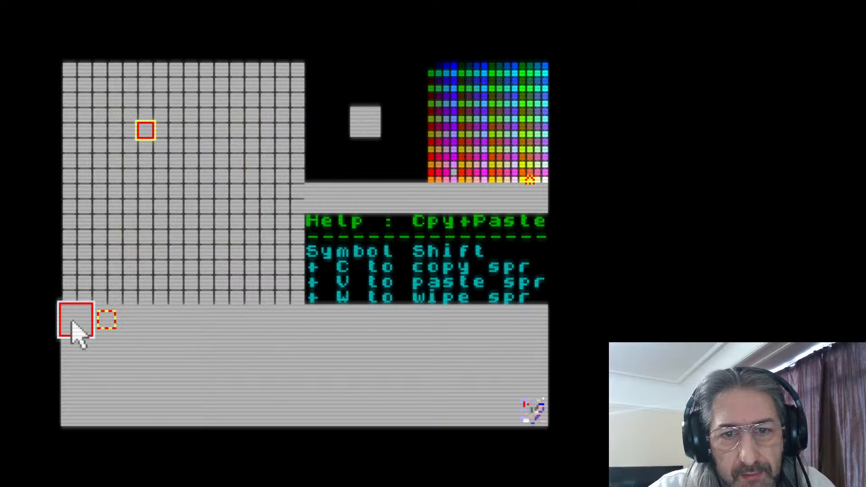
key("ctrl+v")
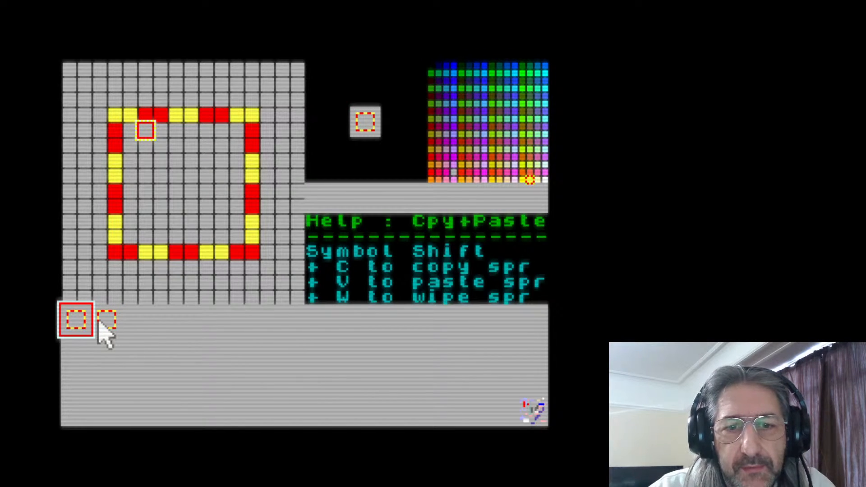
In the second sprite, recolour the leading cell of each red pair yellow, going clockwise around the square
left_click(102, 324)
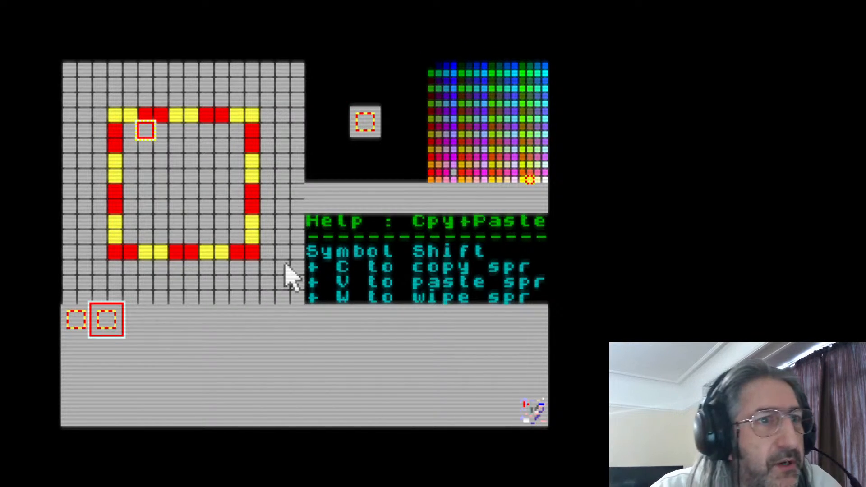
left_click(145, 115)
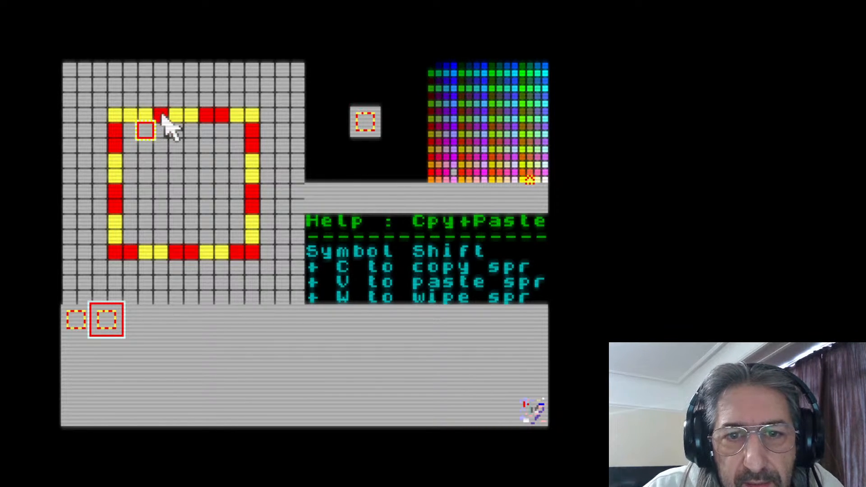
left_click(207, 117)
left_click(253, 132)
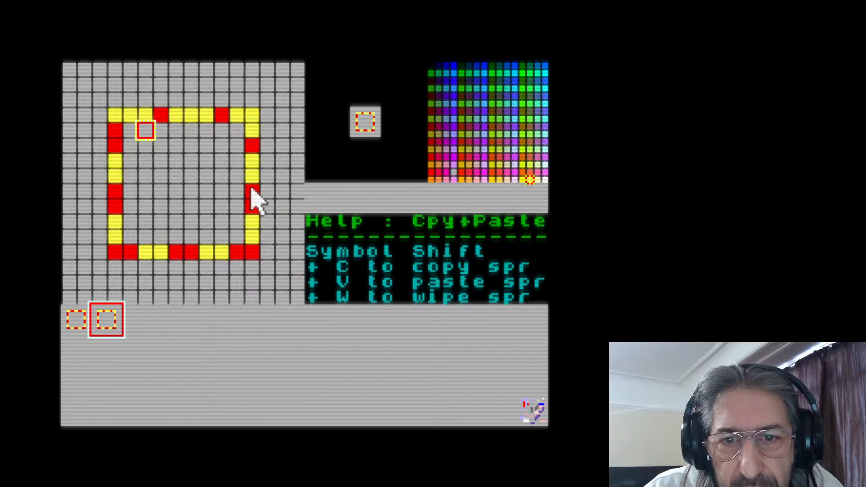
left_click(252, 192)
left_click(252, 253)
left_click(191, 253)
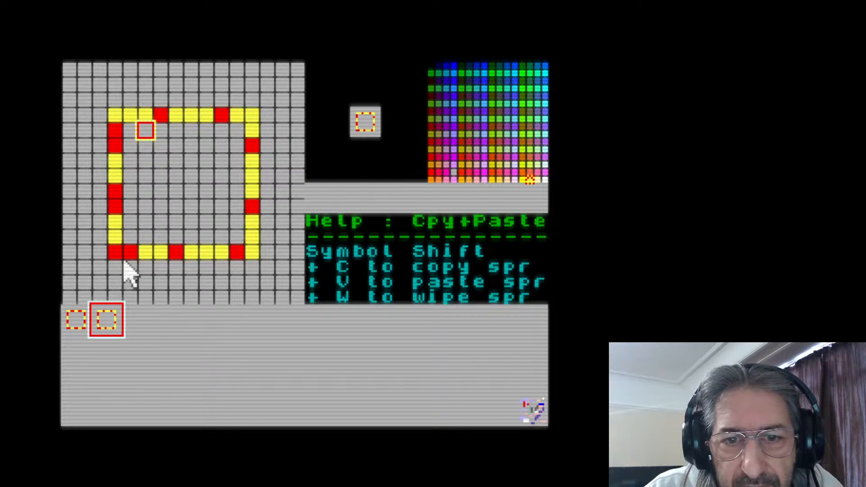
left_click(130, 253)
left_click(115, 207)
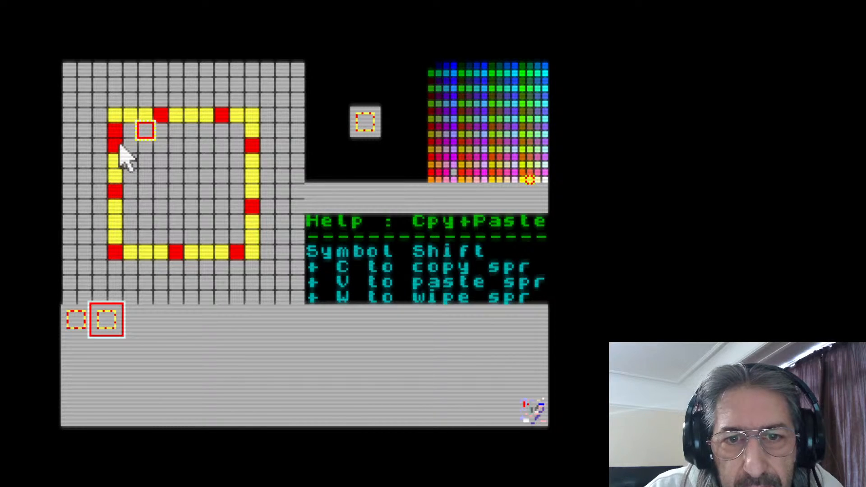
In the second sprite, paint red the cell clockwise of each single red cell, restoring two-cell red and yellow bands around the square
right_click(119, 126)
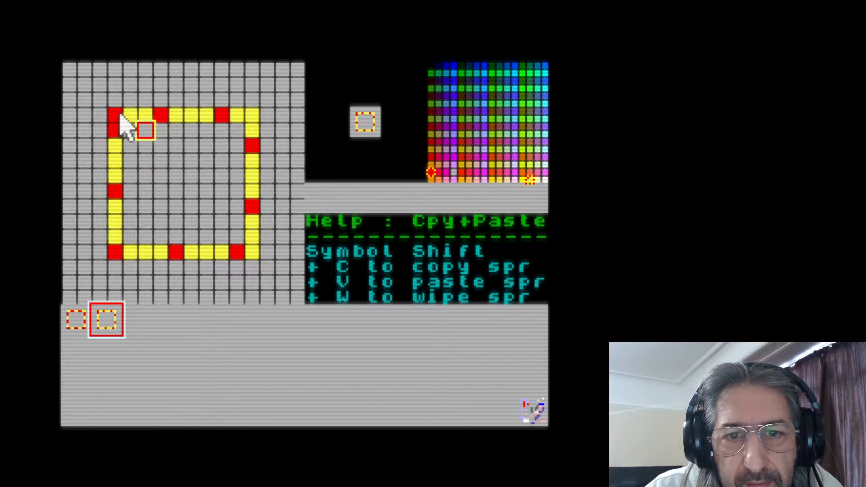
left_click(176, 116)
left_click(238, 116)
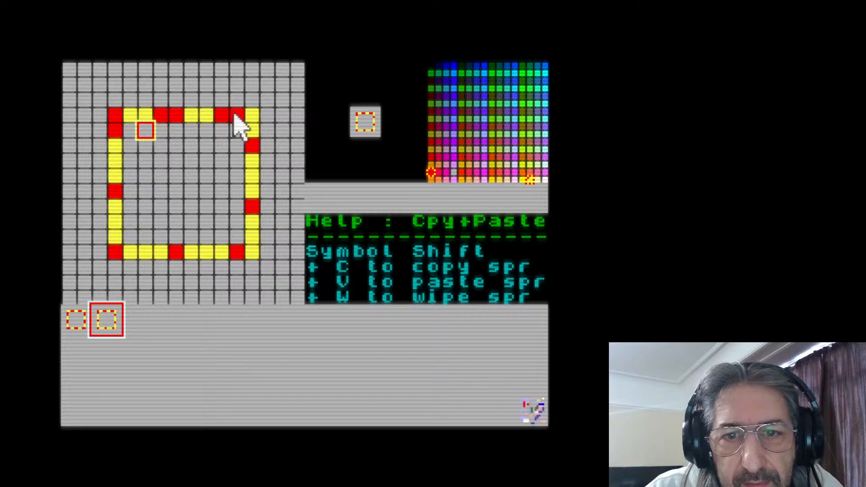
left_click(253, 161)
left_click(253, 222)
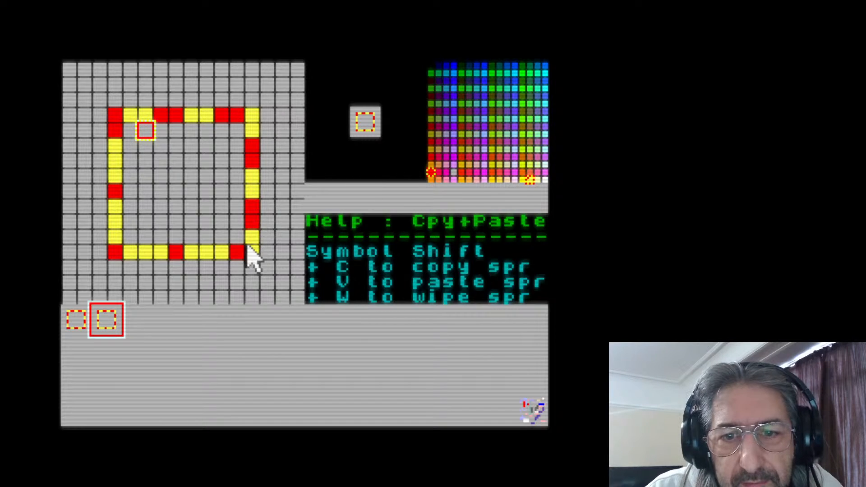
left_click(223, 252)
left_click(161, 253)
left_click(116, 238)
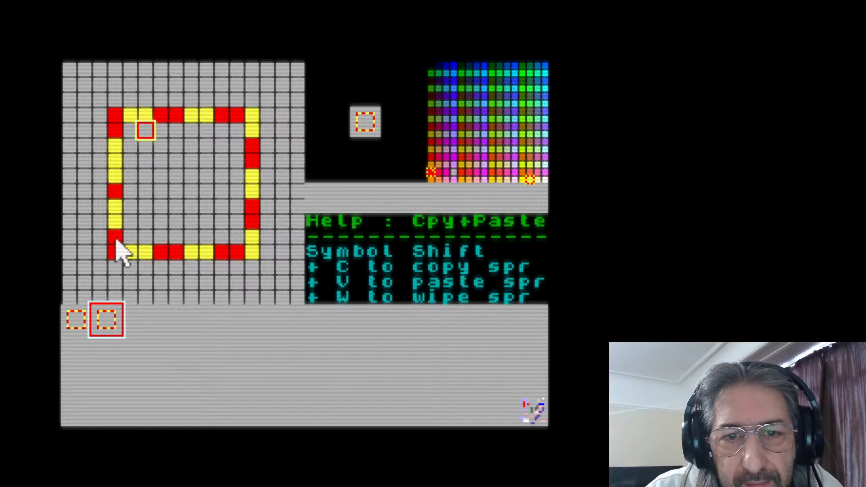
left_click(113, 164)
left_click(118, 176)
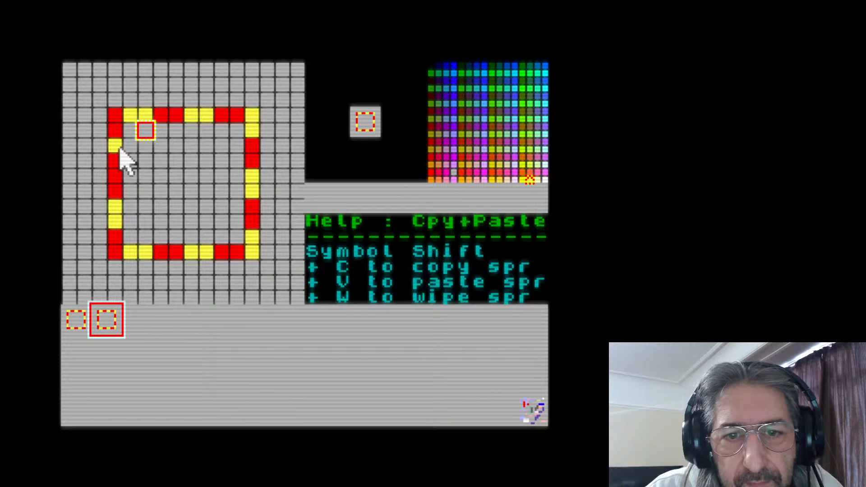
left_click(118, 161)
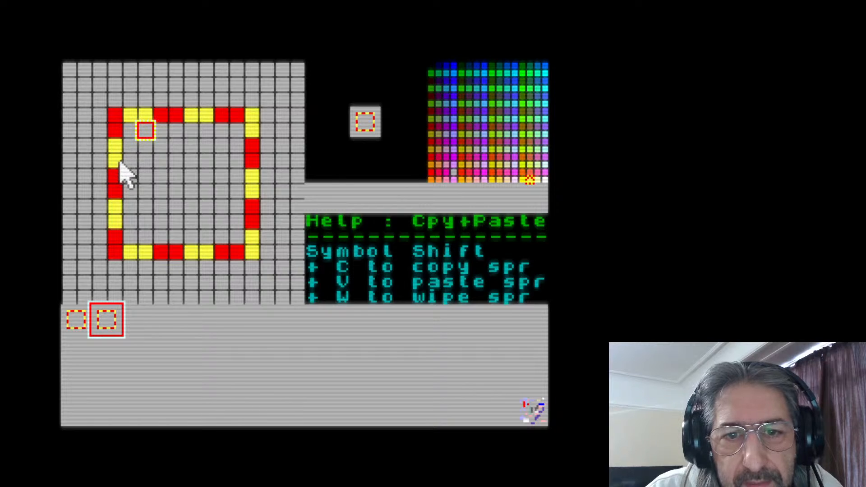
Copy the second sprite into the third slot and paint red the cell just clockwise of each red pair
left_click(151, 325)
key("ctrl+v")
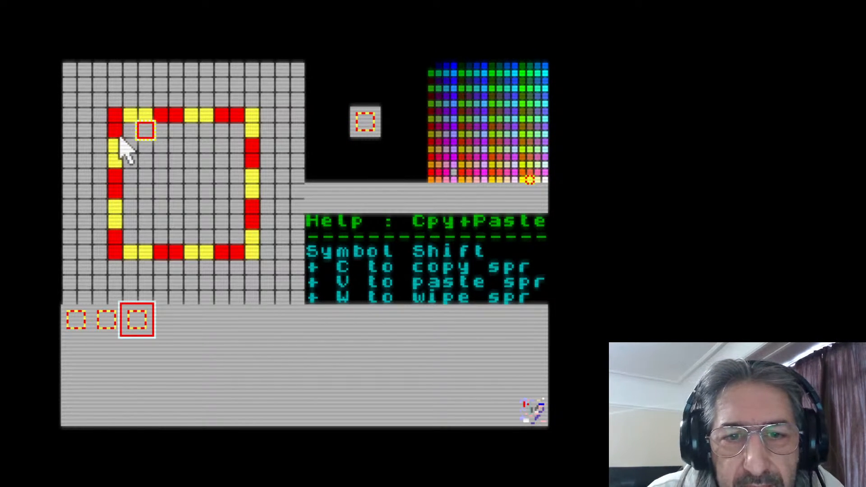
left_click(129, 116)
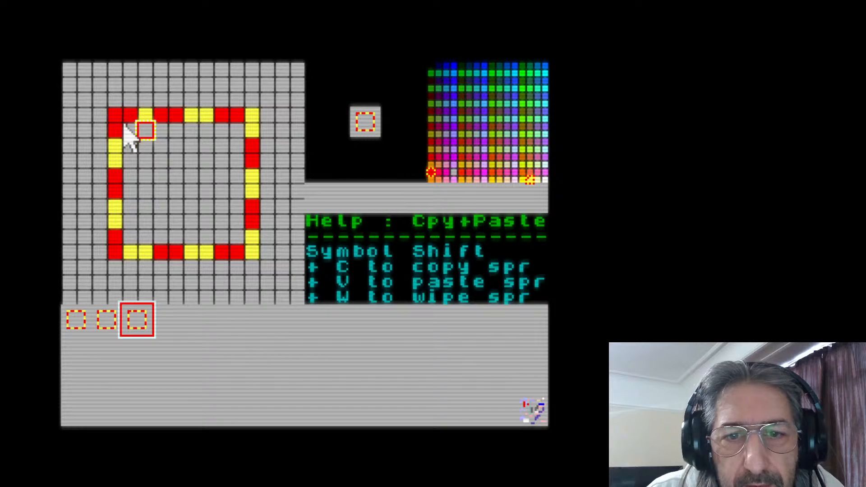
left_click(191, 117)
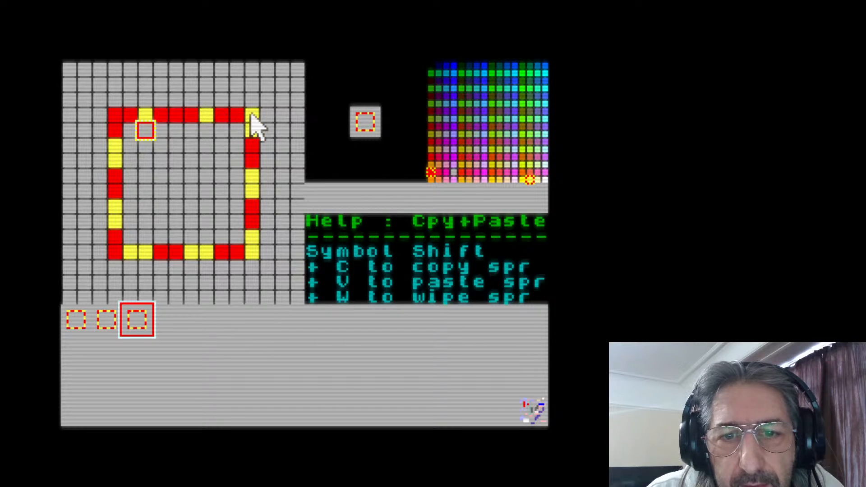
left_click(251, 116)
left_click(252, 176)
left_click(251, 237)
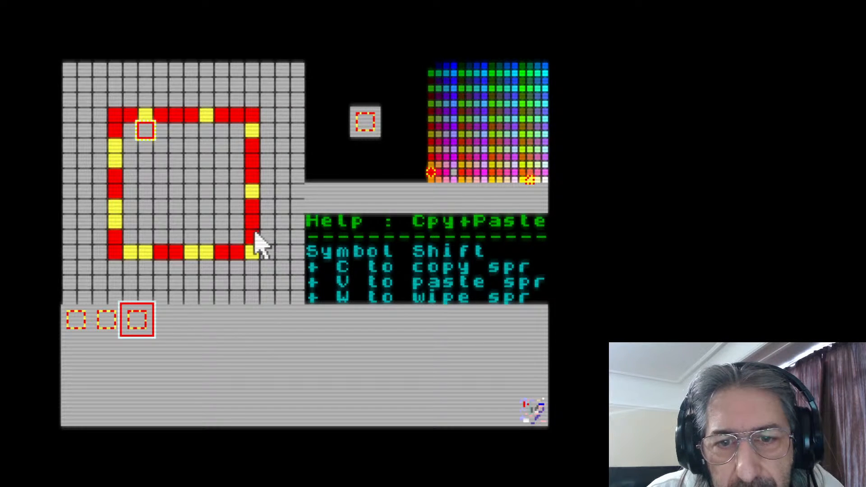
left_click(206, 252)
left_click(146, 251)
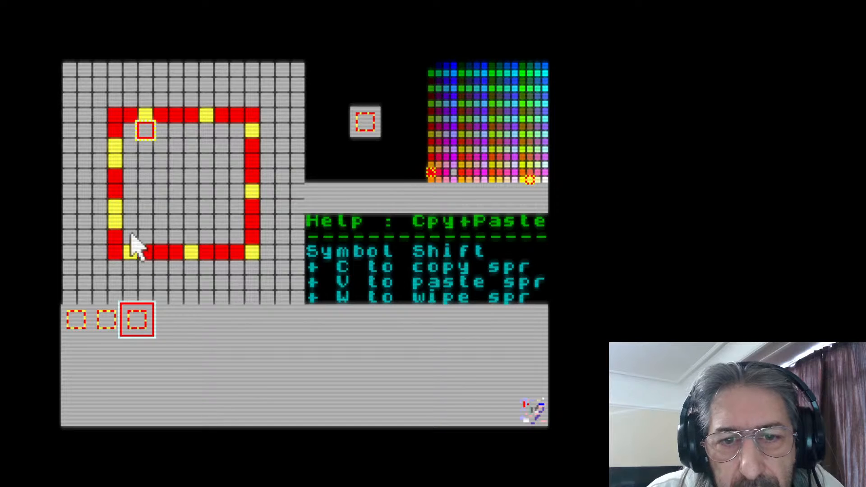
left_click(115, 222)
left_click(116, 159)
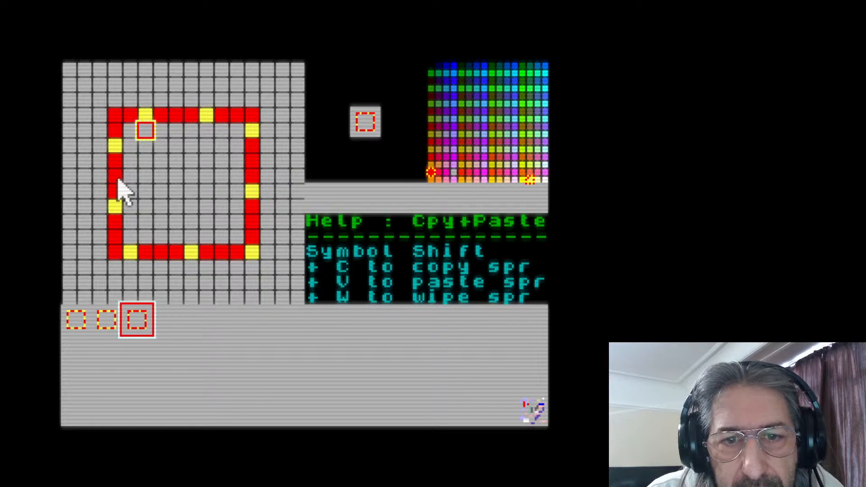
In the third sprite, recolour the trailing cell of each three-cell red run yellow, going clockwise around the square
left_click(115, 130)
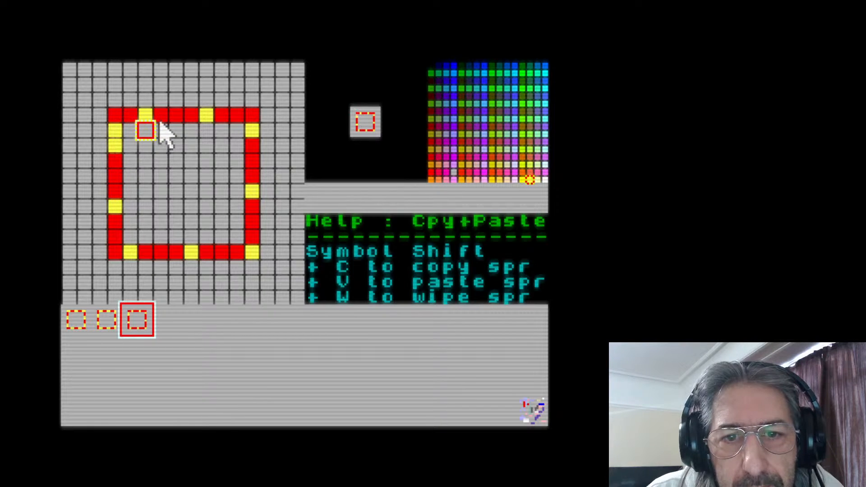
left_click(161, 115)
left_click(224, 115)
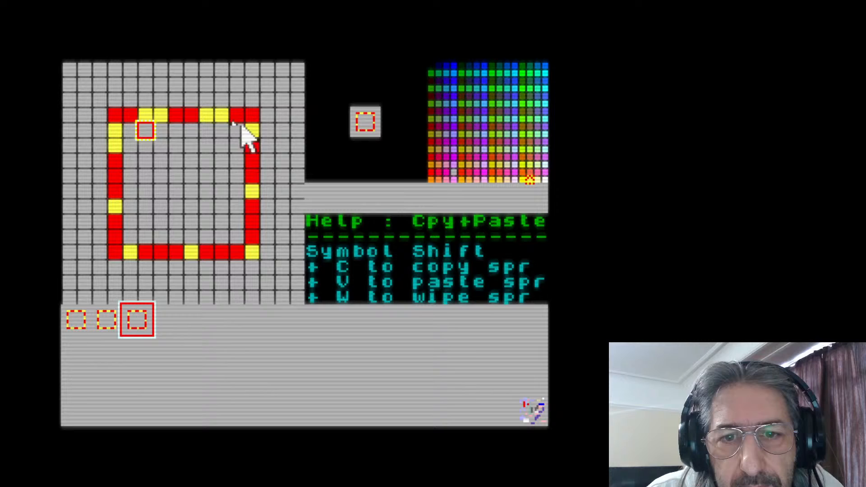
left_click(254, 146)
left_click(253, 207)
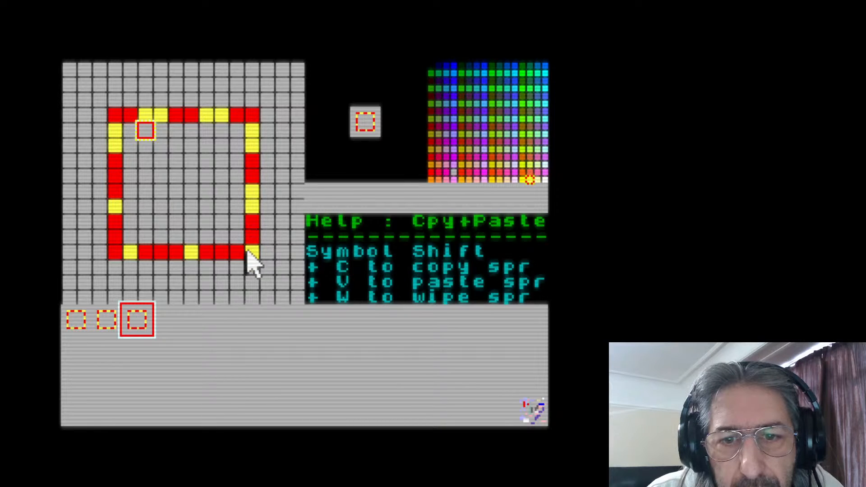
left_click(237, 253)
left_click(180, 252)
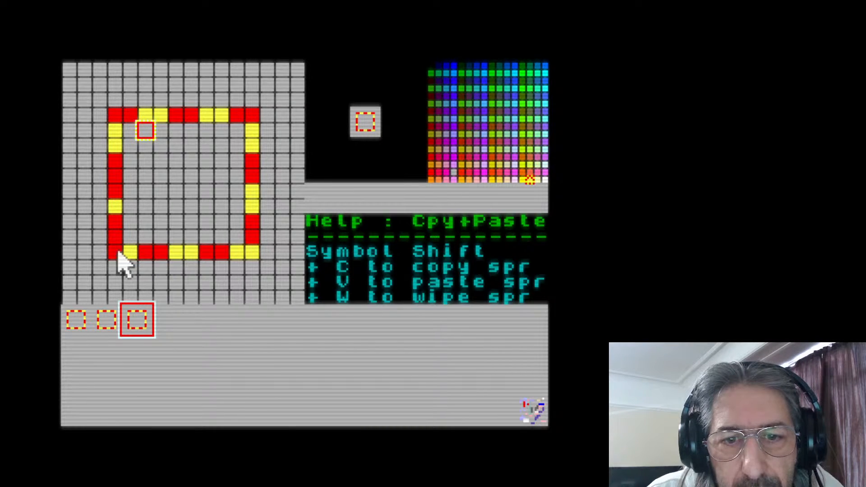
left_click(118, 252)
left_click(121, 193)
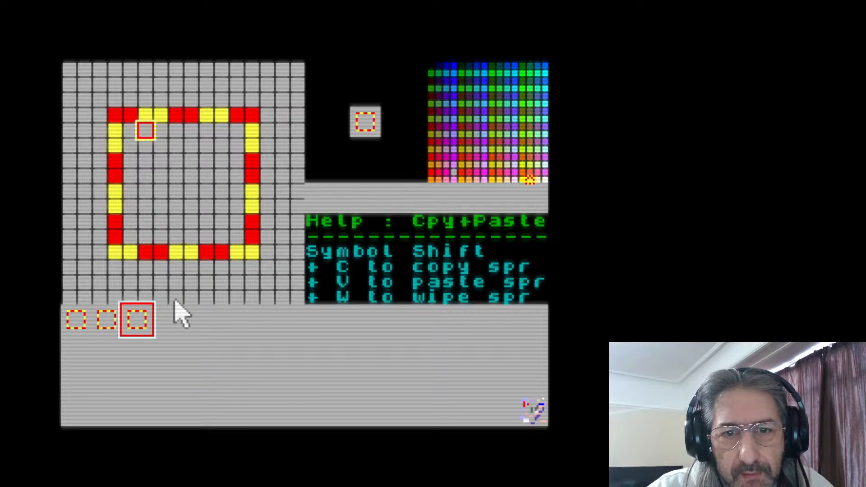
Flip repeatedly through the first three sprites in order to examine how the colour bands move around the square
left_click(77, 327)
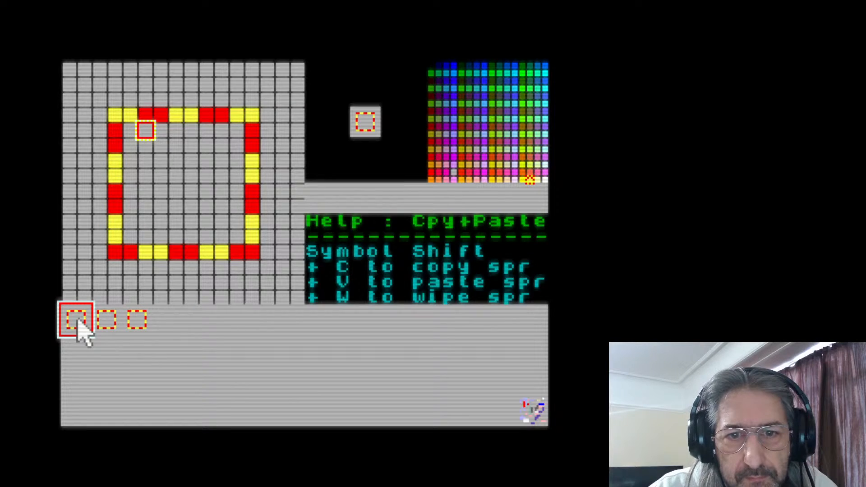
left_click(107, 321)
left_click(167, 322)
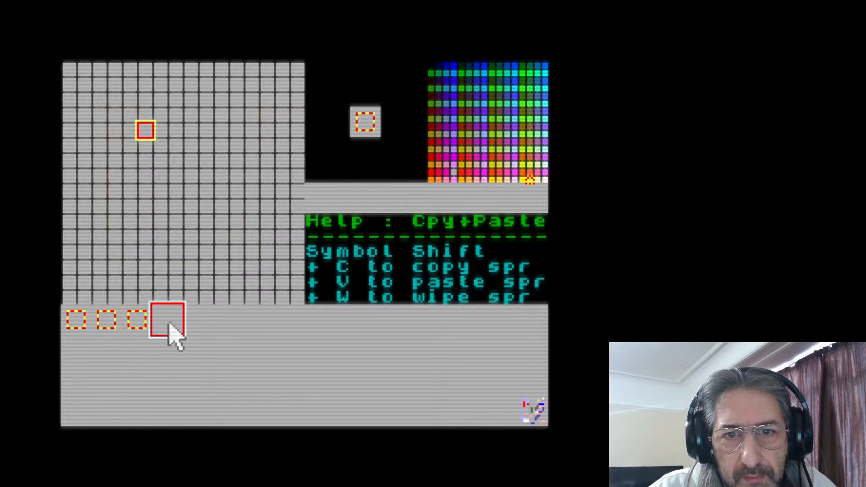
left_click(73, 323)
left_click(106, 323)
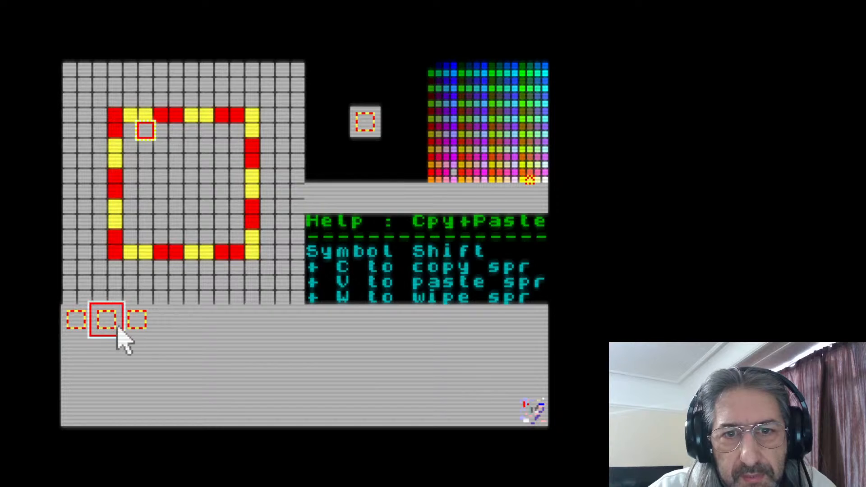
left_click(137, 323)
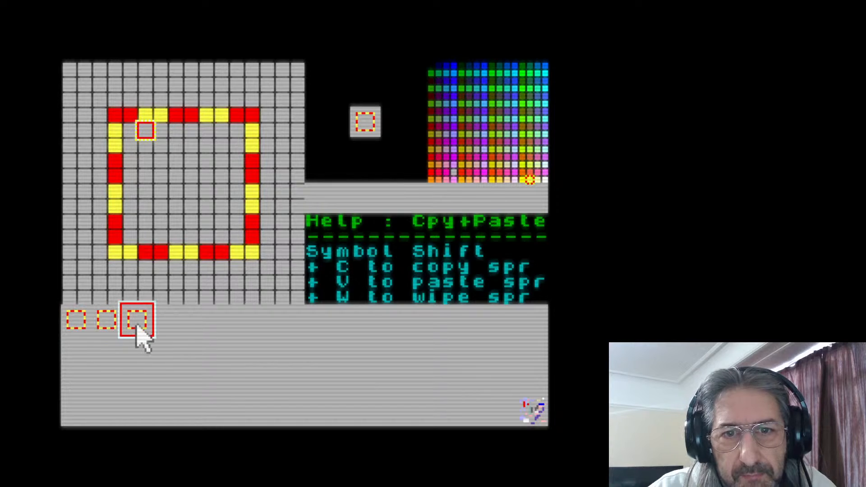
left_click(80, 325)
left_click(106, 327)
left_click(151, 329)
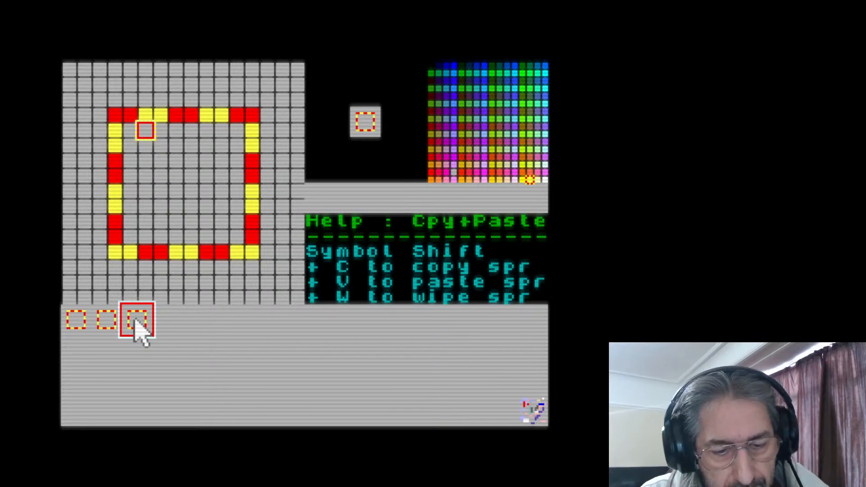
Copy the third sprite into the fourth slot and paint red the cell just clockwise of each red pair
left_click(167, 330)
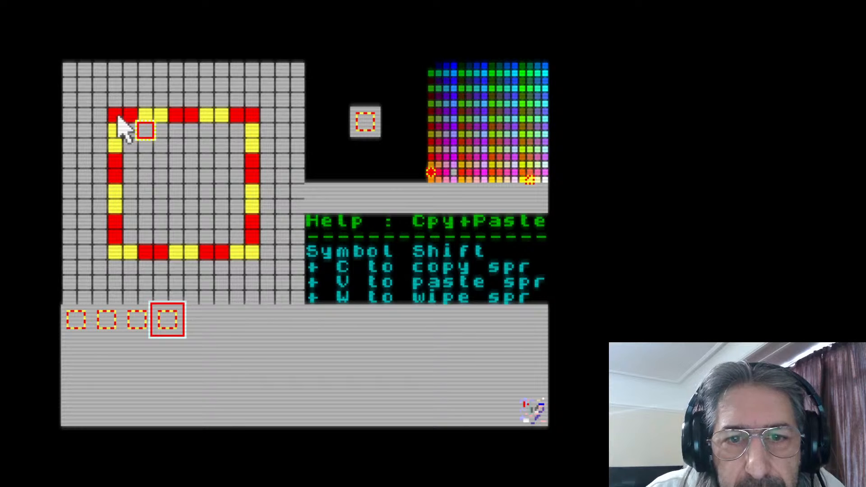
left_click(146, 118)
left_click(207, 117)
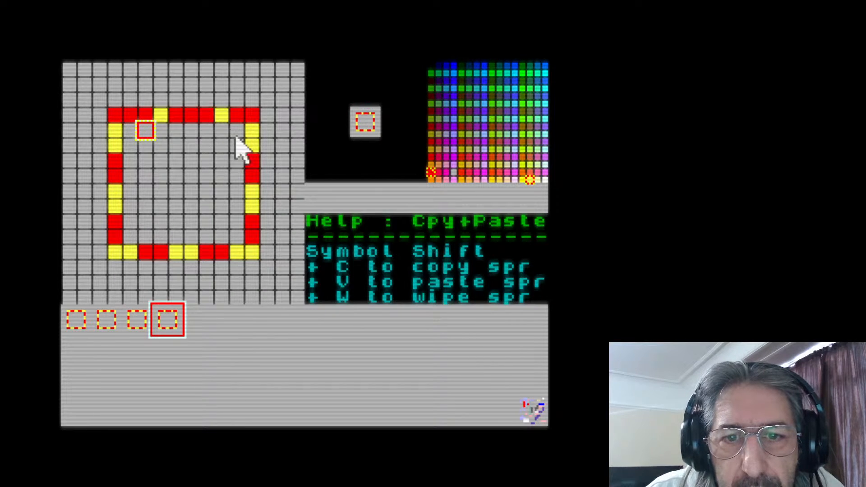
left_click(254, 132)
left_click(255, 193)
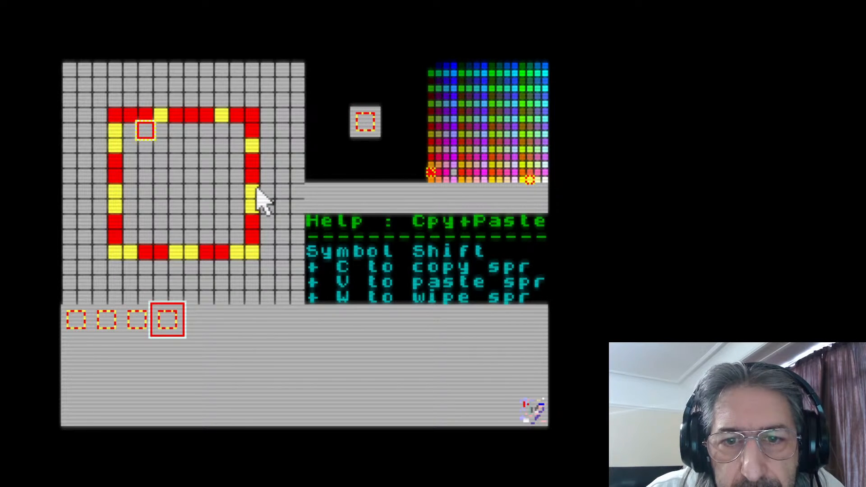
left_click(253, 251)
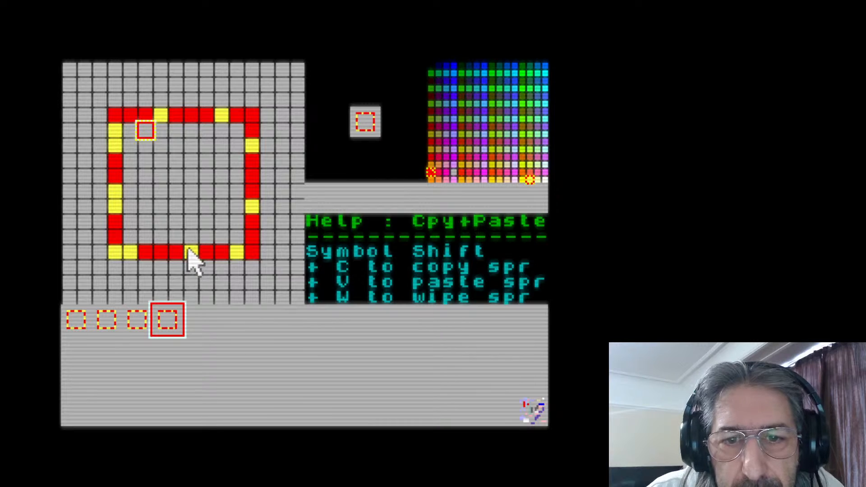
right_click(177, 252)
left_click(193, 252)
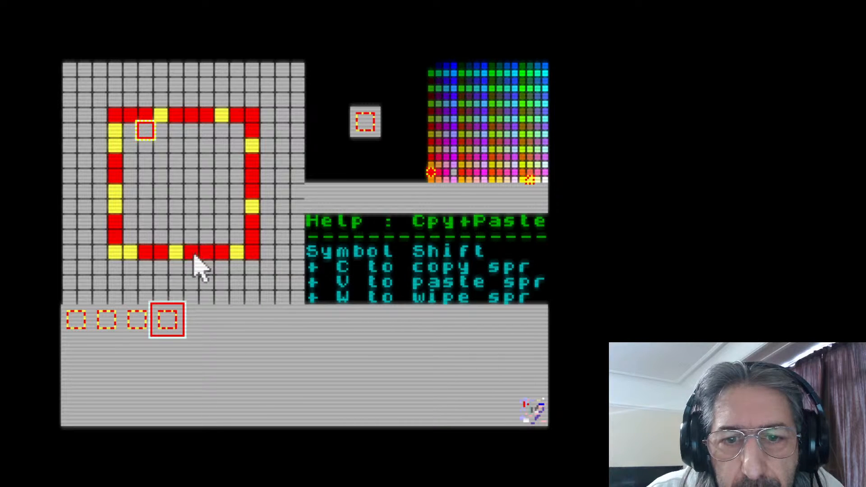
left_click(132, 251)
left_click(117, 204)
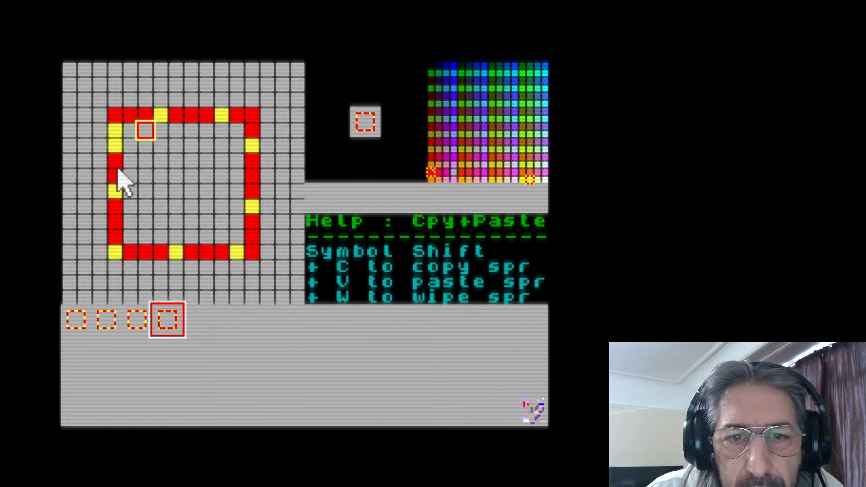
left_click(116, 147)
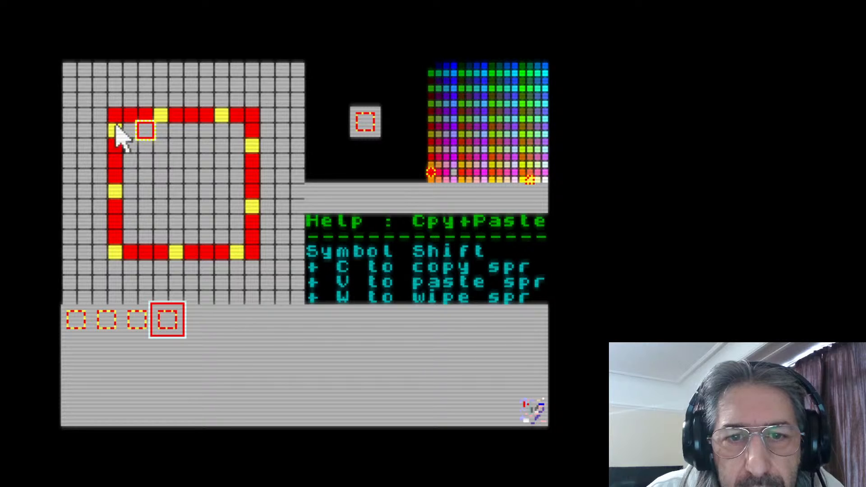
In the fourth sprite, recolour the trailing cell of each three-cell red run yellow, going clockwise around the square
left_click(118, 117)
left_click(177, 118)
left_click(239, 119)
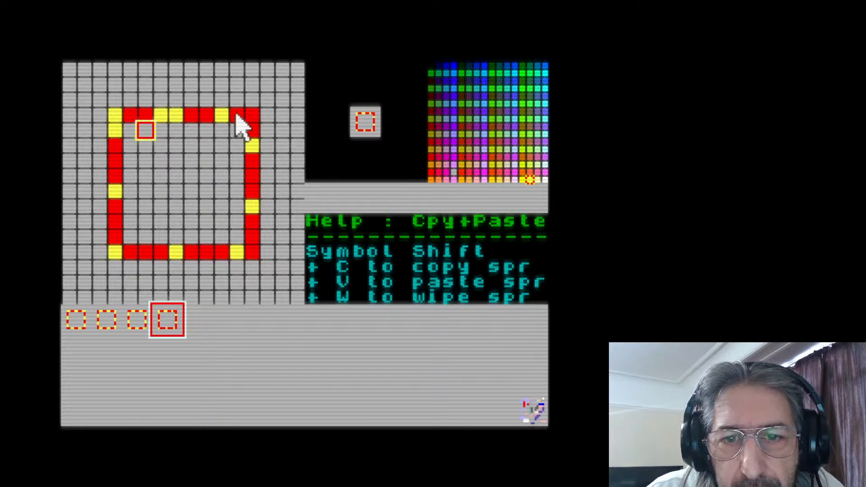
left_click(252, 162)
left_click(253, 221)
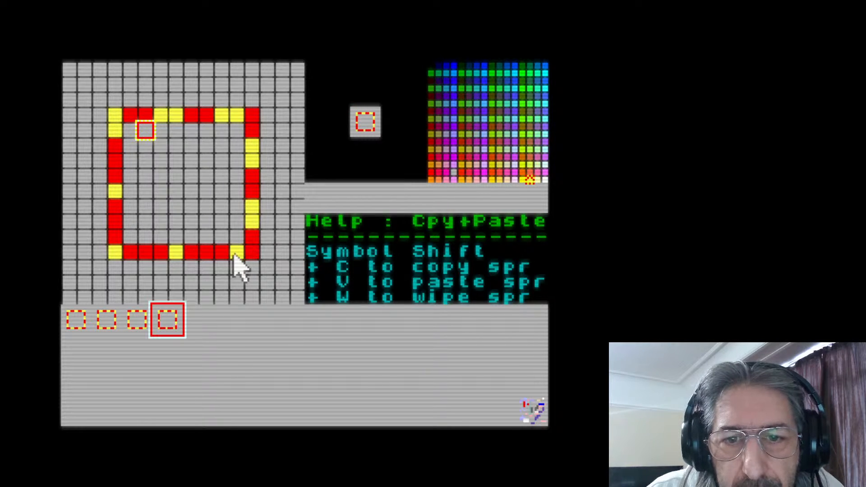
left_click(222, 255)
left_click(161, 255)
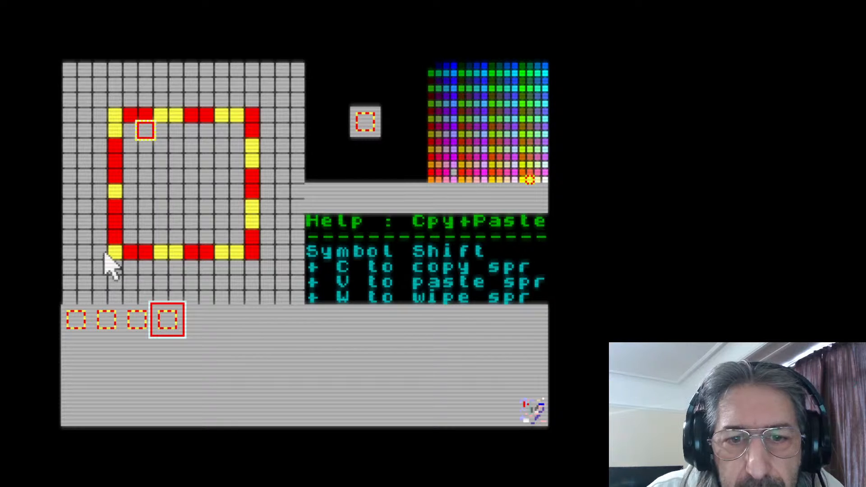
left_click(116, 239)
left_click(116, 177)
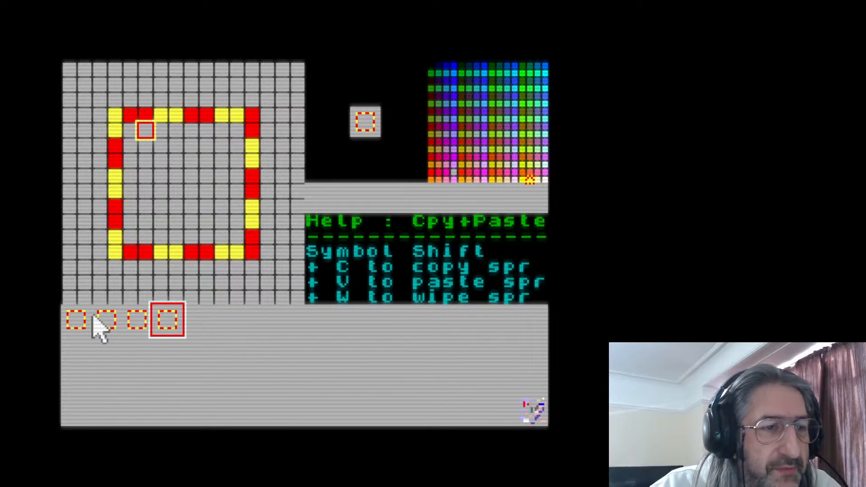
Step back through the square sprites from the fourth to the first to review the animation frames
left_click(248, 322)
left_click(174, 322)
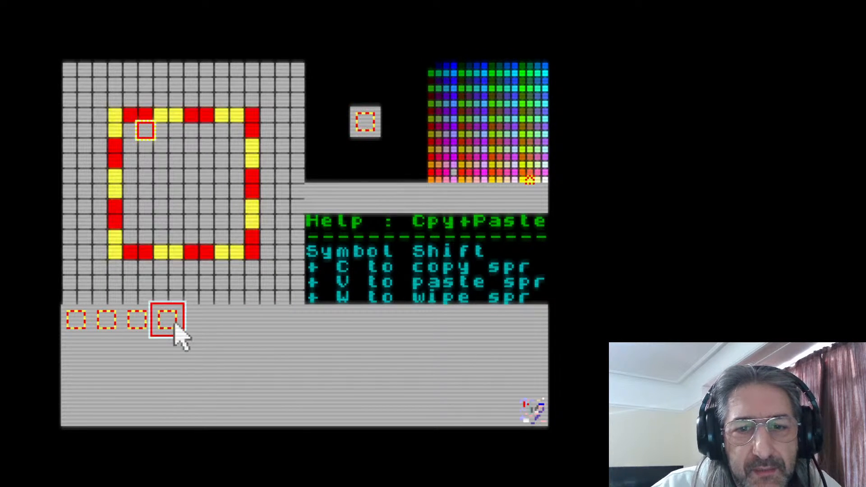
left_click(131, 323)
left_click(100, 321)
left_click(78, 318)
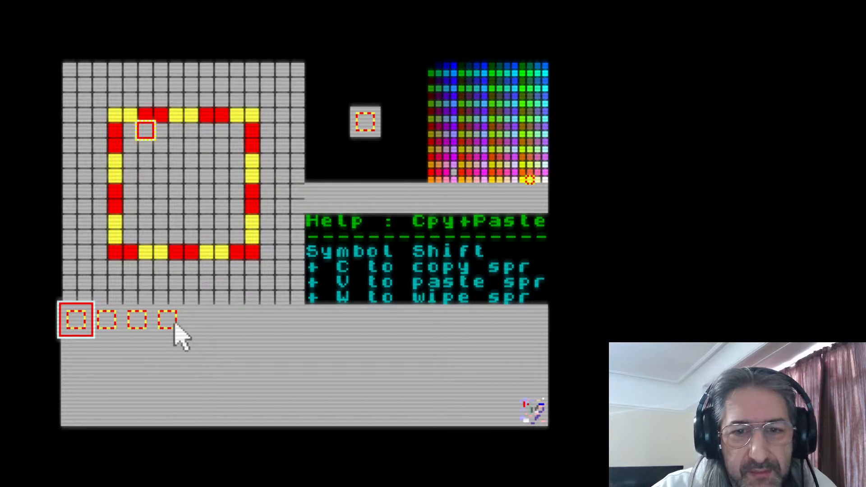
Flip back and forth through the four square sprites to examine how the red and yellow colours shift between frames
left_click(168, 320)
left_click(131, 320)
left_click(106, 321)
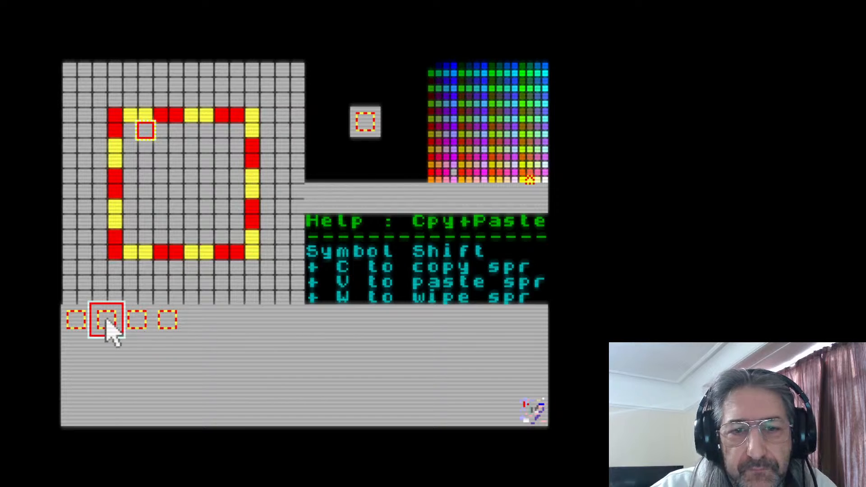
left_click(75, 321)
left_click(135, 320)
left_click(167, 320)
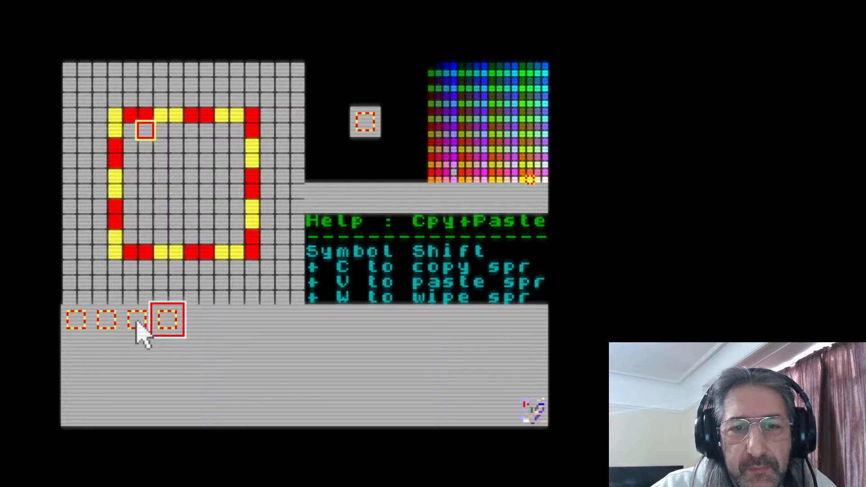
left_click(137, 320)
left_click(107, 320)
left_click(76, 321)
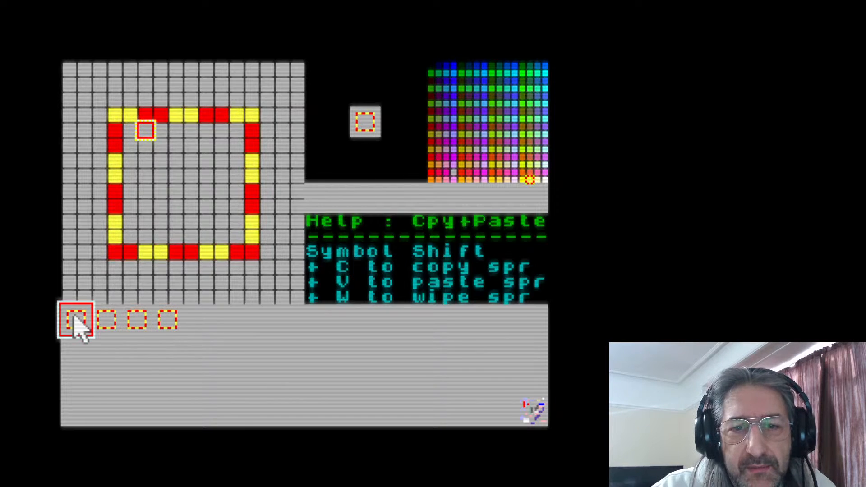
left_click(169, 321)
left_click(206, 323)
left_click(167, 321)
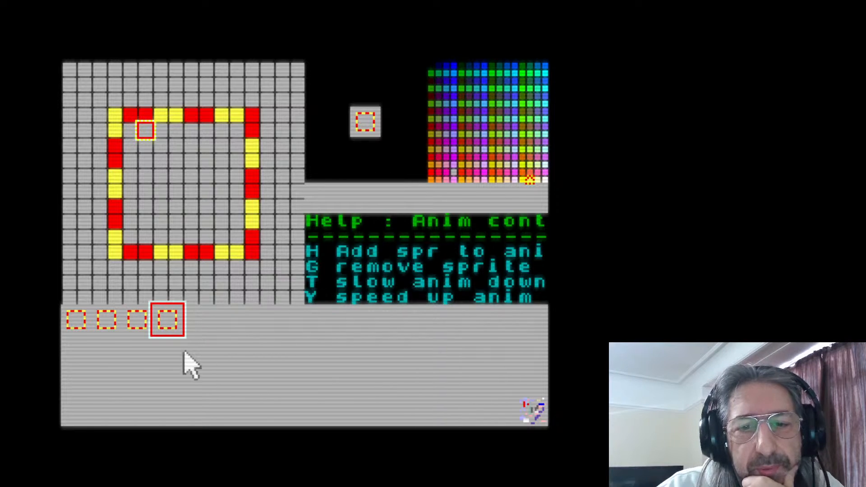
Add the first, second, third and fourth square sprites in order to the animation sequence, removing the duplicate first frame
left_click(75, 321)
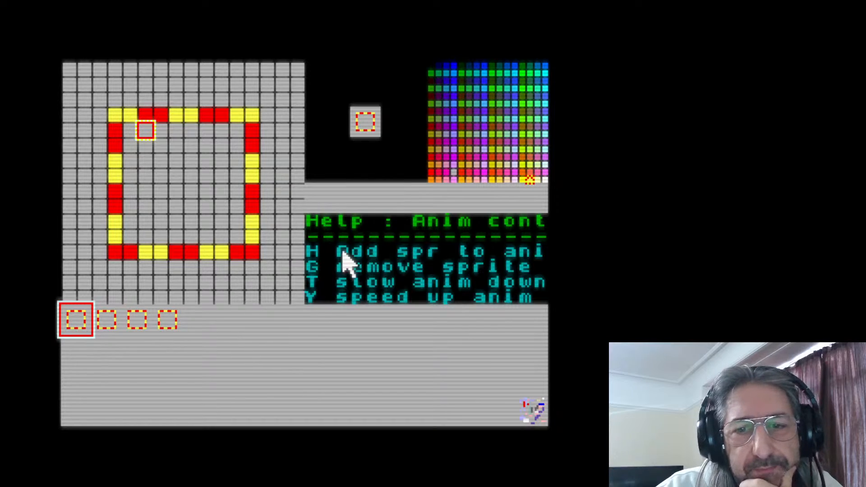
key("h")
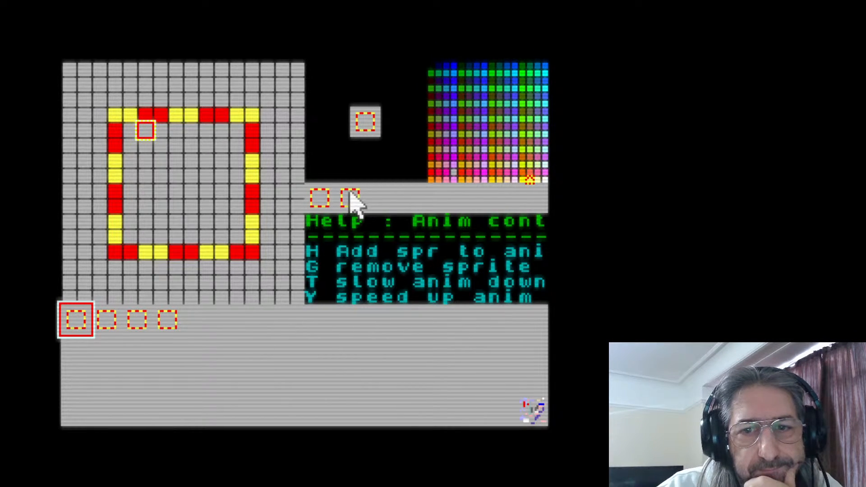
key("g")
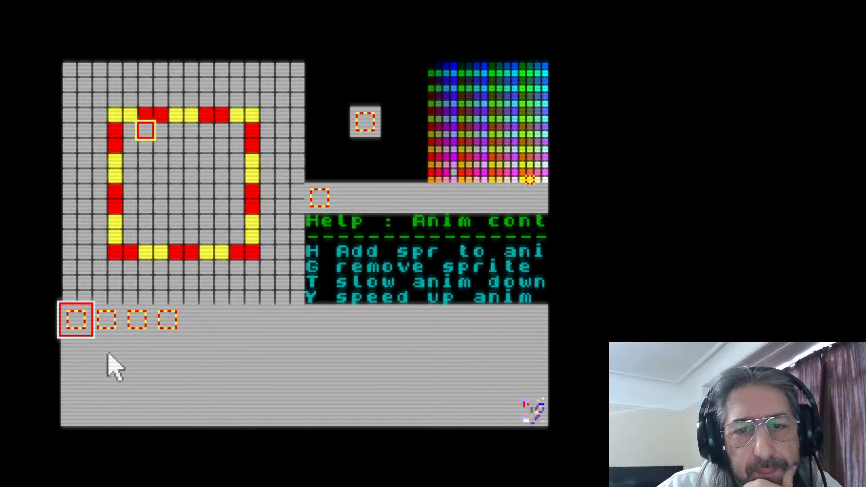
left_click(107, 319)
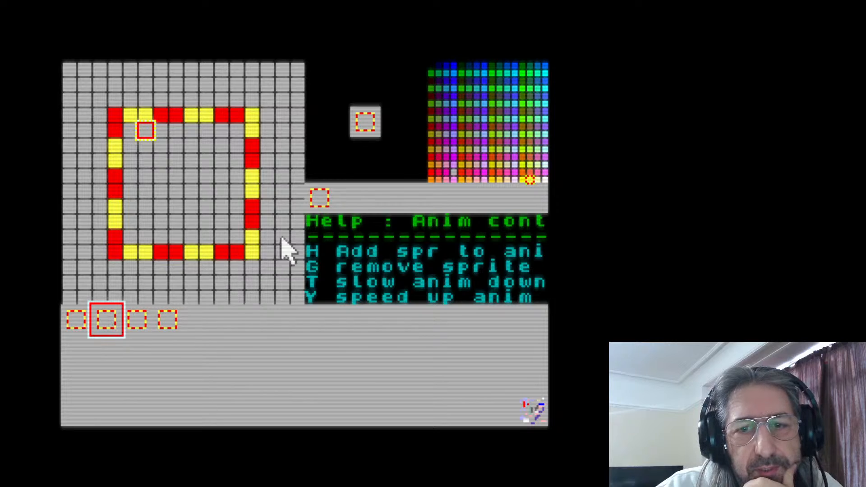
left_click(350, 199)
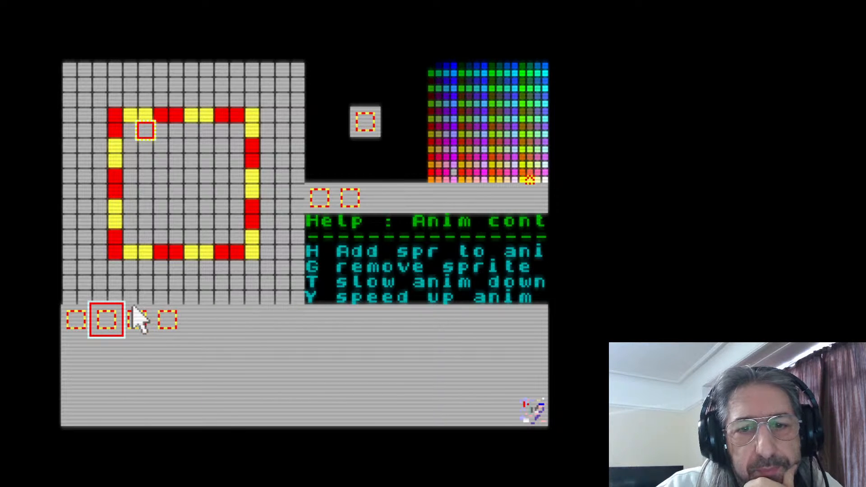
left_click(144, 333)
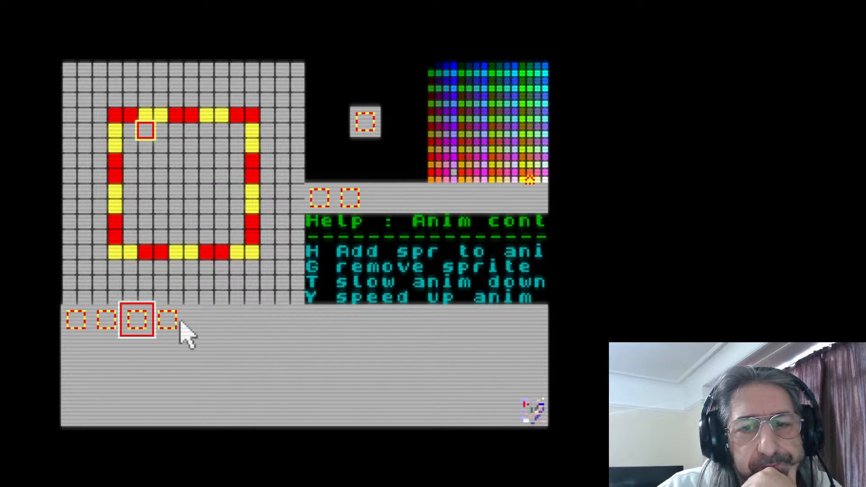
left_click(381, 198)
left_click(166, 321)
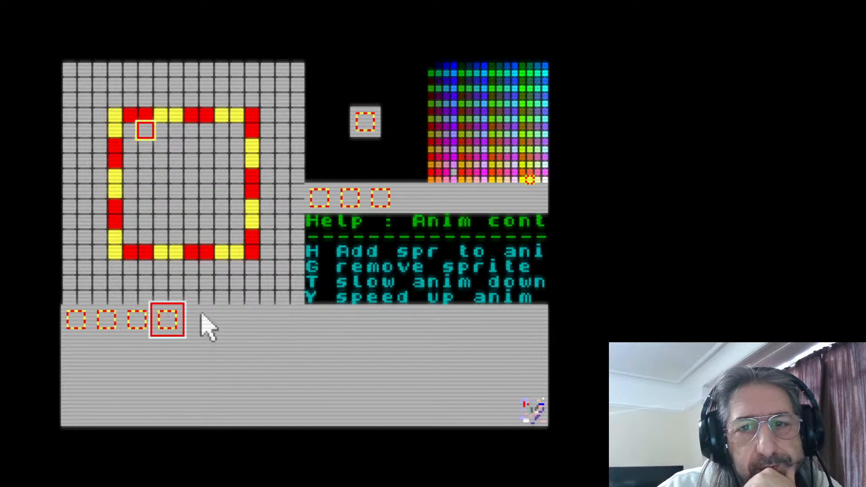
left_click(408, 197)
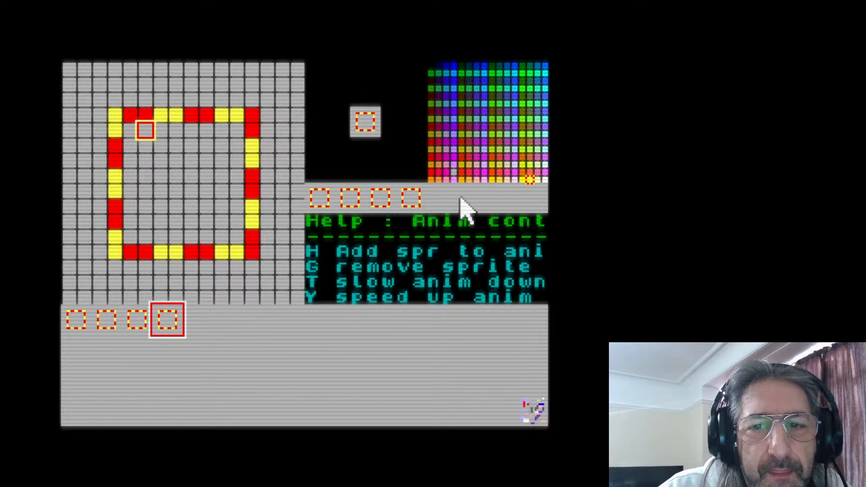
Append three extra copies of the fourth sprite to the animation sequence, and remove them again
key("h")
key("h")
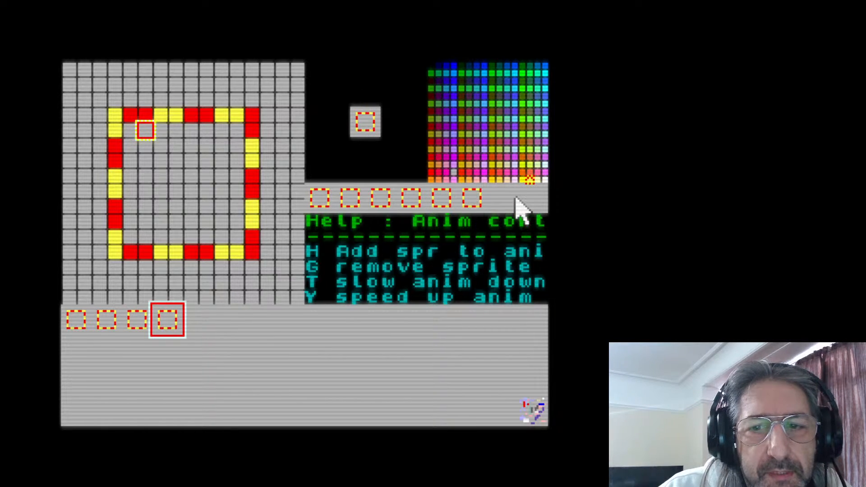
key("h")
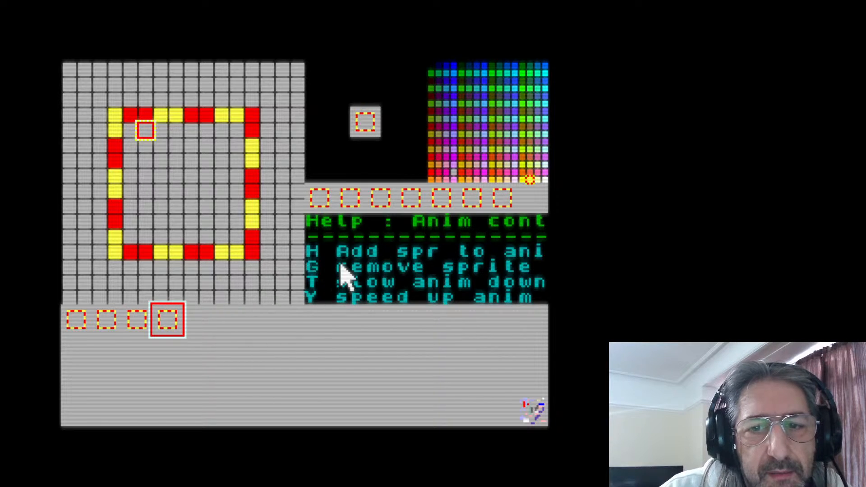
key("g")
key("g")
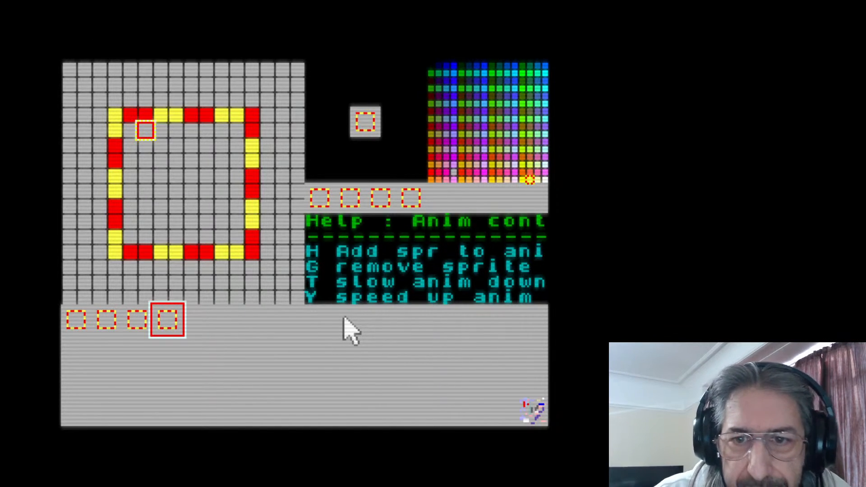
Select the empty fifth sprite slot and remove all frames from the animation sequence
left_click(205, 326)
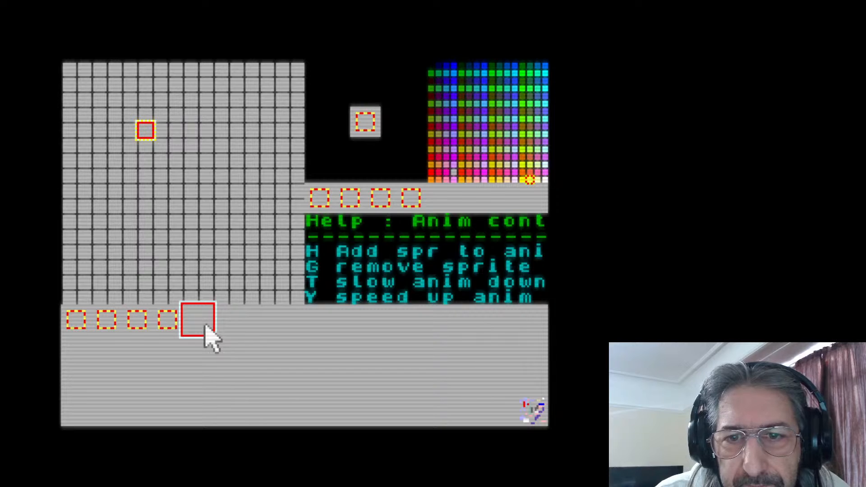
key("g")
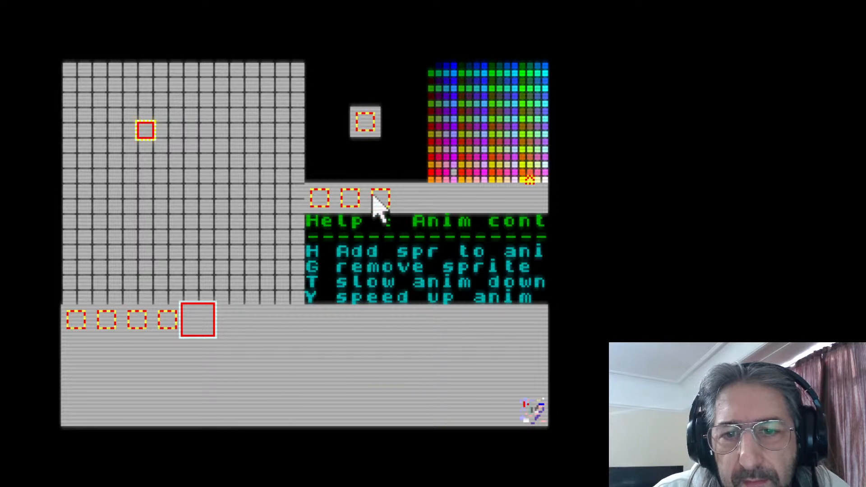
key("g")
key("g")
key("g")
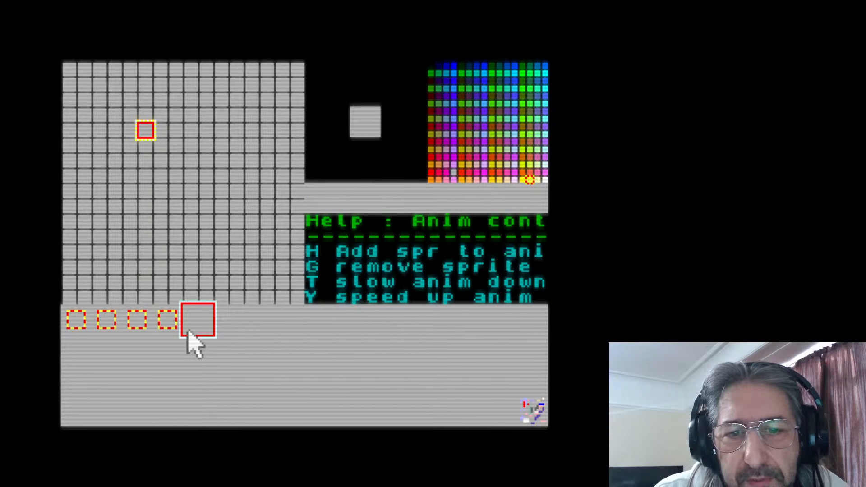
Rebuild the animation sequence by adding the four square sprites one after another, starting from the first
left_click(71, 321)
left_click(135, 321)
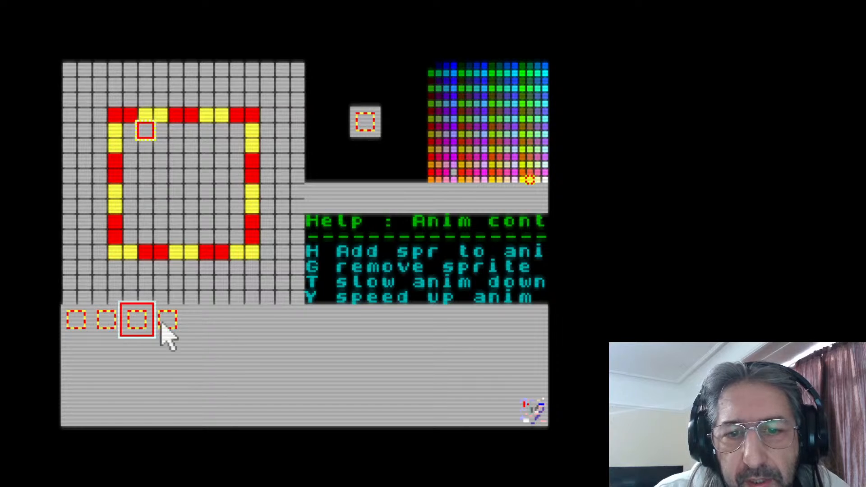
left_click(168, 325)
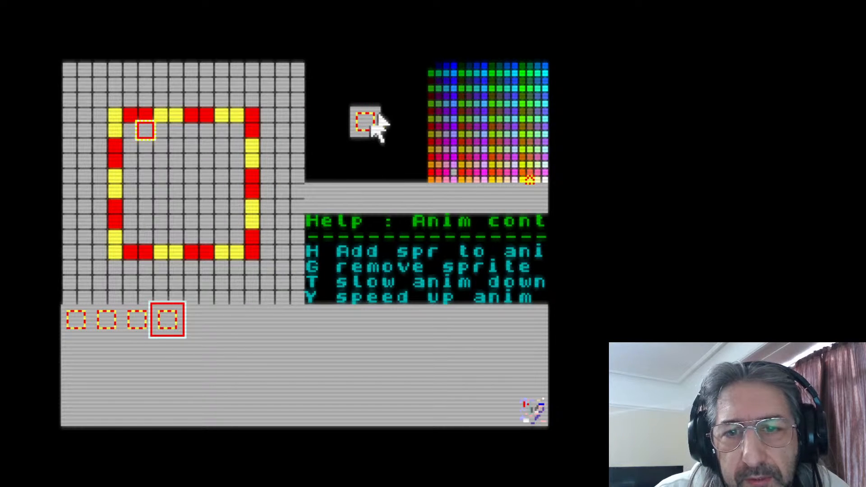
left_click(75, 318)
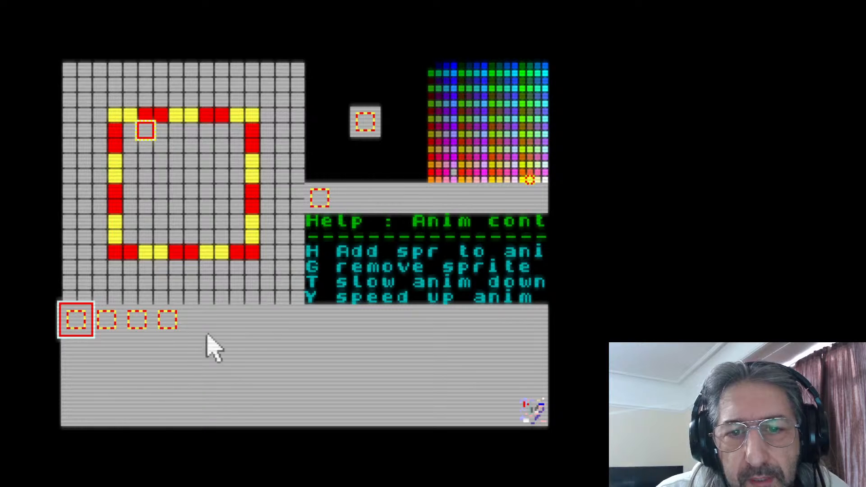
left_click(119, 328)
key("h")
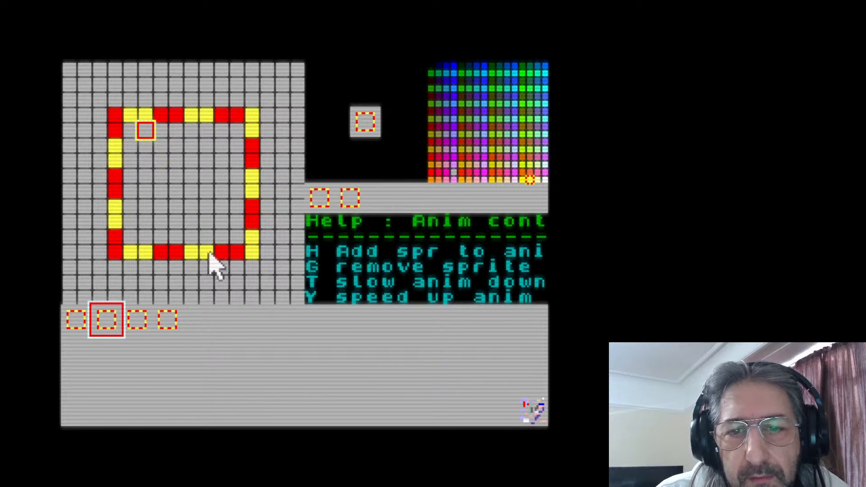
left_click(137, 327)
key("h")
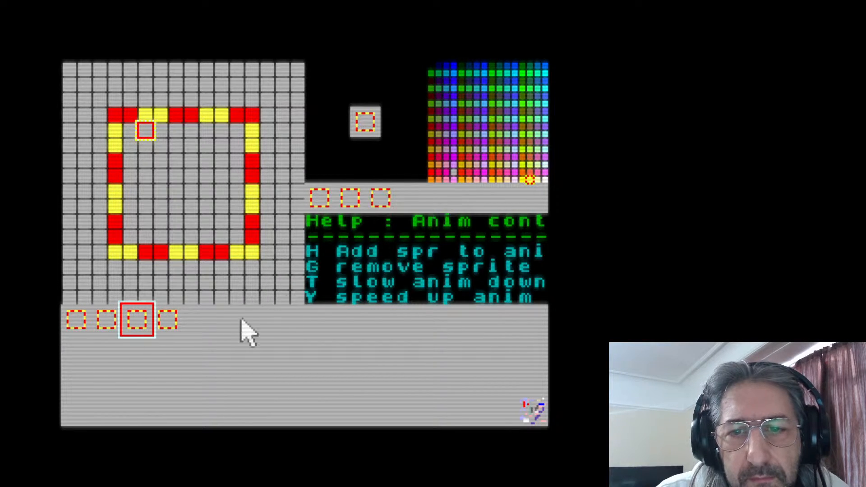
left_click(170, 322)
key("h")
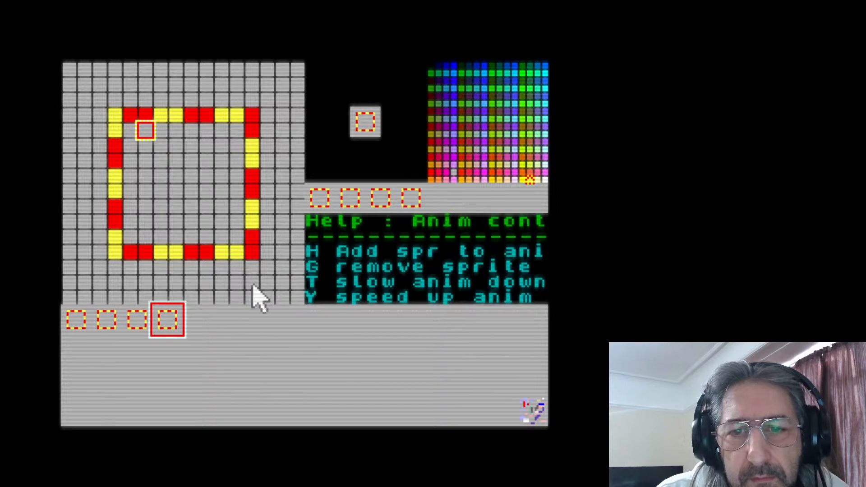
Clear every frame from the rebuilt animation sequence and return to the empty fifth sprite slot
key("g")
key("g")
key("g")
key("g")
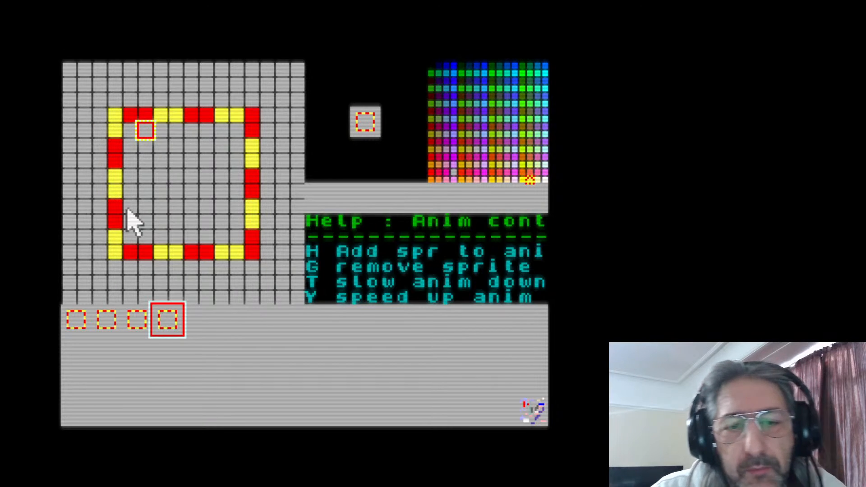
left_click(198, 321)
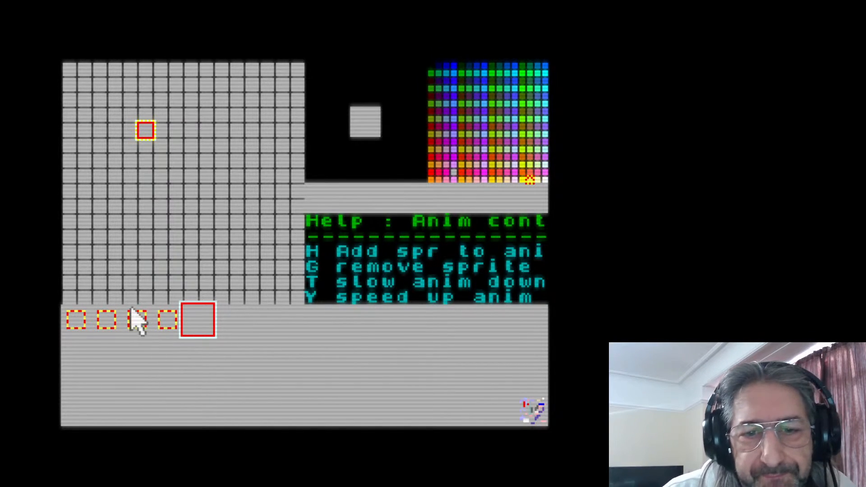
left_click(166, 323)
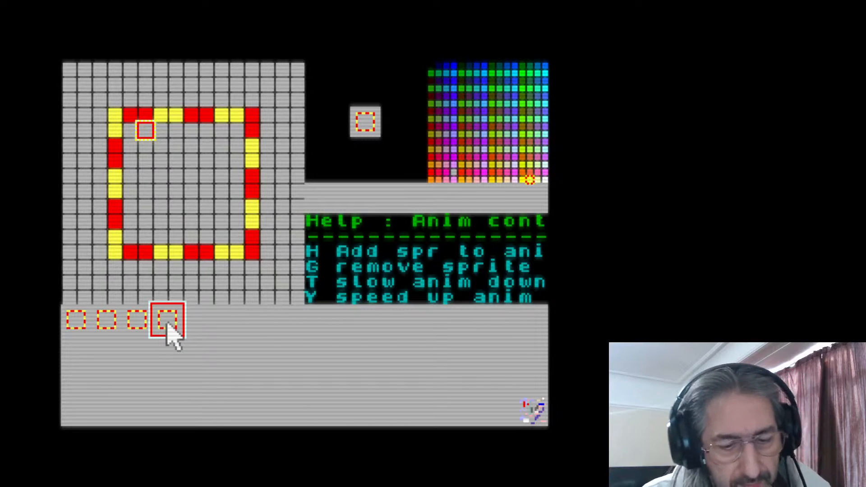
left_click(212, 320)
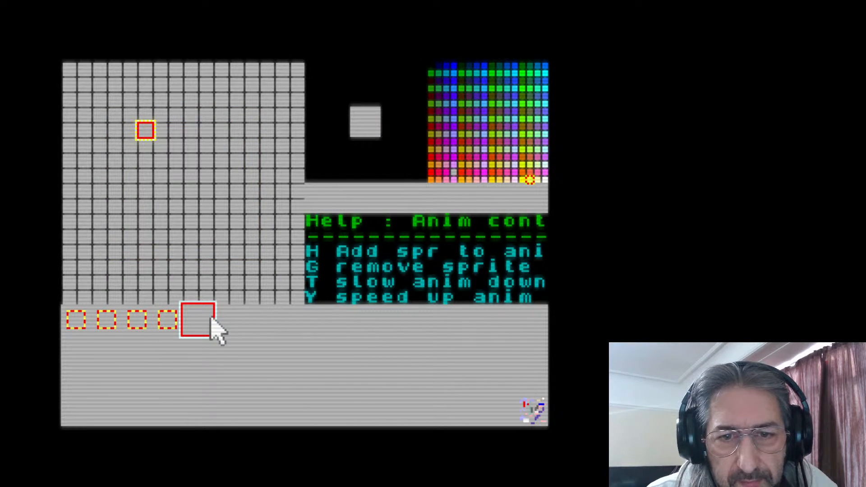
Copy the first square sprite into the fifth slot and the second sprite into the sixth slot
left_click(77, 318)
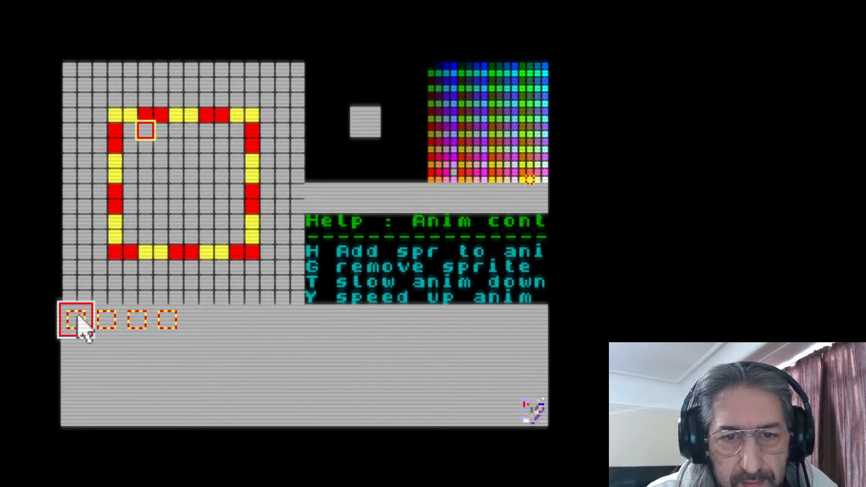
left_click(195, 318)
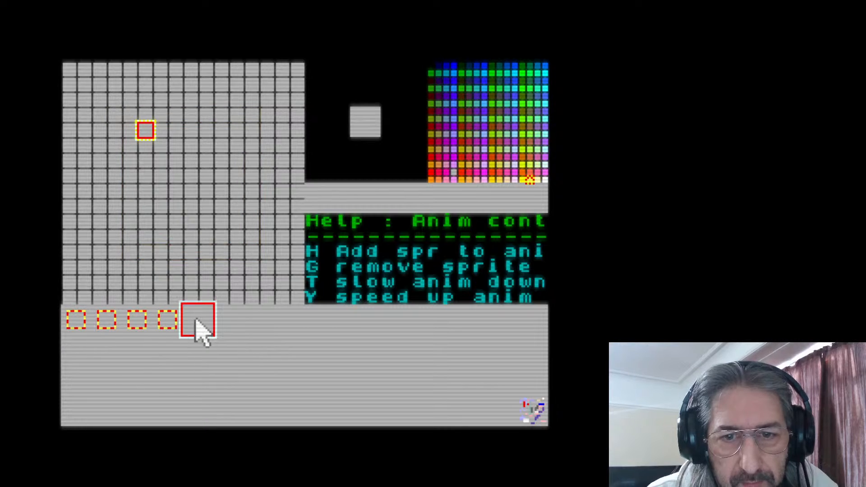
key("v")
left_click(103, 320)
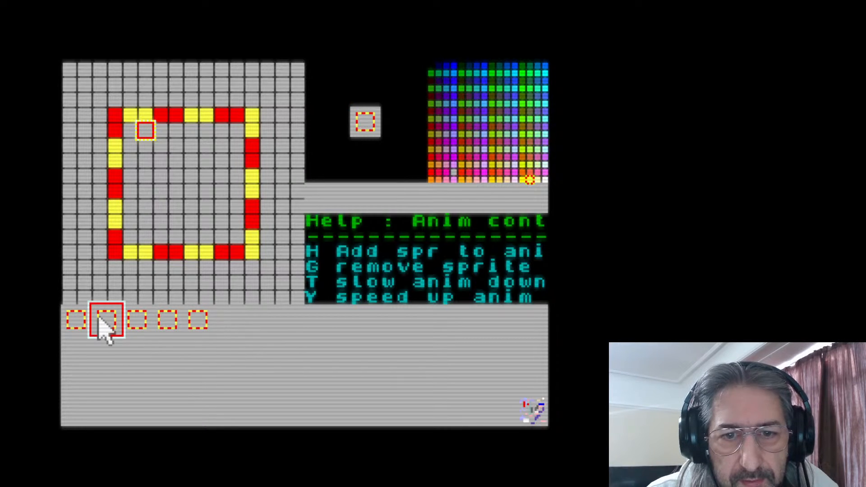
left_click(223, 321)
key("v")
Copy the third square sprite into the seventh slot and the fourth sprite into the eighth slot
left_click(134, 322)
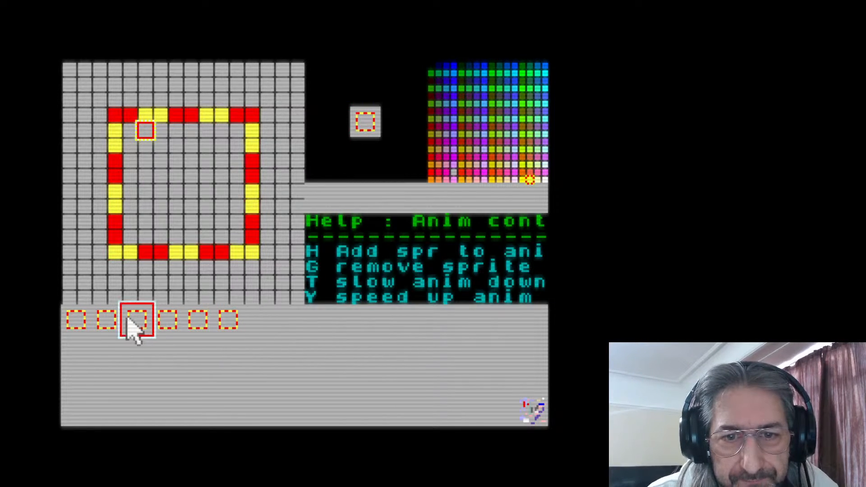
left_click(258, 322)
key("v")
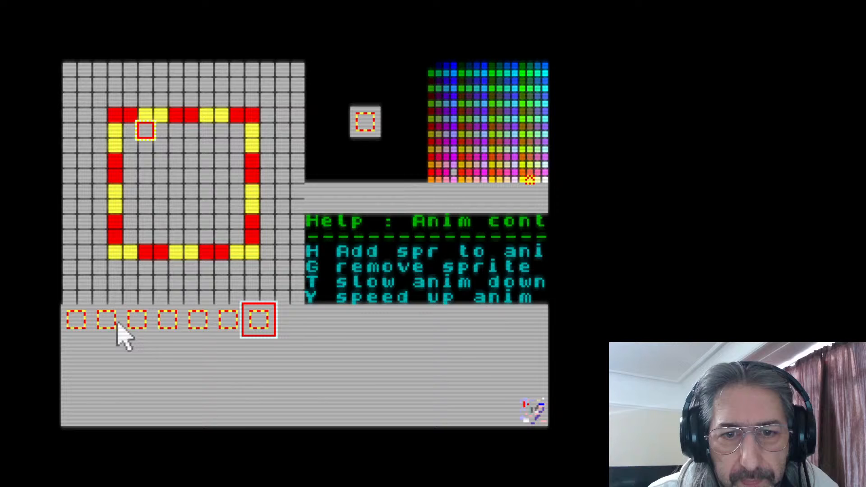
left_click(164, 321)
left_click(291, 321)
key("v")
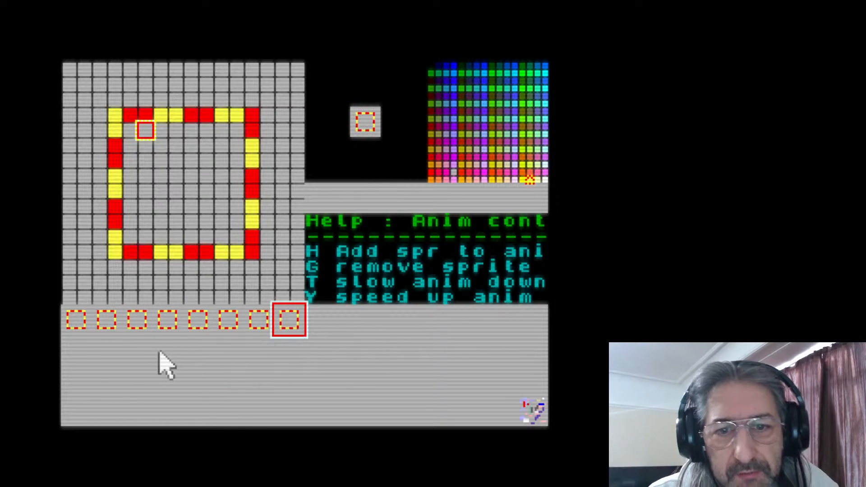
left_click(175, 319)
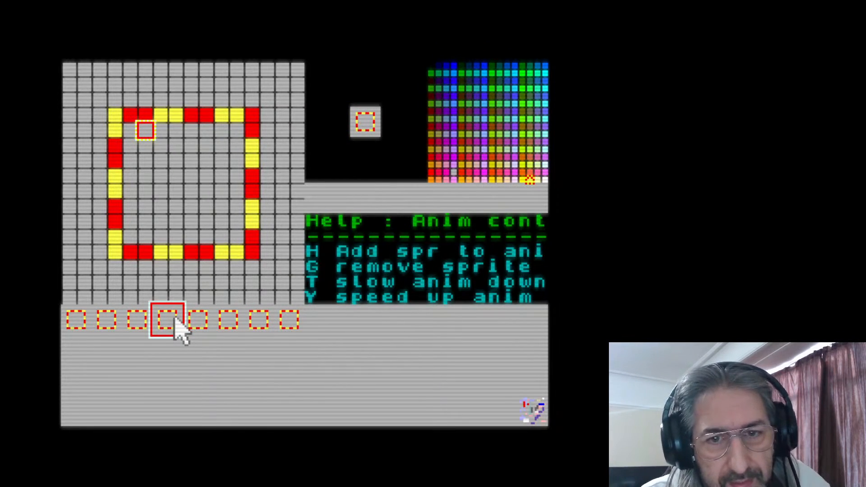
Clear the first four sprite slots one by one, starting from the fourth and ending on the first
key("g")
left_click(133, 323)
key("g")
left_click(108, 322)
key("g")
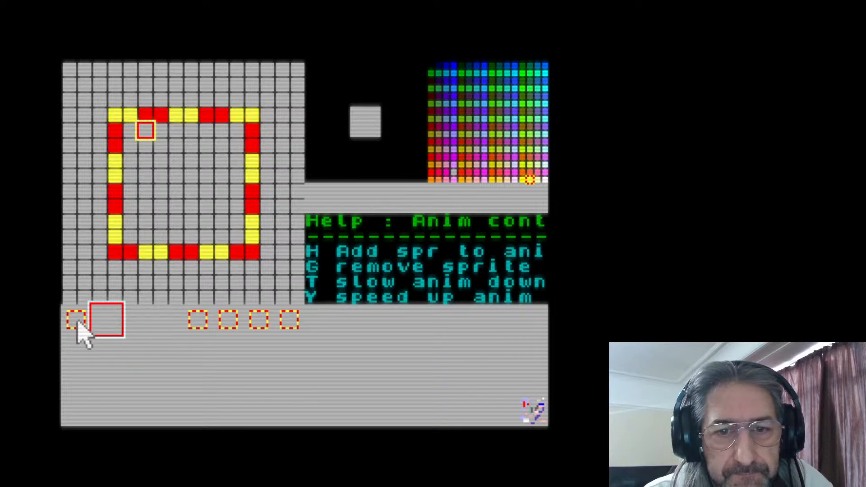
left_click(77, 323)
key("g")
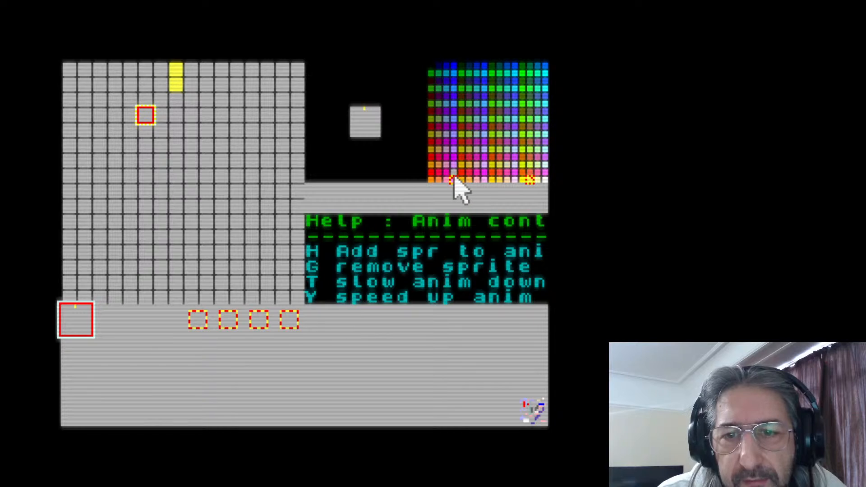
Paint a small pink head near the upper edge of the first sprite, erasing its stray upper corner pixel
mouse_move(177, 71)
left_mouse_down()
mouse_move(175, 84)
mouse_move(165, 84)
left_mouse_up()
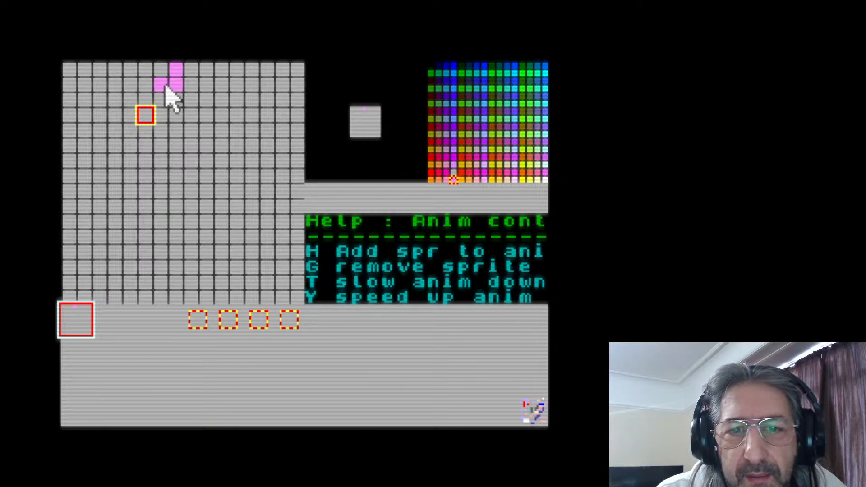
left_click(192, 85)
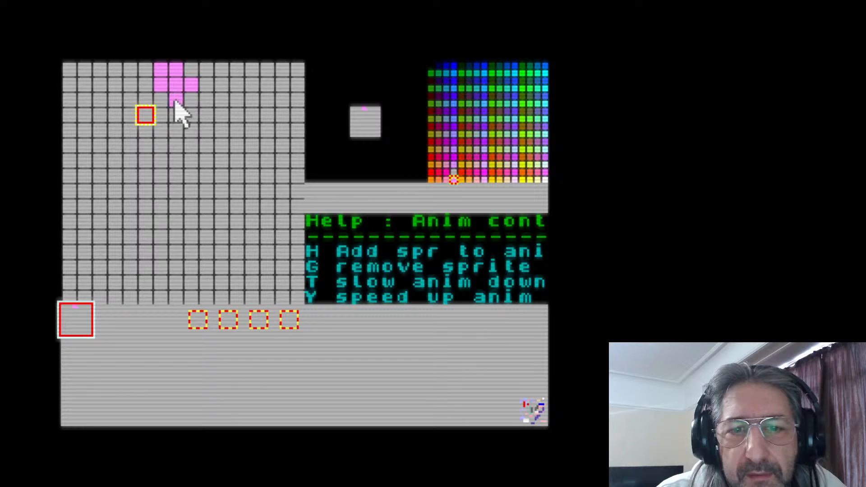
right_click(159, 66)
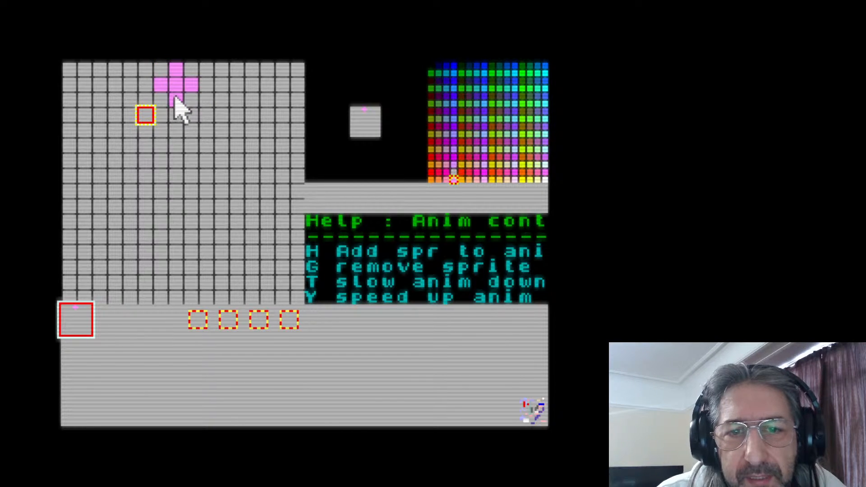
left_click(189, 102)
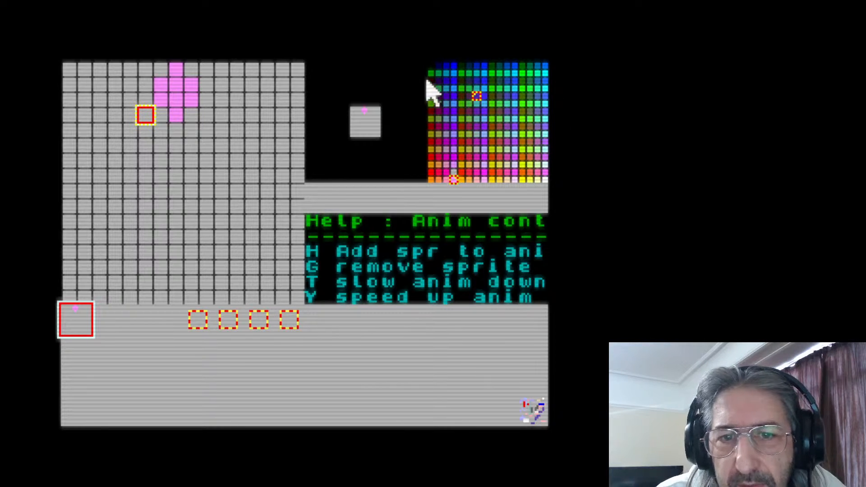
Paint dark purple hair pixels over the crown and around both sides of the pink head
left_click(161, 71)
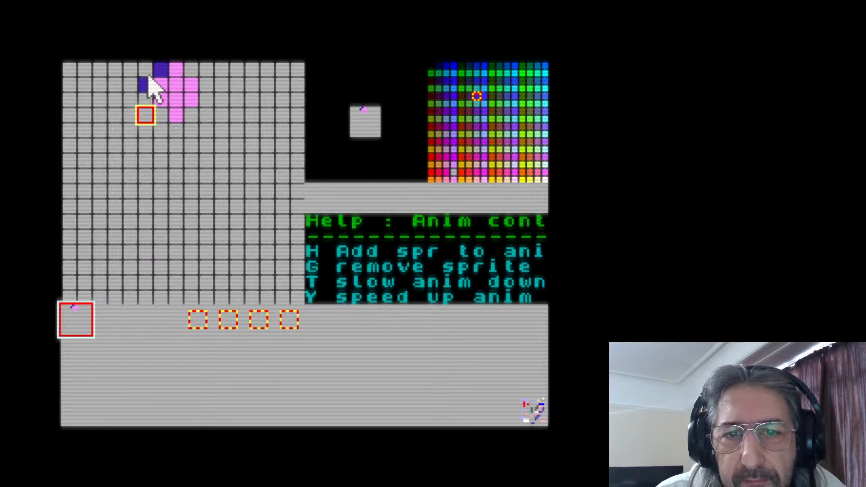
left_click(192, 68)
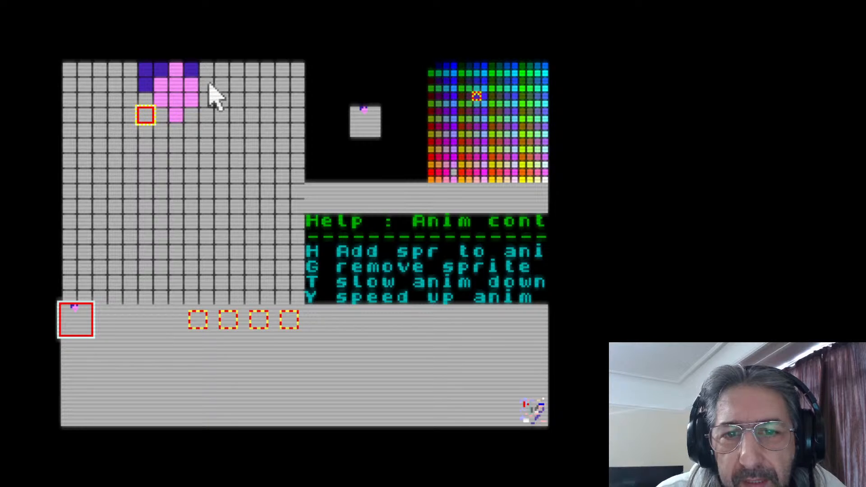
left_click(205, 99)
left_click(177, 70)
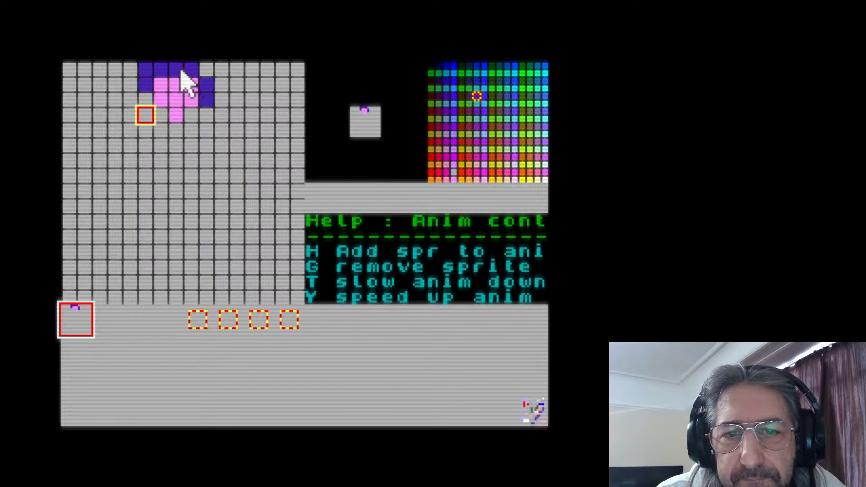
left_click(196, 87)
left_click(161, 85)
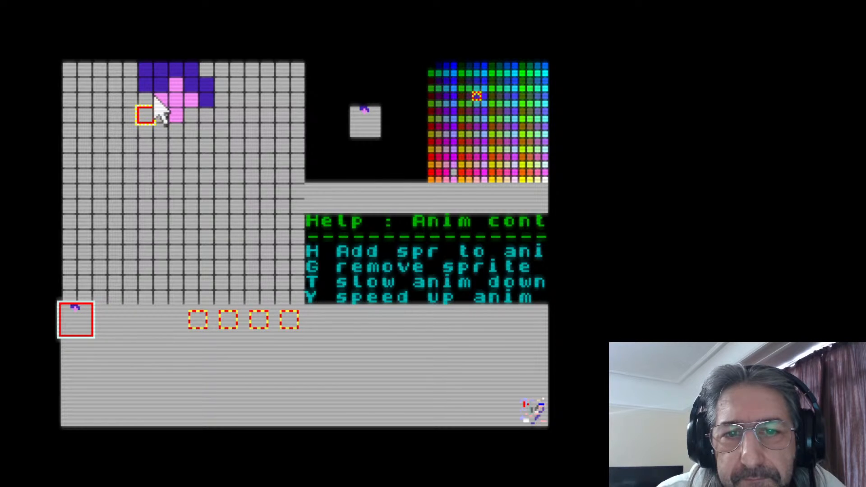
Trim the outer hair pixels down to a narrow cap and add a purple pixel at the back of the head
left_click(140, 71)
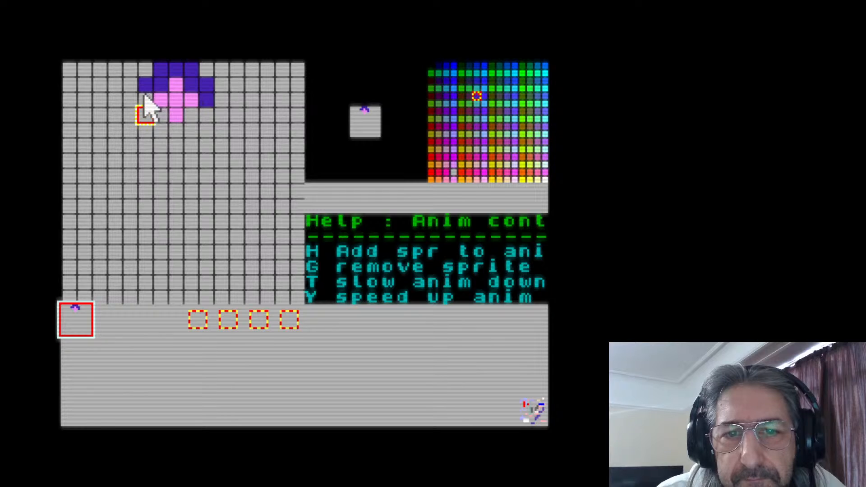
left_click(149, 85)
left_click(147, 84)
left_click(162, 69)
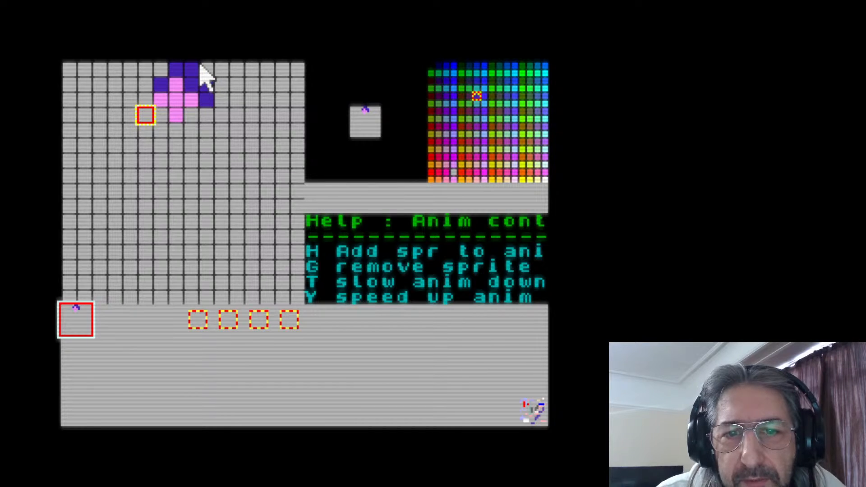
left_click(192, 71)
left_click(210, 86)
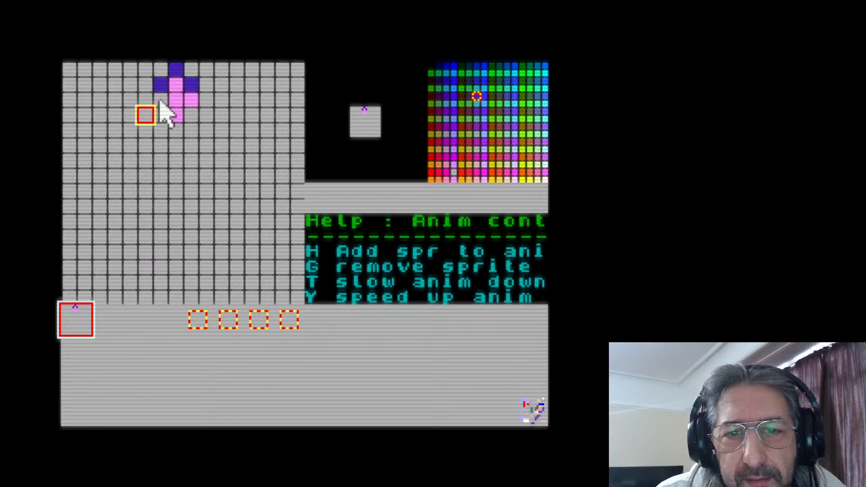
left_click(165, 97)
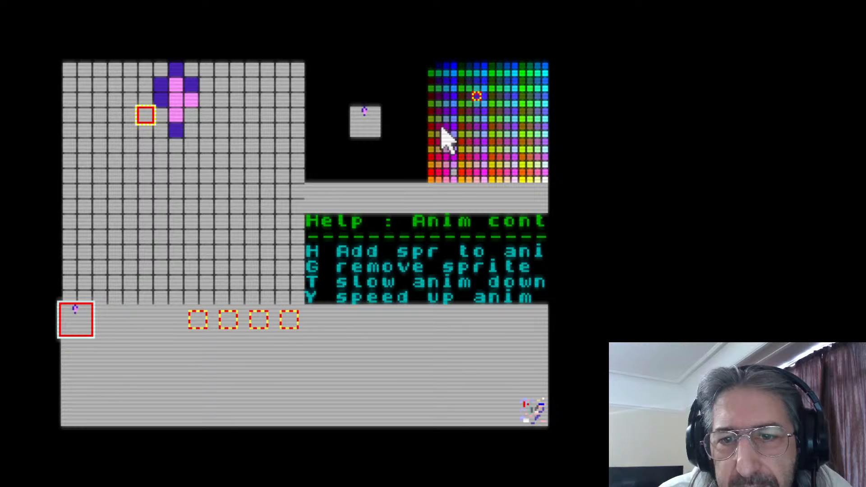
Paint a crimson torso three pixels wide and five pixels tall under the head, erase the stray pixel below it, and choose bright blue
left_click(190, 131)
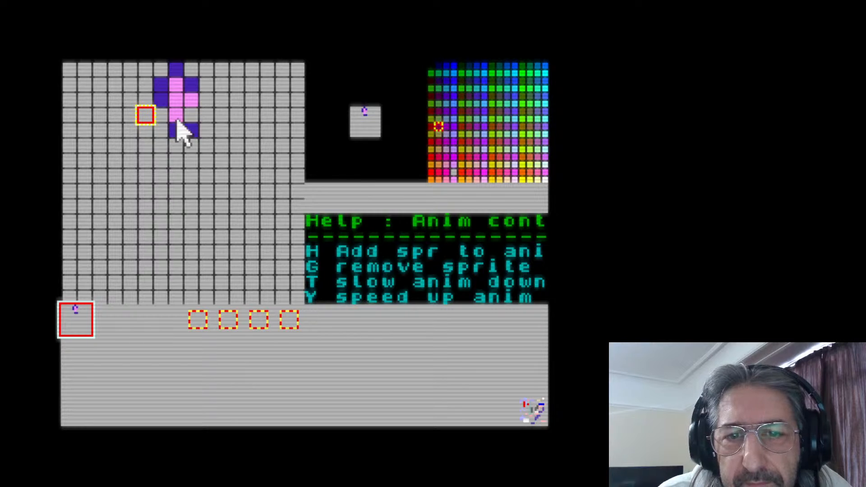
mouse_move(184, 126)
left_mouse_down()
mouse_move(163, 135)
mouse_move(164, 146)
mouse_move(194, 141)
mouse_move(171, 153)
mouse_move(177, 167)
mouse_move(190, 159)
mouse_move(164, 168)
mouse_move(192, 172)
mouse_move(161, 189)
mouse_move(192, 190)
mouse_move(185, 215)
mouse_move(158, 204)
mouse_move(201, 204)
mouse_move(158, 217)
left_mouse_up()
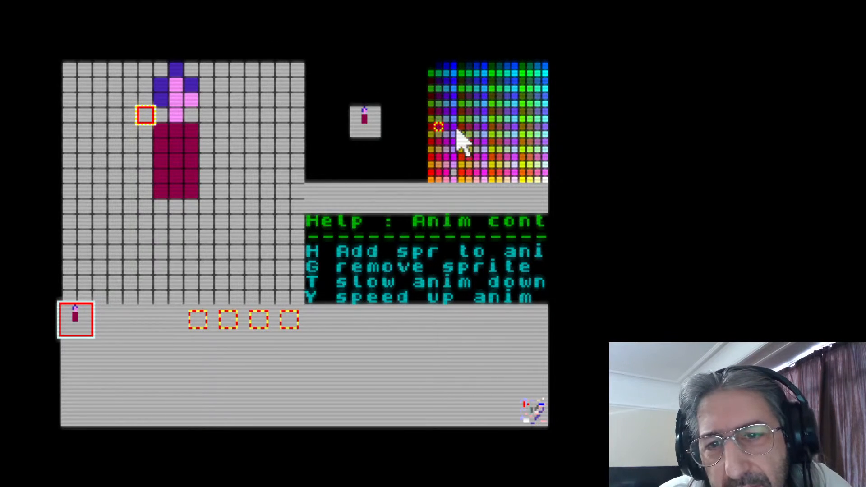
left_click(455, 66)
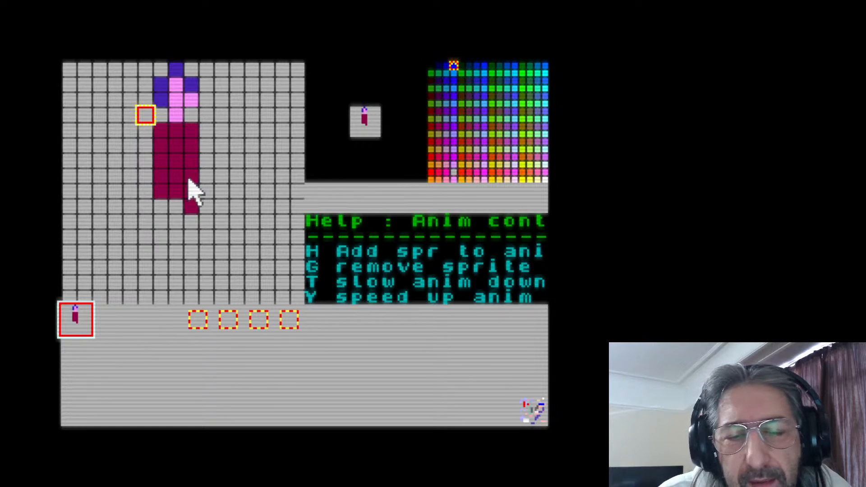
left_click(191, 206)
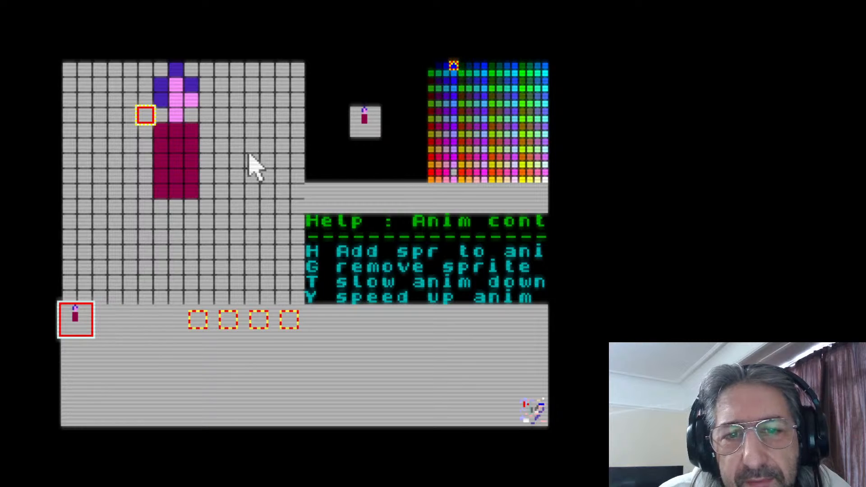
Paint a two-pixel-wide blue front leg stepping forward and down from the torso's front edge
left_click(193, 205)
left_click(208, 207)
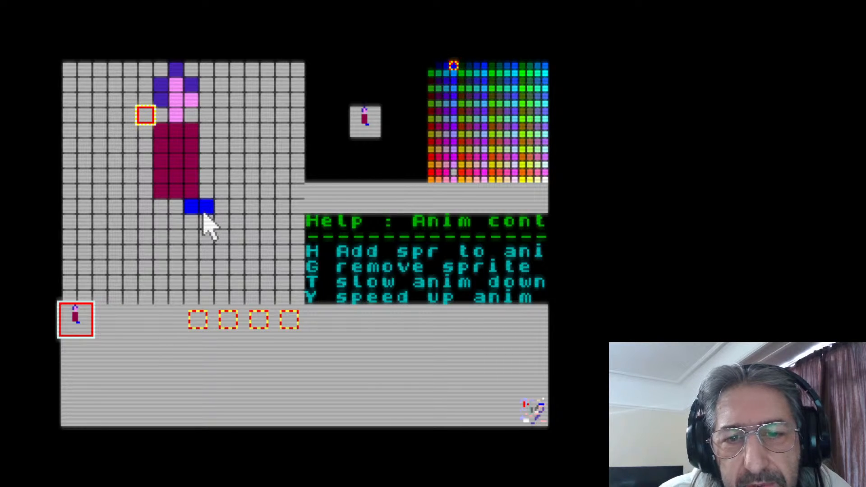
left_click(191, 221)
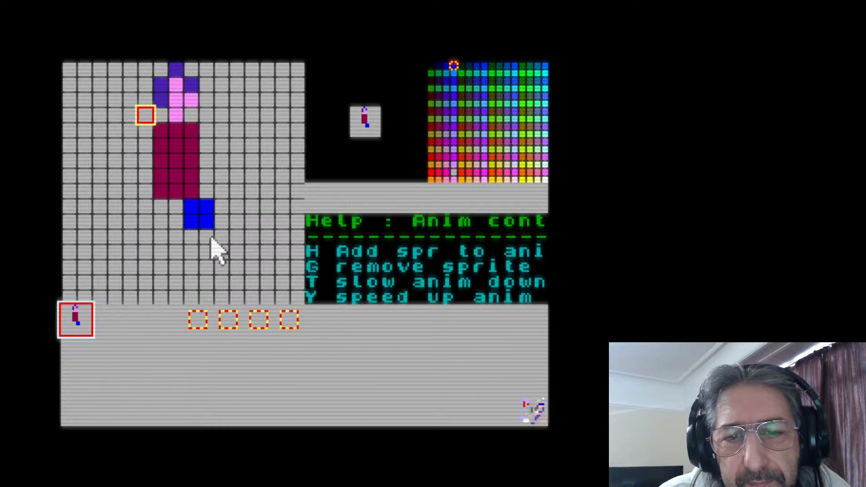
left_click(207, 237)
left_click(222, 237)
left_click(222, 252)
left_click(207, 252)
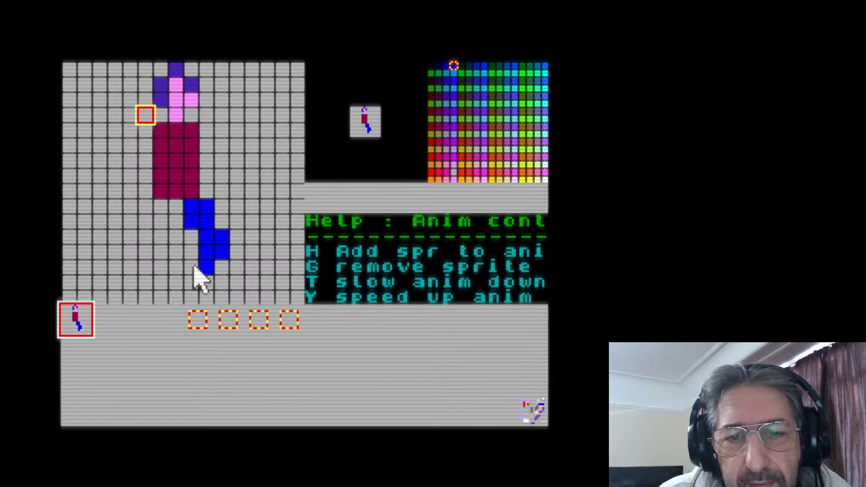
left_click(222, 268)
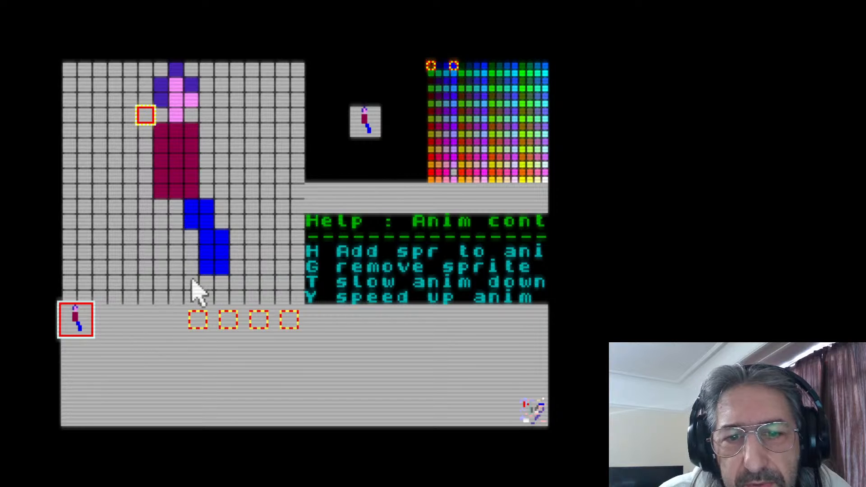
left_click_drag(200, 282, 219, 282)
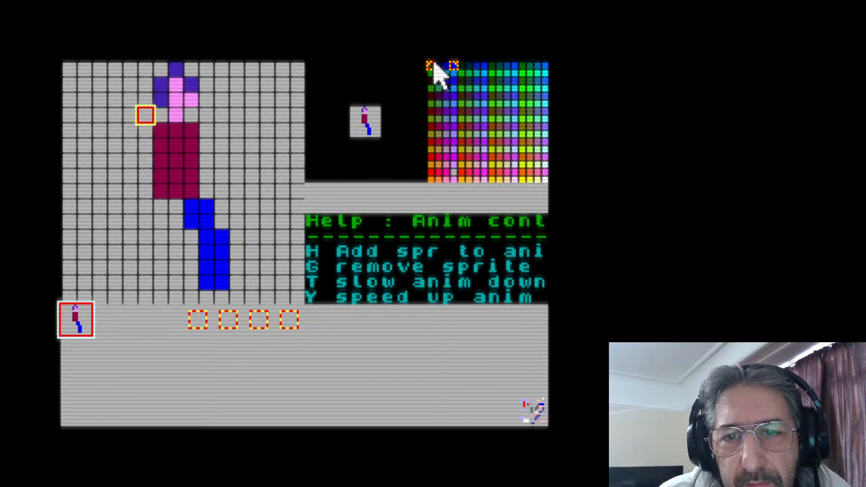
Paint a black shoe at the end of the front leg, two pixels wide above a three-pixel sole
right_click(222, 282)
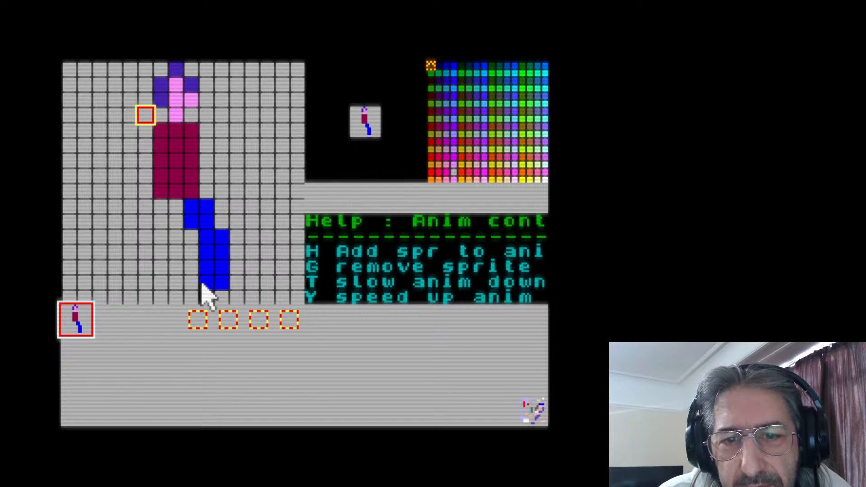
left_click_drag(209, 296, 242, 300)
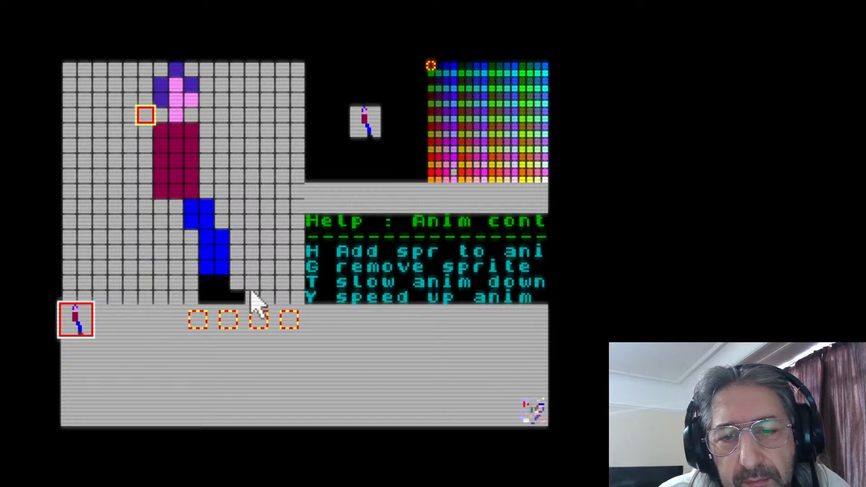
left_click(237, 281)
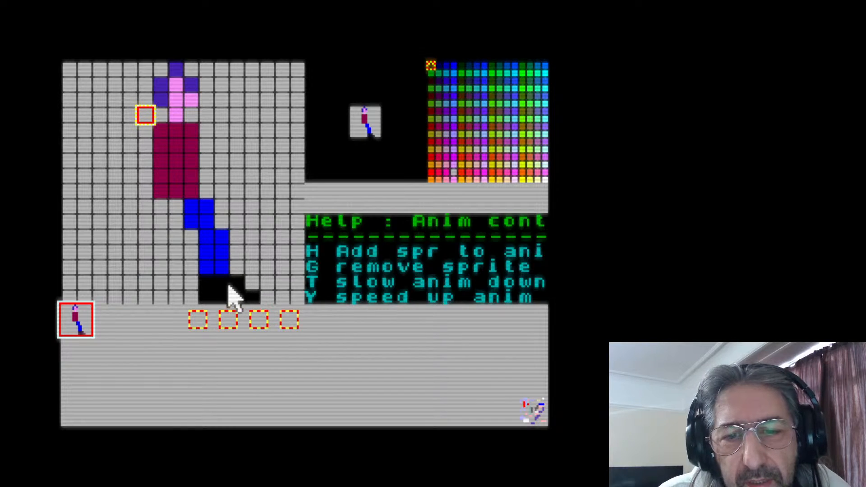
right_click(239, 281)
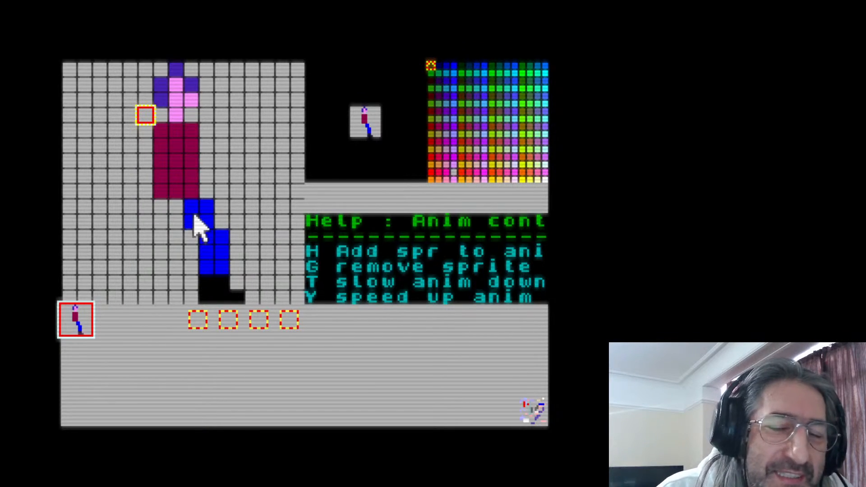
Paint the hips and a bent rear leg trailing behind the torso in blue, and repaint the front shoe's heel black
key("p")
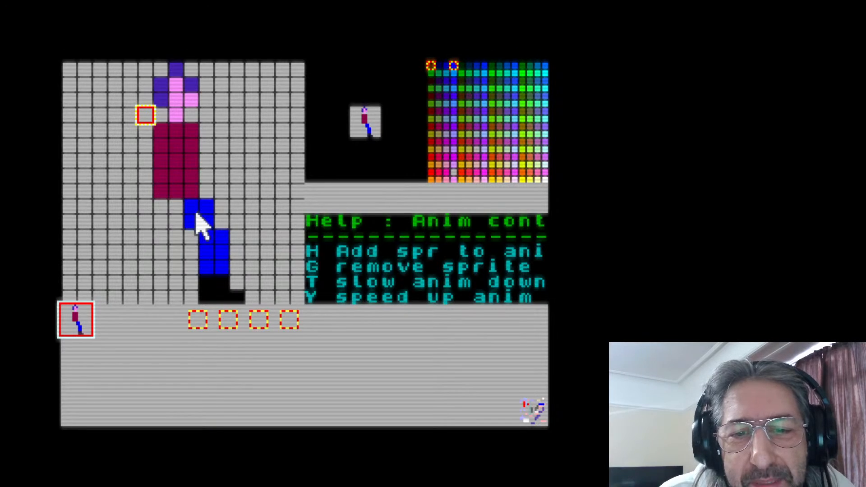
left_click_drag(154, 212, 151, 222)
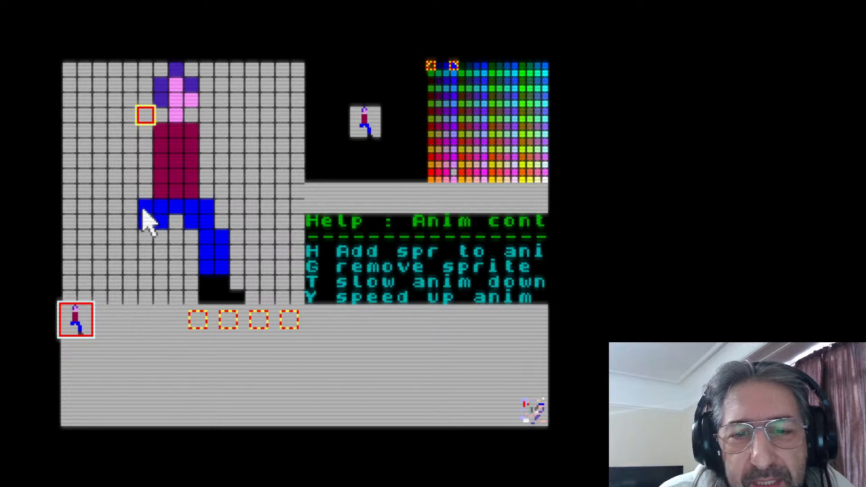
left_click(175, 225)
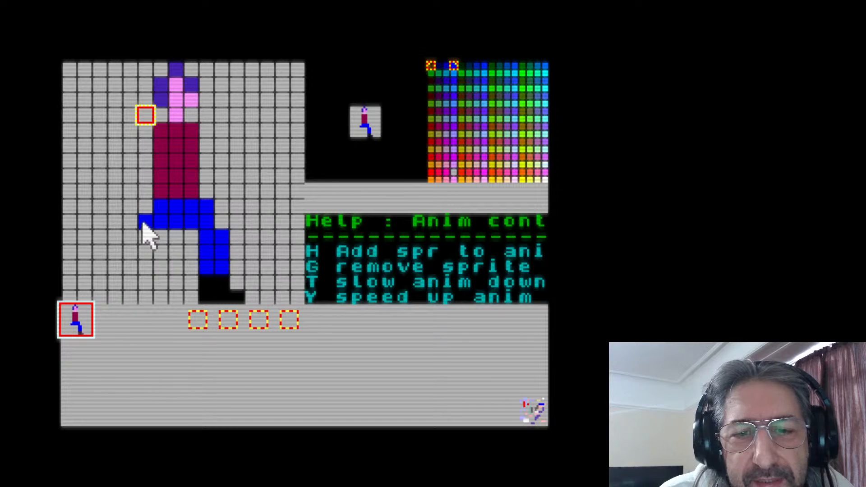
mouse_move(164, 242)
left_mouse_down()
mouse_move(147, 242)
mouse_move(144, 253)
mouse_move(131, 243)
left_mouse_up()
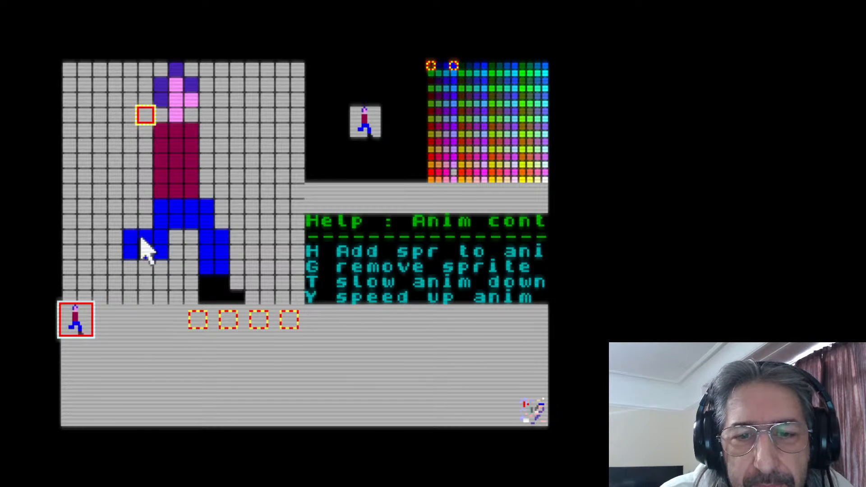
left_click(144, 222)
right_click(162, 253)
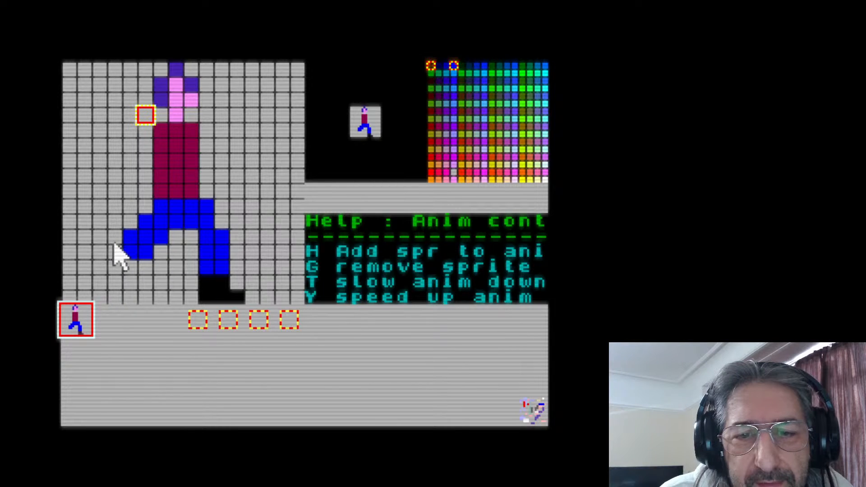
left_click(130, 243)
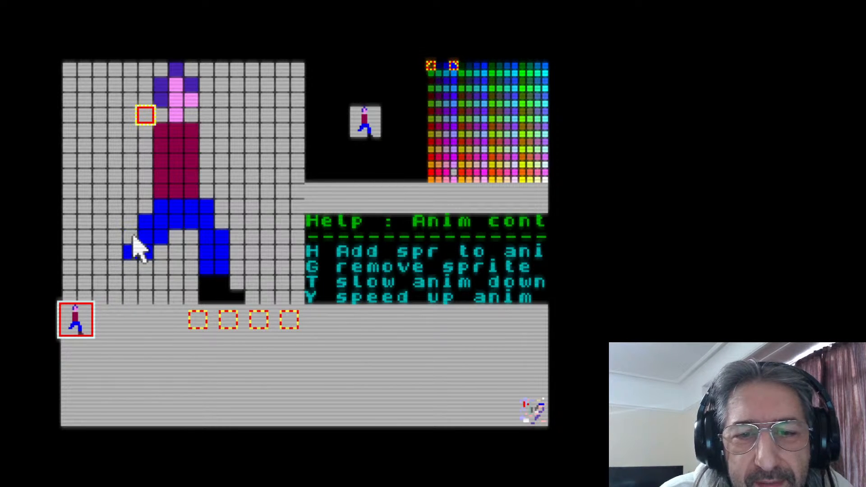
mouse_move(130, 238)
left_mouse_down()
mouse_move(107, 239)
mouse_move(107, 248)
left_mouse_up()
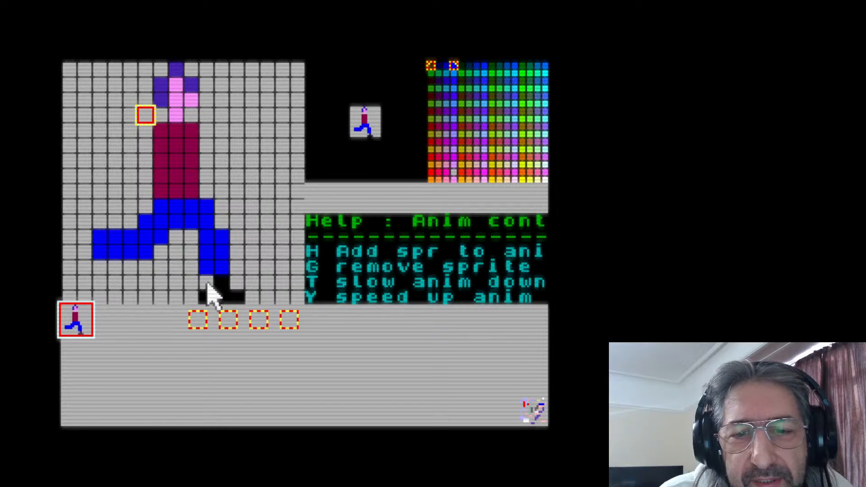
left_click_drag(215, 284, 209, 294)
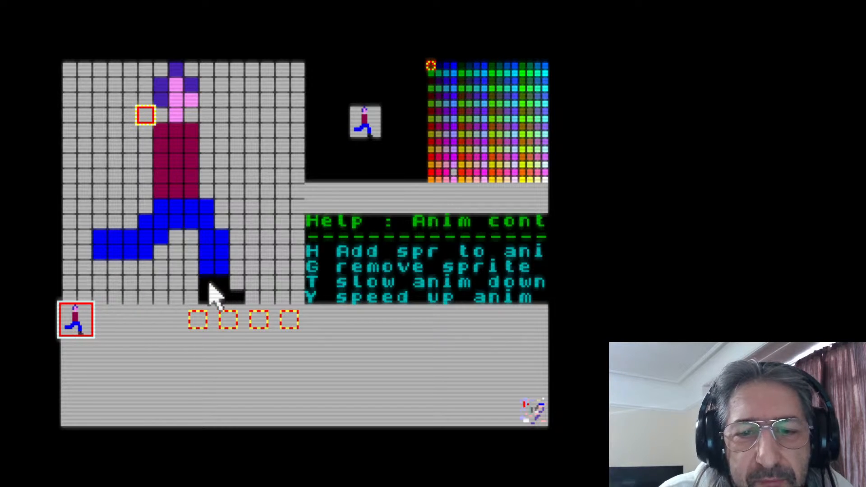
Paint a three-pixel-tall black shoe at the rear foot and extend the blue front leg down to a one-pixel-high black sole
left_click_drag(102, 257, 103, 269)
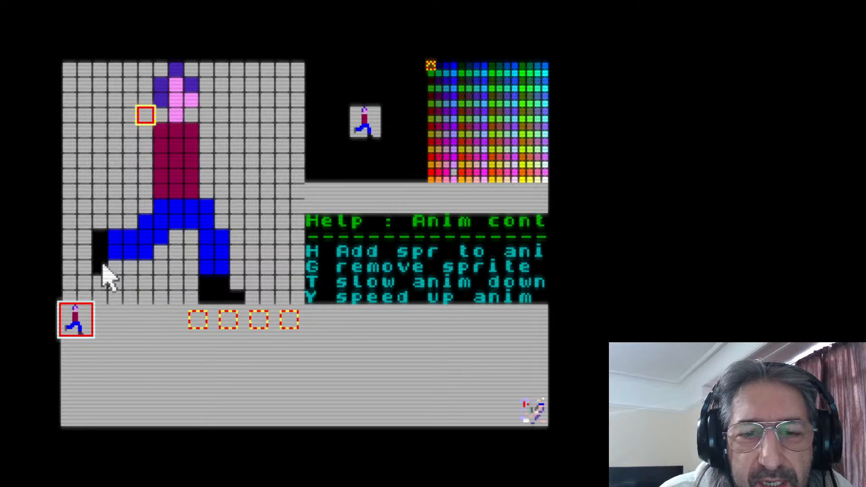
right_click(219, 268)
left_click(223, 274)
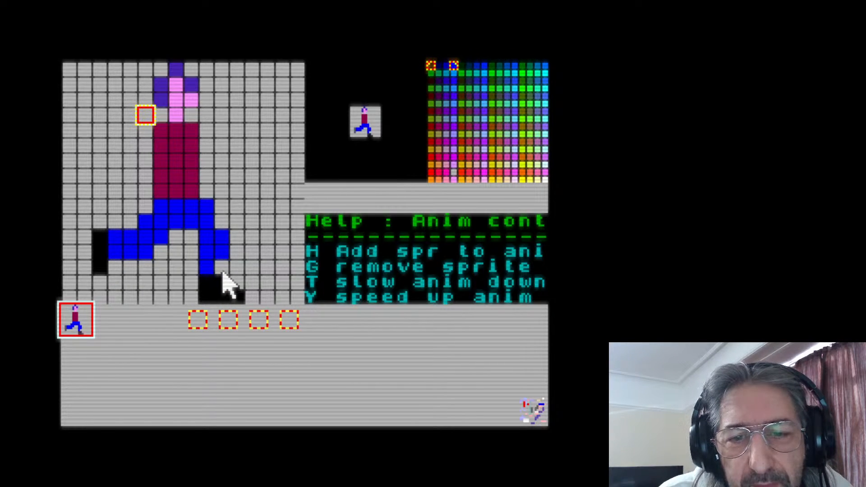
left_click_drag(221, 281, 208, 279)
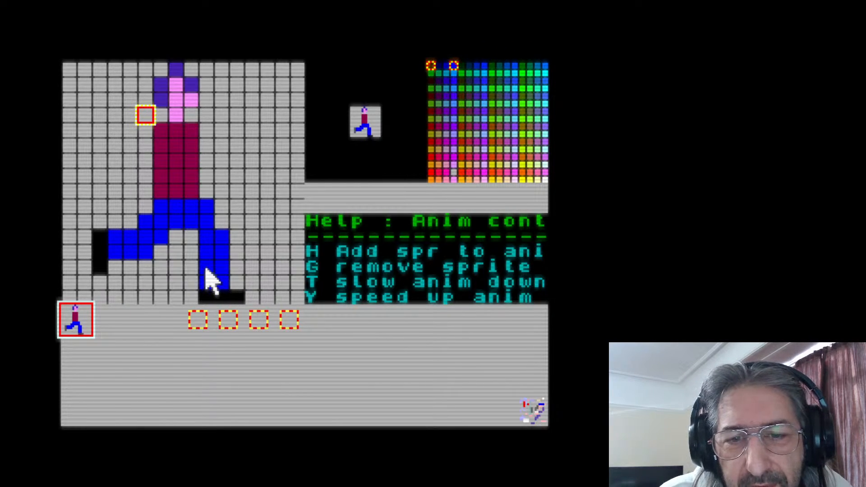
Shift the lower front leg and its black sole one pixel forward
left_click_drag(205, 269, 205, 284)
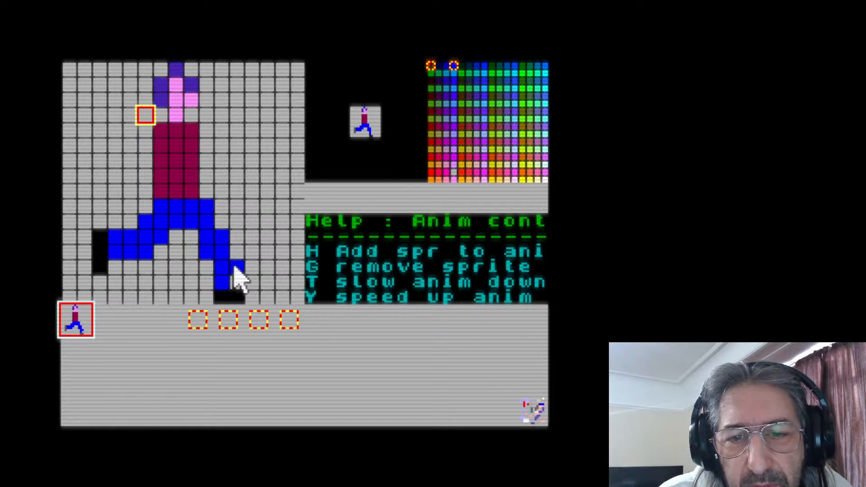
left_click_drag(234, 268, 234, 285)
right_click(229, 295)
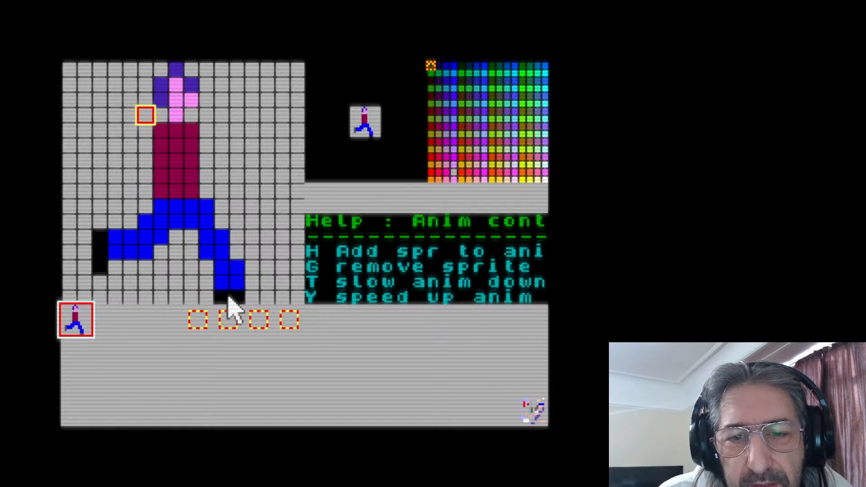
left_click(252, 296)
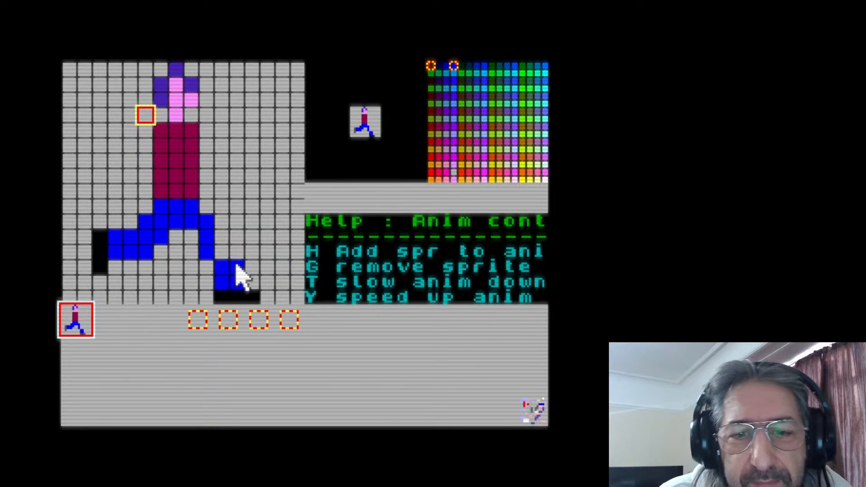
Move the lower front leg and its three-pixel black sole back one pixel, and thicken the thigh's rear side in blue
right_click(232, 294)
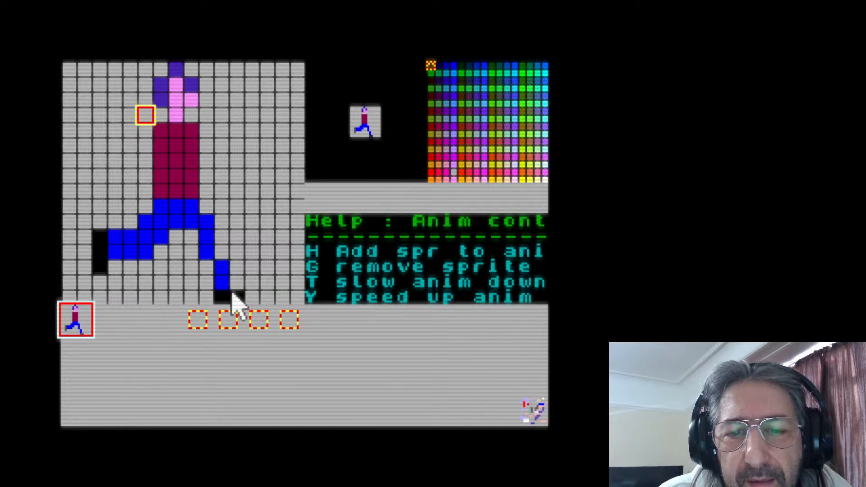
left_click(197, 293)
left_click(207, 293)
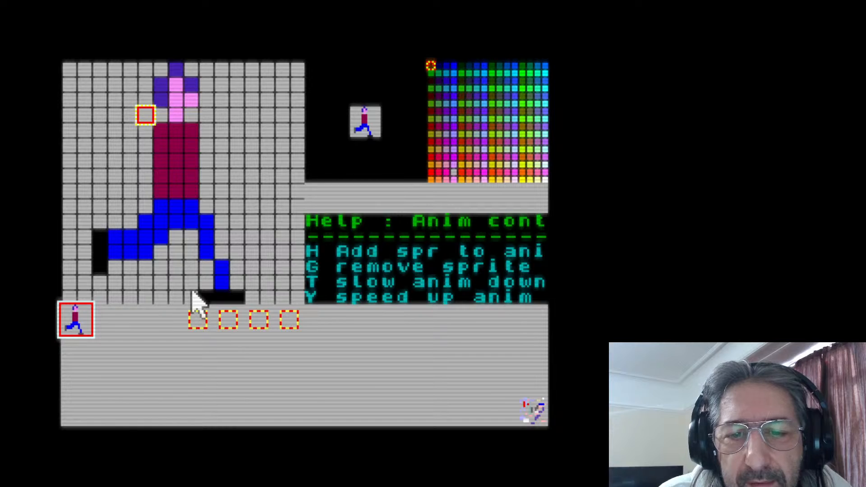
right_click(226, 282)
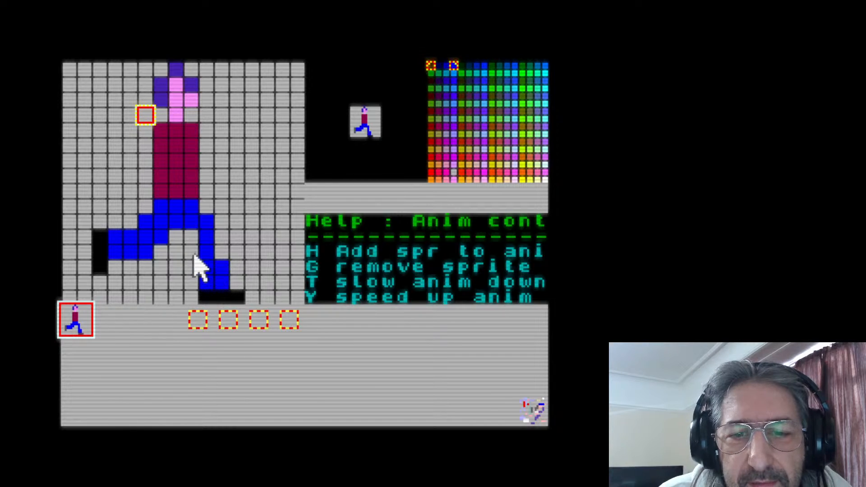
left_click(193, 239)
left_click(194, 252)
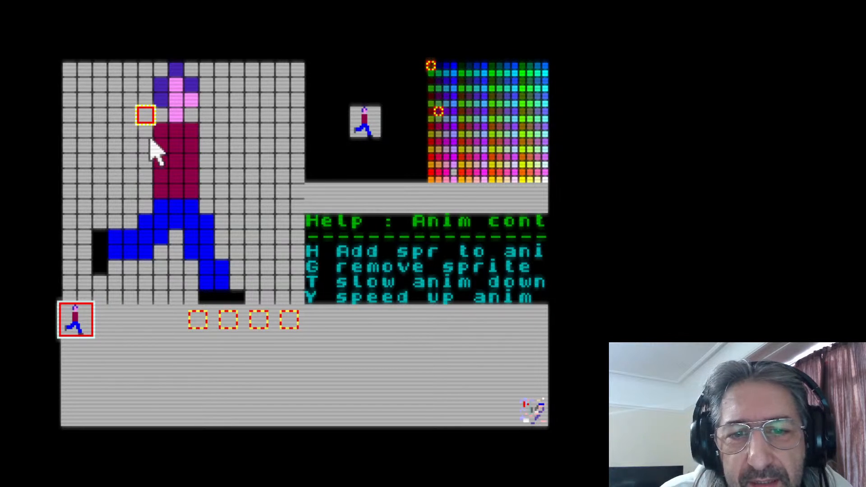
Paint two dark maroon arms with pink hands, one swinging behind the torso and one bent forward
mouse_move(145, 133)
left_mouse_down()
mouse_move(135, 164)
mouse_move(118, 160)
mouse_move(120, 185)
mouse_move(134, 176)
left_mouse_up()
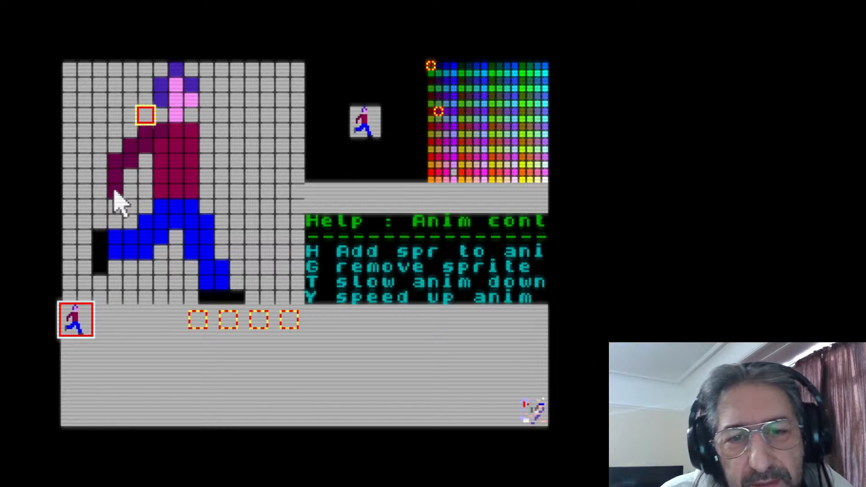
left_click(453, 181)
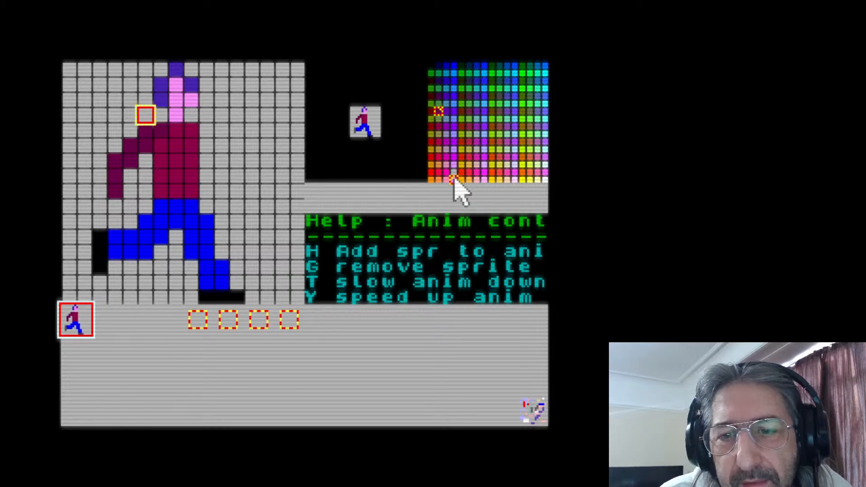
left_click(117, 207)
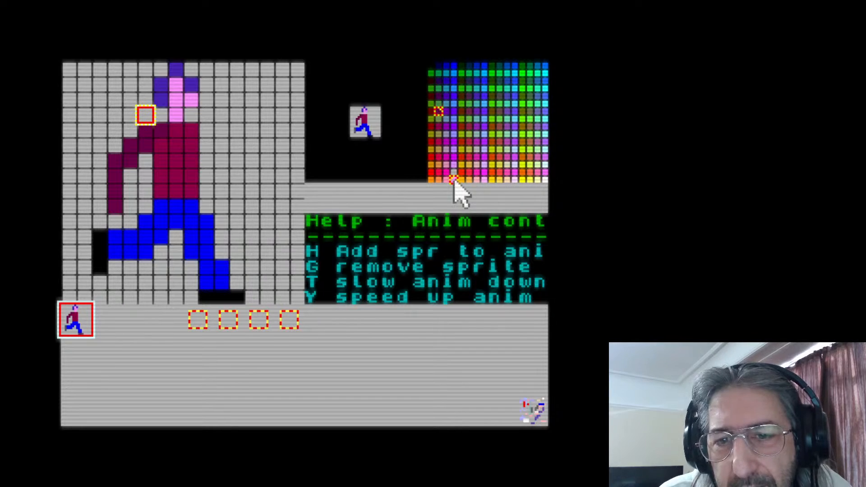
left_click(116, 205)
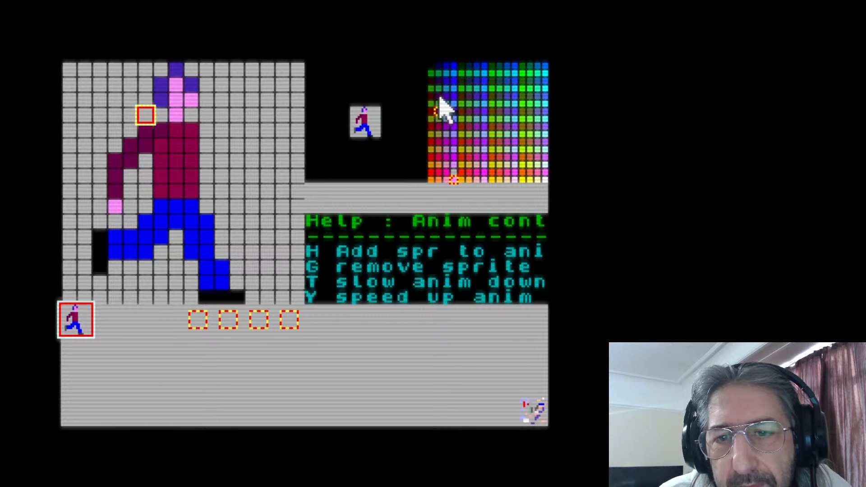
mouse_move(202, 135)
left_mouse_down()
mouse_move(209, 161)
mouse_move(219, 165)
mouse_move(219, 147)
mouse_move(239, 180)
left_mouse_up()
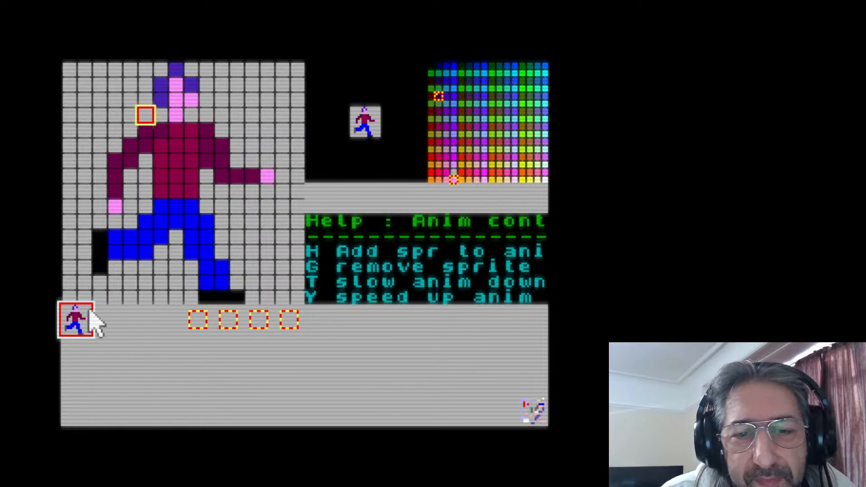
Copy the walking figure from the first sprite slot into the empty second slot
left_click(109, 321)
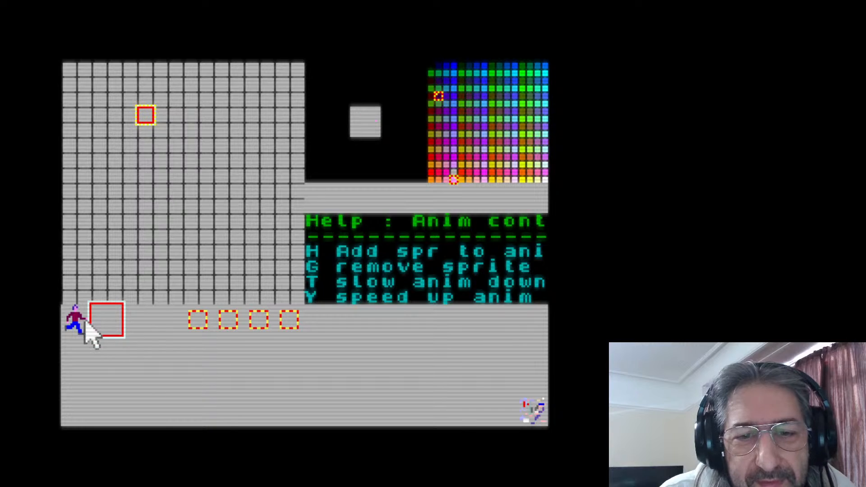
left_click(86, 321)
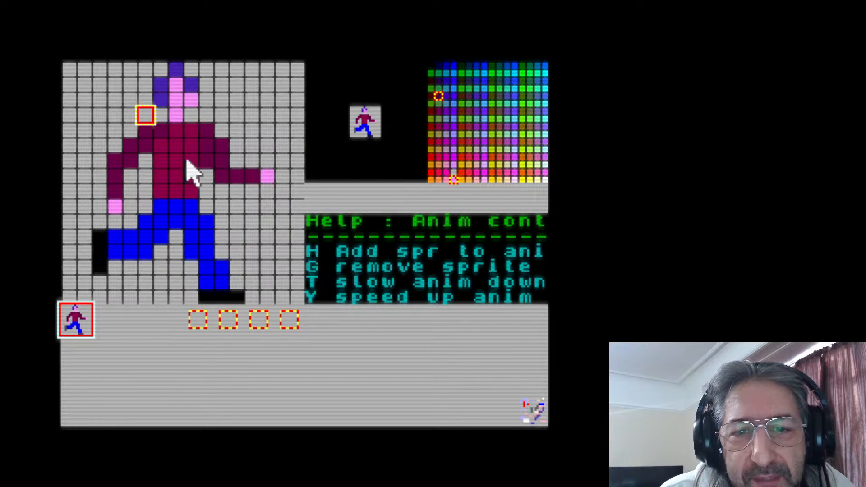
left_click(107, 311)
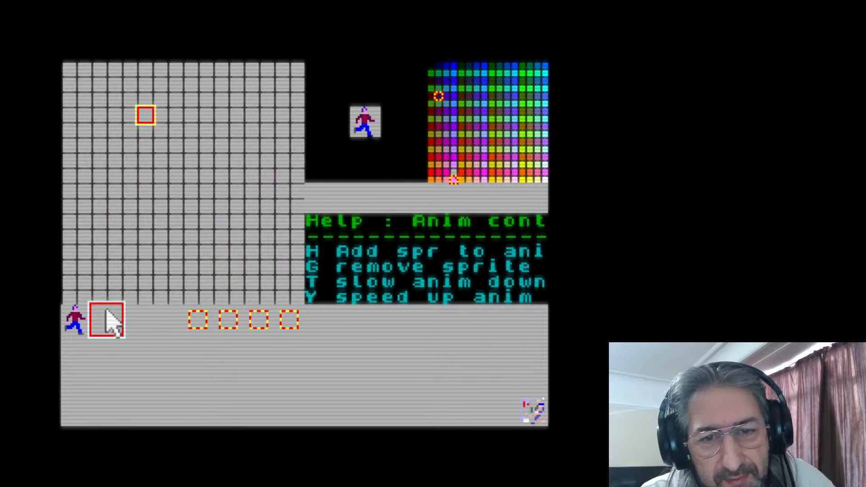
key("v")
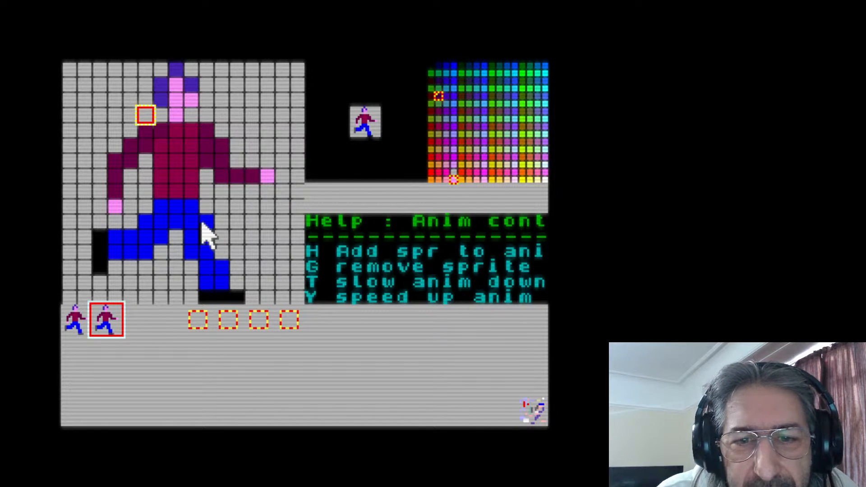
Shade the top two pixels of the front leg in the first sprite a darker blue
left_click(70, 318)
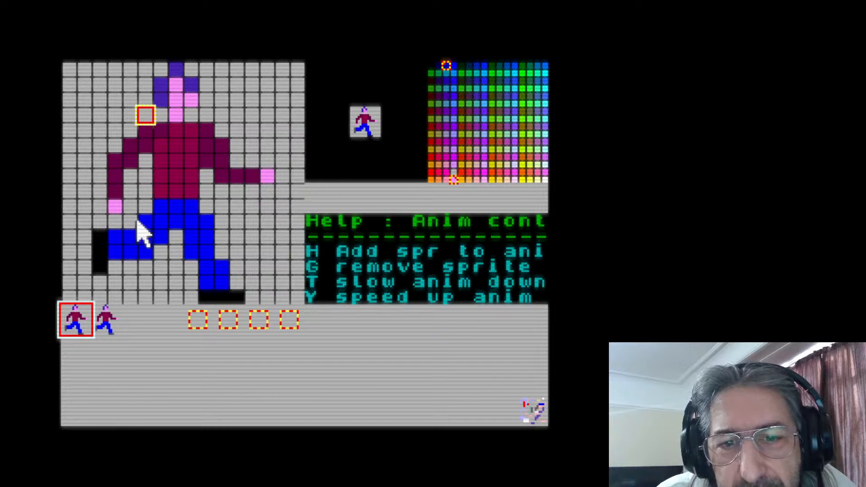
left_click(194, 224)
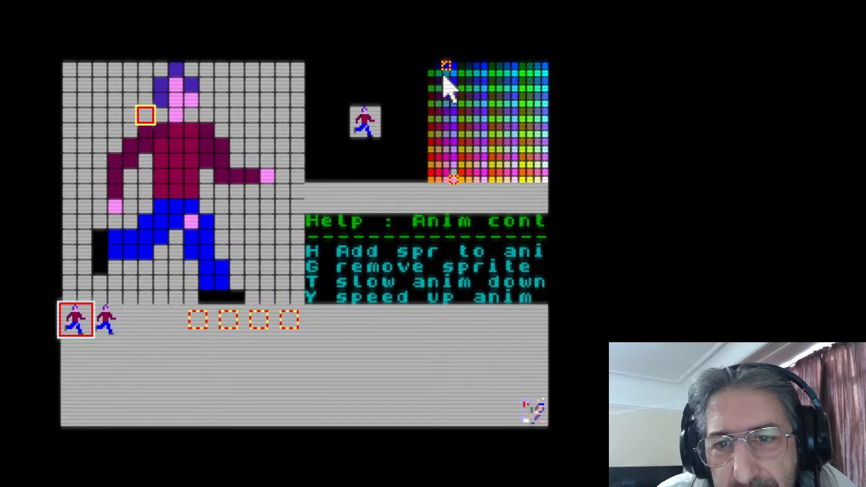
left_click(189, 224)
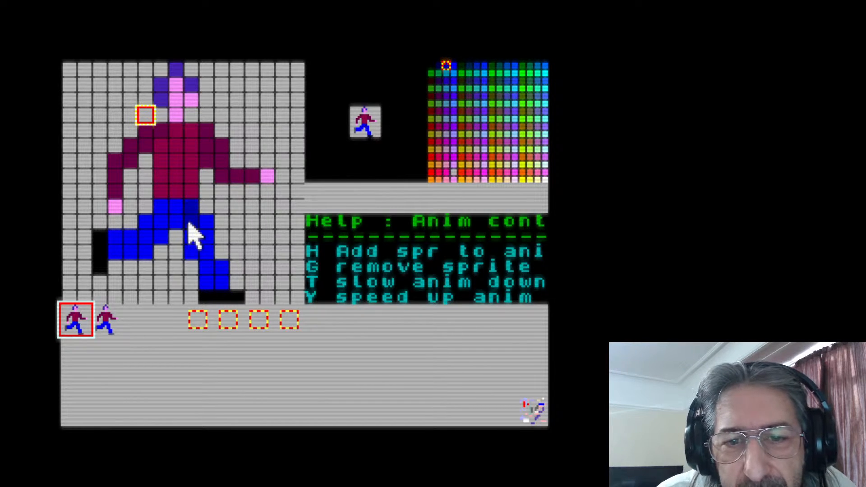
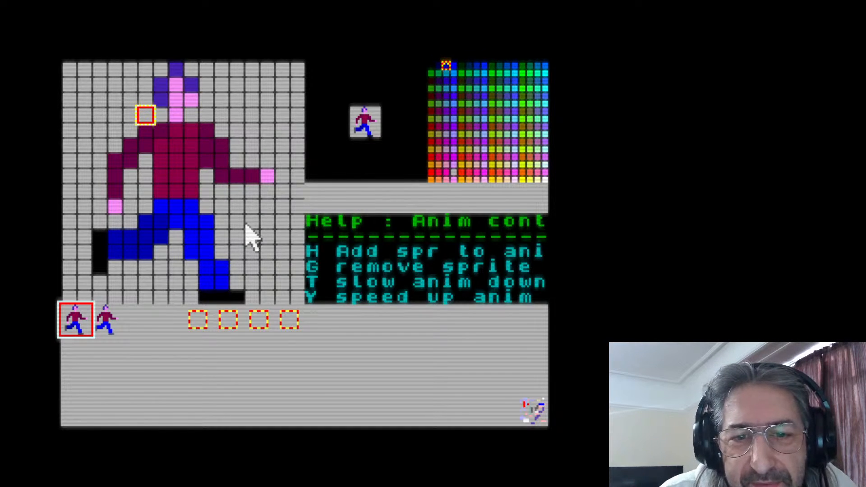
Copy the figure with the shaded leg from the first sprite slot over the one in the second slot
left_click(107, 321)
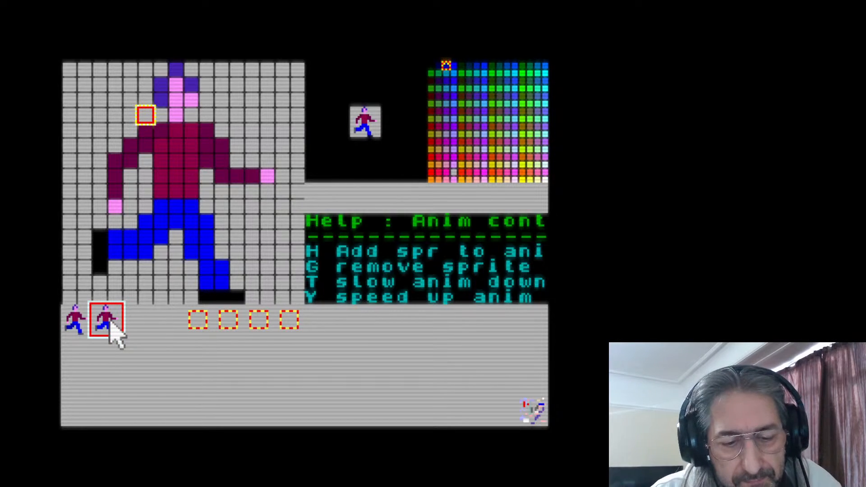
left_click(76, 322)
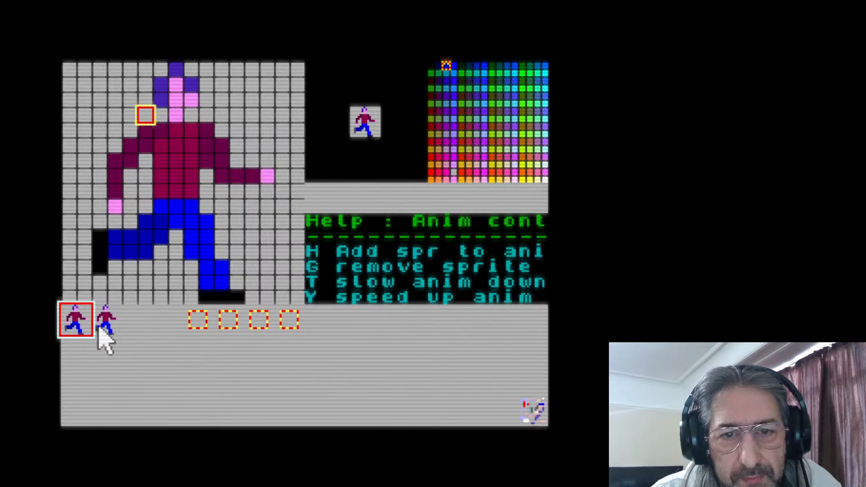
left_click(106, 321)
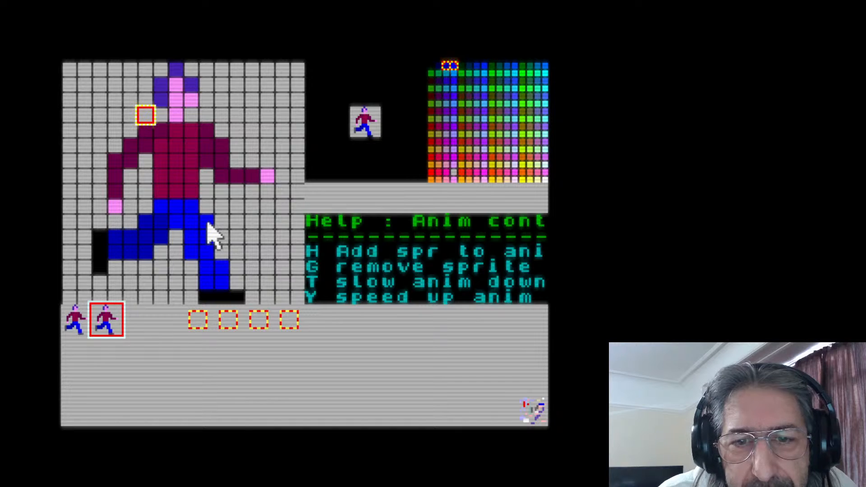
Redraw the second sprite's bright blue front leg straight below the torso, and add a lower leg bending backward
mouse_move(211, 235)
left_mouse_down()
mouse_move(216, 197)
mouse_move(210, 264)
mouse_move(243, 291)
mouse_move(201, 298)
mouse_move(192, 230)
mouse_move(180, 237)
mouse_move(180, 283)
mouse_move(190, 271)
mouse_move(191, 299)
left_mouse_up()
right_click(191, 230)
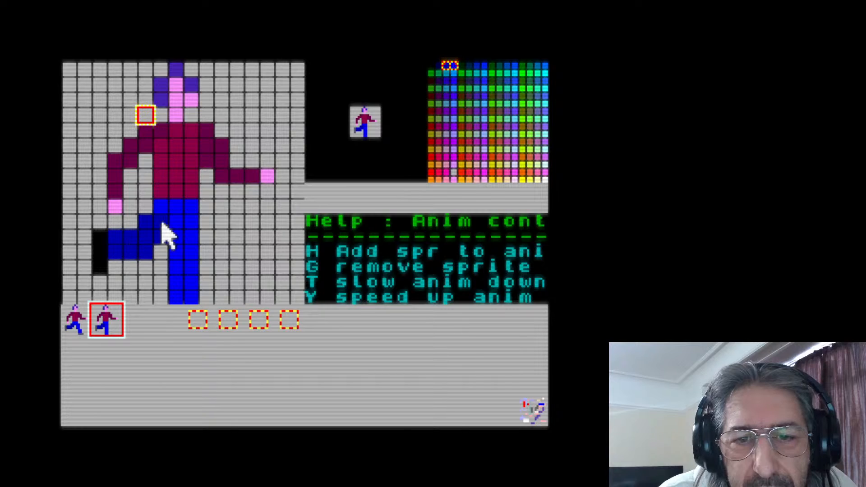
left_click(159, 265)
left_click(157, 276)
left_click(144, 277)
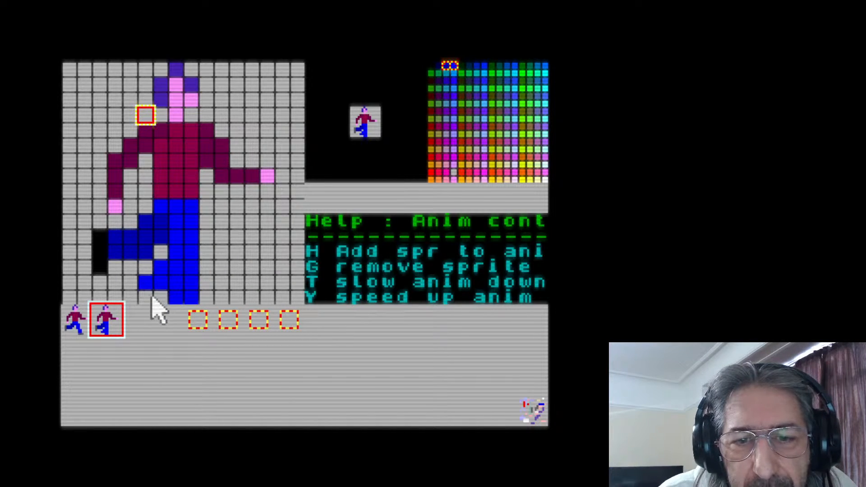
Trim the surplus blue from the front of that shin, and paint a three-pixel black sole under the backward foot
right_click(190, 296)
right_click(193, 283)
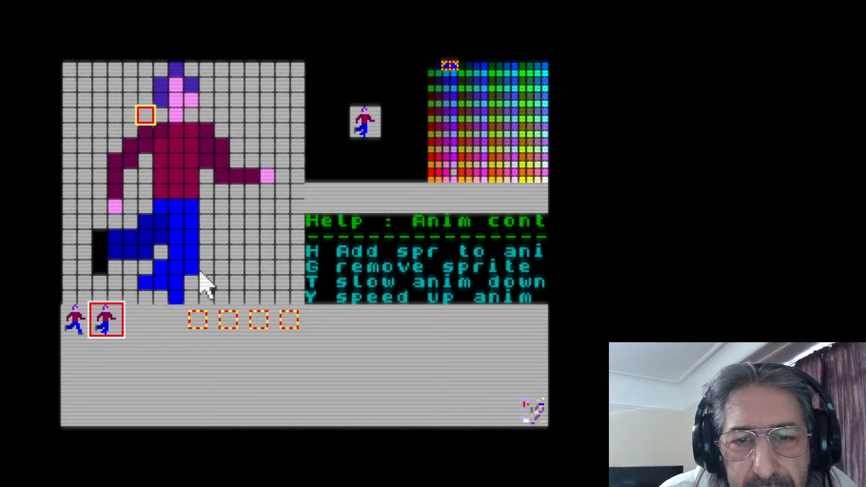
right_click(193, 268)
right_click(176, 293)
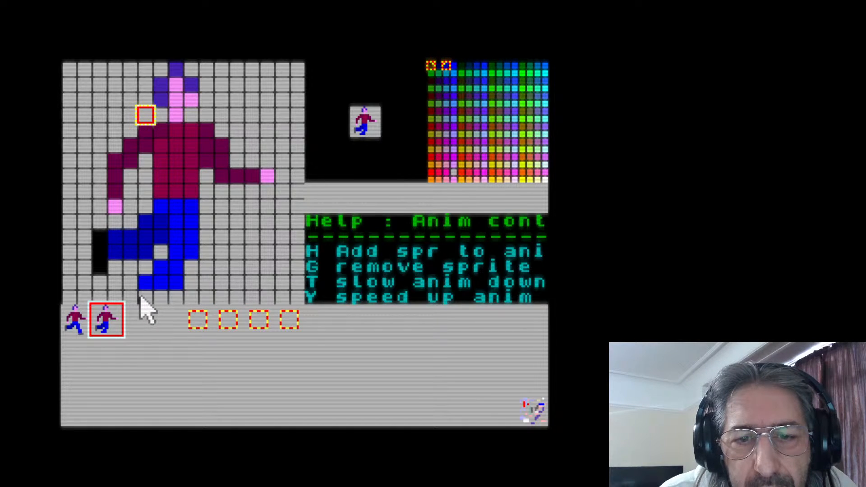
left_click_drag(139, 296, 177, 294)
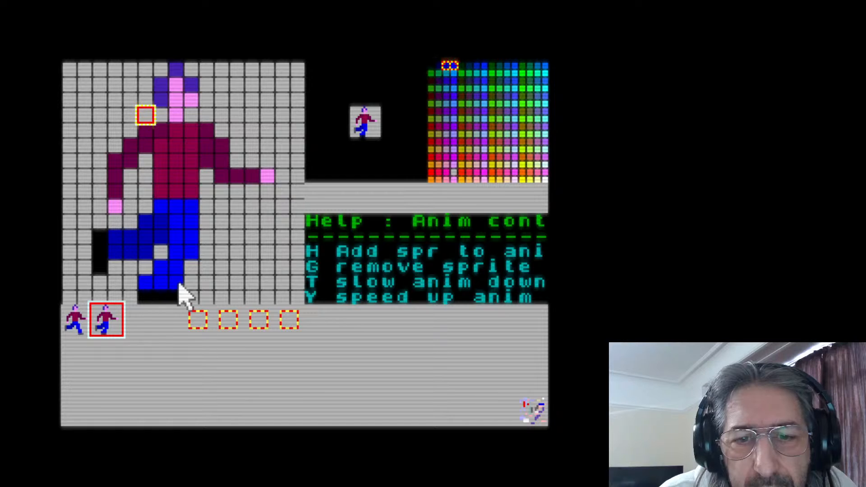
right_click(179, 283)
Erase the second sprite's darker blue rear leg together with its black shoe
right_click(146, 224)
right_click(158, 226)
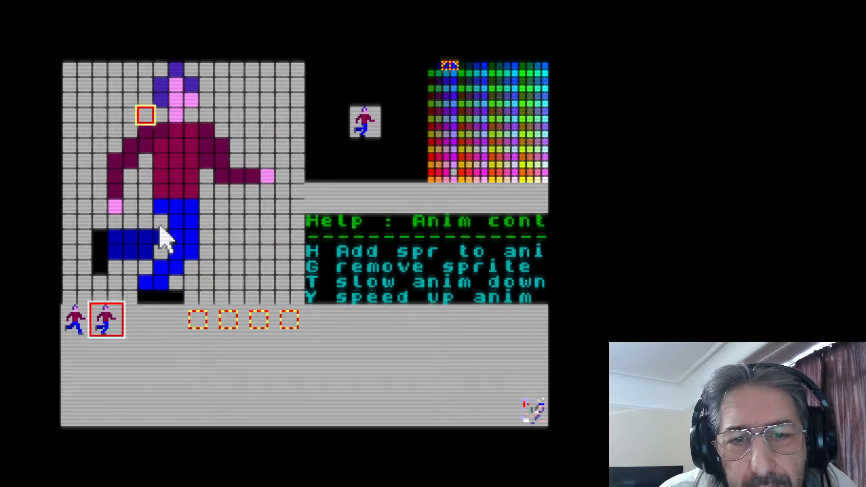
mouse_move(159, 227)
left_mouse_down()
mouse_move(147, 243)
mouse_move(113, 243)
mouse_move(143, 246)
mouse_move(118, 252)
mouse_move(88, 235)
mouse_move(93, 263)
left_mouse_up()
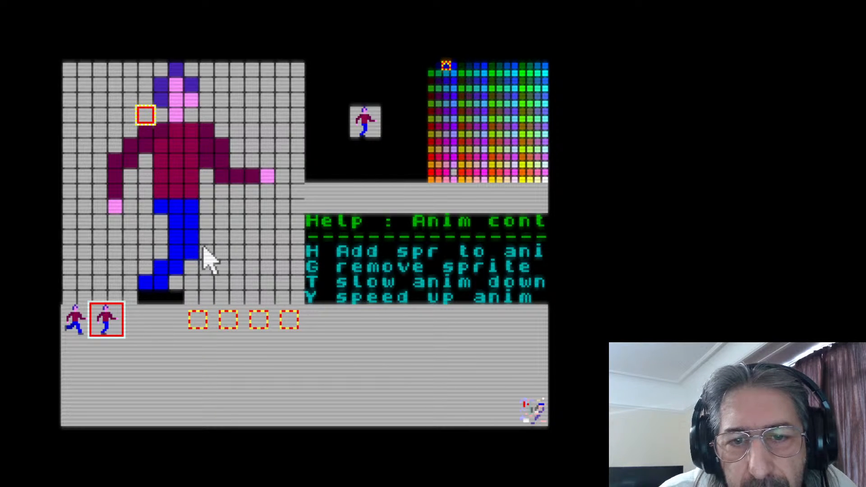
Paint the darker blue lower leg stepping forward on the second sprite and finish it with a small black shoe
left_click(221, 269)
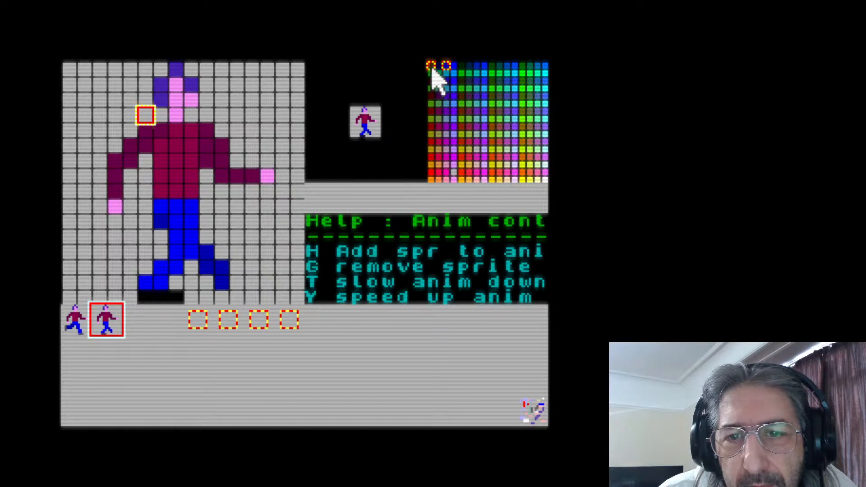
left_click(236, 281)
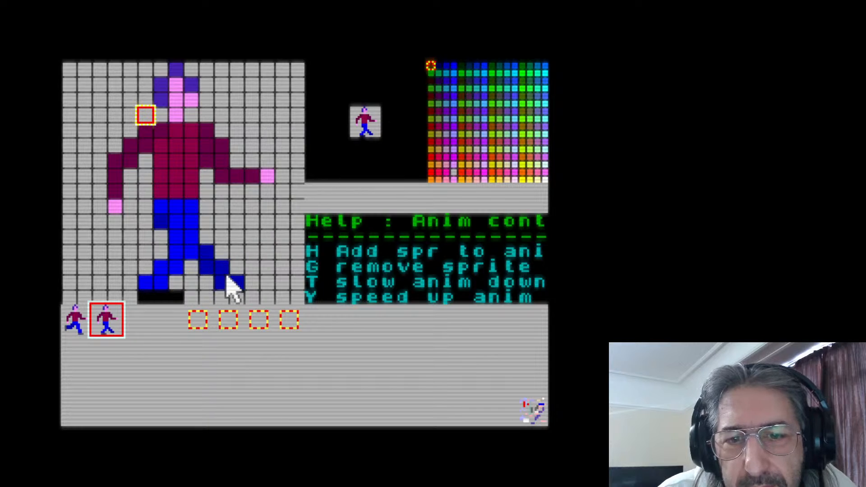
mouse_move(226, 287)
left_mouse_down()
mouse_move(248, 265)
mouse_move(242, 271)
mouse_move(273, 262)
mouse_move(242, 262)
left_mouse_up()
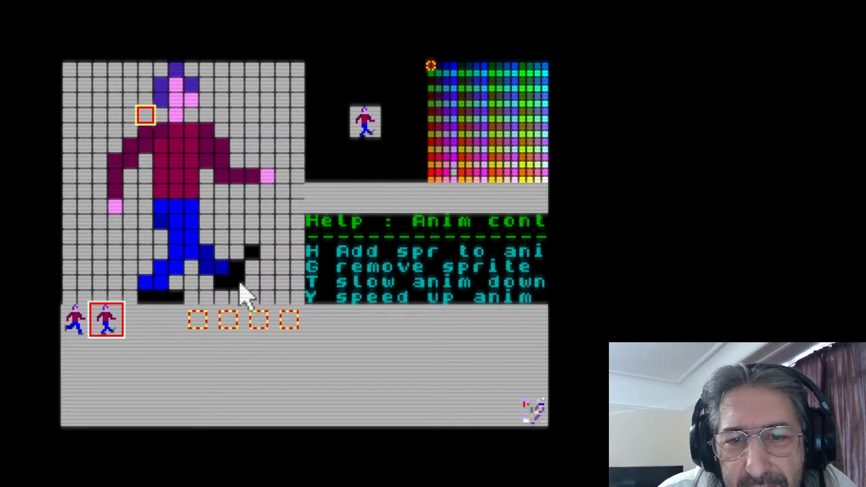
right_click(253, 252)
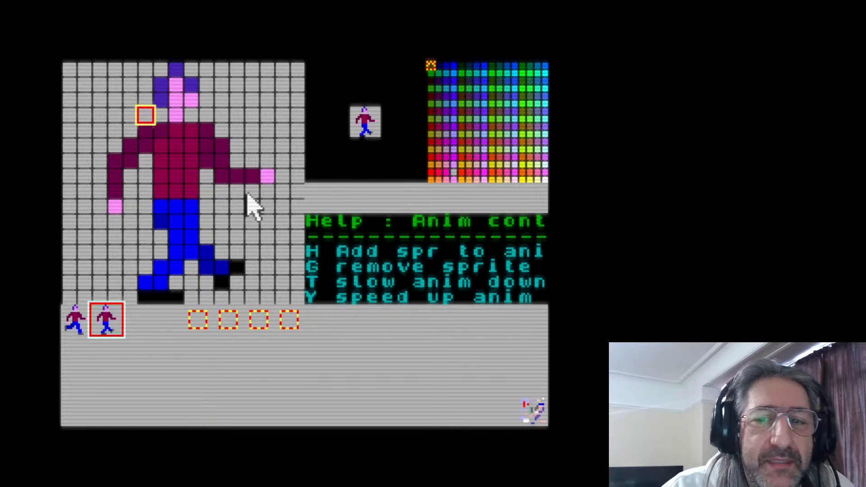
Copy the first sprite into the third slot and the second sprite into the fourth slot
left_click(76, 325)
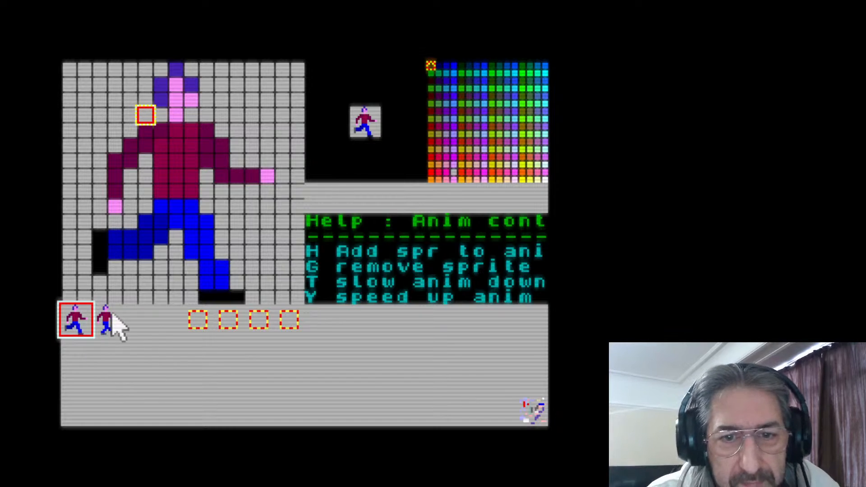
left_click(141, 325)
key("h")
left_click(105, 322)
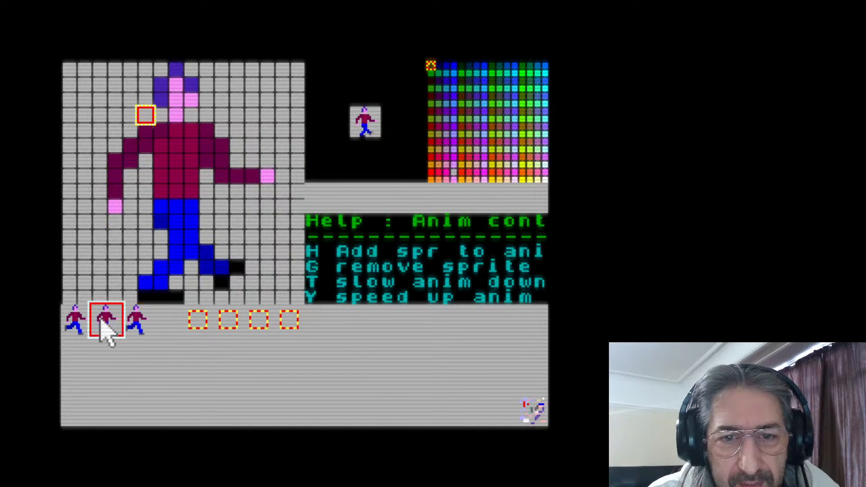
left_click(173, 327)
key("h")
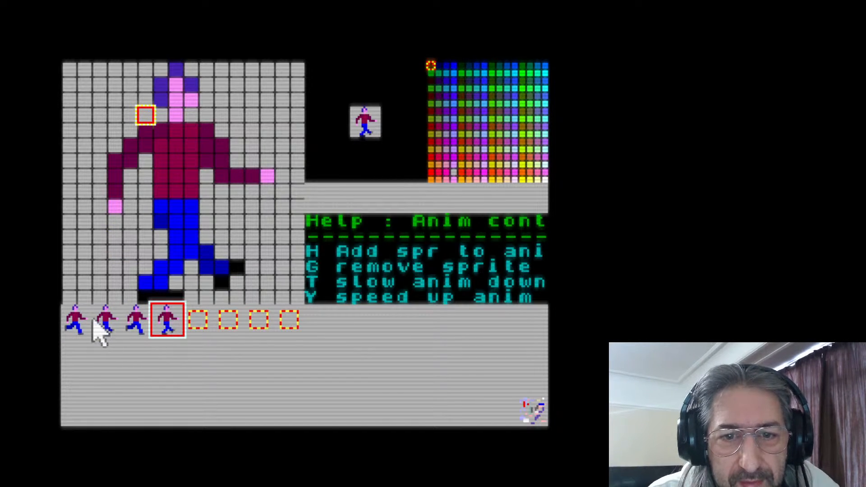
Erase the second sprite's rear arm and its pink hand
left_click(105, 327)
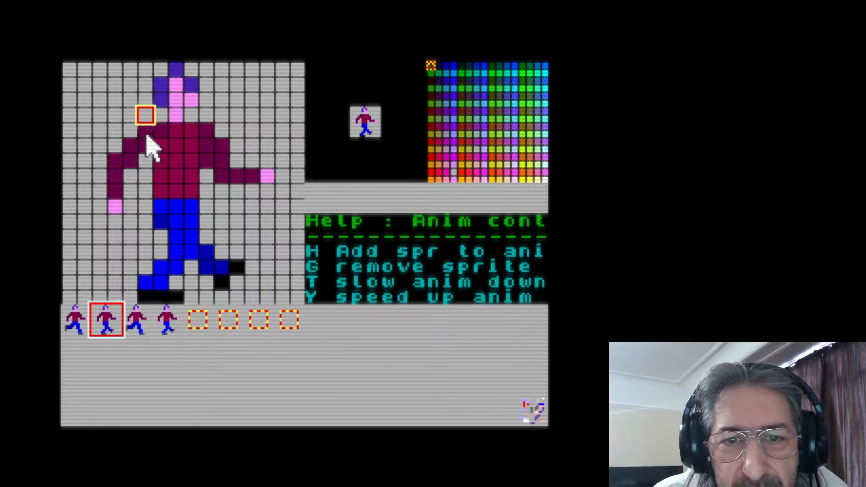
mouse_move(151, 134)
left_mouse_down()
mouse_move(127, 149)
mouse_move(128, 141)
mouse_move(141, 138)
mouse_move(137, 155)
mouse_move(144, 128)
mouse_move(113, 158)
mouse_move(112, 199)
left_mouse_up()
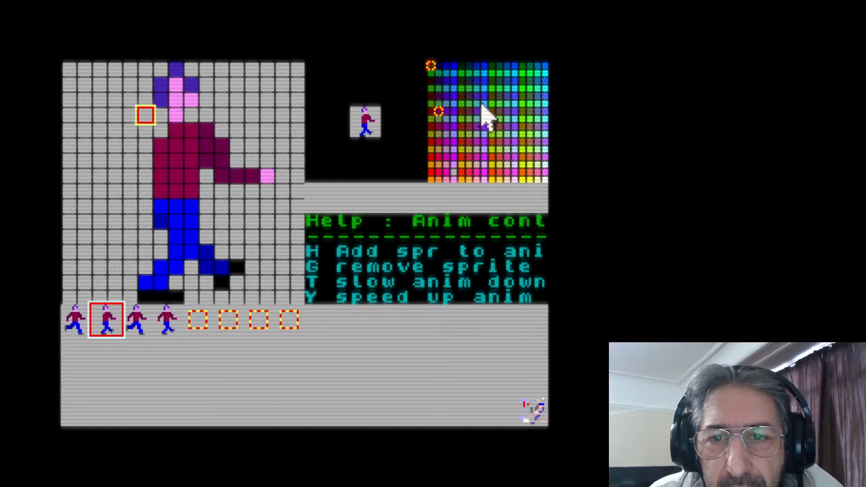
Paint a darker maroon arm across the second sprite's torso from shoulder to hip, ending in a pink hand in front
left_click(439, 96)
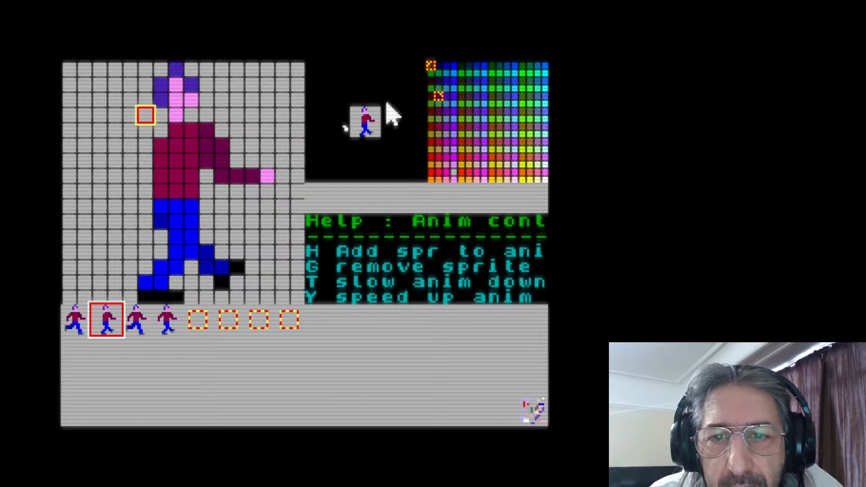
left_click(160, 131)
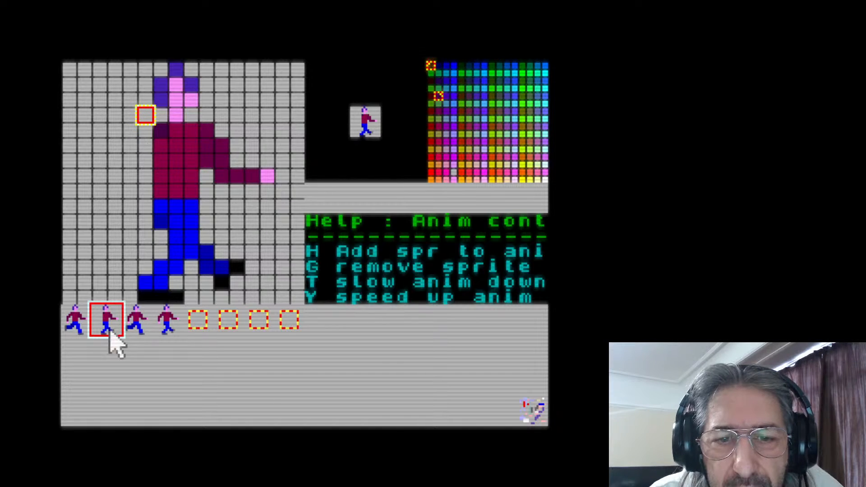
left_click(78, 328)
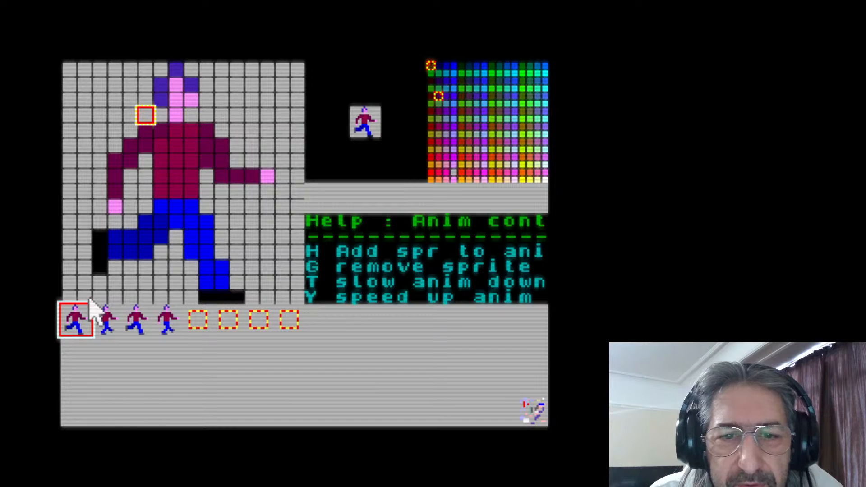
left_click(109, 326)
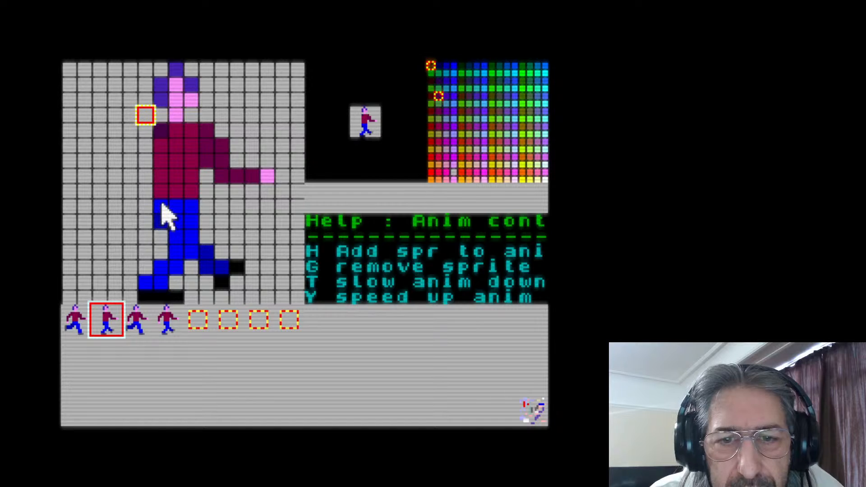
left_click(80, 318)
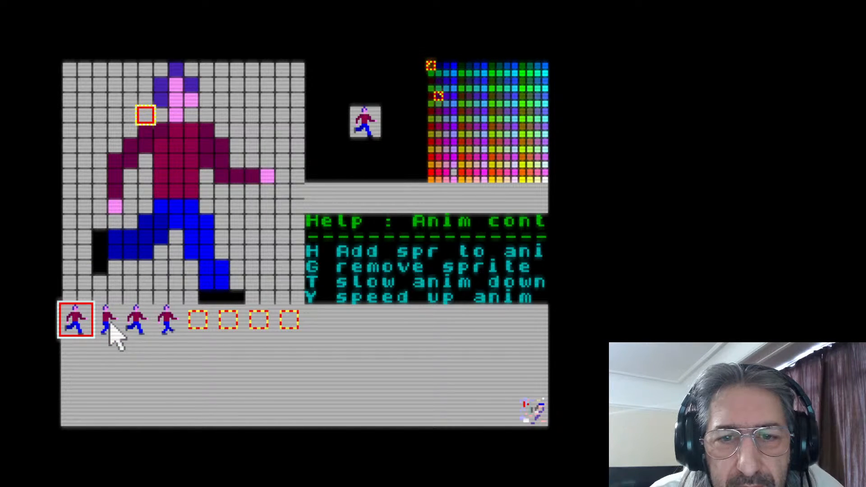
left_click(110, 322)
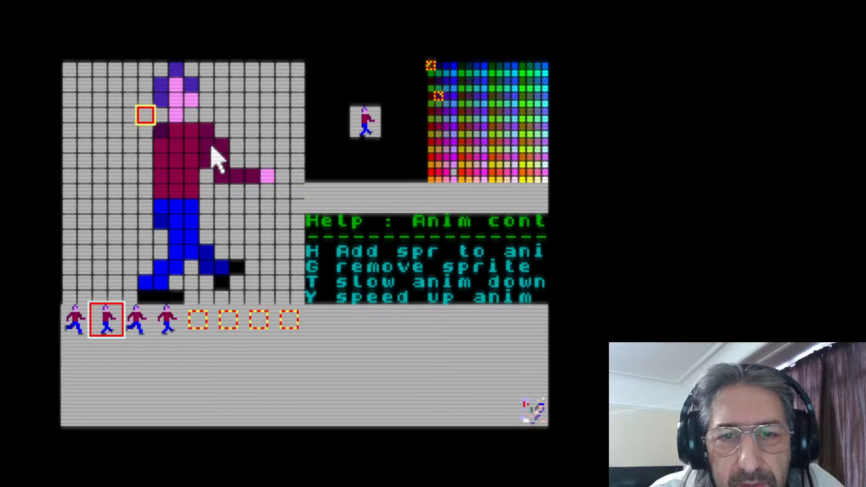
left_click(162, 149)
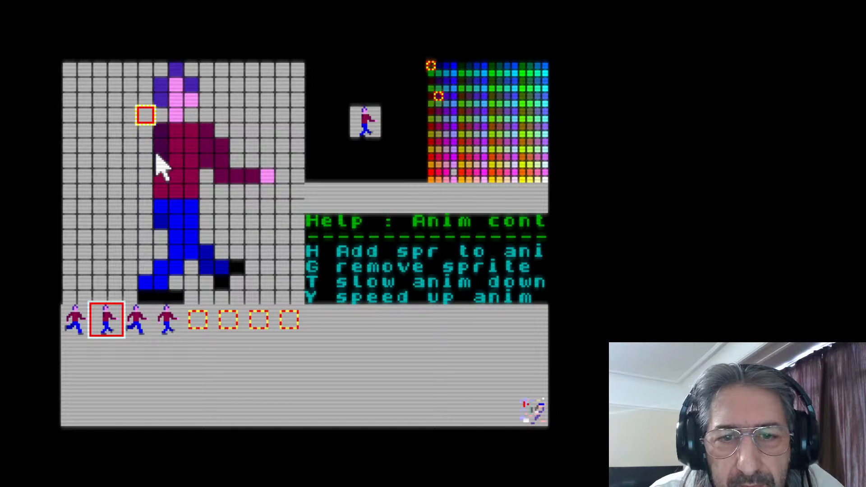
left_click(175, 191)
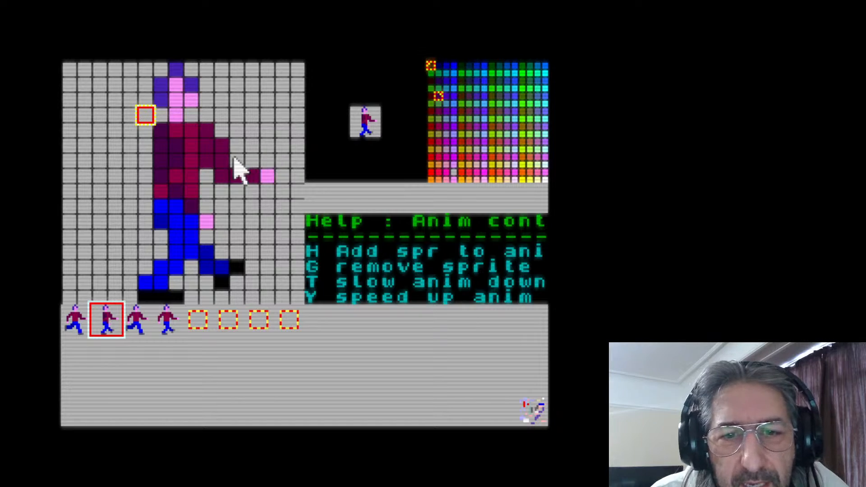
Erase the second sprite's forward-reaching arm and hand, and add two maroon elbow pixels behind the back
mouse_move(235, 140)
left_mouse_down()
mouse_move(217, 156)
mouse_move(226, 175)
mouse_move(217, 161)
mouse_move(209, 165)
mouse_move(216, 150)
mouse_move(271, 211)
mouse_move(234, 178)
mouse_move(255, 179)
left_mouse_up()
left_click(268, 177)
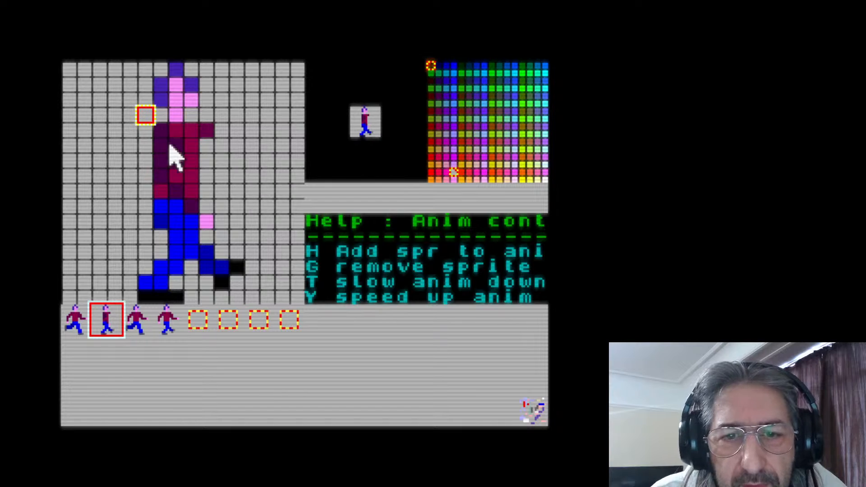
left_click_drag(151, 154, 153, 183)
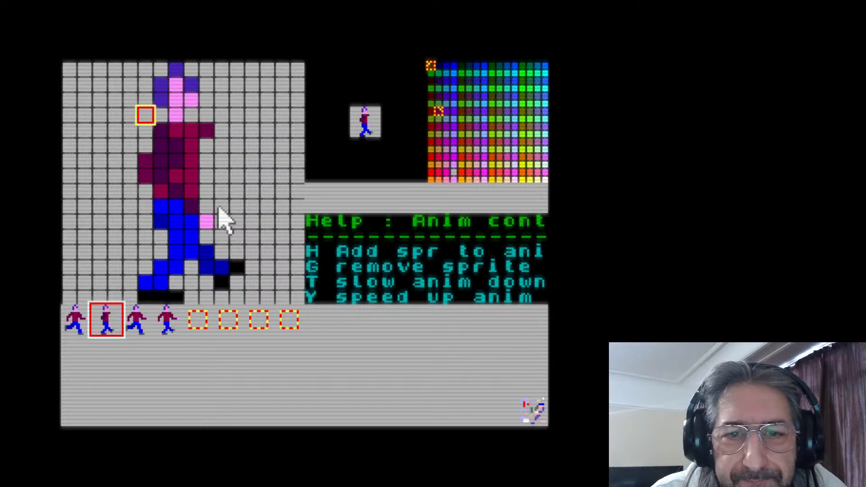
Copy the finished second sprite over the one in the fourth slot
left_click(165, 324)
Flip back and forth through the four walking frames to check how the leg and arm motion looks
left_click(85, 323)
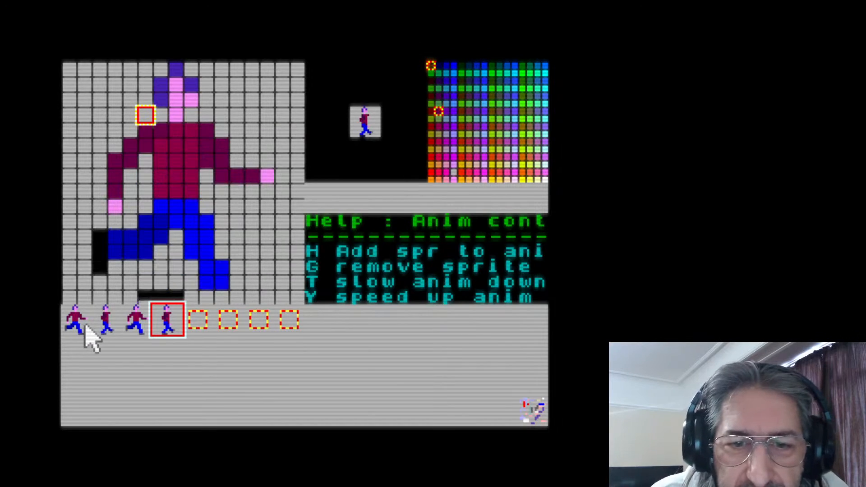
left_click(108, 320)
left_click(129, 321)
left_click(156, 321)
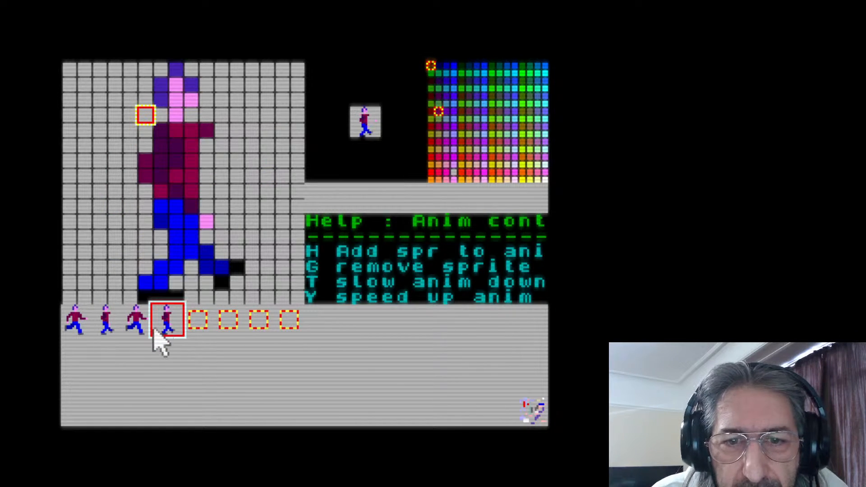
left_click(131, 327)
left_click(120, 327)
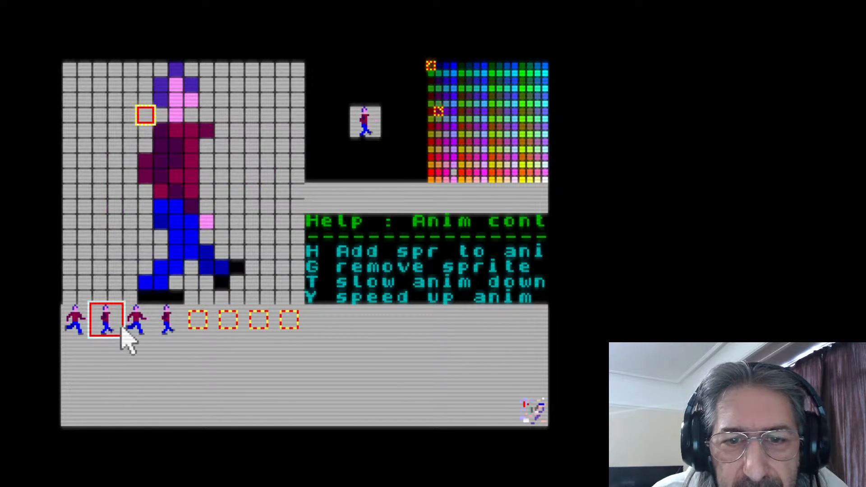
left_click(72, 326)
left_click(111, 335)
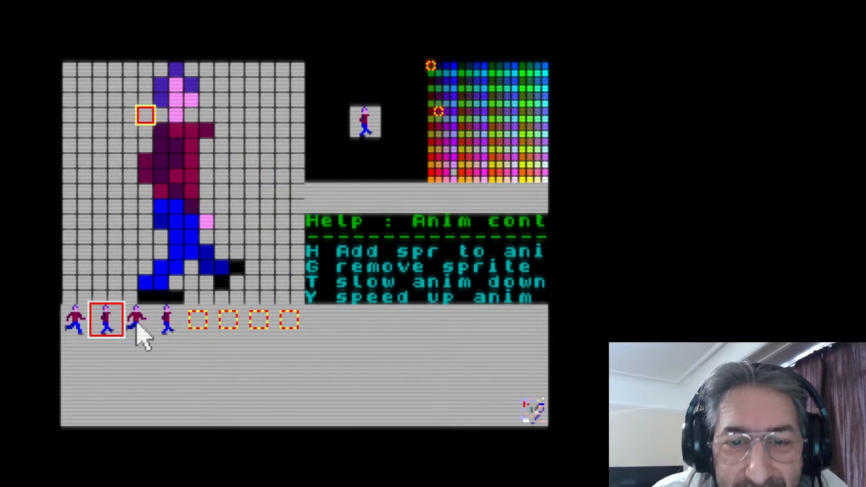
left_click(135, 326)
left_click(79, 325)
left_click(106, 328)
left_click(72, 323)
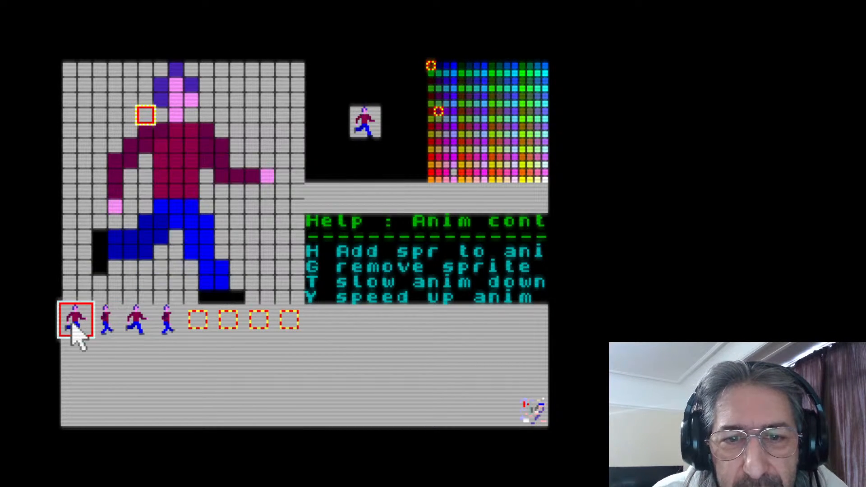
left_click(112, 335)
left_click(90, 329)
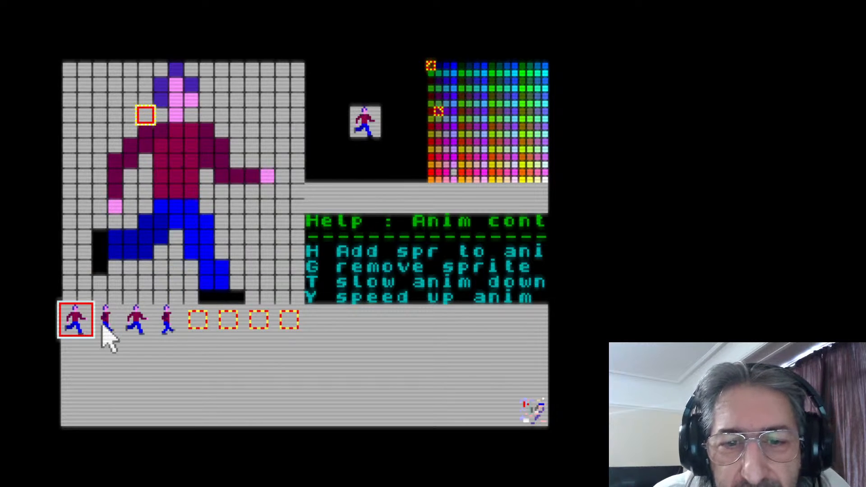
Flip back and forth mainly between the first and second walking frames to check the arm and leg motion
left_click(105, 328)
left_click(70, 325)
left_click(102, 321)
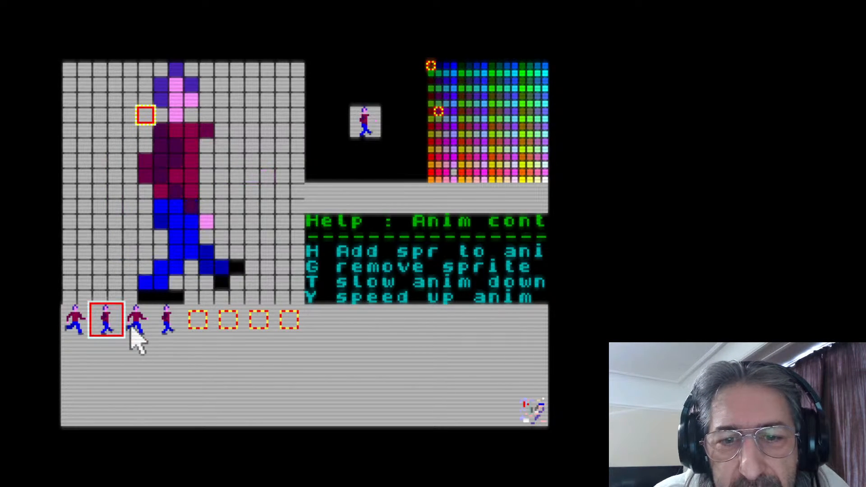
left_click(138, 328)
left_click(75, 327)
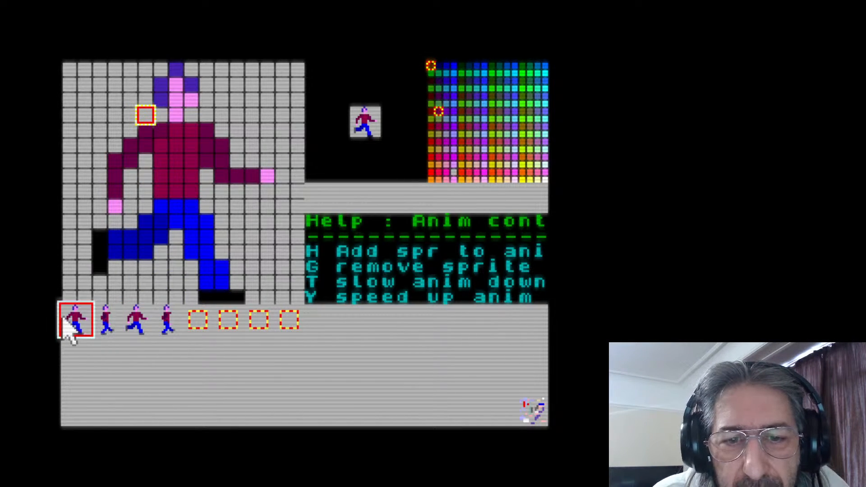
left_click(108, 329)
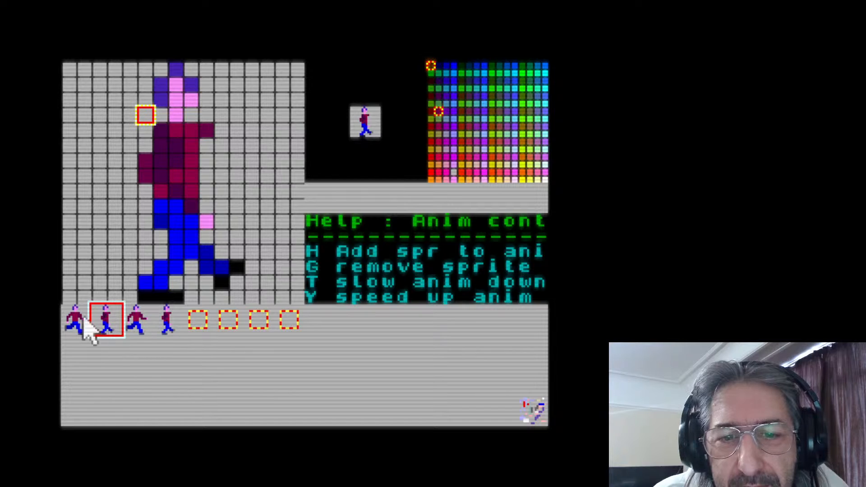
left_click(73, 321)
left_click(99, 318)
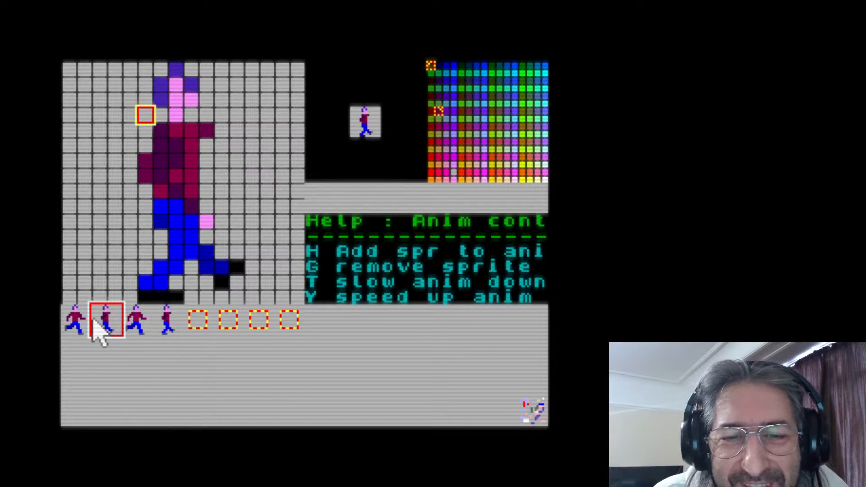
left_click(84, 322)
left_click(103, 321)
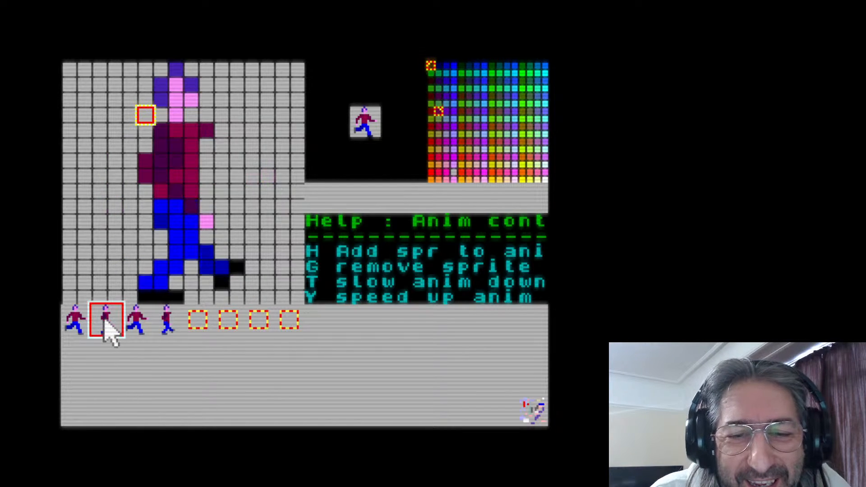
left_click(75, 323)
left_click(96, 323)
left_click(77, 324)
left_click(98, 326)
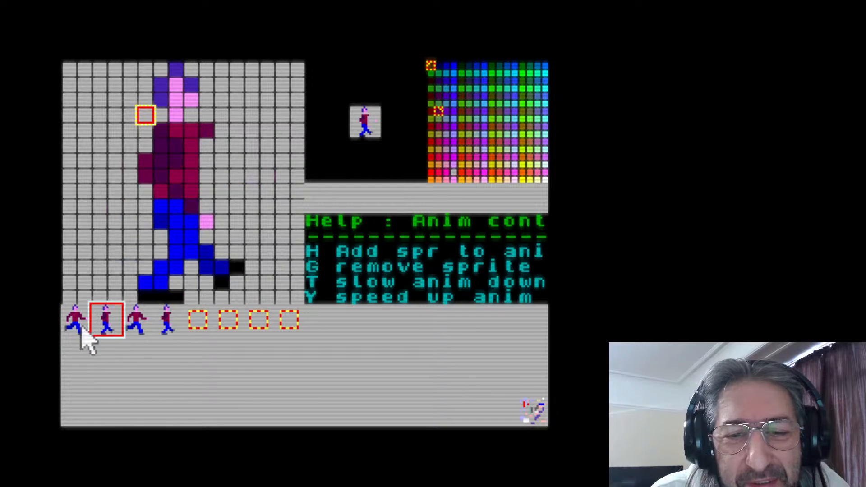
left_click(81, 328)
left_click(103, 329)
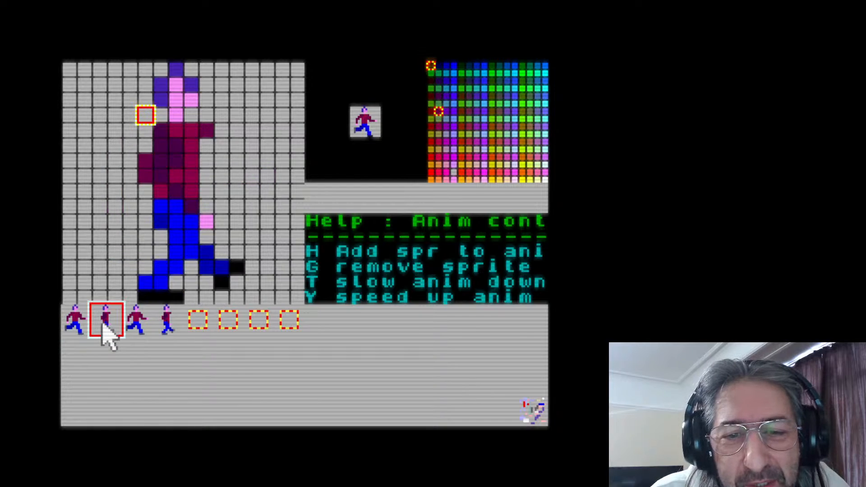
left_click(79, 332)
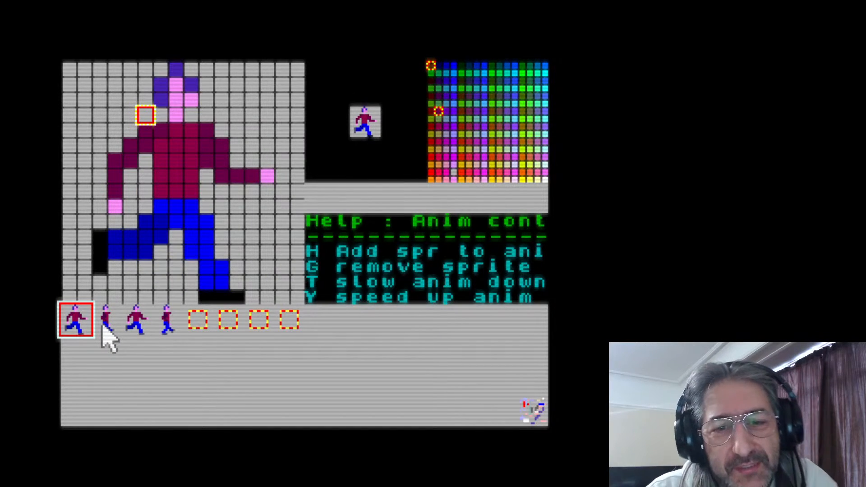
left_click(106, 325)
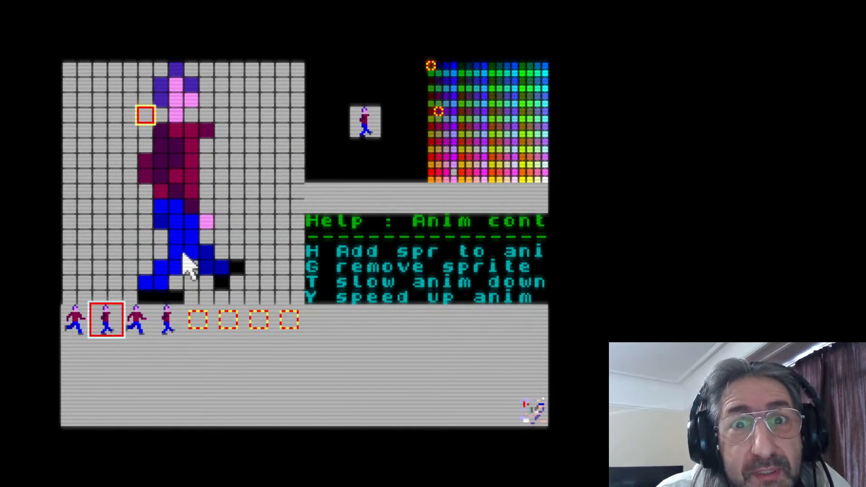
left_click(136, 332)
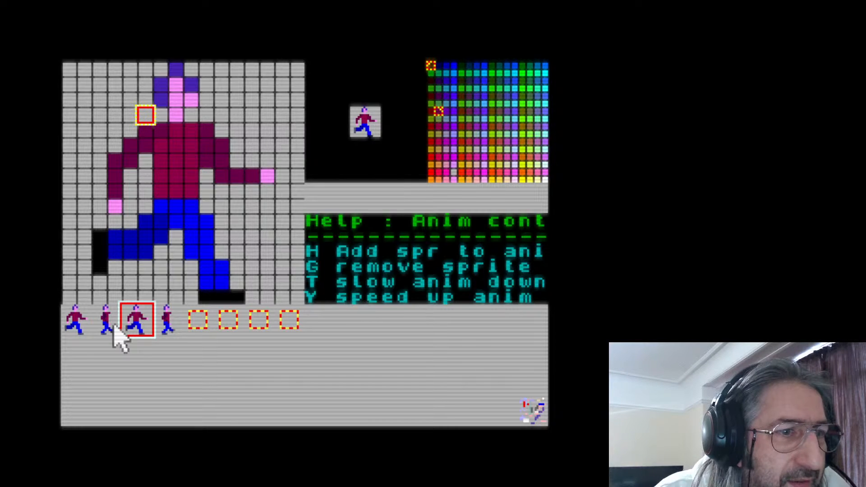
left_click(97, 328)
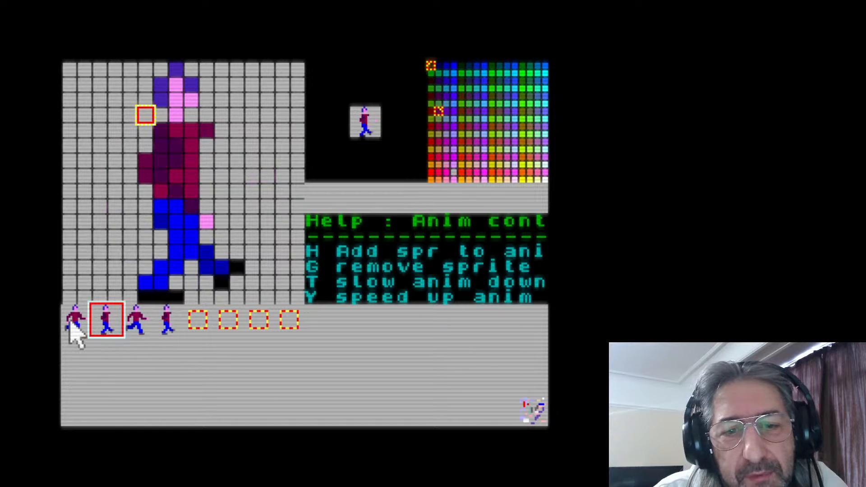
left_click(70, 322)
left_click(110, 324)
left_click(76, 316)
left_click(99, 318)
left_click(76, 320)
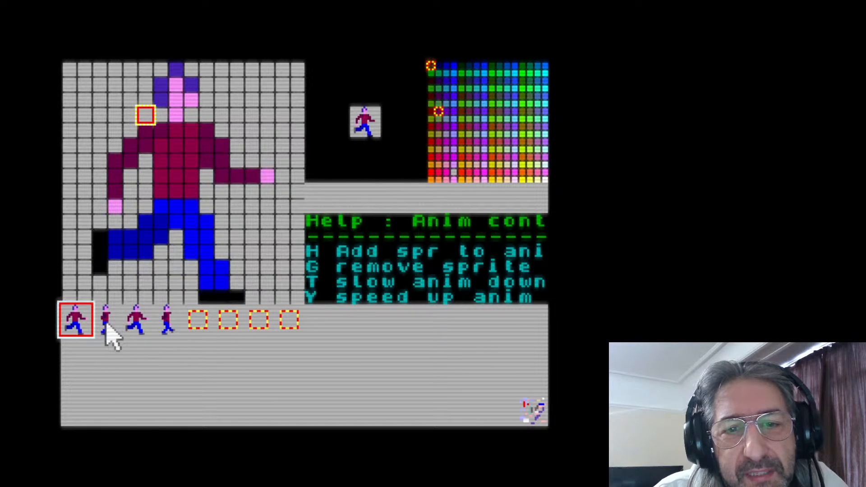
left_click(106, 325)
left_click(74, 327)
left_click(110, 326)
left_click(90, 326)
left_click(120, 325)
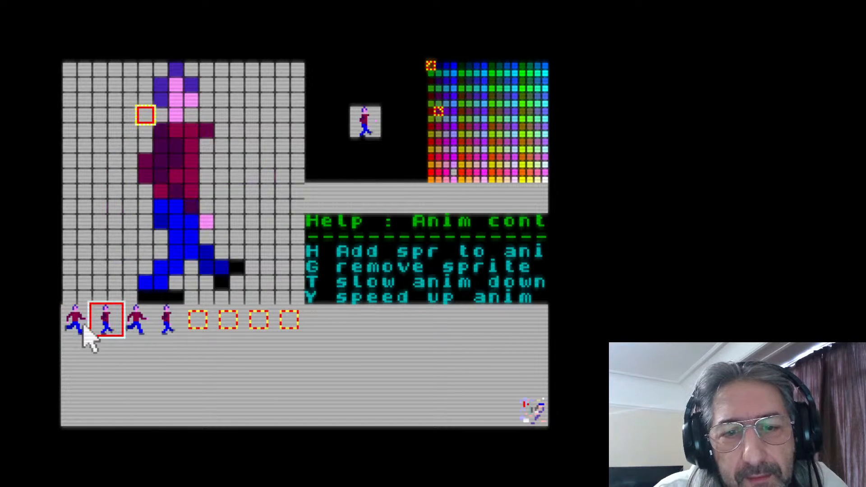
Add the four walking sprites to the animation sequence in slot order
left_click(79, 325)
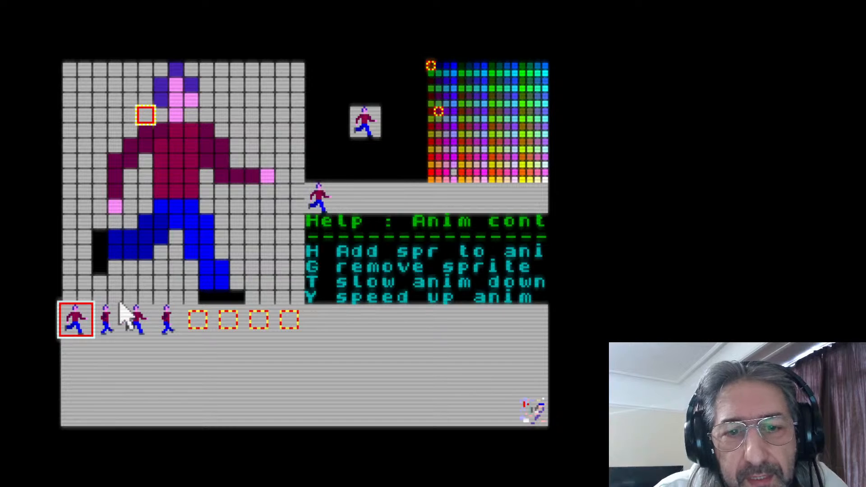
left_click(107, 322)
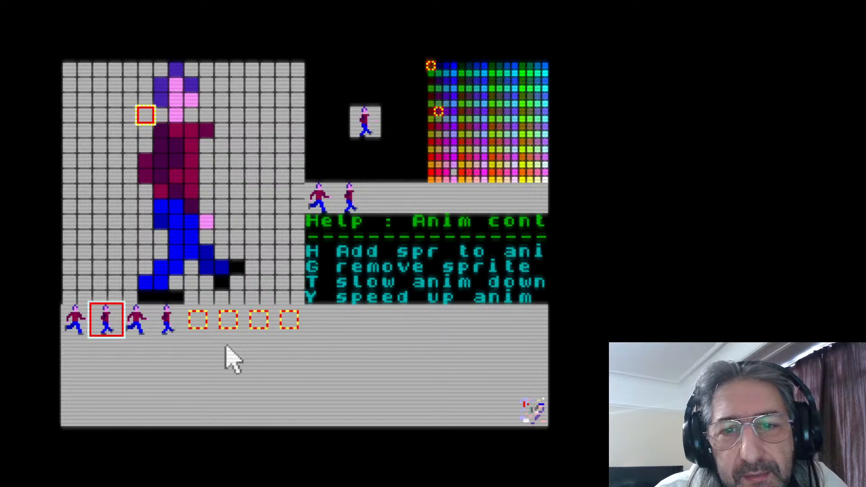
left_click(138, 321)
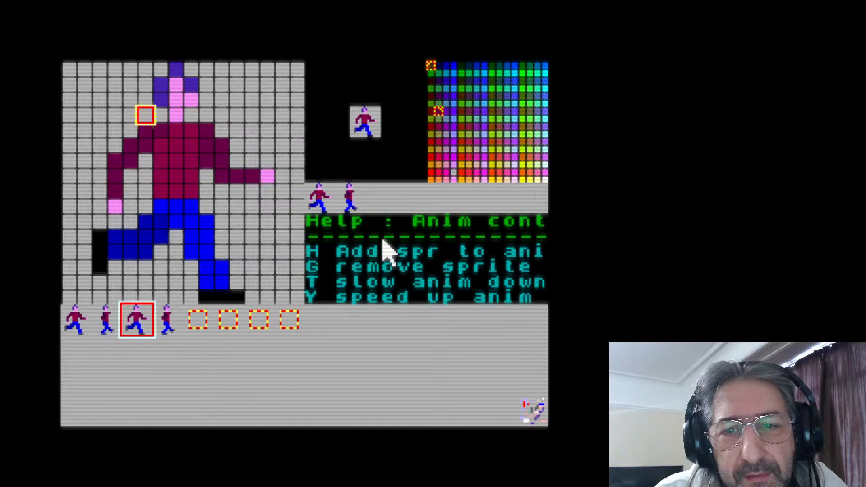
left_click(168, 319)
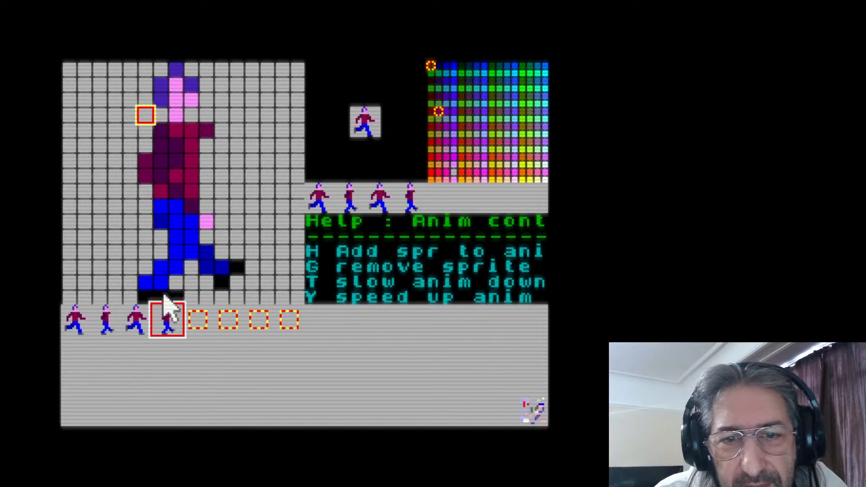
Paint a maroon forward-reaching arm ending in a pink hand on the second sprite, matching the first sprite's front arm
left_click(139, 330)
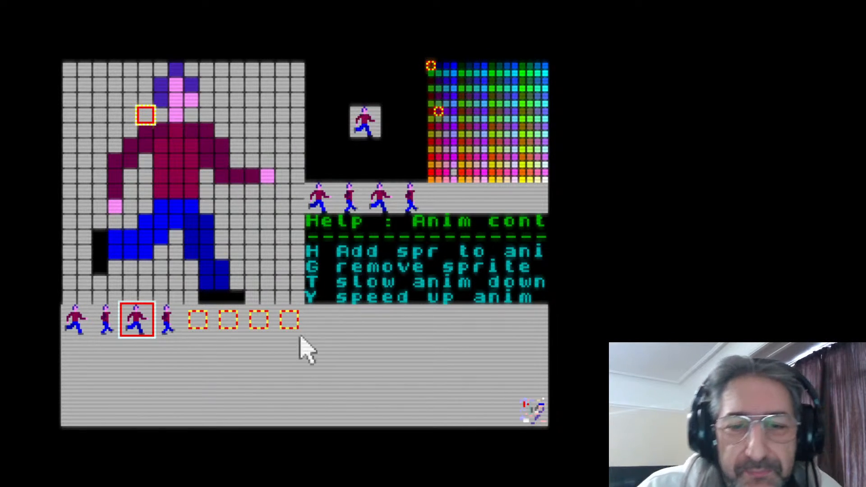
left_click(335, 324)
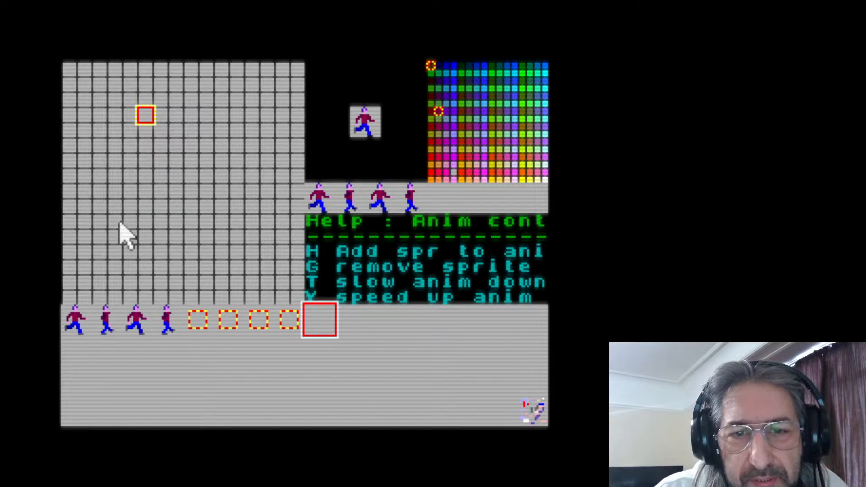
left_click(121, 326)
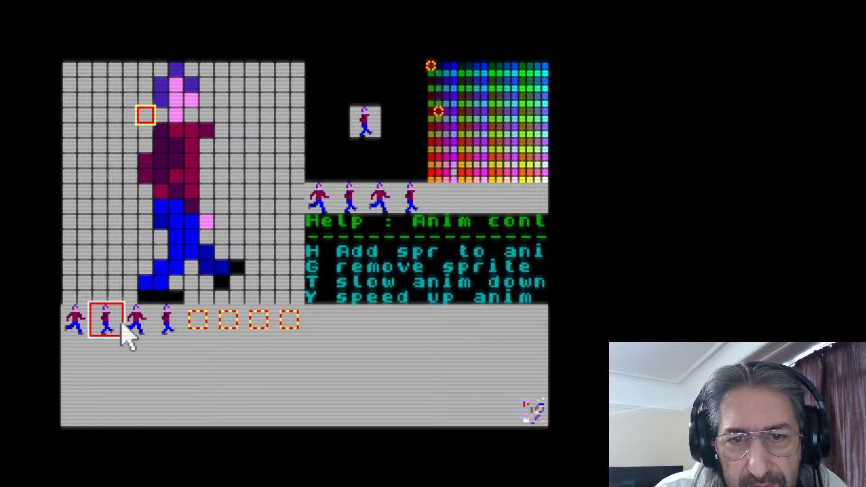
left_click(88, 325)
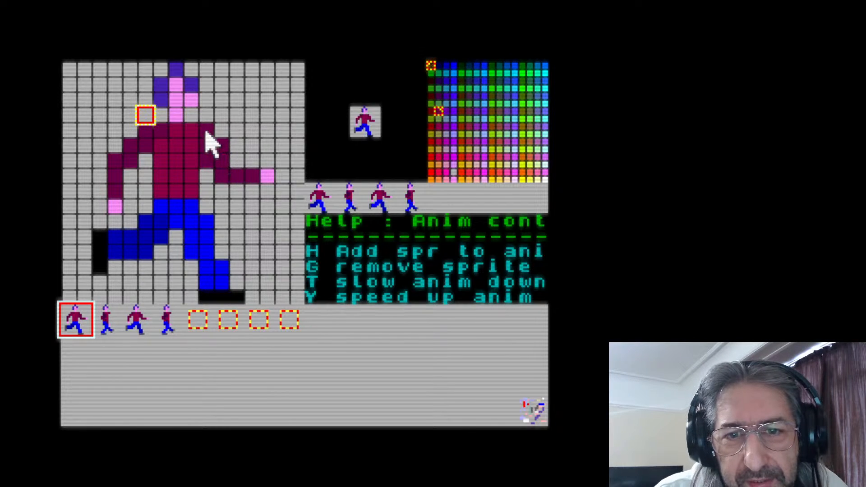
left_click(116, 329)
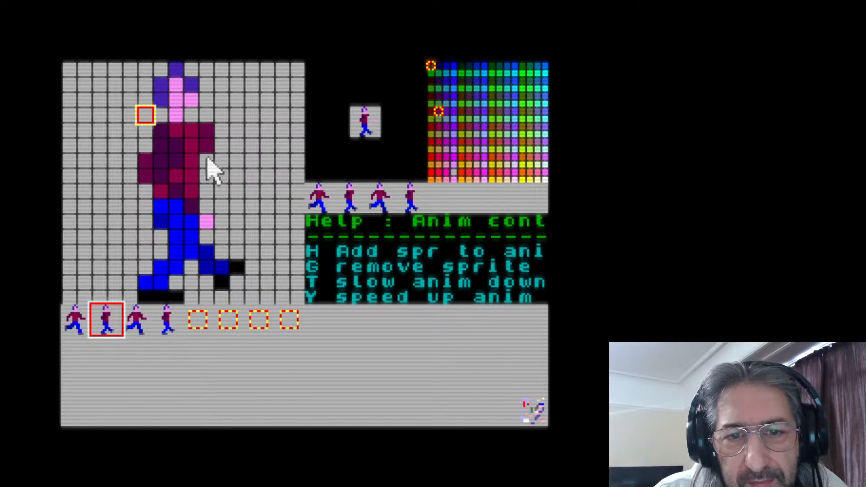
left_click(76, 324)
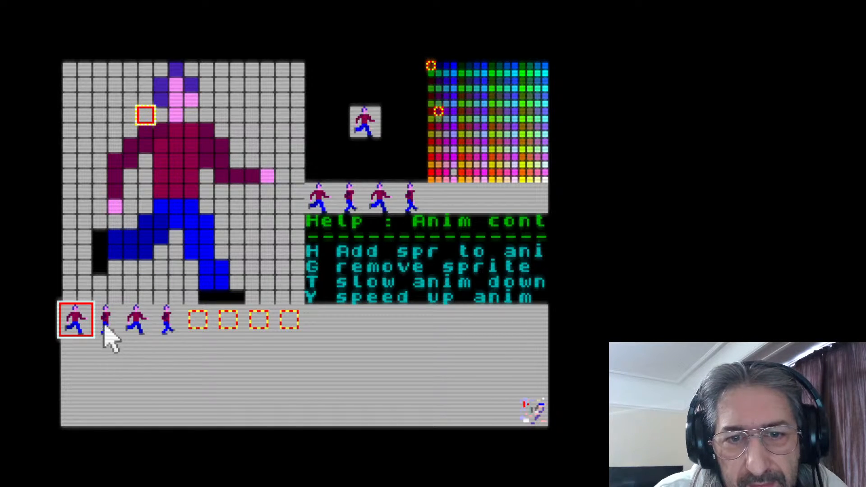
left_click(111, 318)
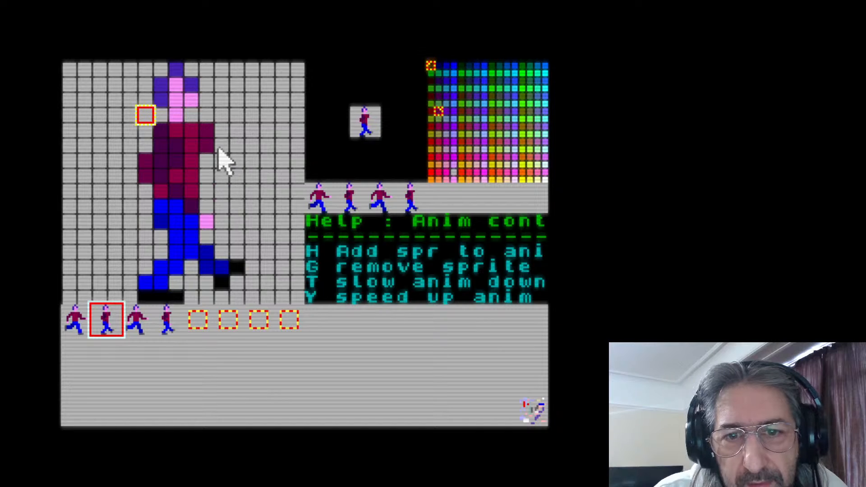
left_click_drag(212, 178, 260, 176)
left_click(267, 176)
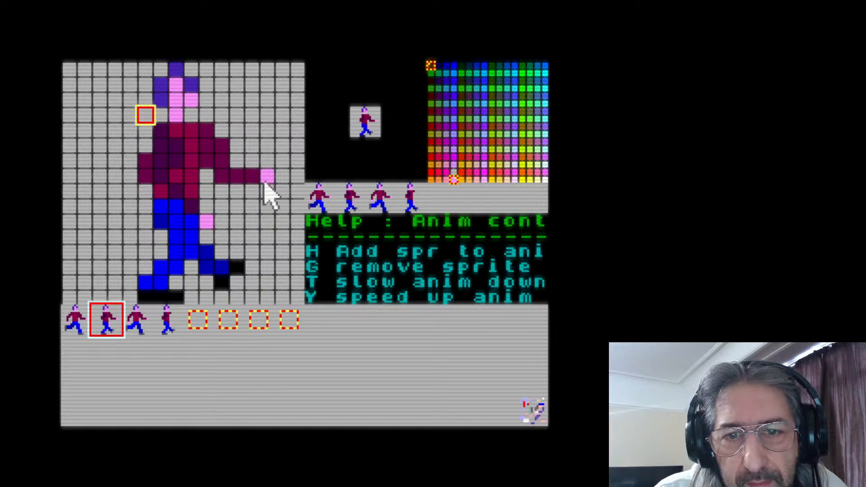
Clear the walking figures from the third and fourth sprite slots
left_click(135, 331)
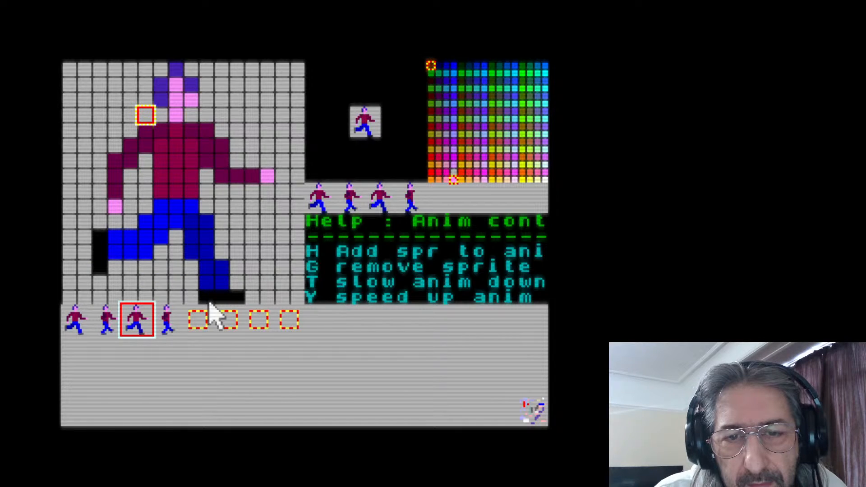
left_click(169, 326)
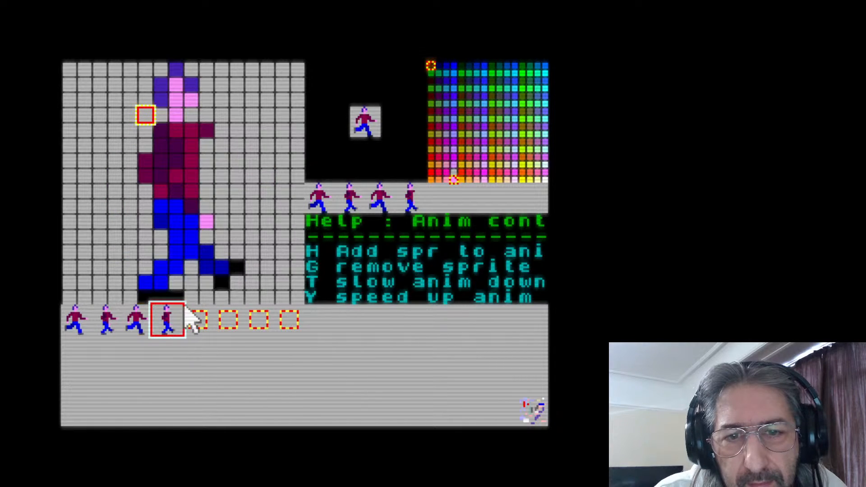
left_click(138, 321)
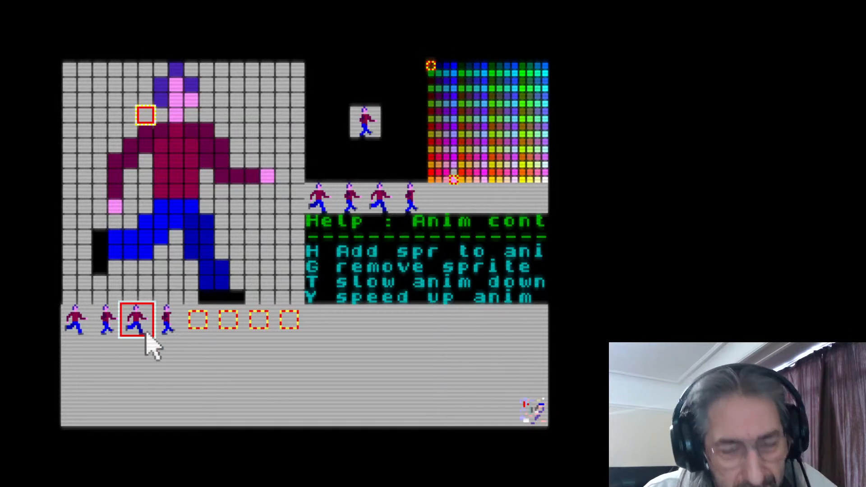
left_click(165, 319)
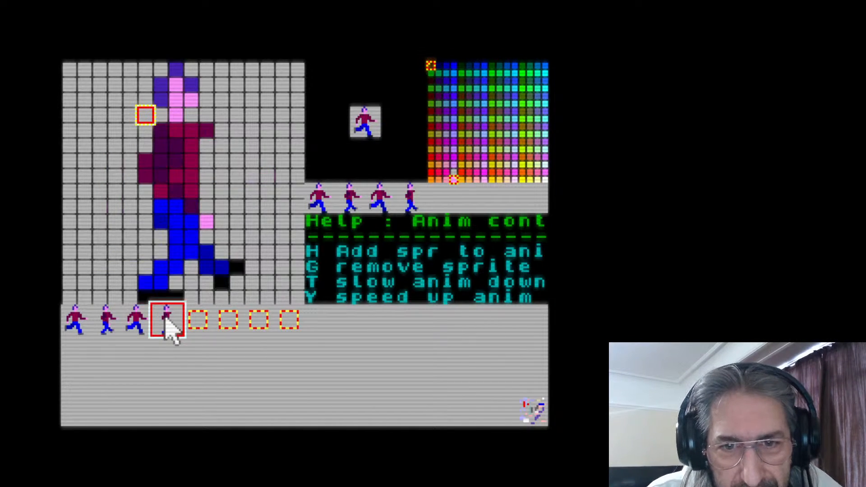
left_click(139, 324)
key("comma")
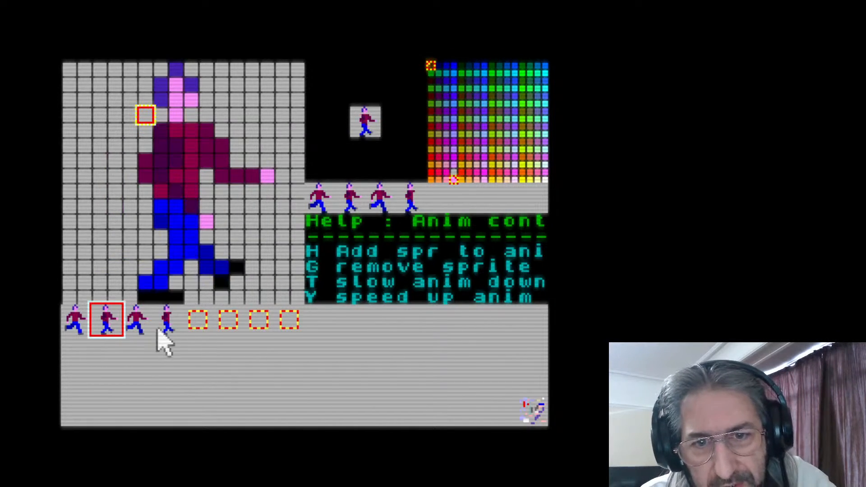
left_click(139, 318)
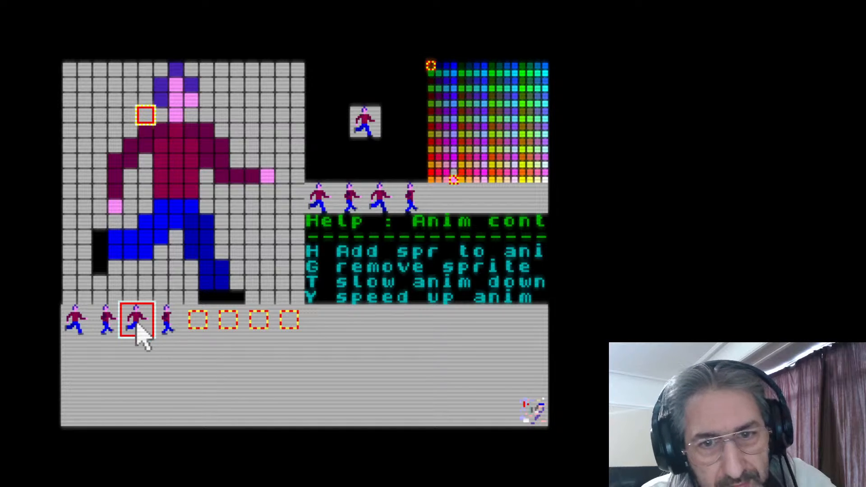
key("g")
left_click(165, 326)
key("g")
Alternate between the two remaining walking sprites to compare the leg motion with the front arm held still
left_click(109, 322)
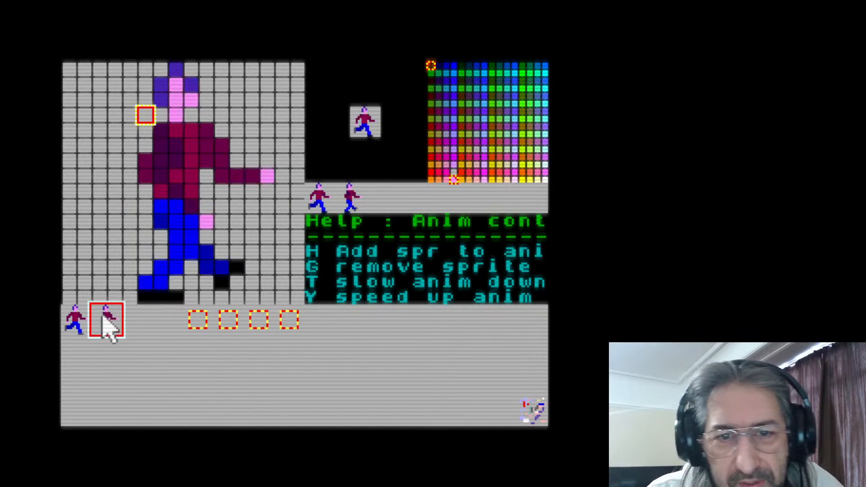
left_click(76, 318)
left_click(107, 321)
left_click(80, 317)
left_click(106, 321)
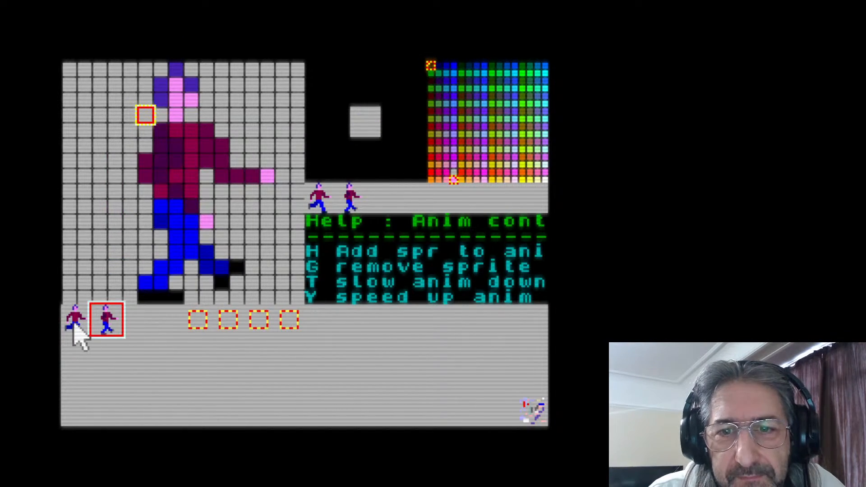
left_click(74, 323)
Paint a three-pixel dark teal barrel from above the pink hand to the edge of the second walking sprite
left_click(110, 328)
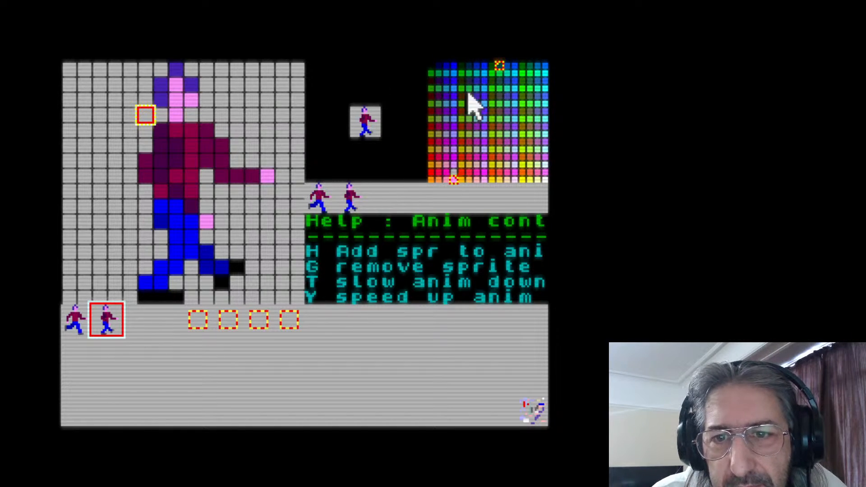
left_click(267, 161)
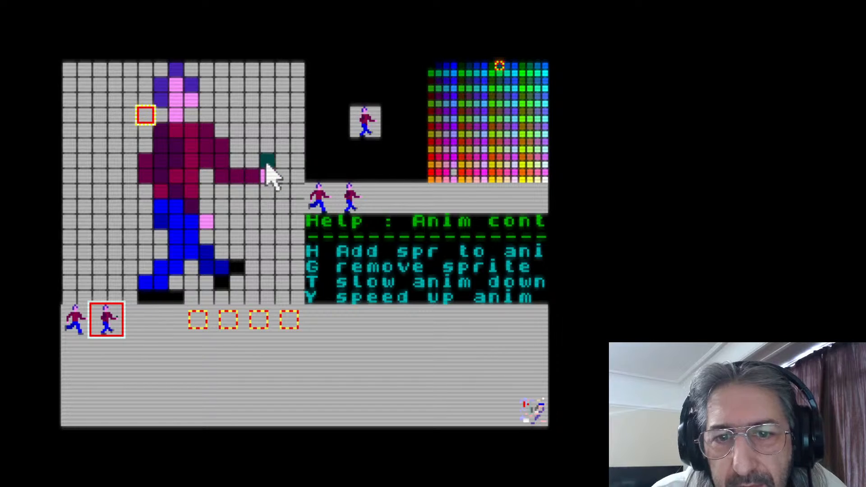
left_click(294, 158)
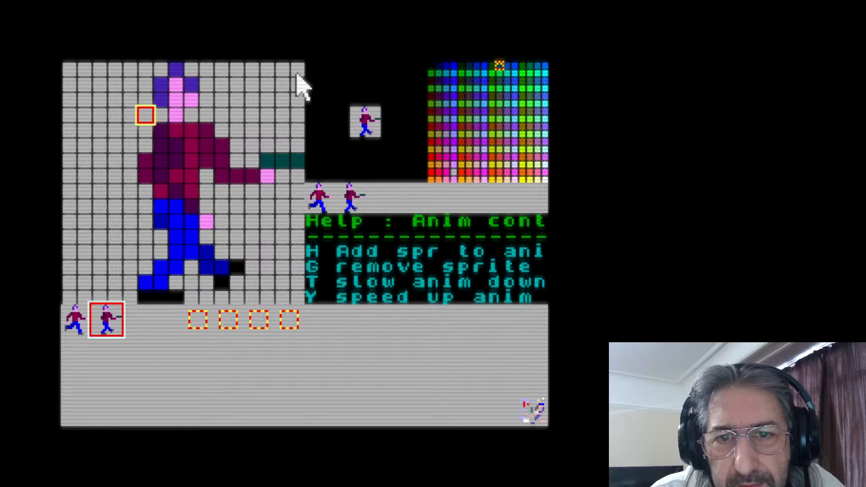
Continue the barrel line on the third sprite with two dark teal pixels at its left edge, aligned with the second sprite
left_click(150, 328)
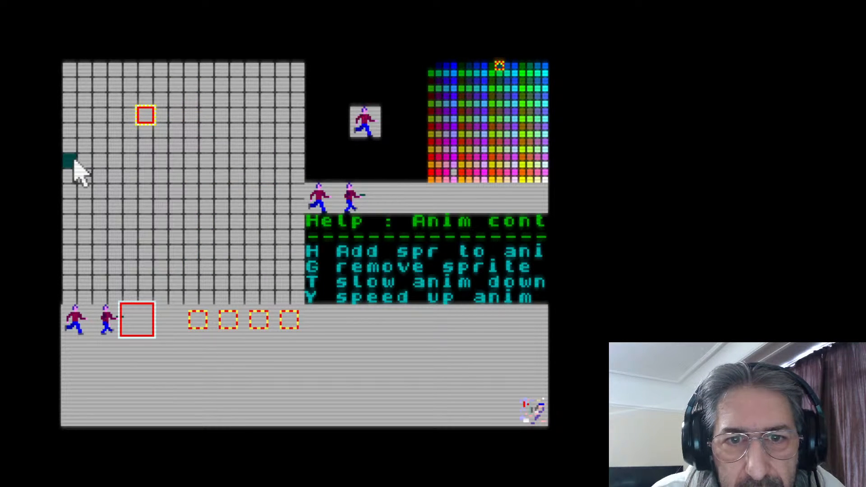
left_click(108, 326)
left_click(121, 328)
left_click(118, 329)
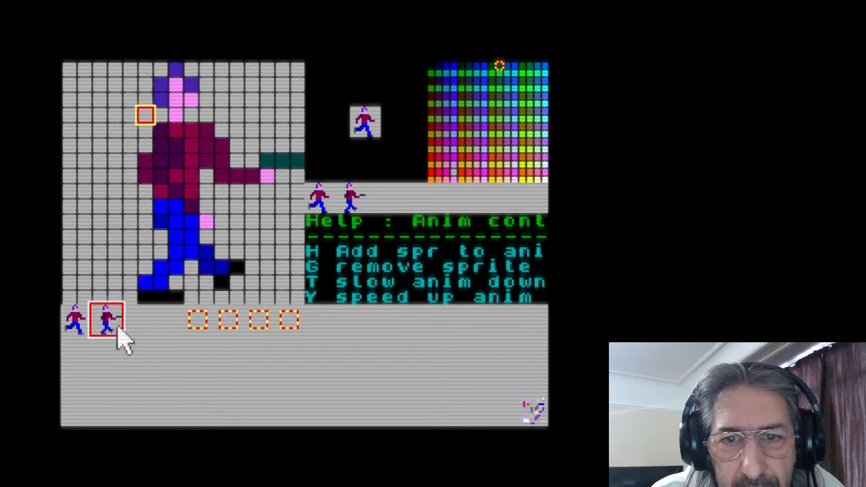
left_click(137, 326)
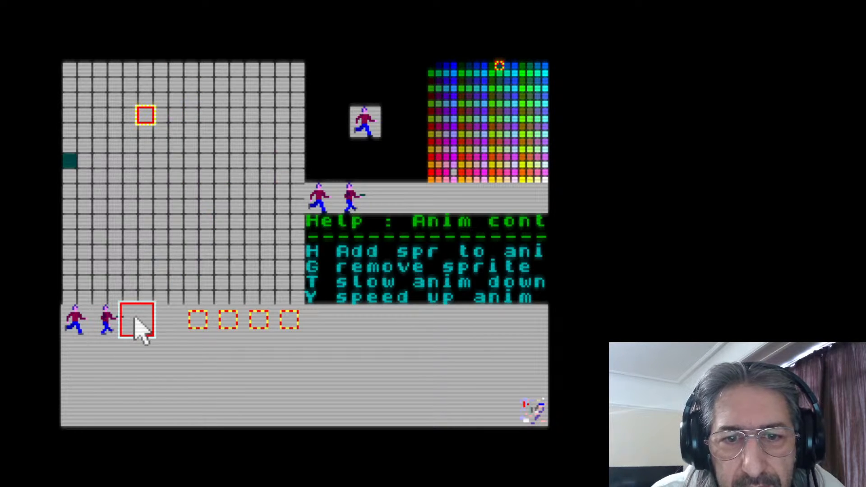
left_click(84, 161)
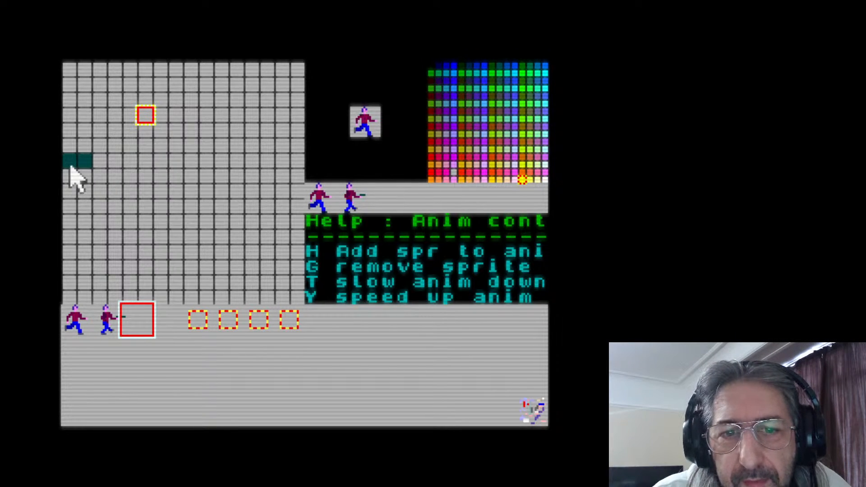
Recolour the two barrel pixels on the third sprite yellow and compare them with the first two sprites
left_click_drag(70, 165, 86, 166)
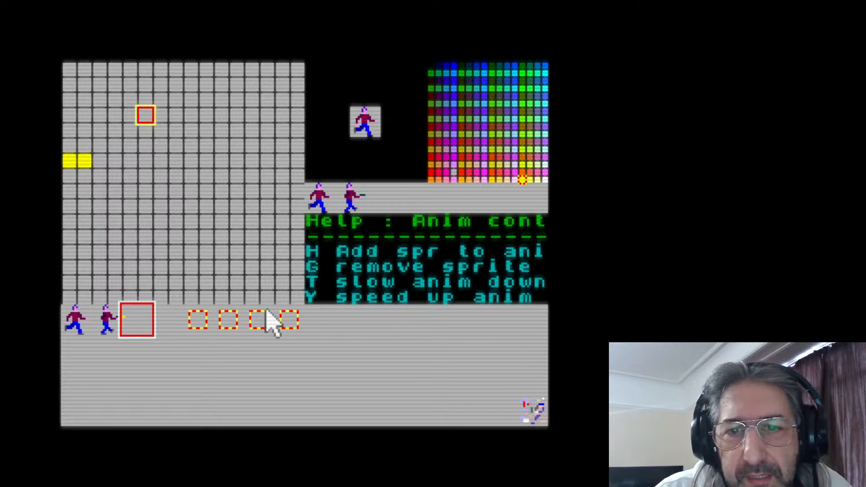
left_click(102, 327)
left_click(88, 333)
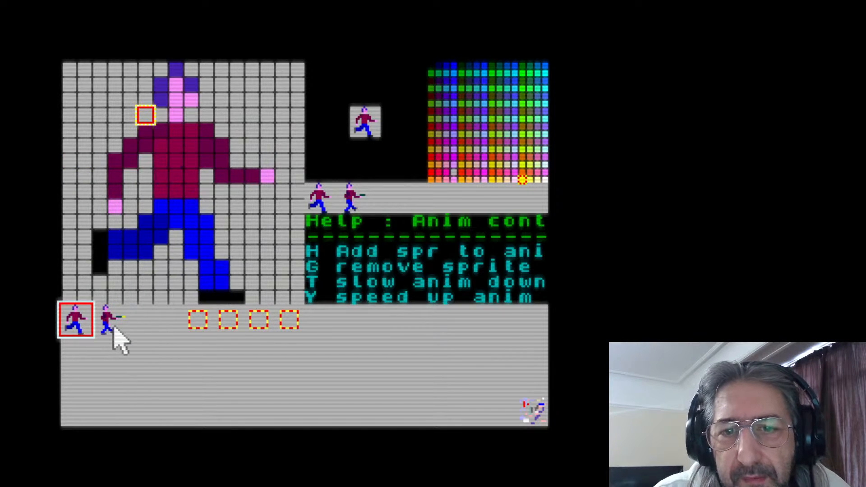
left_click(116, 334)
left_click(146, 333)
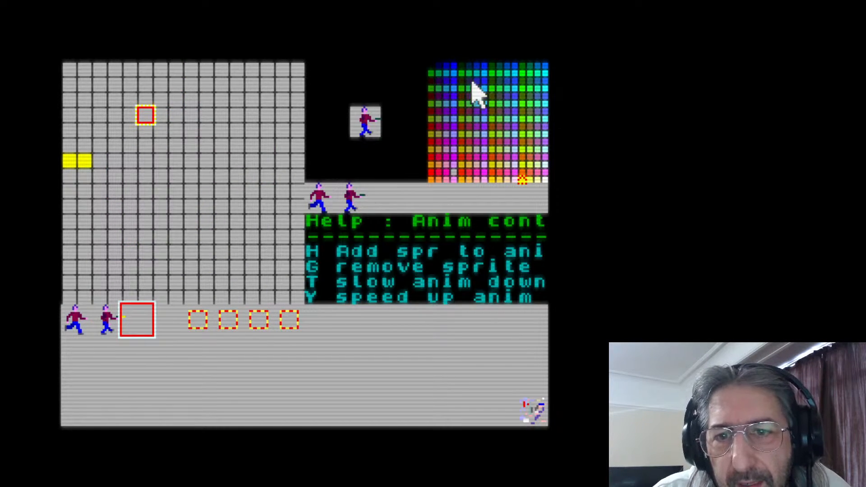
Shape the third sprite's muzzle flash as a two-pixel yellow core surrounded by a black outline
right_click(432, 68)
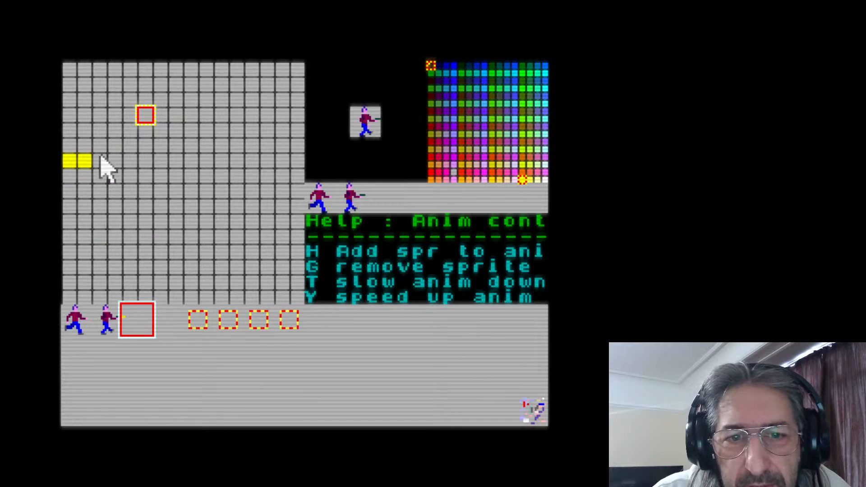
left_click_drag(67, 143, 79, 142)
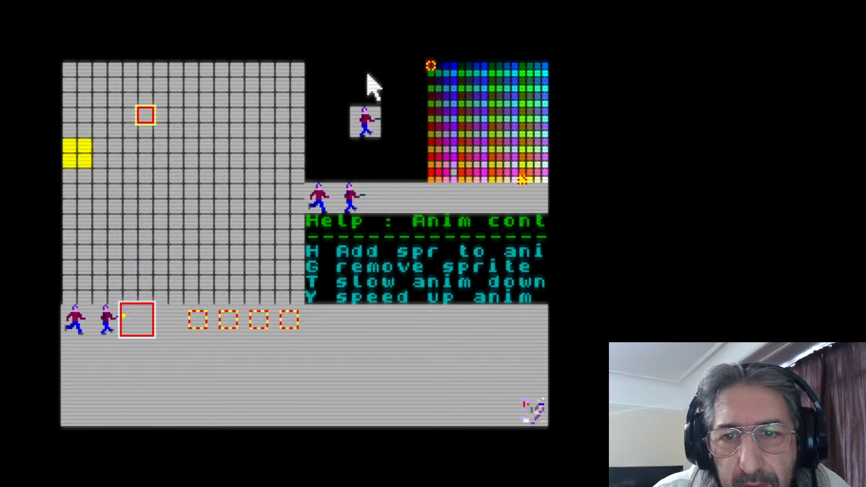
left_click(99, 160)
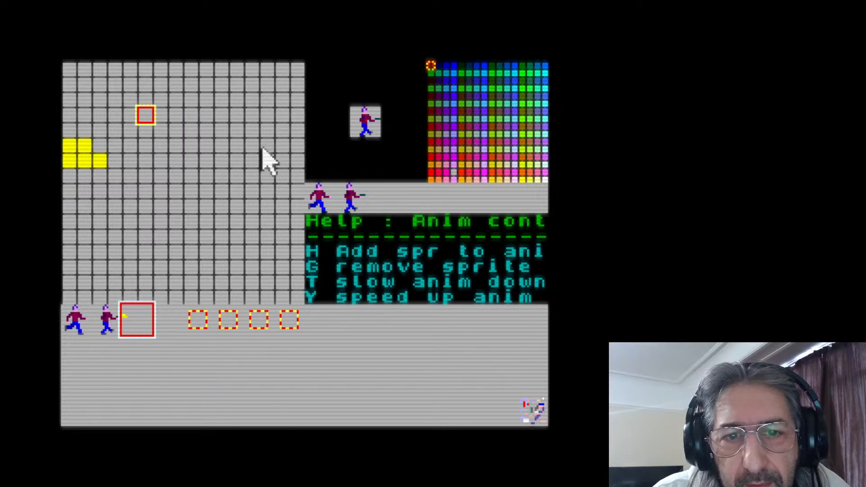
mouse_move(75, 149)
left_mouse_down()
mouse_move(106, 153)
mouse_move(95, 171)
mouse_move(79, 167)
left_mouse_up()
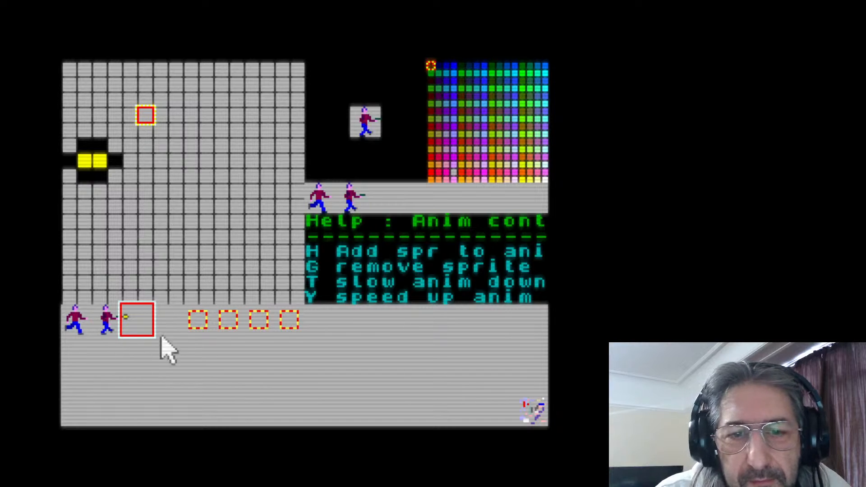
Draw a black freehand ring in the empty ninth sprite slot and thicken its upper edge
left_click(179, 318)
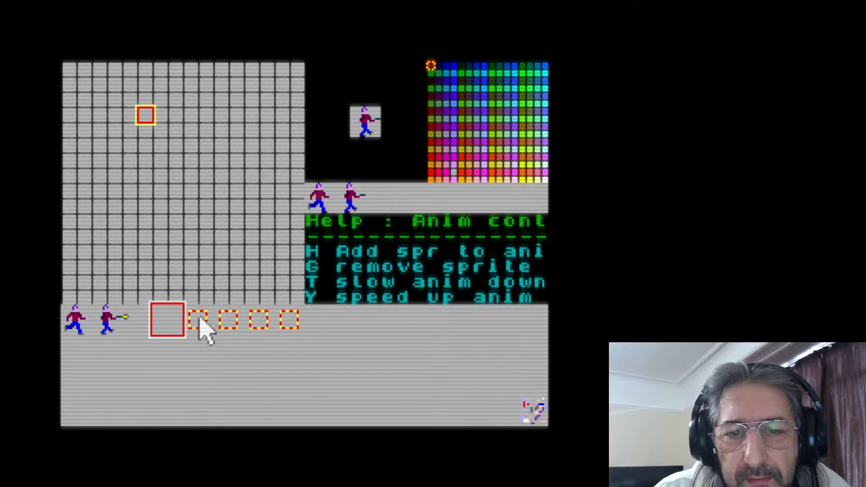
left_click(302, 317)
left_click(315, 316)
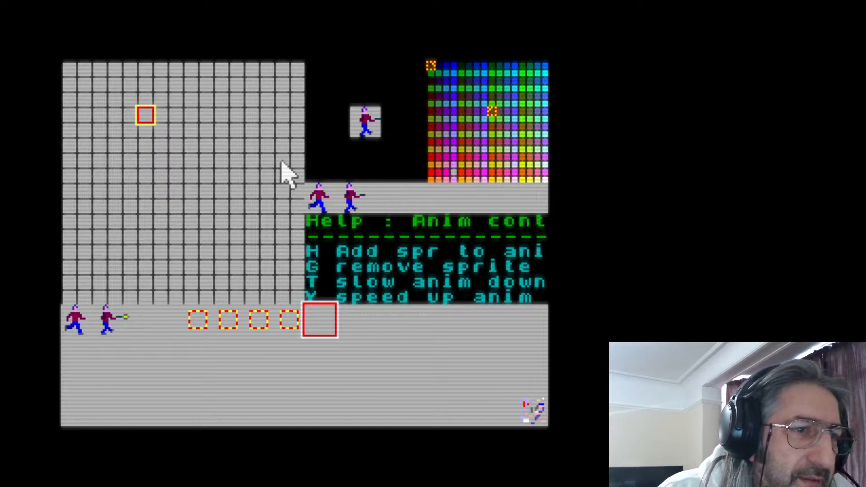
mouse_move(195, 115)
left_mouse_down()
mouse_move(139, 128)
mouse_move(113, 154)
mouse_move(116, 191)
mouse_move(149, 231)
mouse_move(191, 235)
mouse_move(234, 199)
mouse_move(231, 164)
mouse_move(206, 135)
mouse_move(164, 125)
mouse_move(227, 142)
left_mouse_up()
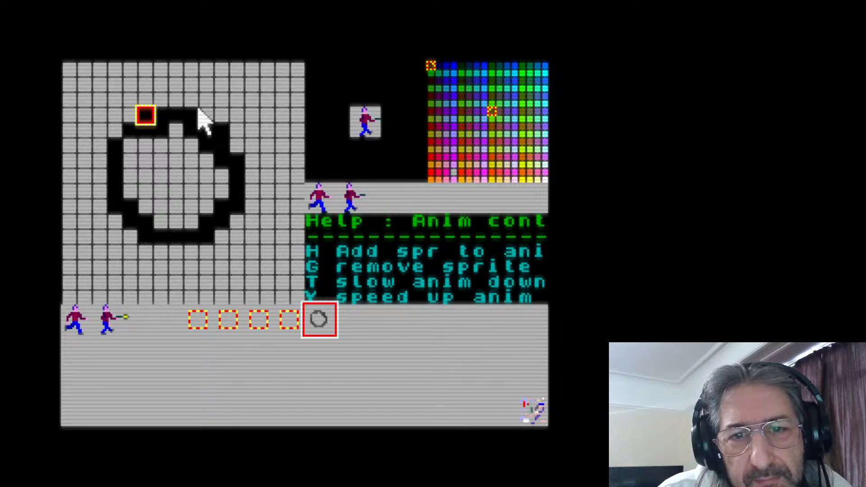
mouse_move(185, 113)
left_mouse_down()
mouse_move(167, 122)
mouse_move(159, 114)
mouse_move(161, 100)
mouse_move(213, 122)
left_mouse_up()
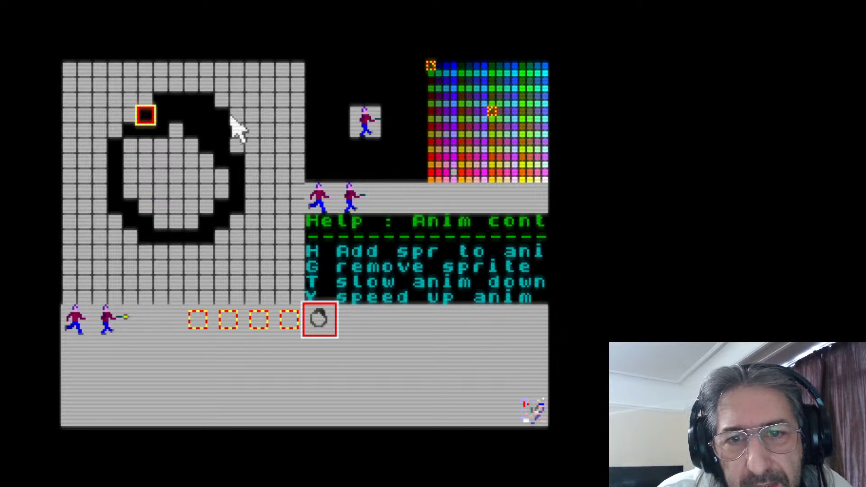
Outline a larger black circle around the ring, from its top down the right side, along the bottom and up the left
left_click(233, 117)
left_click(255, 132)
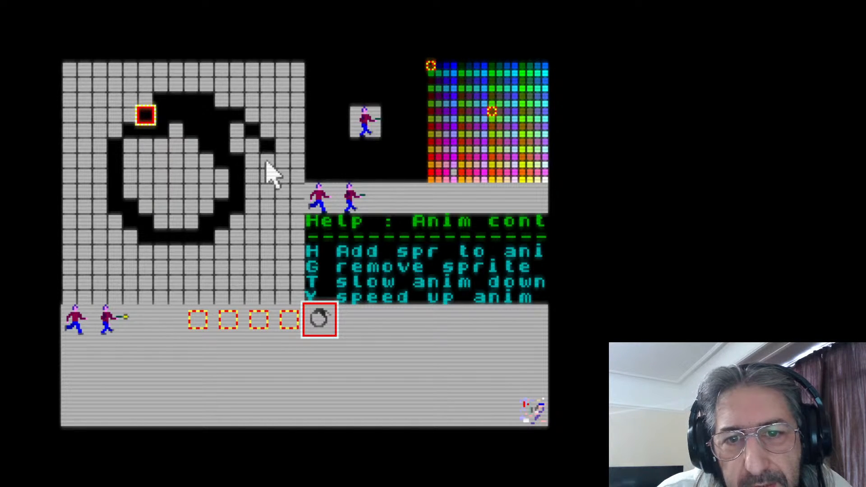
left_click(266, 162)
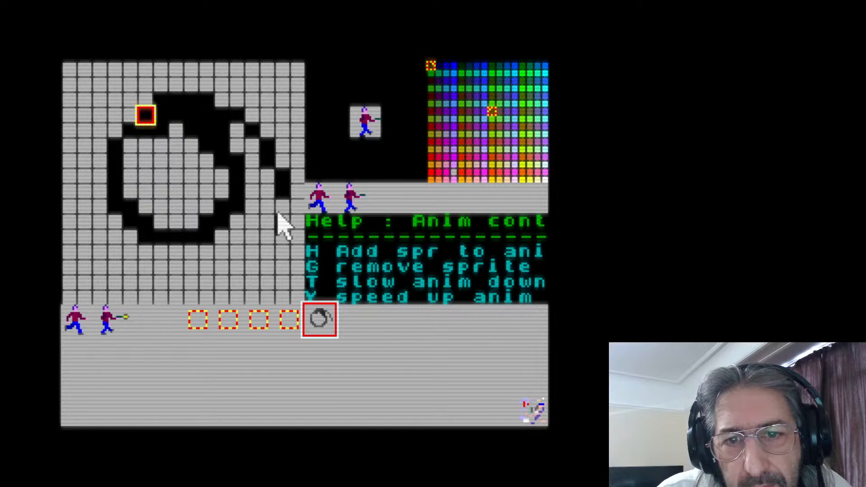
left_click(266, 238)
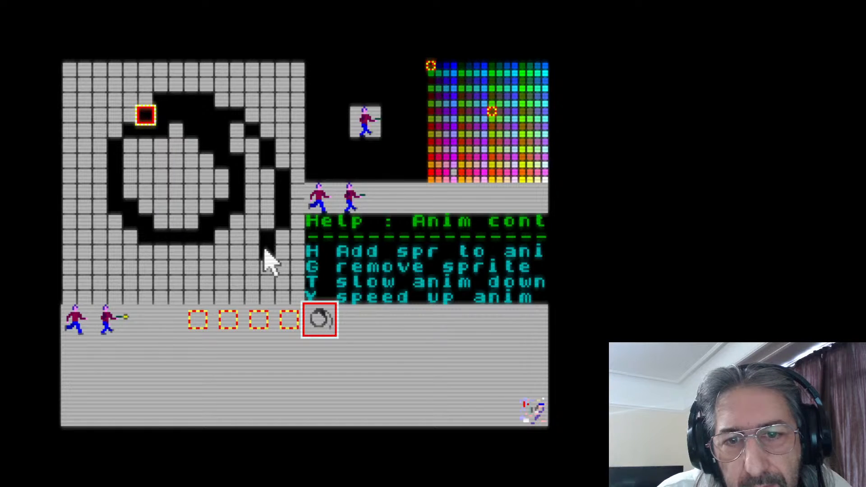
left_click(264, 249)
left_click(248, 263)
left_click(223, 283)
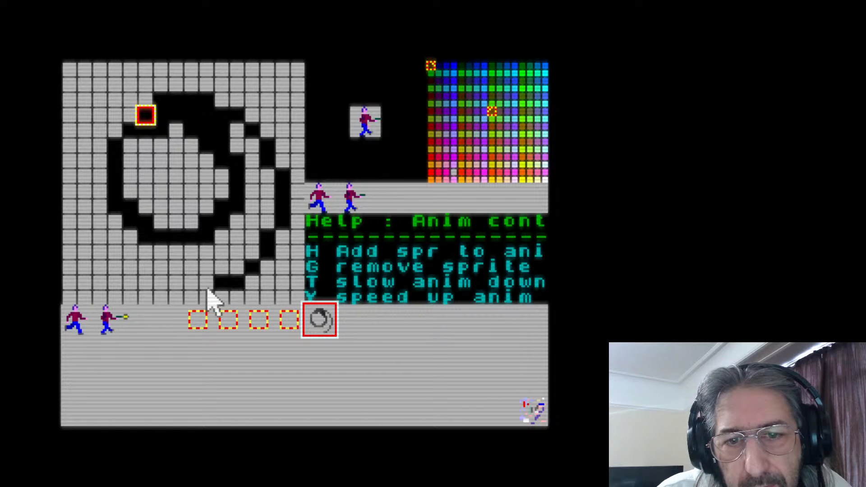
left_click(197, 296)
left_click(202, 296)
left_click(178, 294)
left_click(163, 295)
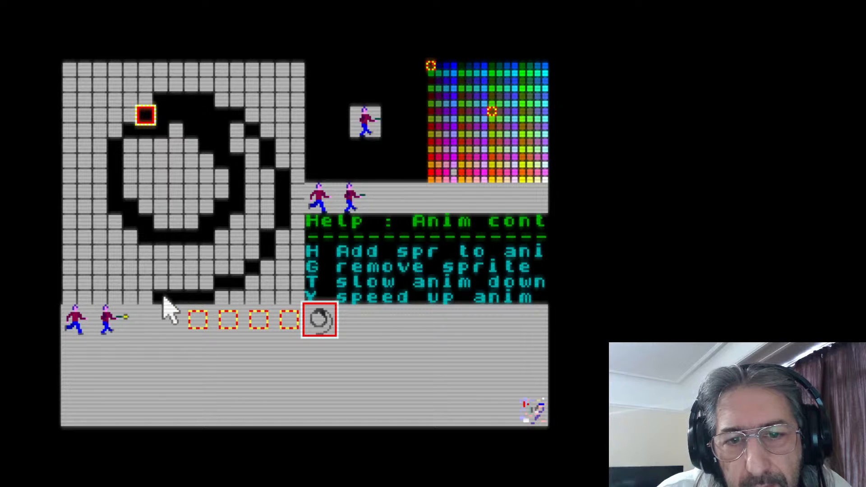
mouse_move(145, 280)
left_mouse_down()
mouse_move(127, 281)
mouse_move(110, 261)
mouse_move(98, 223)
mouse_move(82, 214)
mouse_move(98, 149)
mouse_move(137, 123)
left_mouse_up()
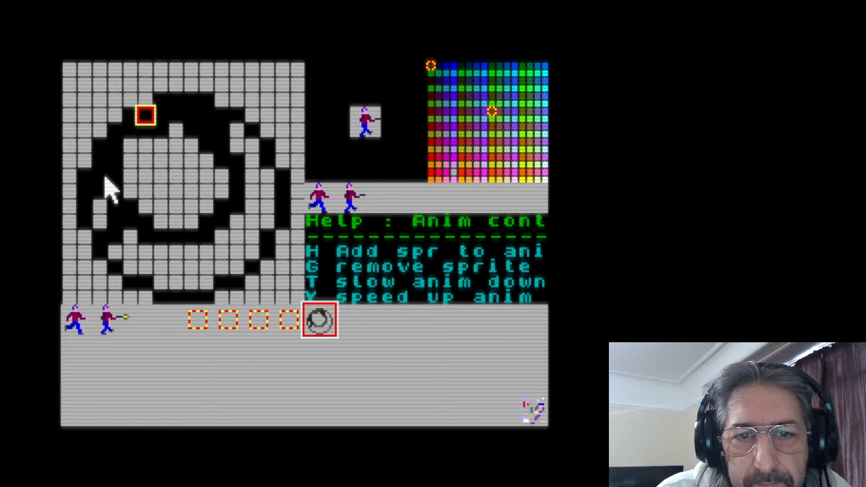
Fill the large circle with black, leaving a small grey highlight near its upper left
mouse_move(105, 176)
left_mouse_down()
mouse_move(99, 213)
mouse_move(129, 221)
mouse_move(120, 251)
mouse_move(195, 277)
mouse_move(154, 278)
mouse_move(218, 277)
mouse_move(231, 262)
mouse_move(146, 246)
mouse_move(280, 249)
left_mouse_up()
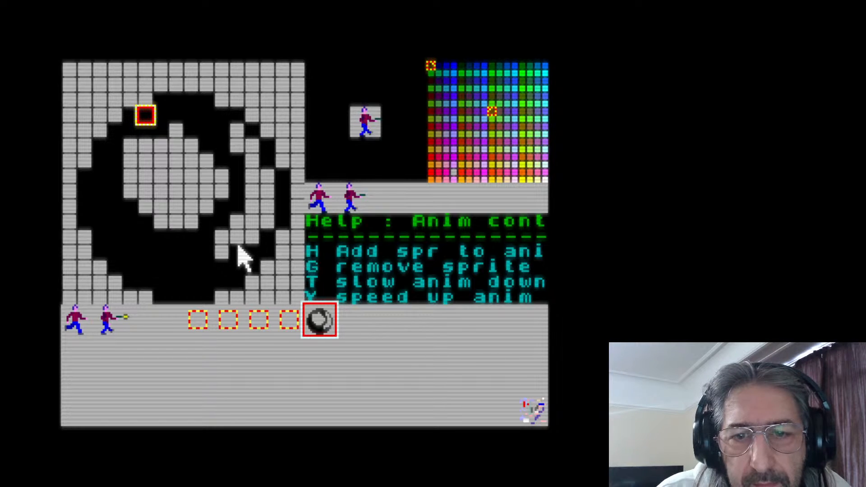
mouse_move(243, 234)
left_mouse_down()
mouse_move(214, 251)
mouse_move(223, 240)
mouse_move(246, 242)
mouse_move(268, 208)
mouse_move(266, 221)
mouse_move(267, 179)
mouse_move(240, 205)
mouse_move(240, 136)
mouse_move(251, 162)
mouse_move(248, 206)
mouse_move(235, 223)
mouse_move(229, 177)
mouse_move(210, 173)
mouse_move(177, 217)
mouse_move(192, 129)
mouse_move(208, 209)
mouse_move(168, 216)
mouse_move(197, 198)
mouse_move(162, 138)
left_mouse_up()
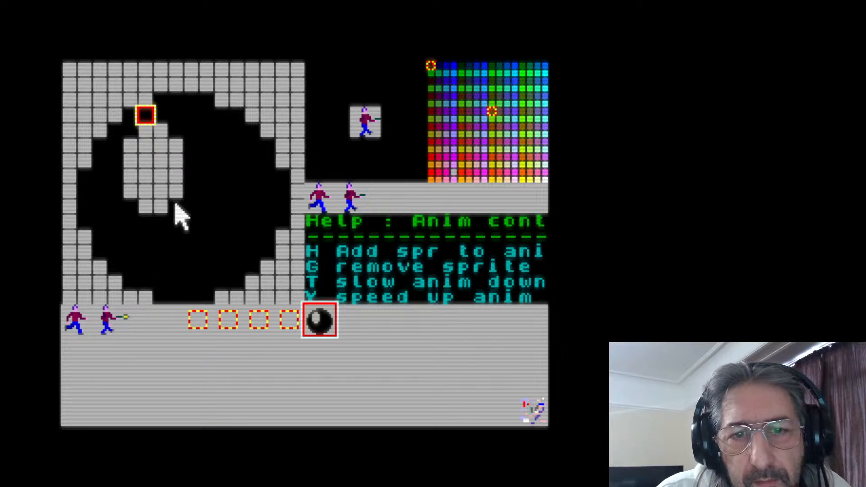
mouse_move(183, 192)
left_mouse_down()
mouse_move(143, 204)
mouse_move(169, 200)
mouse_move(120, 195)
mouse_move(127, 185)
mouse_move(143, 198)
mouse_move(217, 216)
left_mouse_up()
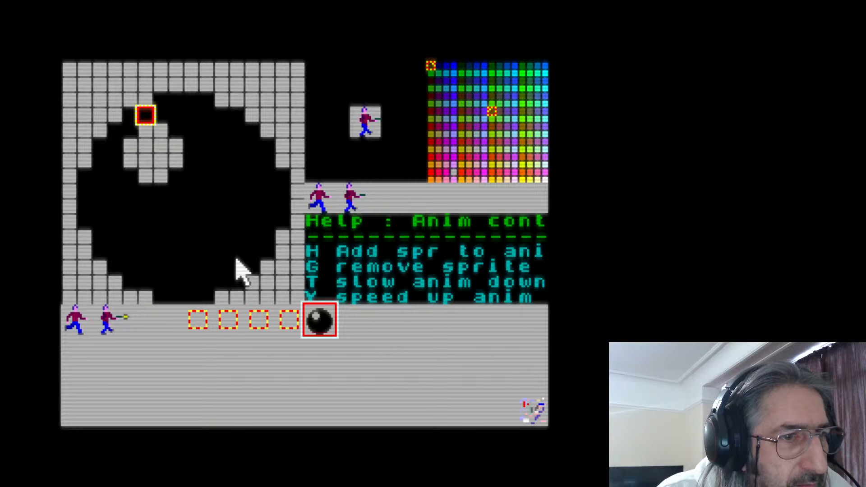
Repaint the whole black ball bright red, keeping the grey highlight
left_click(522, 180)
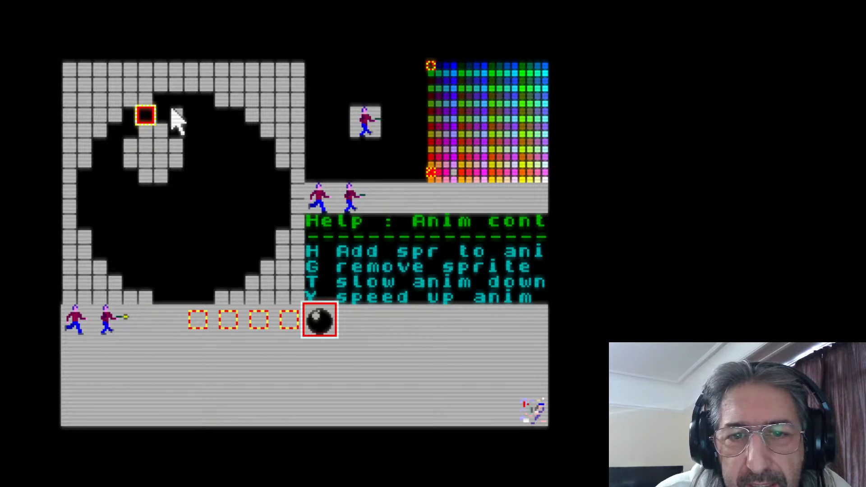
left_click(176, 114)
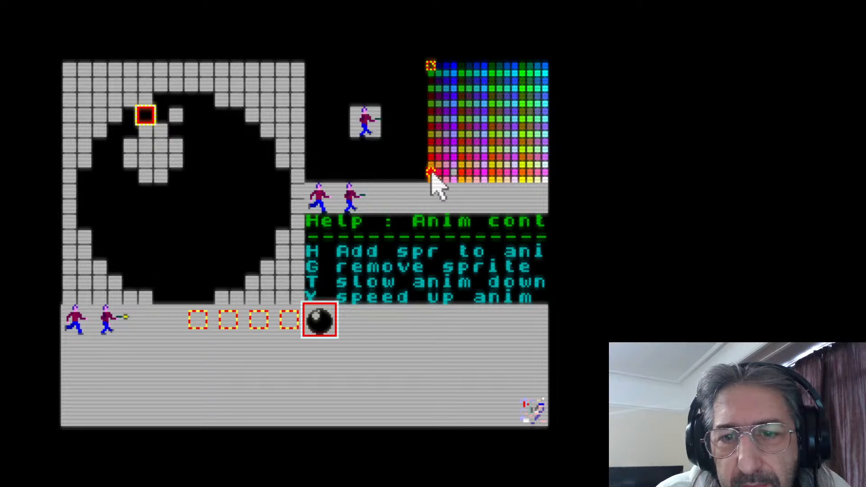
left_click(172, 111)
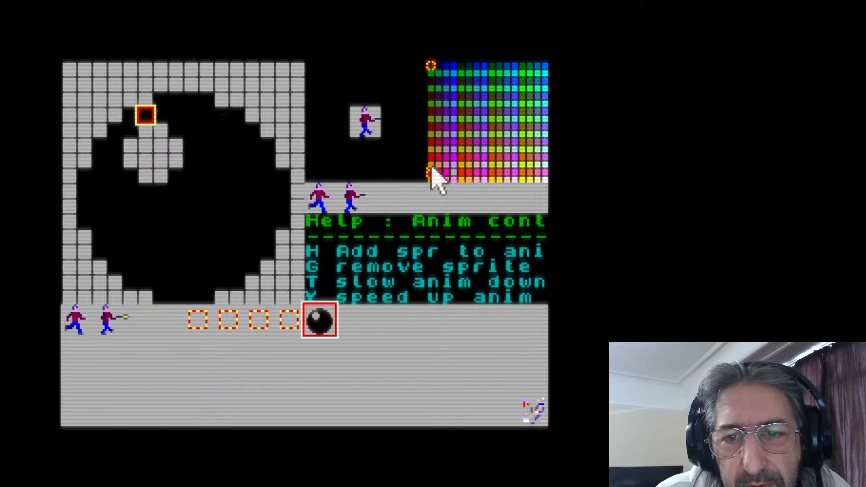
mouse_move(128, 109)
left_mouse_down()
mouse_move(174, 101)
mouse_move(202, 107)
mouse_move(169, 116)
mouse_move(236, 119)
mouse_move(182, 129)
mouse_move(250, 131)
mouse_move(202, 140)
mouse_move(193, 155)
mouse_move(265, 150)
mouse_move(261, 171)
mouse_move(276, 171)
mouse_move(277, 189)
left_mouse_up()
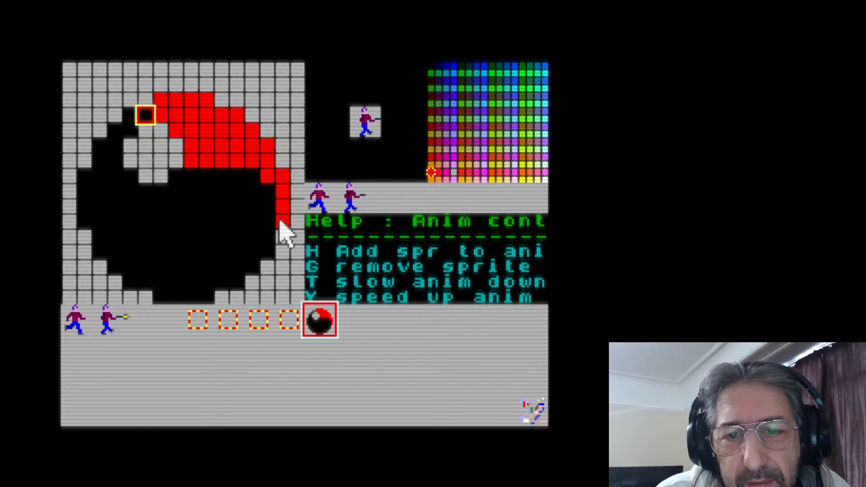
mouse_move(280, 223)
left_mouse_down()
mouse_move(269, 181)
mouse_move(265, 243)
mouse_move(251, 264)
mouse_move(251, 134)
mouse_move(242, 203)
mouse_move(249, 202)
mouse_move(240, 177)
mouse_move(185, 181)
mouse_move(185, 188)
mouse_move(225, 191)
mouse_move(183, 202)
mouse_move(229, 207)
mouse_move(171, 213)
mouse_move(263, 215)
mouse_move(204, 224)
mouse_move(236, 230)
mouse_move(149, 250)
mouse_move(271, 261)
mouse_move(227, 279)
mouse_move(235, 278)
mouse_move(234, 257)
mouse_move(204, 255)
mouse_move(188, 301)
mouse_move(165, 297)
mouse_move(175, 274)
mouse_move(134, 277)
mouse_move(139, 270)
mouse_move(116, 265)
mouse_move(116, 247)
mouse_move(100, 246)
mouse_move(101, 228)
mouse_move(89, 224)
mouse_move(87, 181)
mouse_move(95, 183)
mouse_move(97, 155)
mouse_move(114, 130)
mouse_move(138, 116)
mouse_move(118, 156)
mouse_move(118, 173)
mouse_move(134, 180)
mouse_move(106, 190)
mouse_move(174, 198)
mouse_move(138, 218)
left_mouse_up()
mouse_move(127, 210)
left_mouse_down()
mouse_move(118, 232)
mouse_move(156, 239)
mouse_move(128, 265)
left_mouse_up()
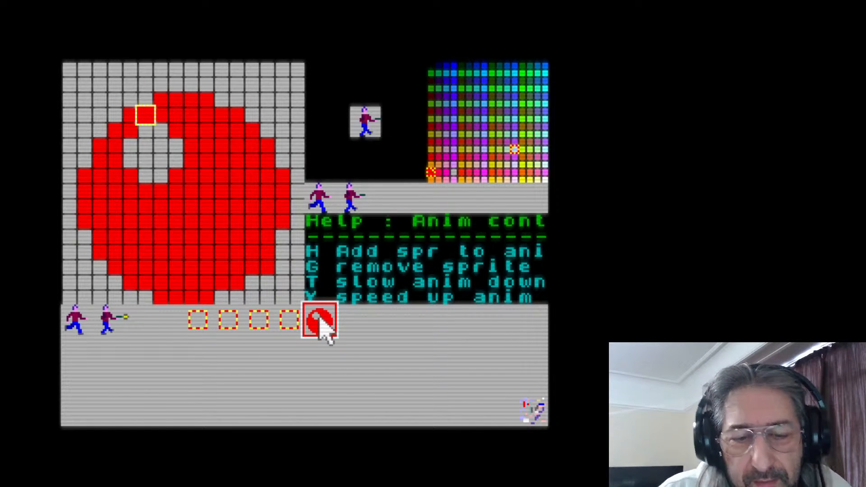
Copy the red ball into the tenth slot, paint a grey highlight at its upper right and cover the original highlight with red
left_click(354, 326)
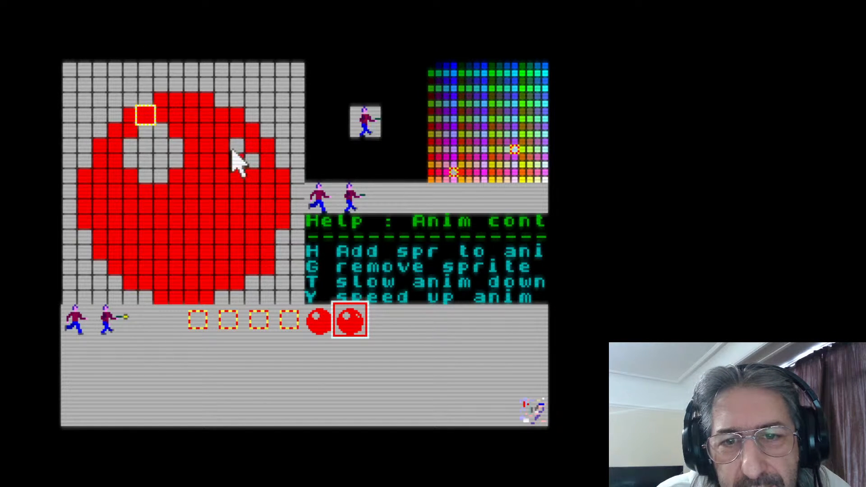
left_click(209, 165)
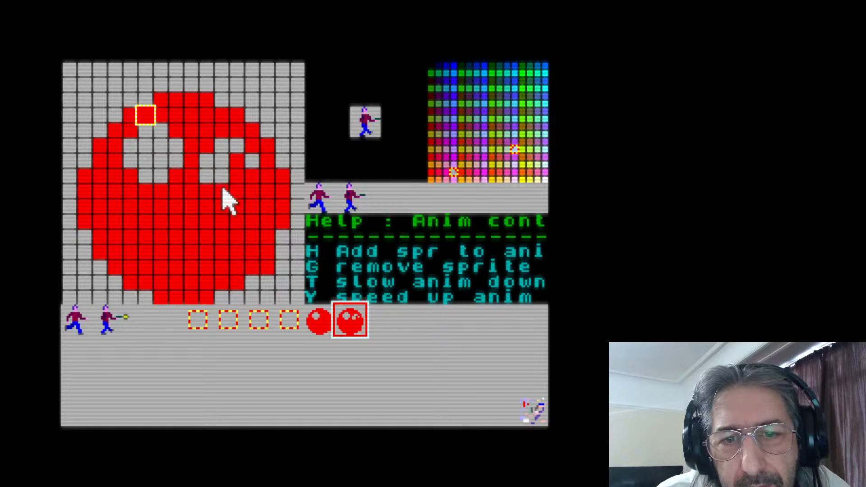
left_click(224, 191)
left_click(238, 189)
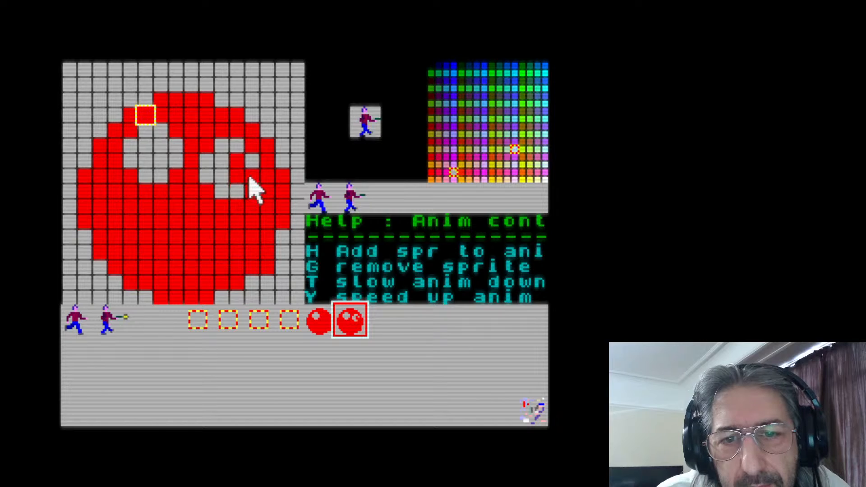
left_click(235, 178)
left_click(237, 164)
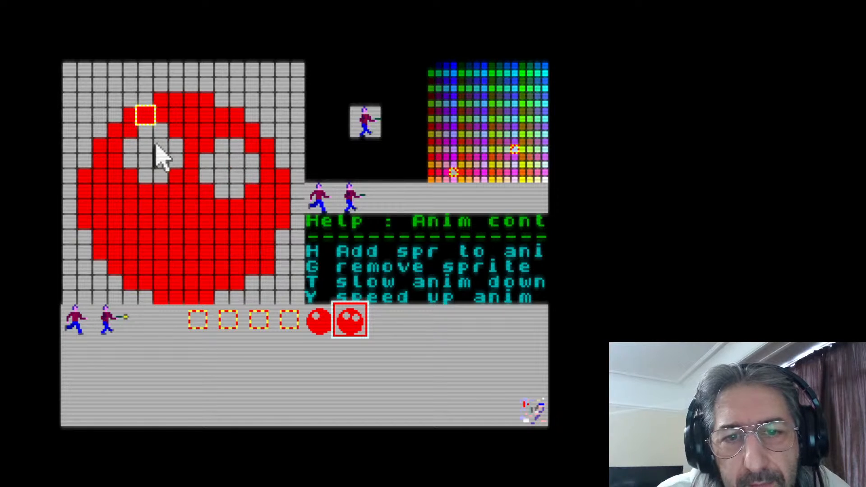
mouse_move(180, 124)
left_mouse_down()
mouse_move(149, 131)
mouse_move(140, 148)
mouse_move(169, 155)
mouse_move(179, 146)
mouse_move(123, 148)
mouse_move(156, 164)
left_mouse_up()
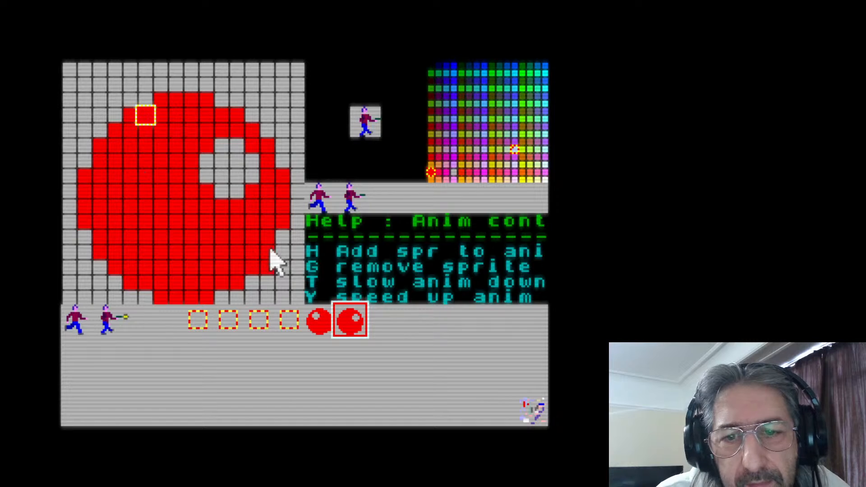
left_click(319, 329)
left_click(348, 333)
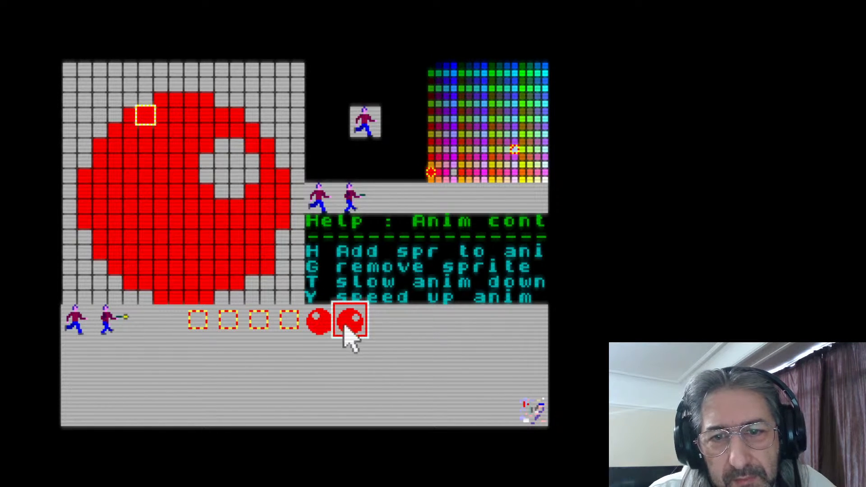
Copy the ninth slot's red ball into the tenth slot again and shift its grey highlight one pixel to the right
left_click(323, 326)
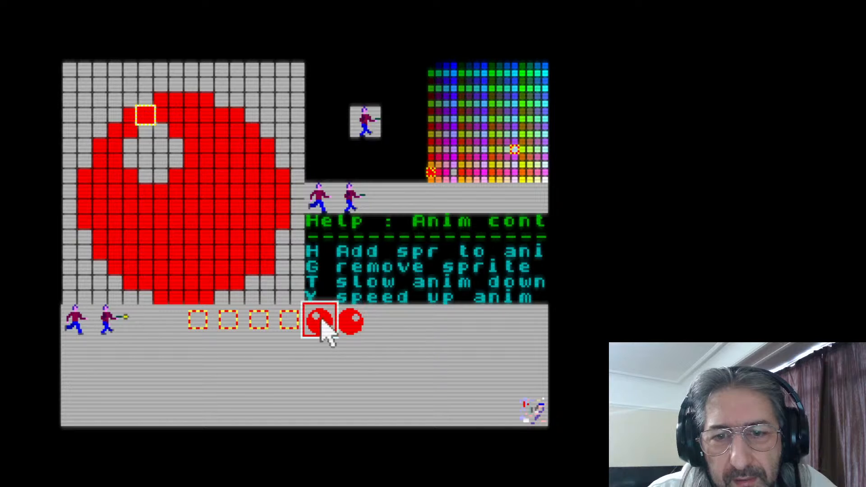
left_click(353, 332)
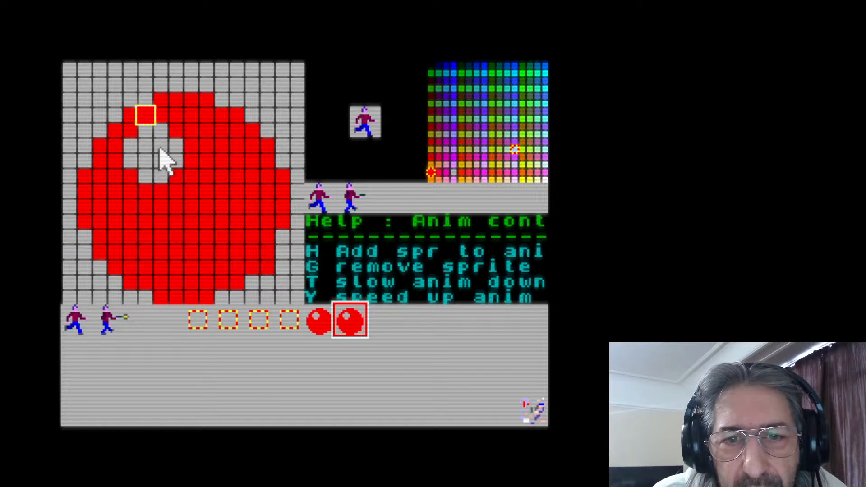
right_click(166, 128)
left_click(179, 127)
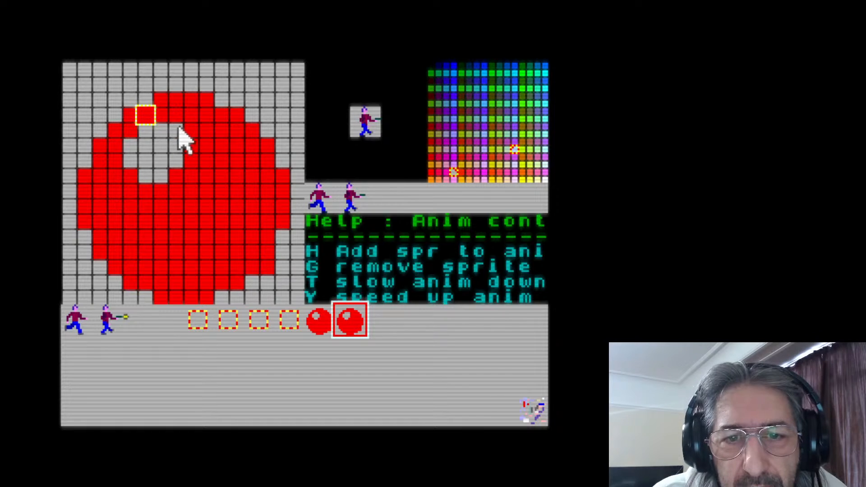
left_click_drag(171, 148, 190, 144)
left_click(176, 169)
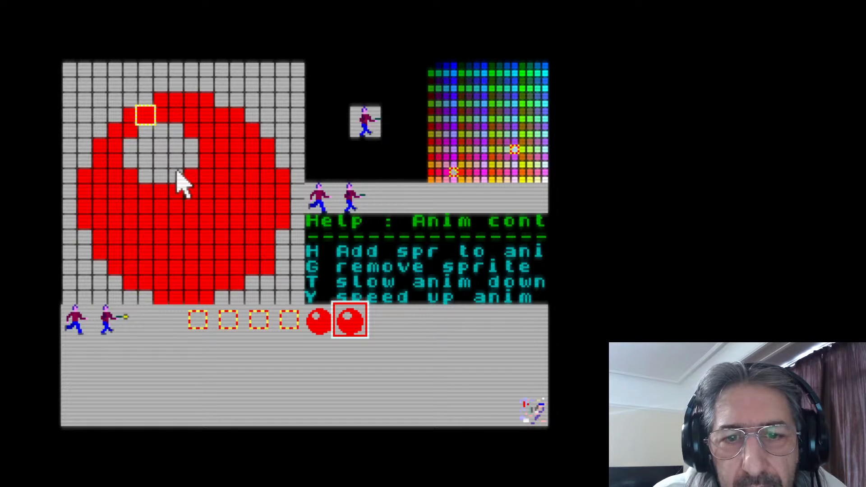
right_click(131, 173)
left_click(140, 170)
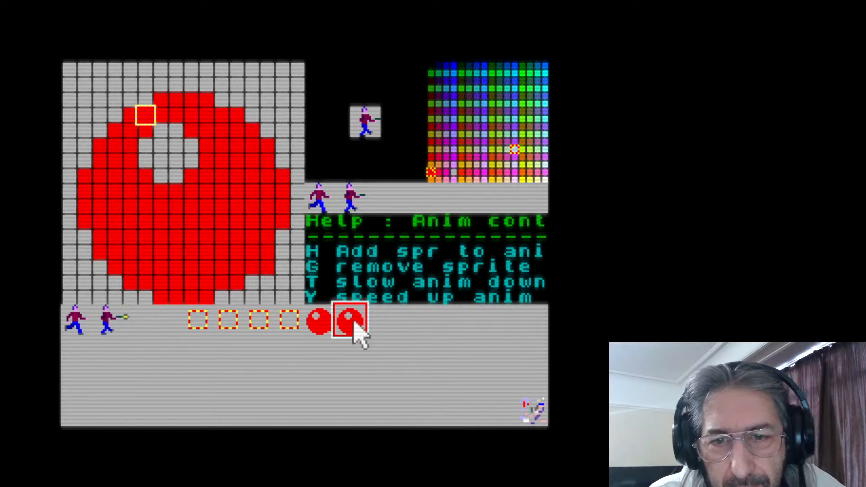
Copy the tenth ball into the eleventh slot and shift its grey highlight one more pixel to the right
left_click(384, 318)
key("v")
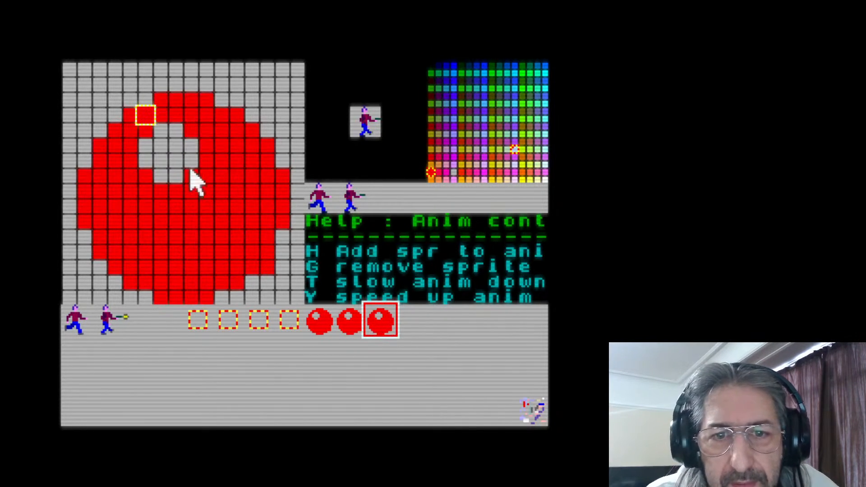
mouse_move(189, 138)
left_mouse_down()
mouse_move(209, 153)
mouse_move(211, 143)
mouse_move(209, 159)
mouse_move(193, 174)
left_mouse_up()
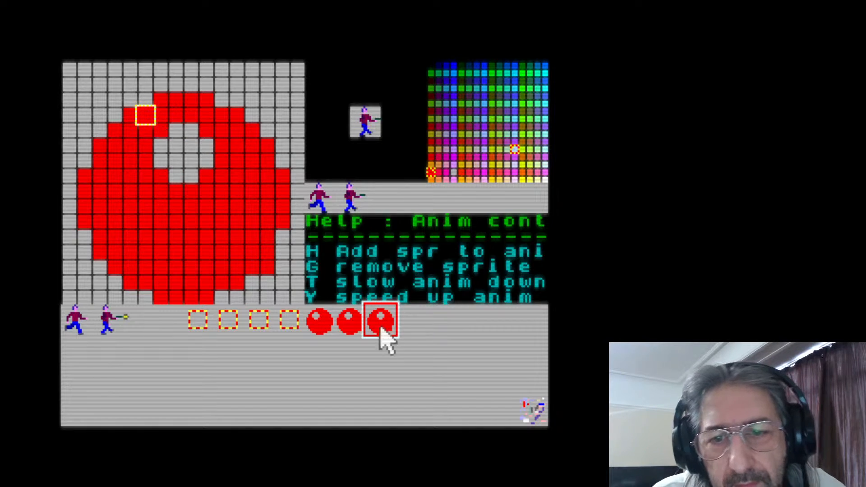
Copy the eleventh ball into the twelfth slot and shift its grey highlight one more pixel to the right
left_click(415, 322)
key("v")
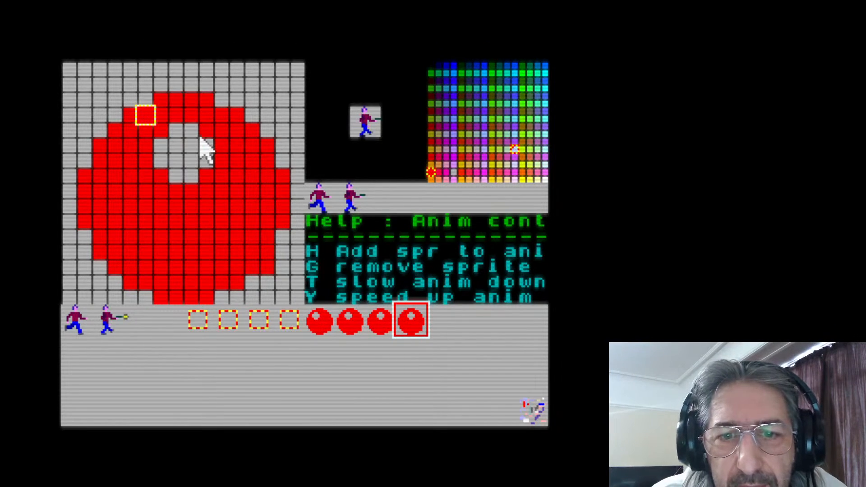
right_click(187, 133)
left_click(208, 134)
mouse_move(207, 134)
left_mouse_down()
mouse_move(205, 171)
mouse_move(154, 174)
mouse_move(175, 171)
mouse_move(156, 155)
mouse_move(177, 128)
left_mouse_up()
right_click(164, 184)
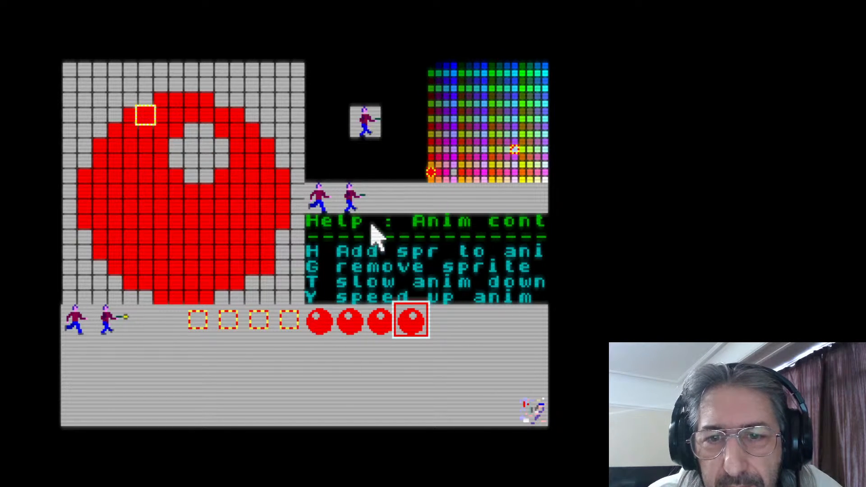
Remove both walking figures from the animation and add the four red balls in order, from the ninth to the twelfth slot
key("g")
key("g")
left_click(321, 327)
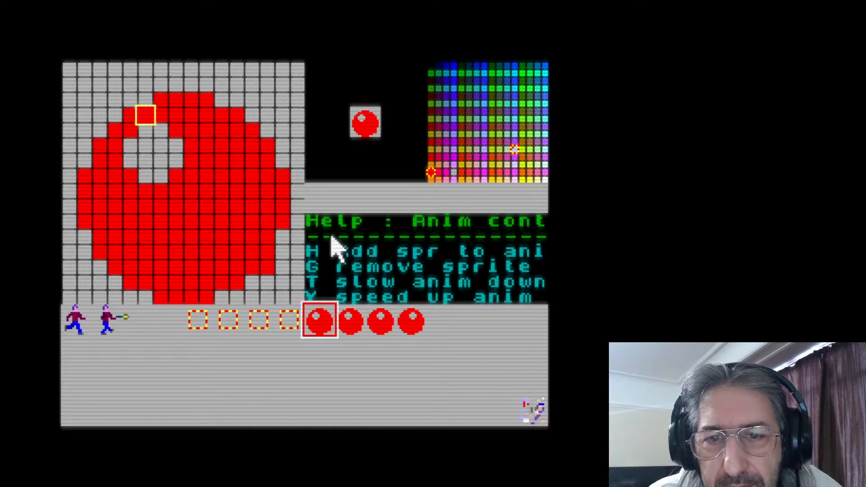
key("h")
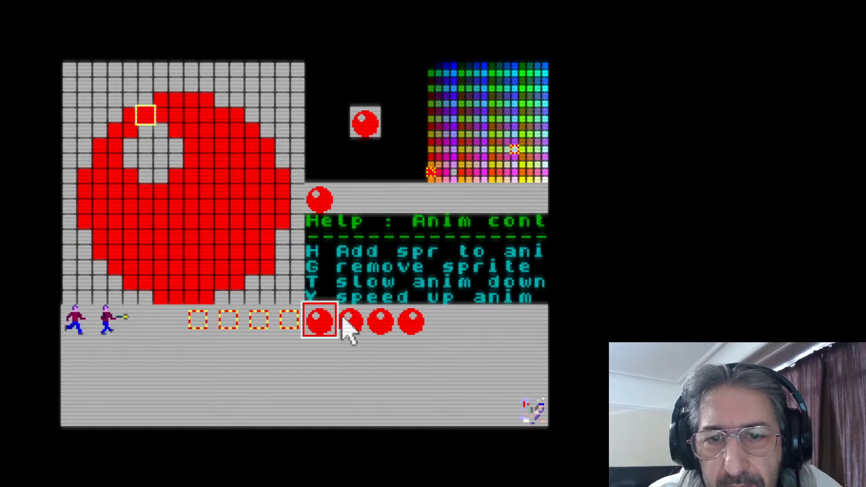
left_click(348, 328)
key("h")
left_click(383, 328)
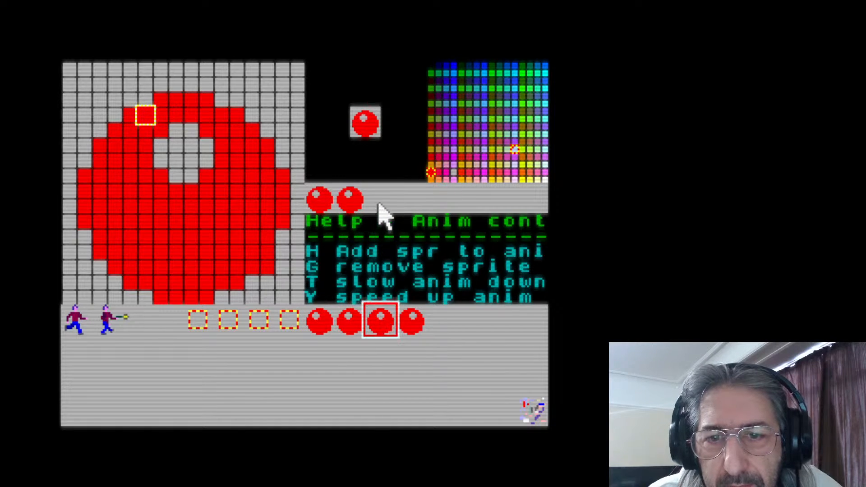
key("h")
left_click(412, 316)
key("h")
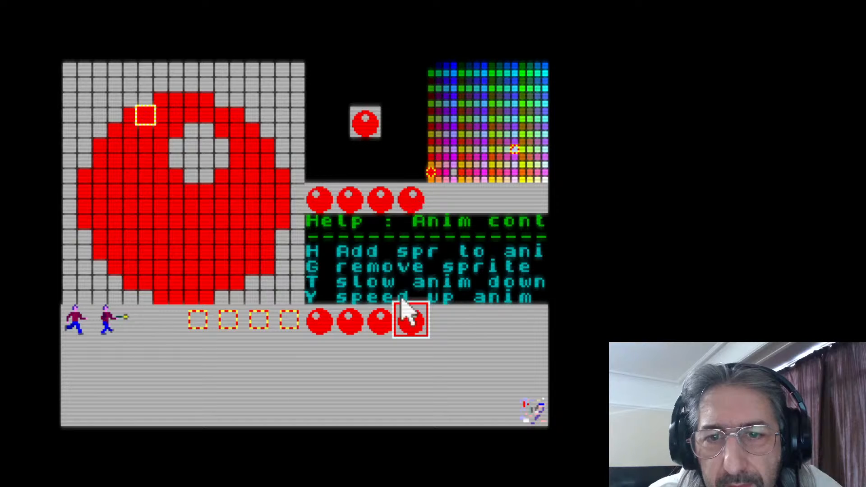
Extend the animation with the balls in reverse order: the eleventh, the tenth and the ninth slot
left_click(394, 327)
key("h")
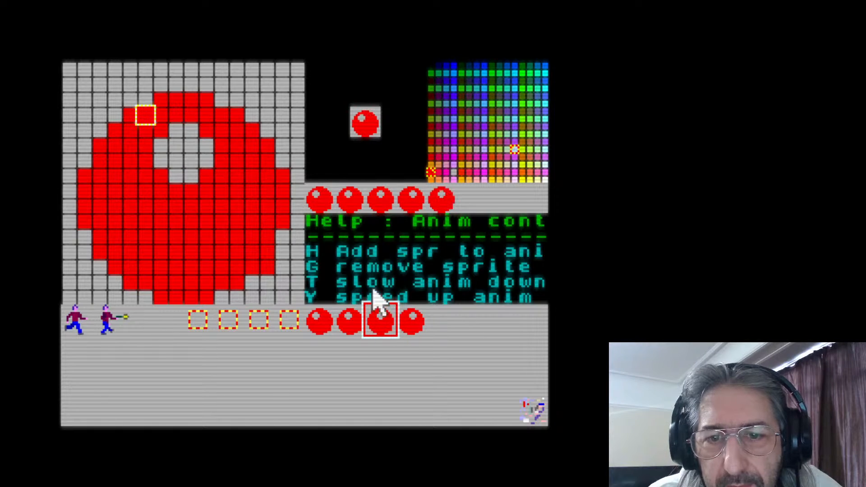
left_click(348, 320)
key("h")
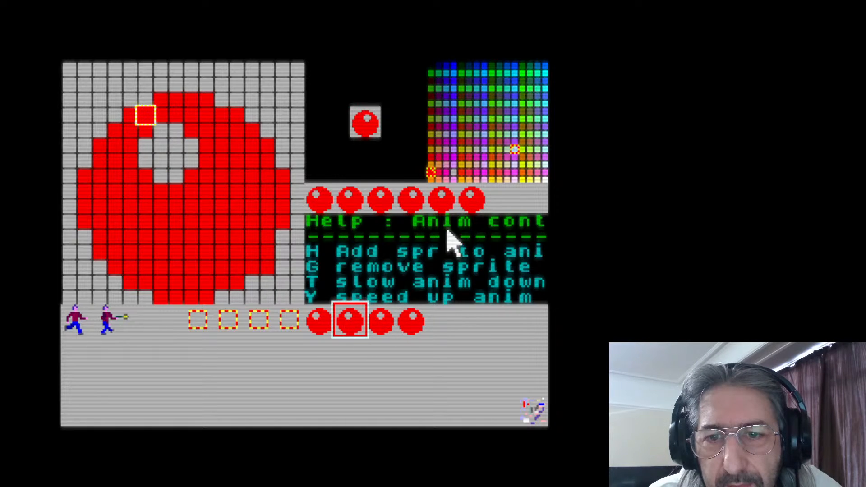
left_click(320, 327)
key("h")
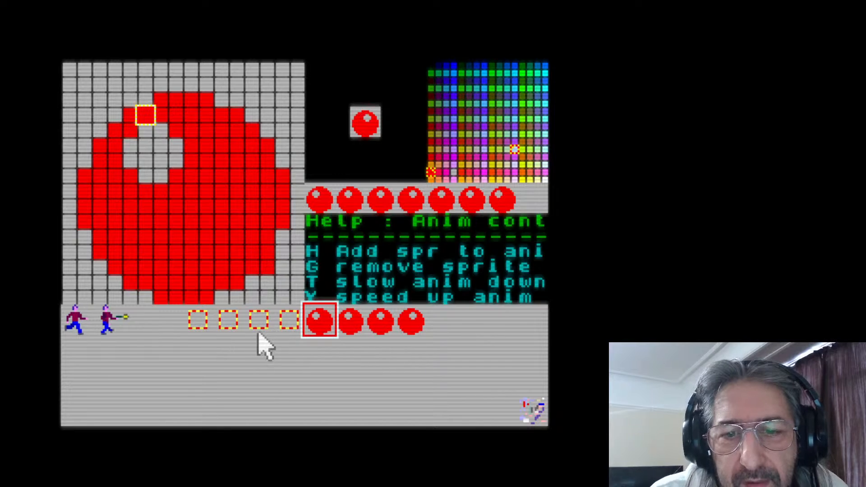
Draw a blue diamond outline with a flat top and pointed bottom in the empty fourth sprite slot
left_click(161, 320)
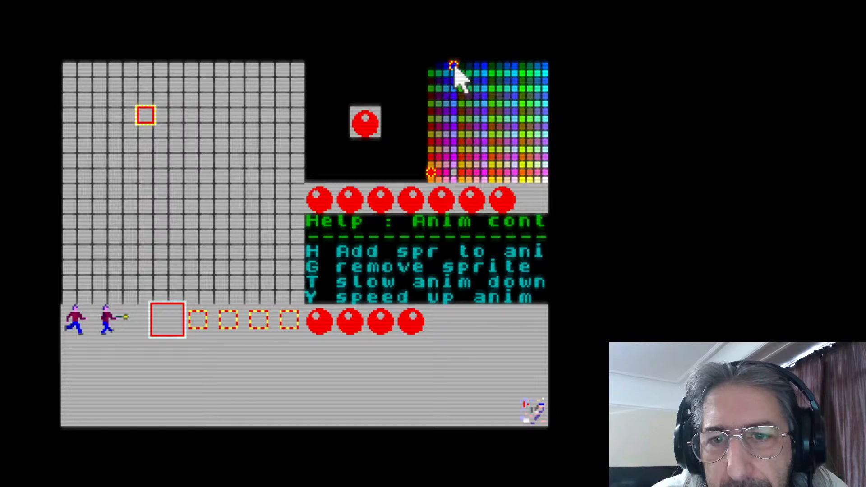
left_click_drag(162, 115, 208, 108)
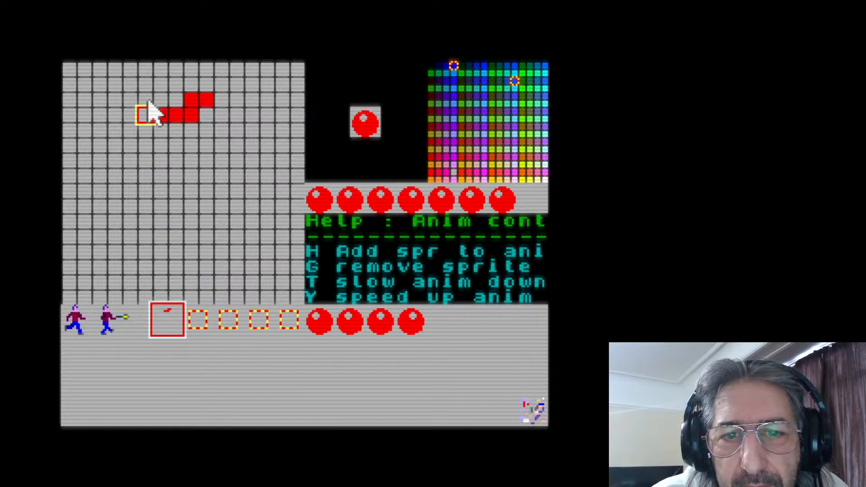
mouse_move(150, 100)
left_mouse_down()
mouse_move(247, 101)
mouse_move(242, 110)
mouse_move(280, 163)
mouse_move(280, 190)
mouse_move(285, 184)
mouse_move(261, 177)
mouse_move(232, 203)
mouse_move(211, 248)
mouse_move(207, 235)
mouse_move(185, 256)
mouse_move(93, 152)
mouse_move(97, 163)
mouse_move(120, 131)
mouse_move(142, 120)
left_mouse_up()
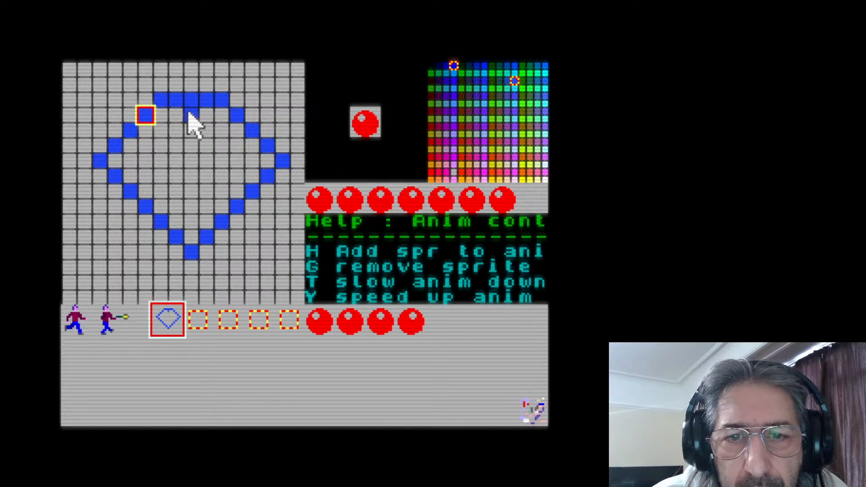
Try a short vertical line down from the middle of the diamond's top edge, then erase it
left_click_drag(190, 116, 191, 133)
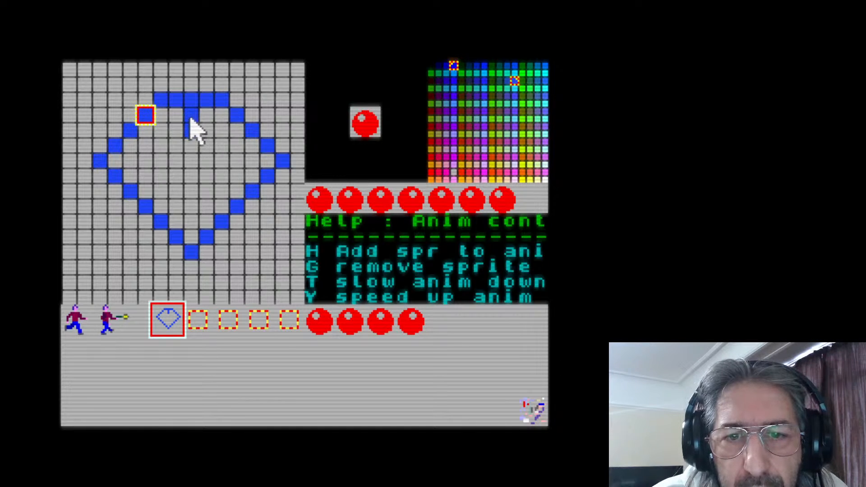
right_click(190, 128)
right_click(190, 111)
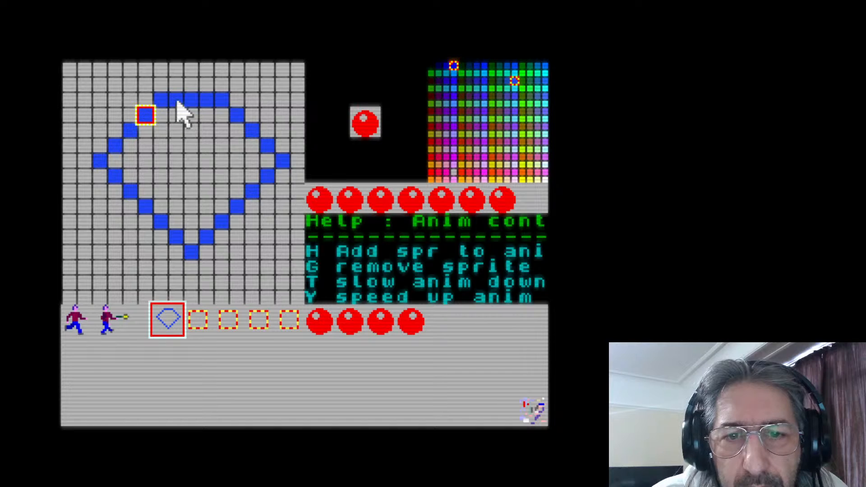
Draw two blue facet lines descending from the diamond's top edge and spreading outward, one on each side of the centre
left_click(176, 116)
left_click(171, 131)
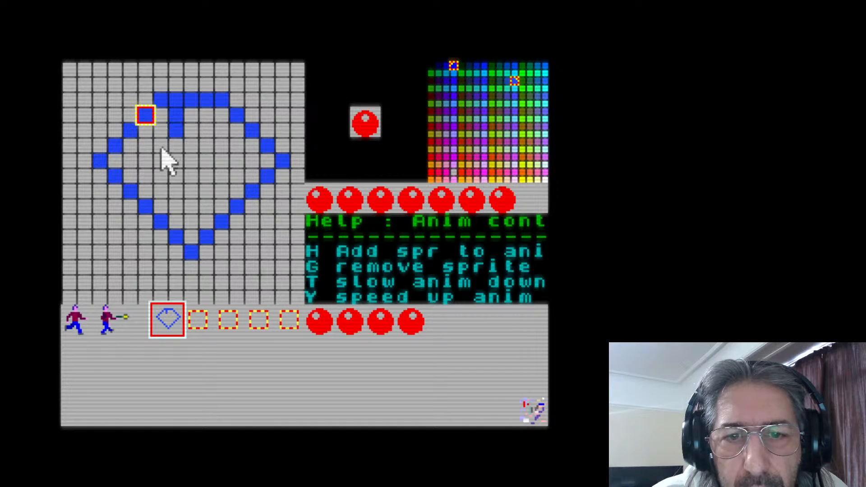
left_click(205, 116)
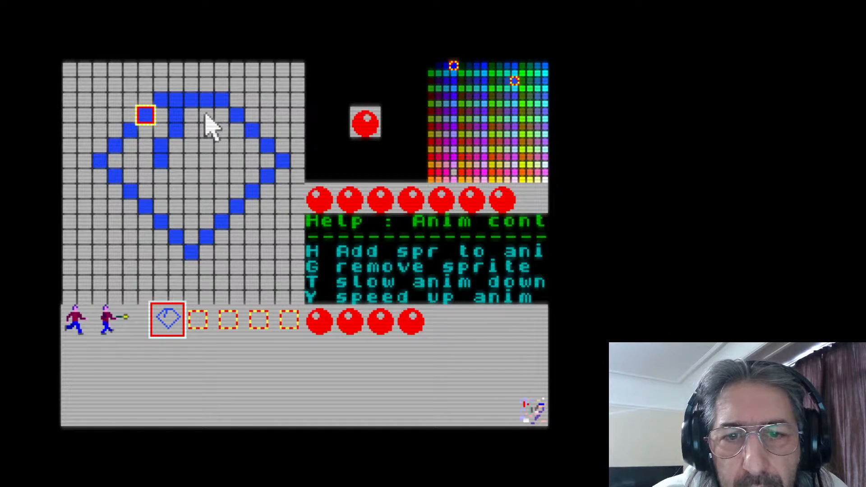
left_click(205, 131)
left_click(224, 145)
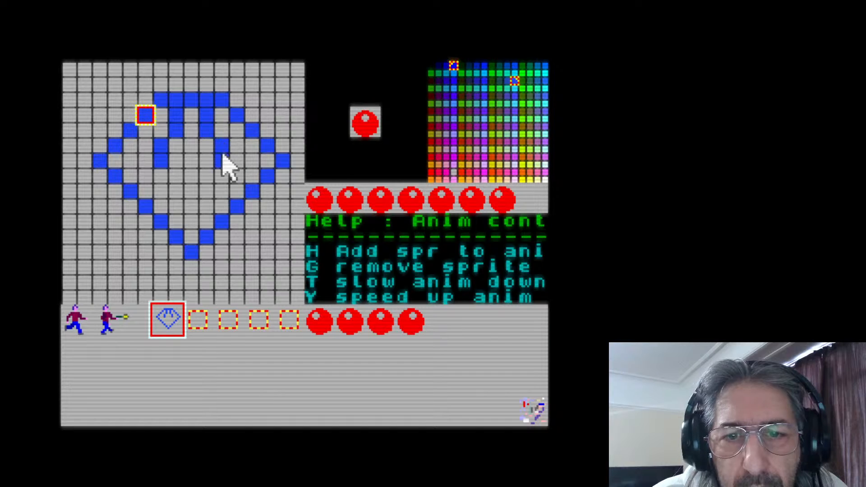
left_click(224, 161)
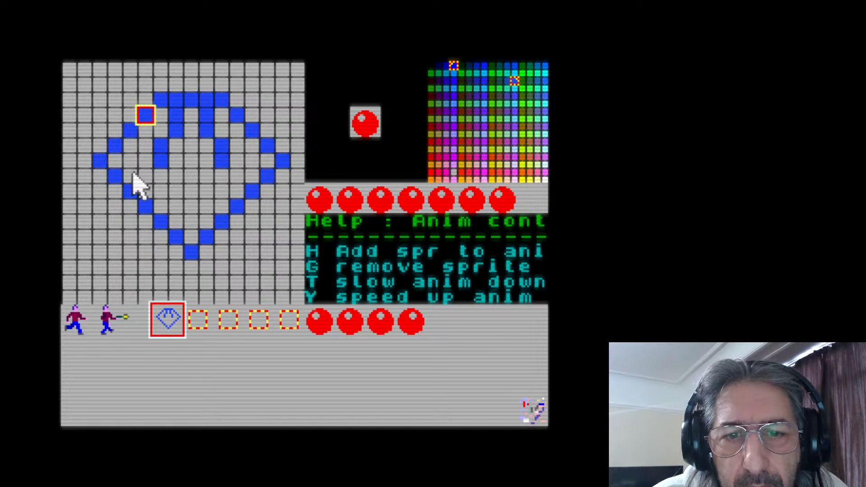
Try a blue facet band across the diamond just below its widest row, dipping one pixel lower in the middle
left_click(116, 161)
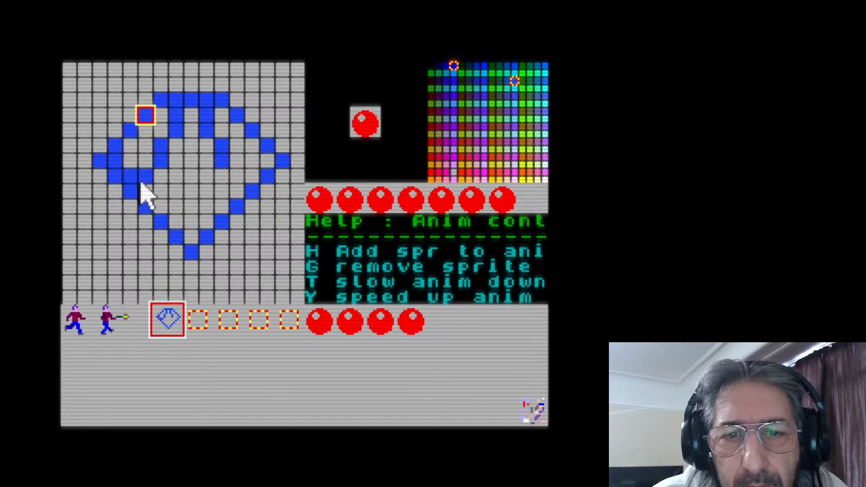
left_click(177, 193)
left_click(201, 191)
left_click(194, 191)
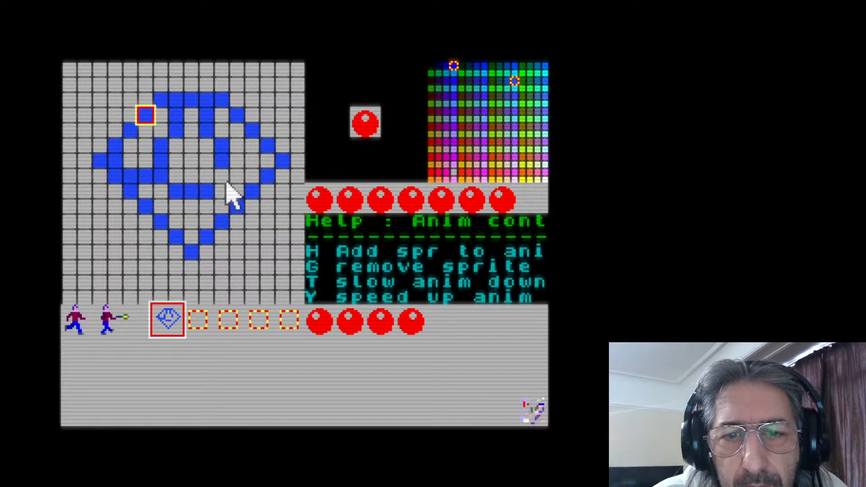
left_click(242, 175)
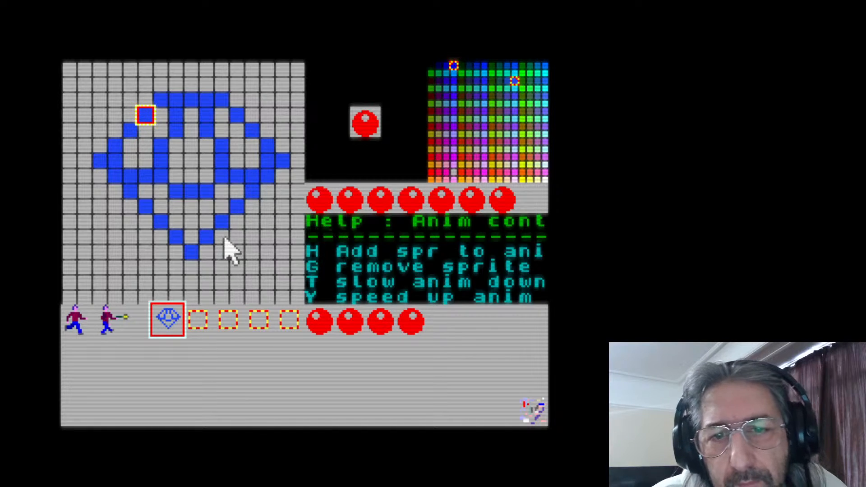
Draw a blue vertical line from the band's middle to the diamond's bottom point and a straight line across the widest row
left_click(190, 207)
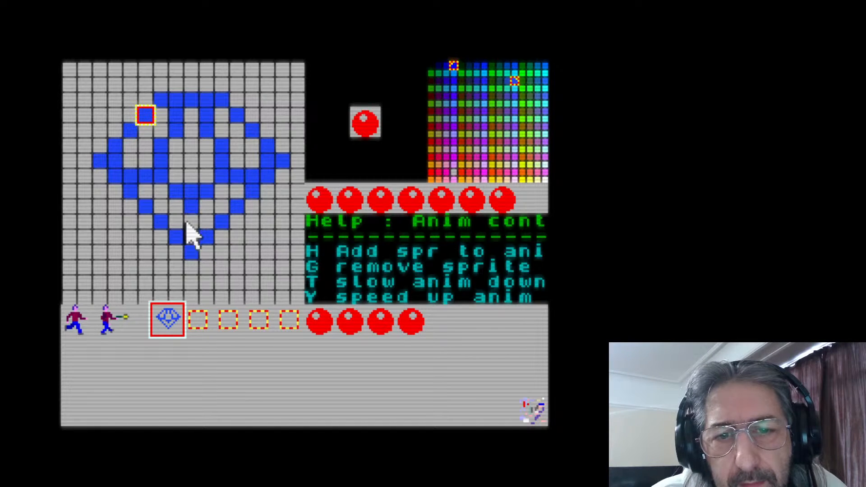
left_click(187, 235)
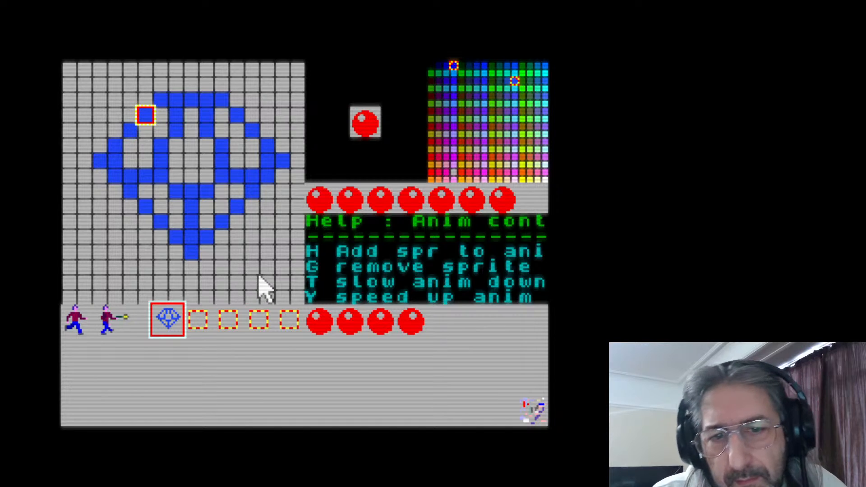
mouse_move(140, 171)
left_mouse_down()
mouse_move(126, 161)
mouse_move(253, 162)
left_mouse_up()
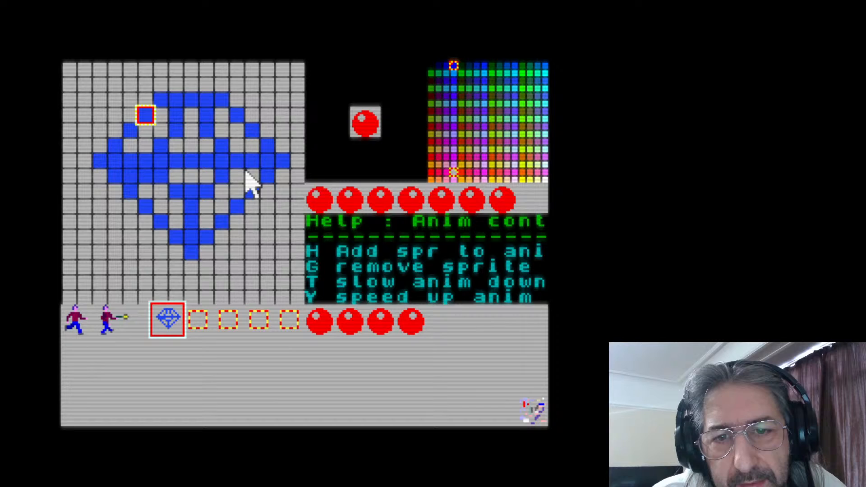
Erase the facet band below the straight horizontal line and extend the vertical line up to meet that line
right_click(218, 176)
right_click(203, 186)
right_click(170, 185)
right_click(157, 175)
right_click(145, 176)
right_click(131, 176)
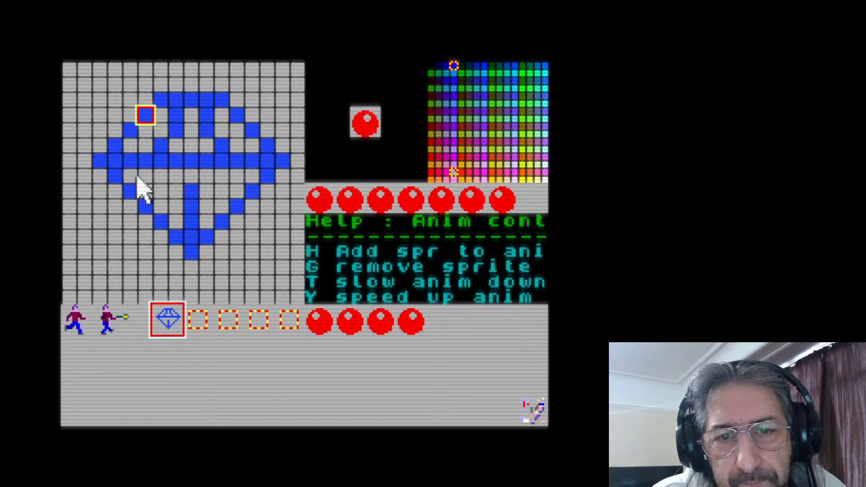
left_click_drag(187, 177, 189, 185)
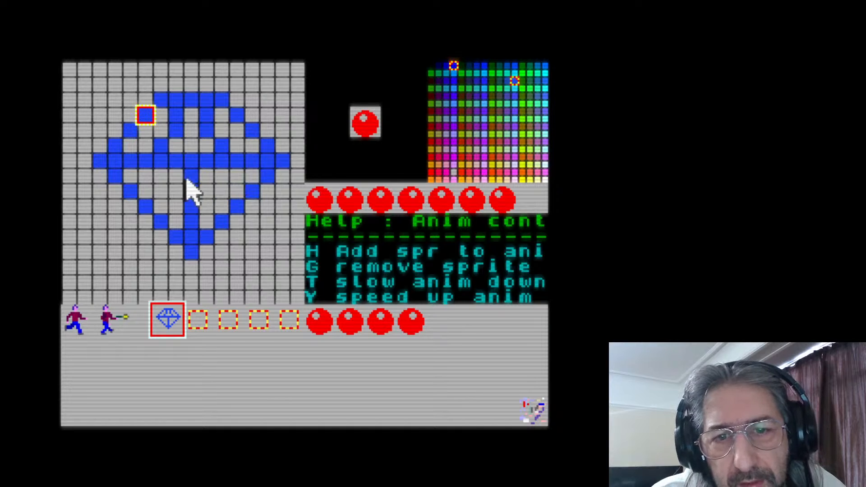
Shift the lower part of both facet lines one pixel outward and straighten the horizontal line again after trying a lowered middle
mouse_move(156, 179)
left_mouse_down()
mouse_move(219, 172)
mouse_move(185, 170)
mouse_move(205, 160)
mouse_move(177, 161)
left_mouse_up()
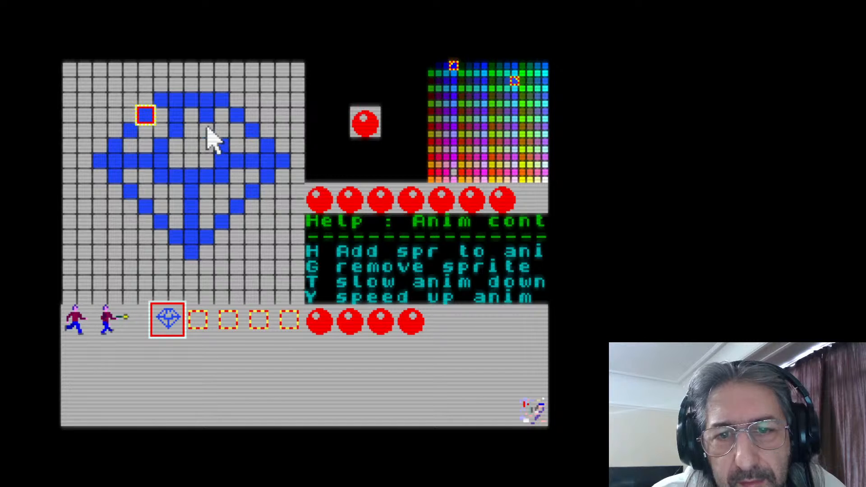
right_click(177, 126)
left_click(166, 127)
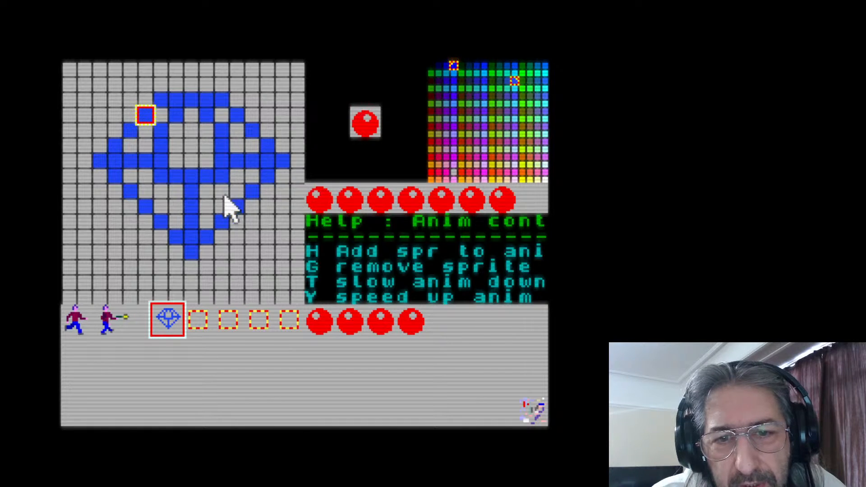
mouse_move(170, 170)
left_mouse_down()
mouse_move(203, 158)
mouse_move(216, 179)
mouse_move(160, 178)
left_mouse_up()
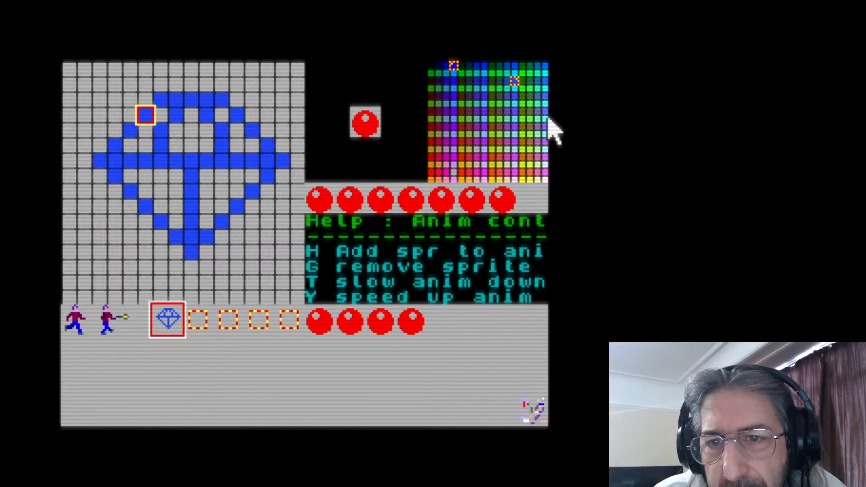
Fill all the facets inside the diamond's blue lines with cyan
left_click(545, 104)
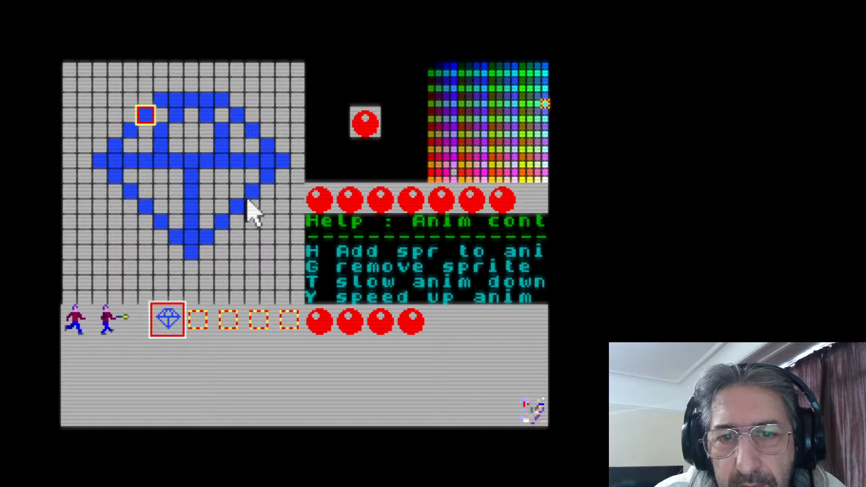
mouse_move(207, 176)
left_mouse_down()
mouse_move(210, 221)
mouse_move(248, 183)
mouse_move(226, 187)
mouse_move(230, 175)
left_mouse_up()
mouse_move(238, 141)
left_mouse_down()
mouse_move(227, 111)
mouse_move(193, 139)
mouse_move(176, 136)
mouse_move(190, 119)
mouse_move(148, 120)
mouse_move(160, 115)
mouse_move(133, 148)
mouse_move(141, 175)
mouse_move(131, 182)
mouse_move(131, 175)
mouse_move(173, 174)
mouse_move(172, 217)
mouse_move(150, 193)
left_mouse_up()
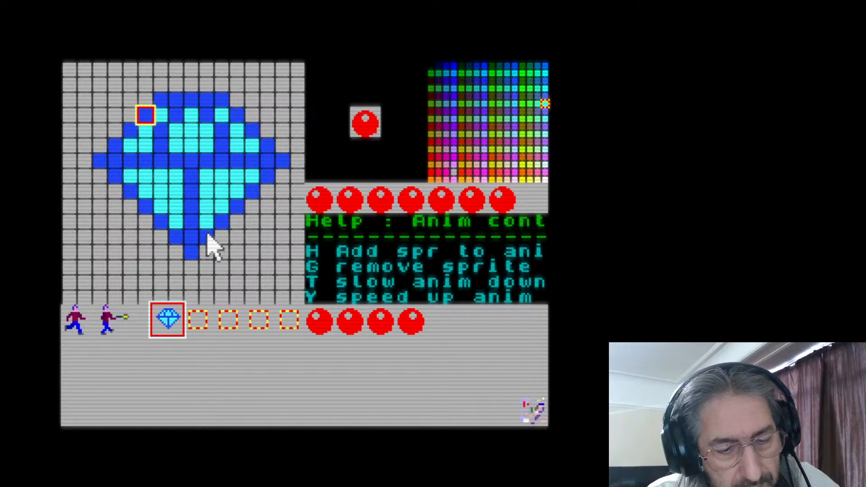
Save the sprite file and exit the sprite editor to NextBASIC
key("ctrl+s")
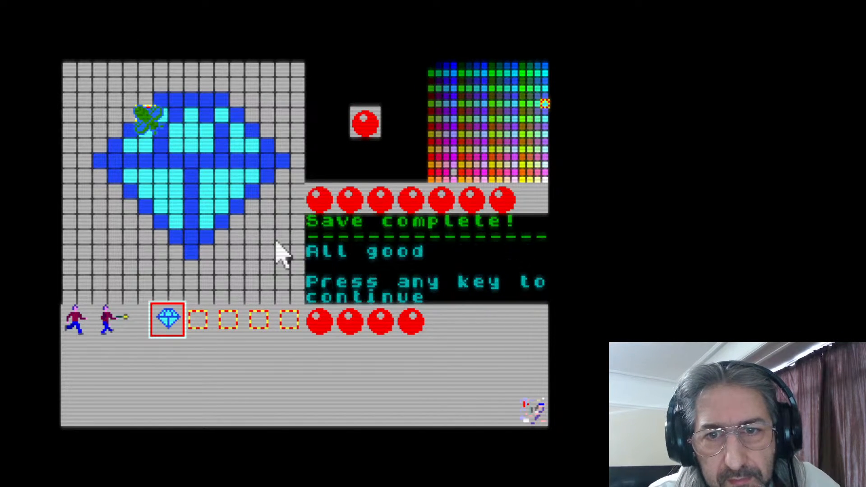
key("space")
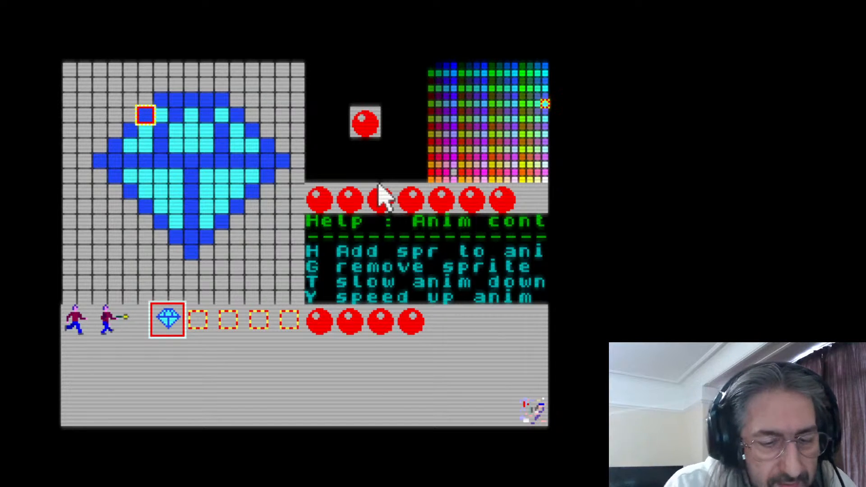
key("Escape")
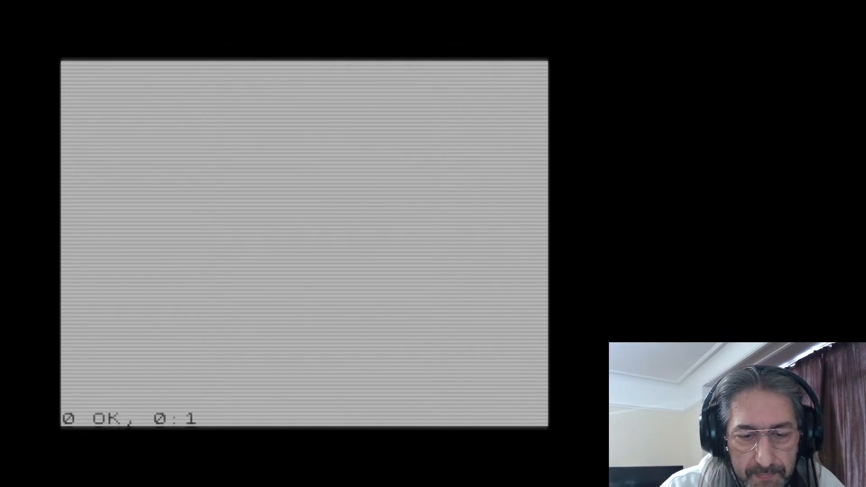
List the files in the current directory with the cat command and return to the command line
type(".spredit")
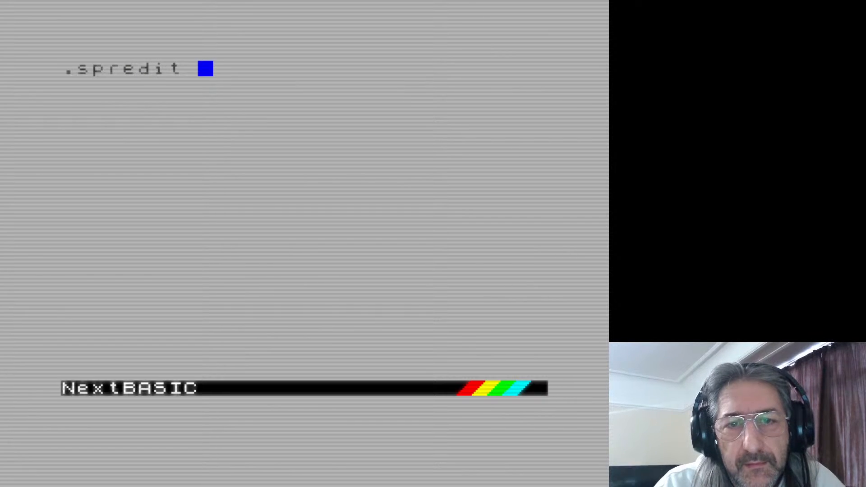
key("BackSpace")
key("BackSpace")
key("BackSpace")
key("BackSpace")
key("BackSpace")
key("BackSpace")
key("BackSpace")
key("BackSpace")
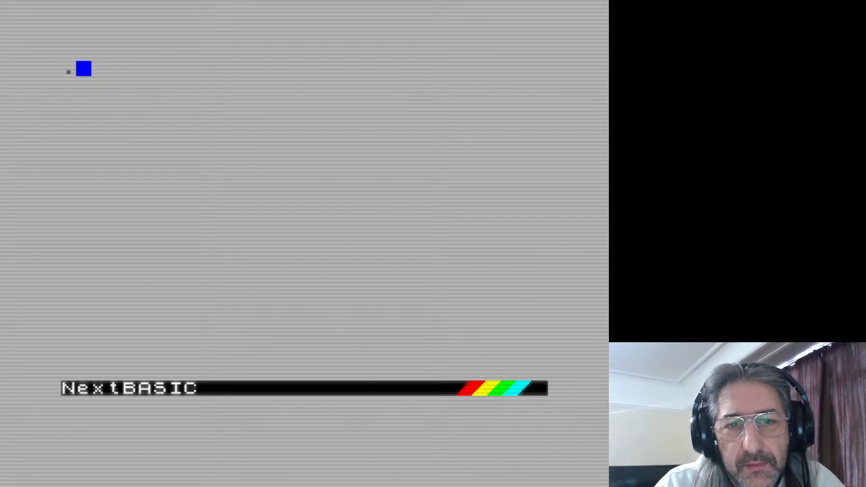
type("cat")
key("Return")
key("Return")
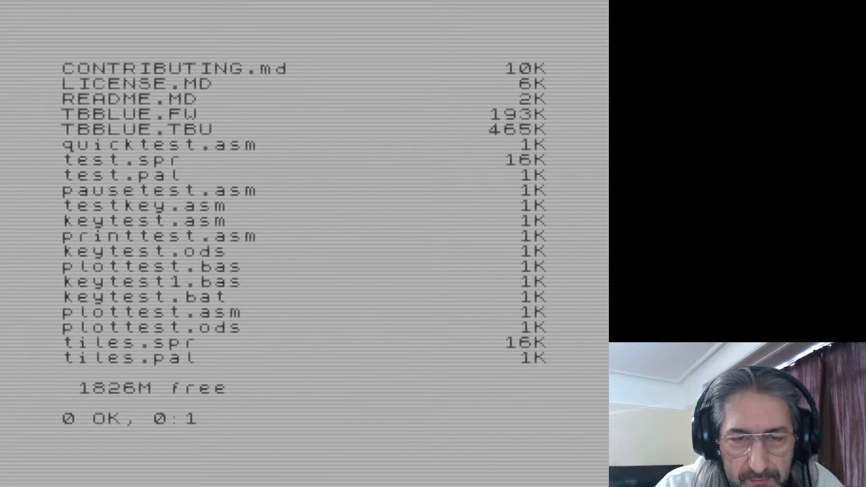
key("Return")
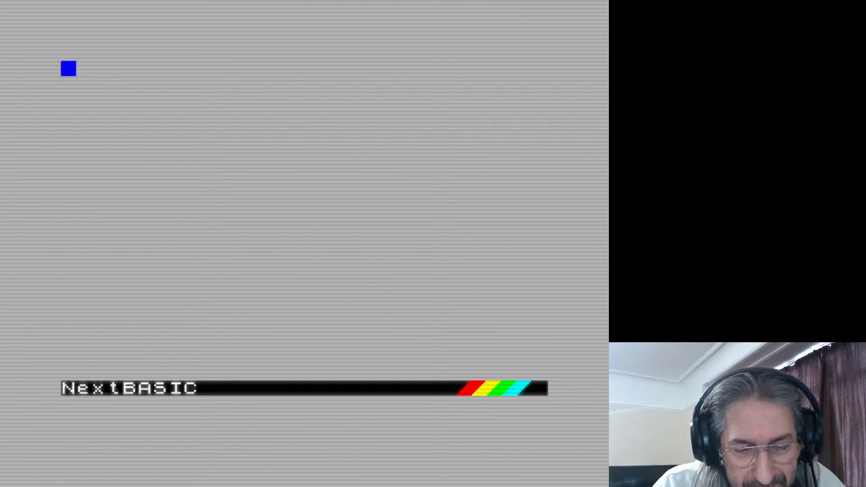
Launch the sprite editor on a new file with the command .spredit block.spr
type(".s")
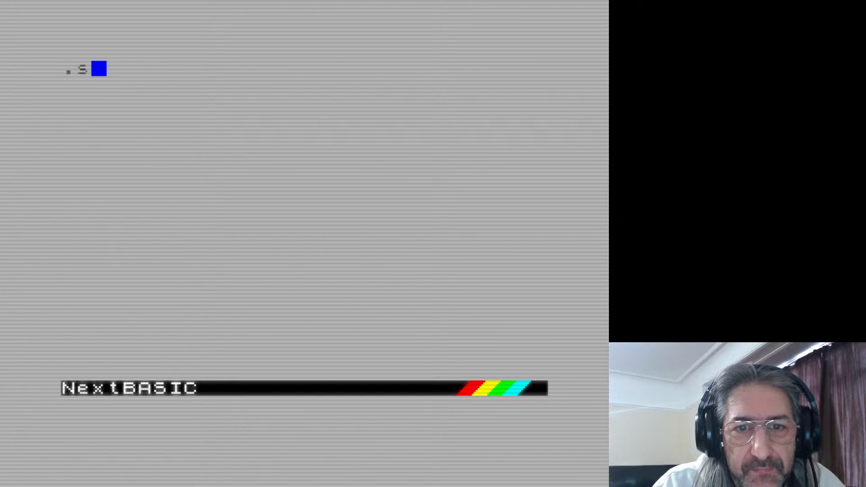
type("predit ")
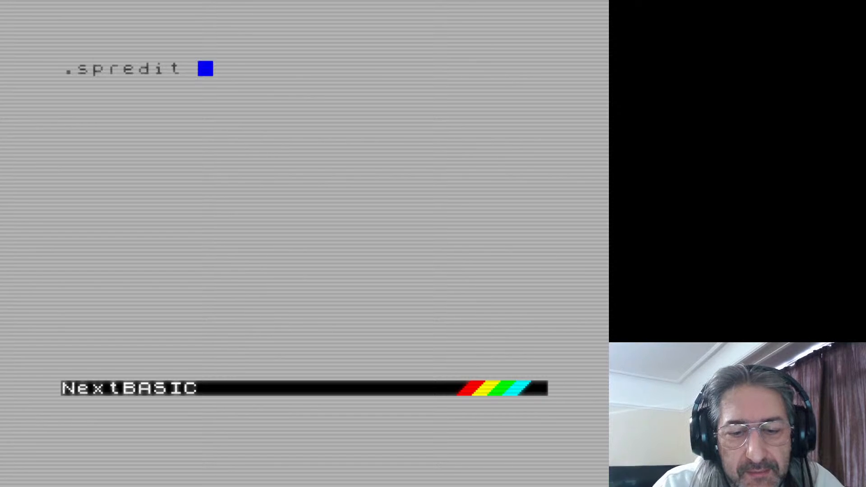
type("block")
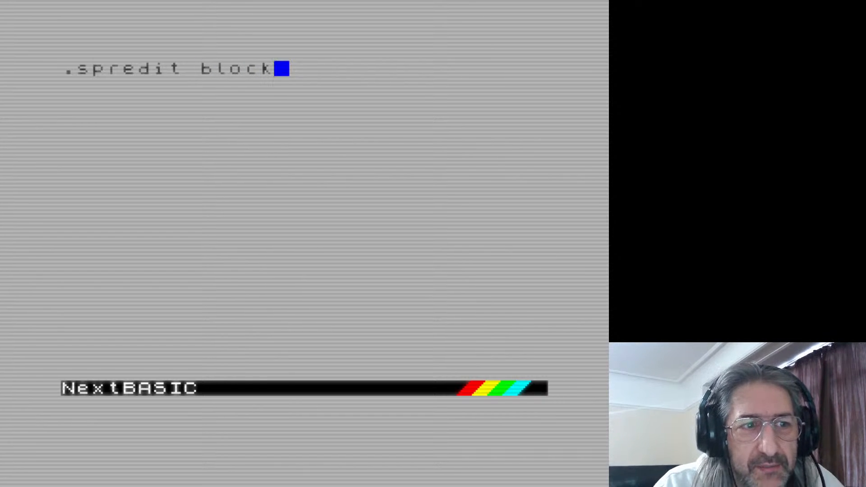
type(".spr")
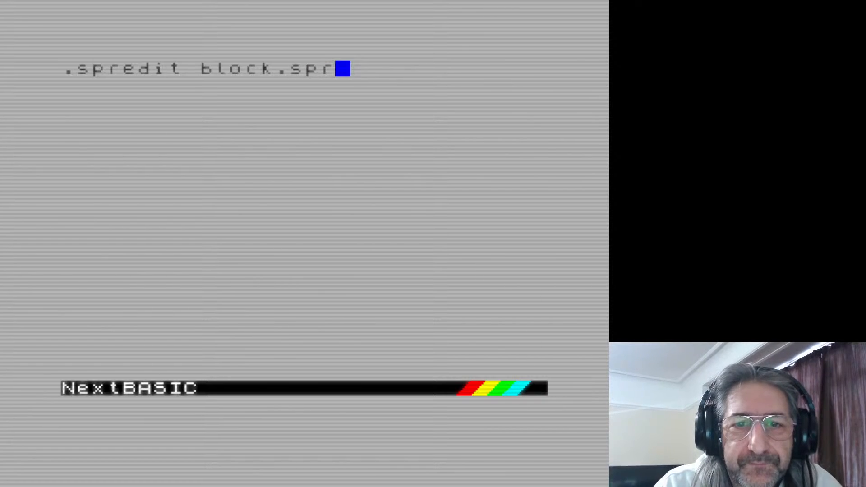
key("Return")
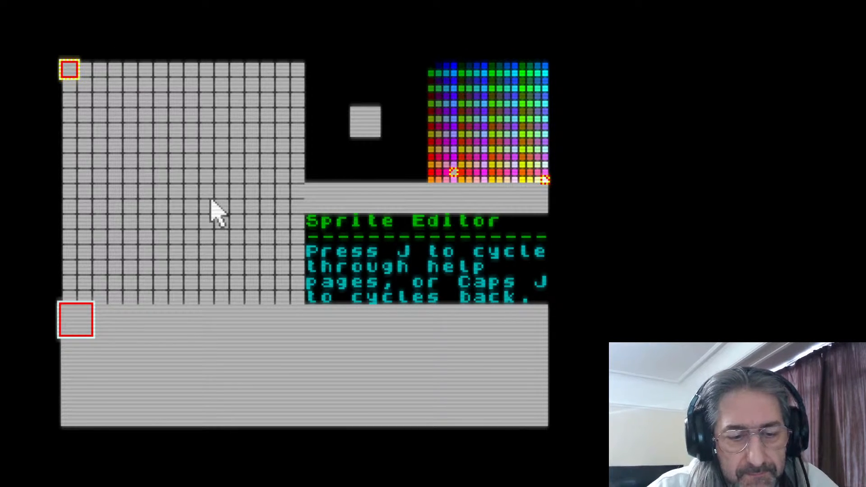
Save the blank block.spr sprite file and quit the sprite editor
key("s")
key("space")
type("q")
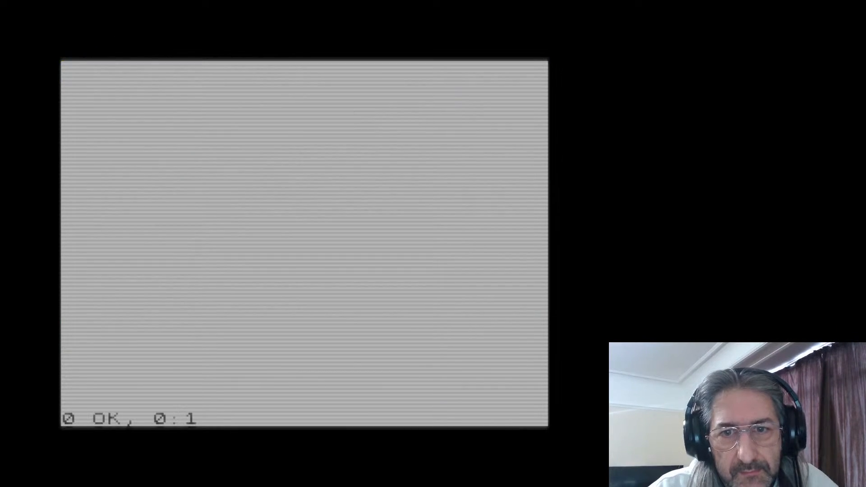
type(".sprload")
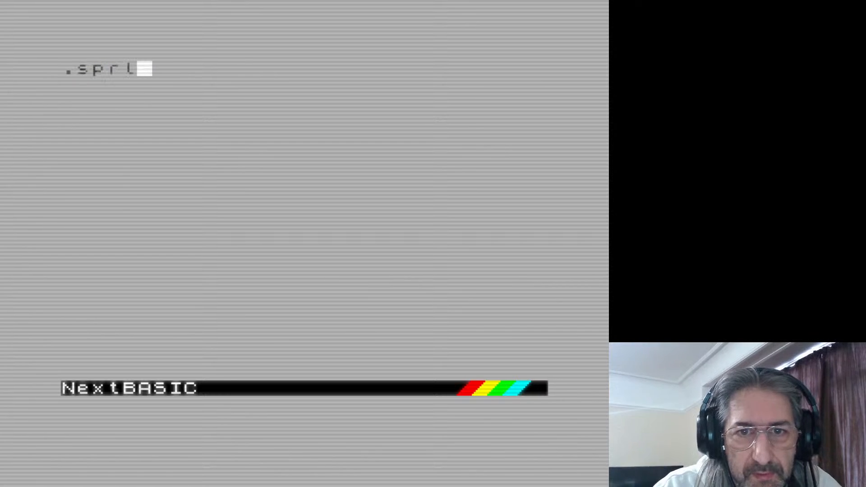
Reopen the drawn sprites in the sprite editor with the command .spredit tiles.spr
key("BackSpace")
key("BackSpace")
key("BackSpace")
key("BackSpace")
type("ed")
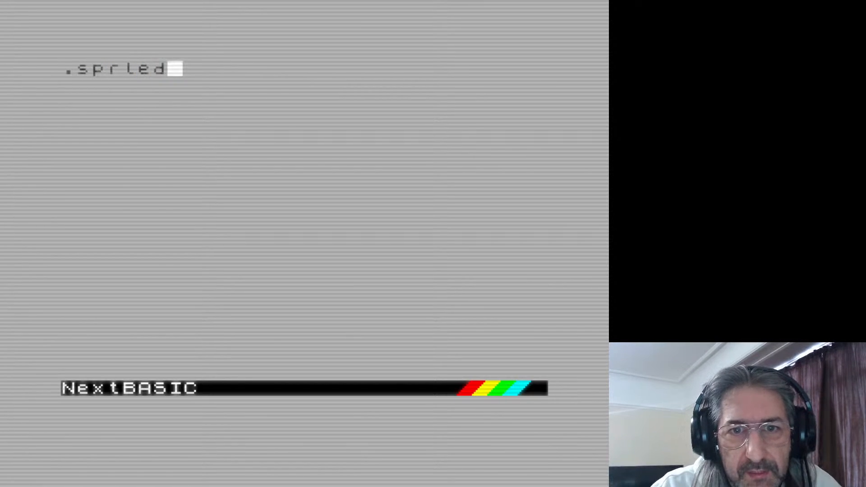
key("BackSpace")
key("BackSpace")
type("e")
key("BackSpace")
key("BackSpace")
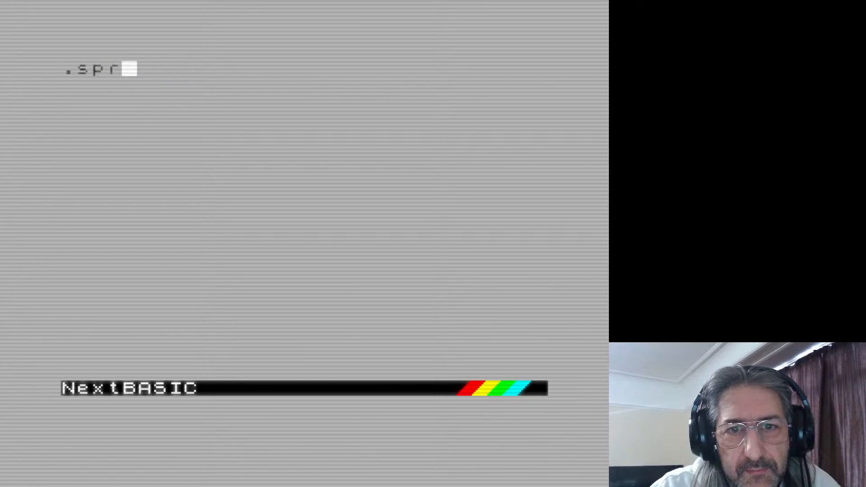
type("edit t")
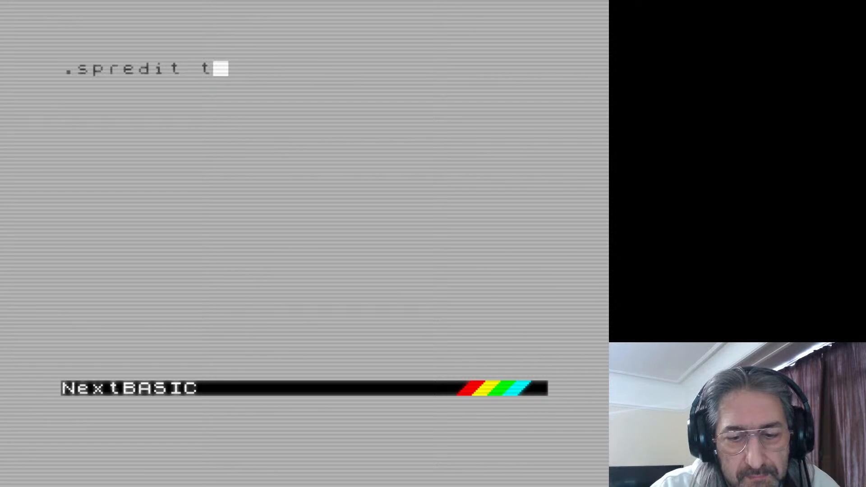
type("iles.spr")
key("Return")
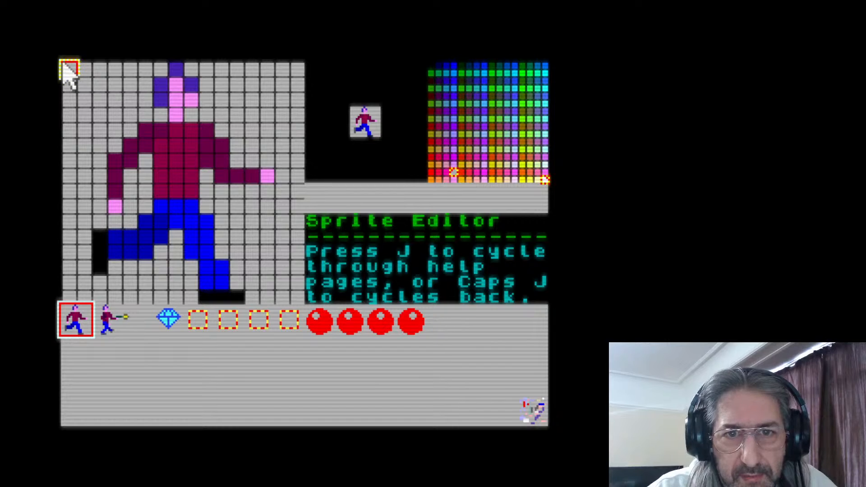
Save the tiles.spr sprites from the sprite editor, dismiss the save message and save once more
key("s")
key("space")
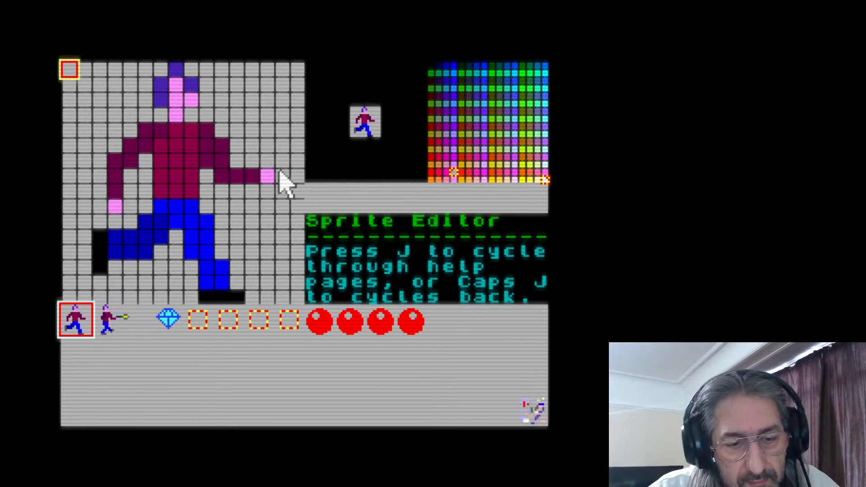
key("s")
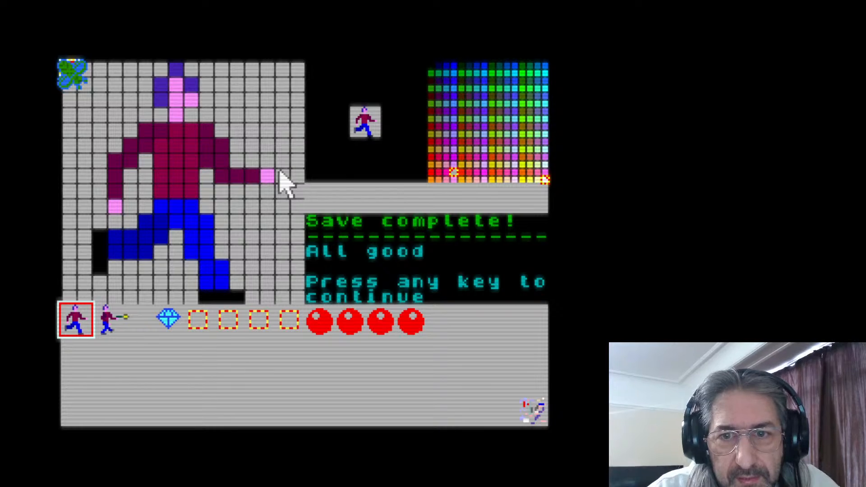
key("space")
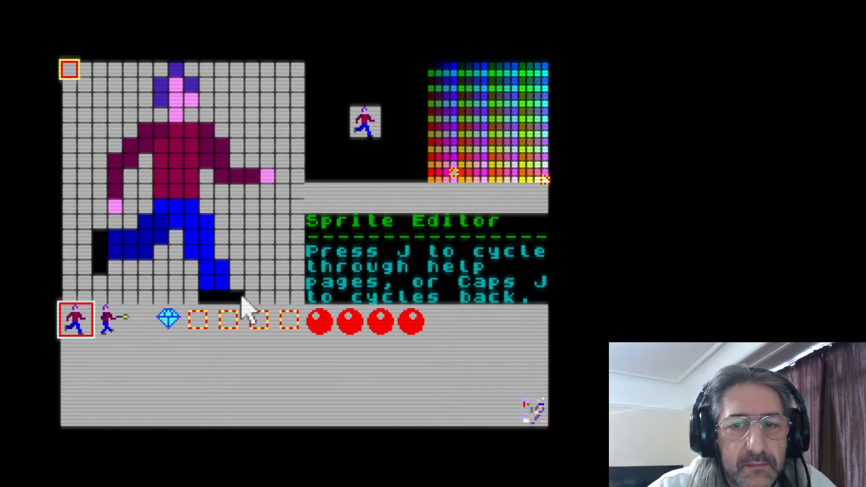
key("s")
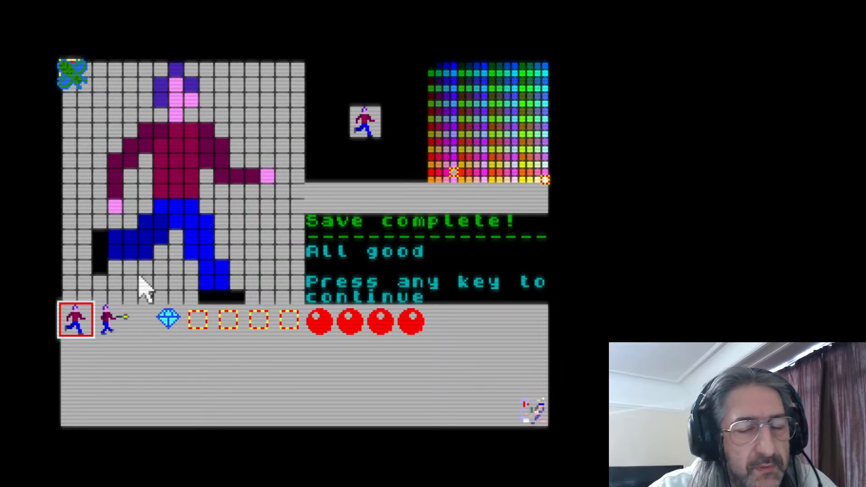
Dismiss the save message, quit the sprite editor and relaunch it with the command .spredit blocks.spr
key("space")
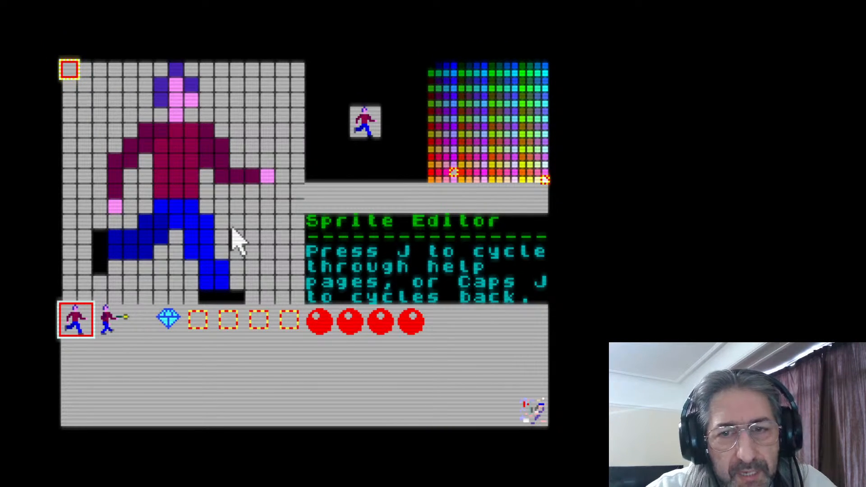
key("q")
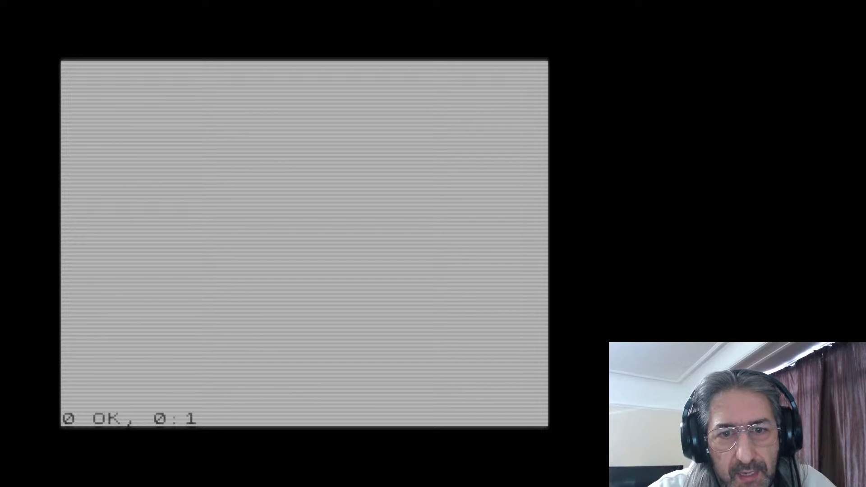
key("Return")
type("ed")
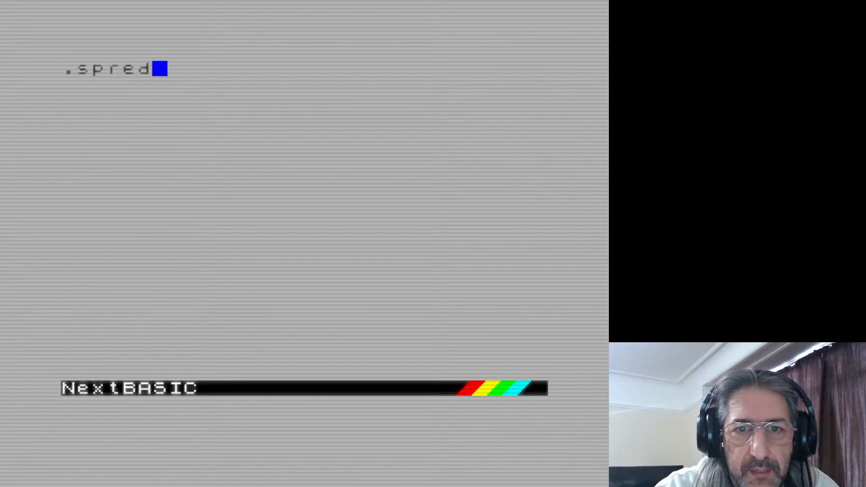
type("it blocks.spr")
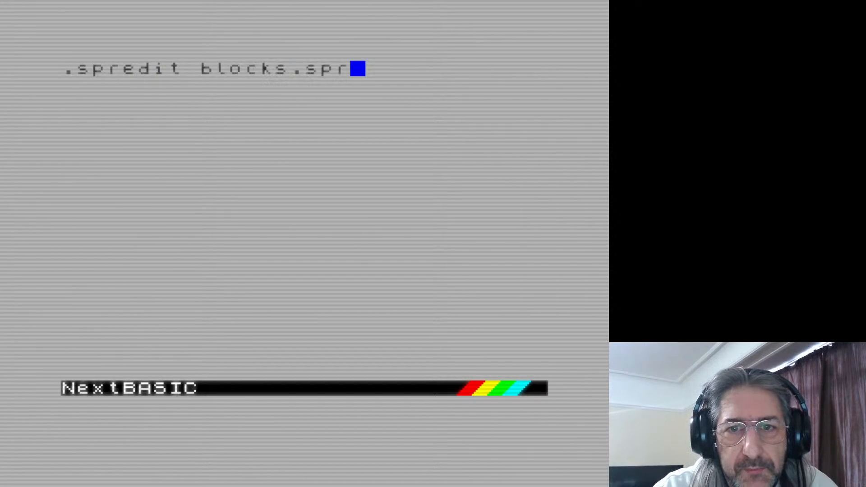
key("Return")
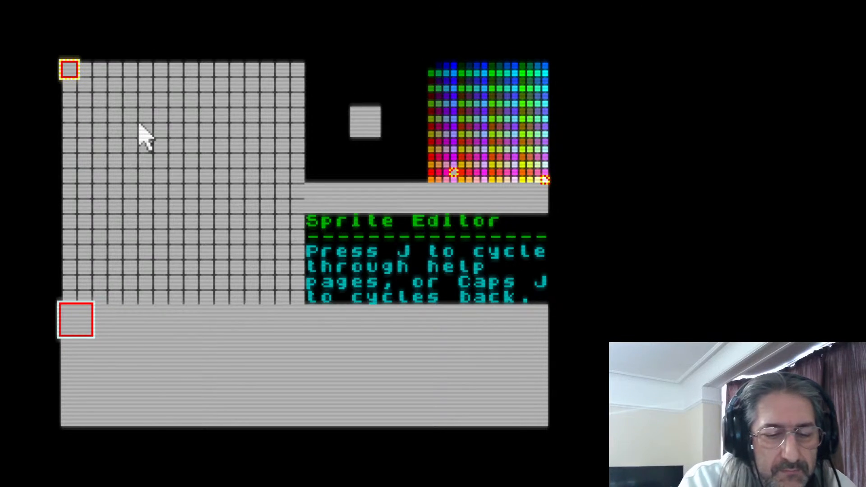
Quit the blank sprite editor and return to the NextBASIC prompt
key("Escape")
key("Return")
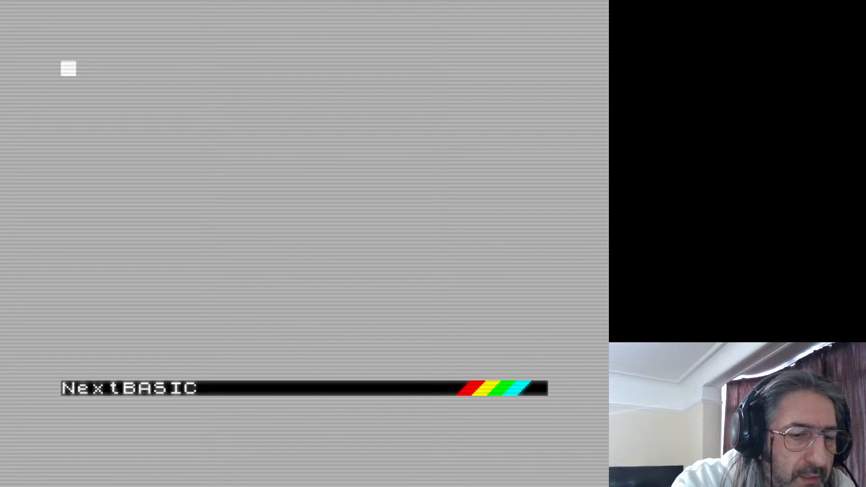
type("!")
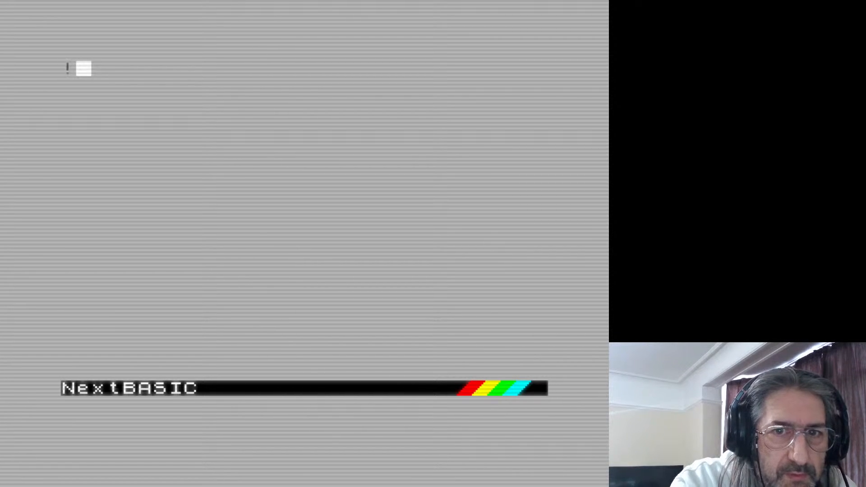
type("!!")
key("BackSpace")
key("BackSpace")
key("BackSpace")
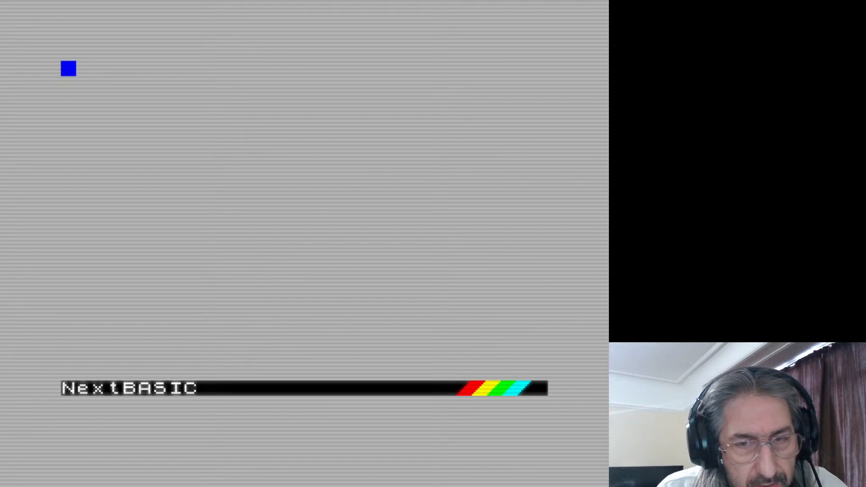
Exit NextBASIC to the NextZXOS menu and open the file Browser
key("shift+1")
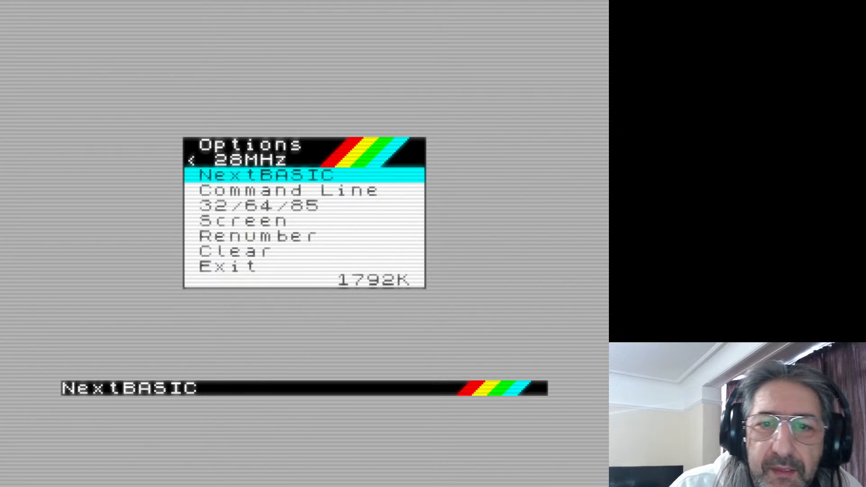
key("Down")
key("Down")
key("Down")
key("Down")
key("Down")
key("Down")
key("Return")
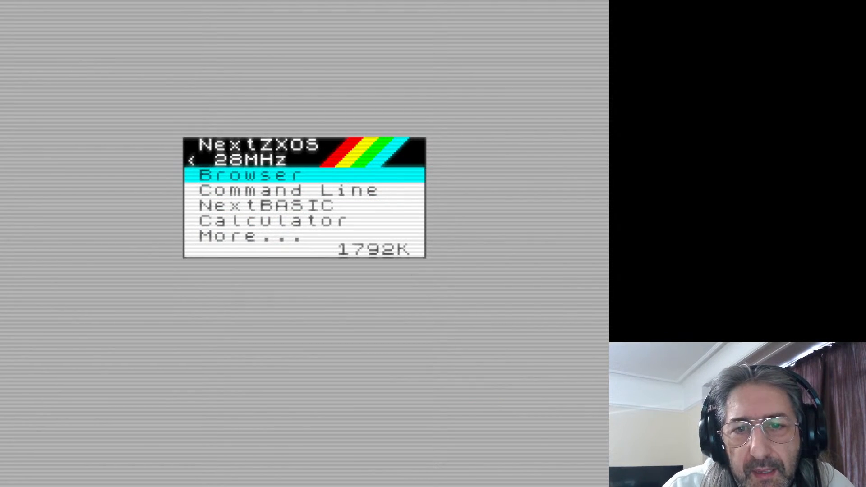
key("Return")
key("Down")
key("Right")
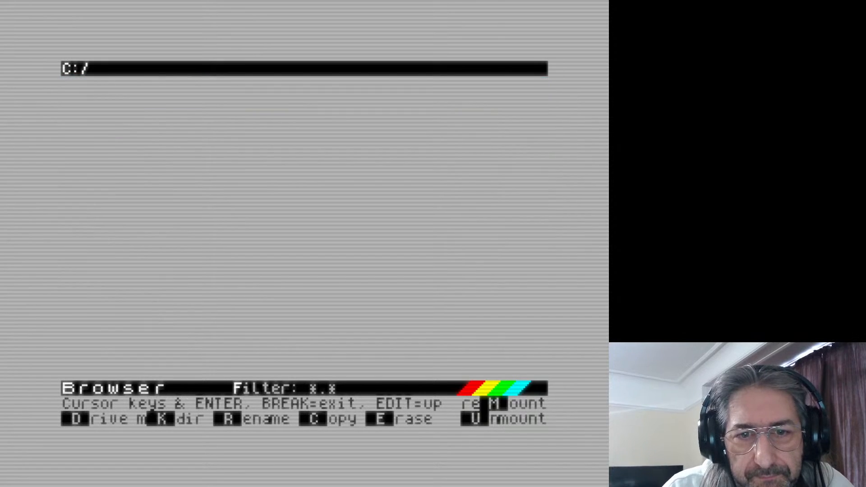
Open tiles.spr from the file list to view its sprites in the sprite editor
key("Down")
key("Down")
key("Down")
key("Down")
key("Down")
key("Down")
key("Down")
key("Down")
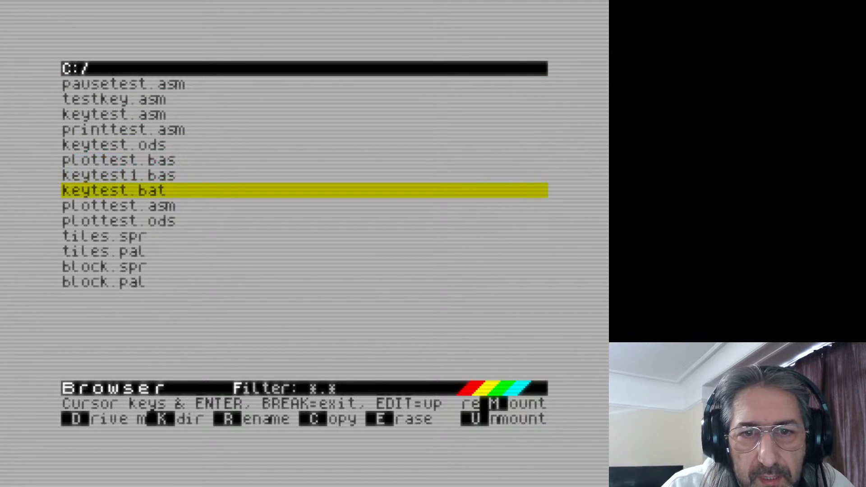
key("Down")
key("Down")
key("Down")
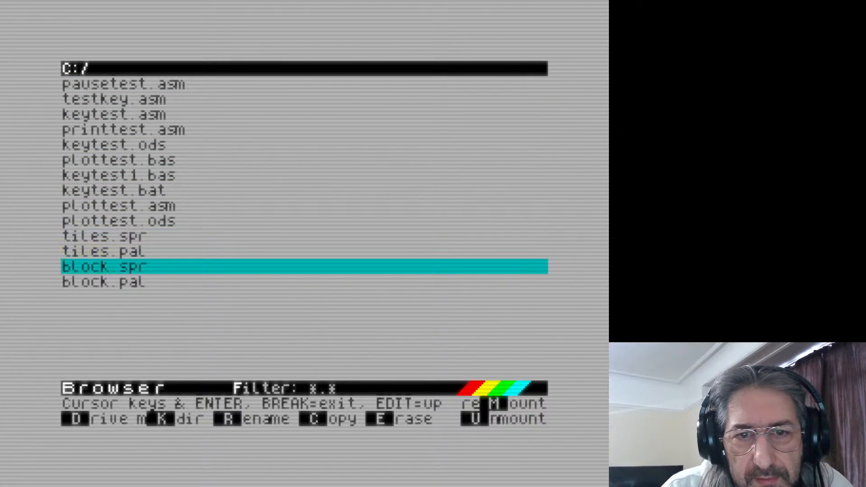
key("Up")
key("Up")
key("Return")
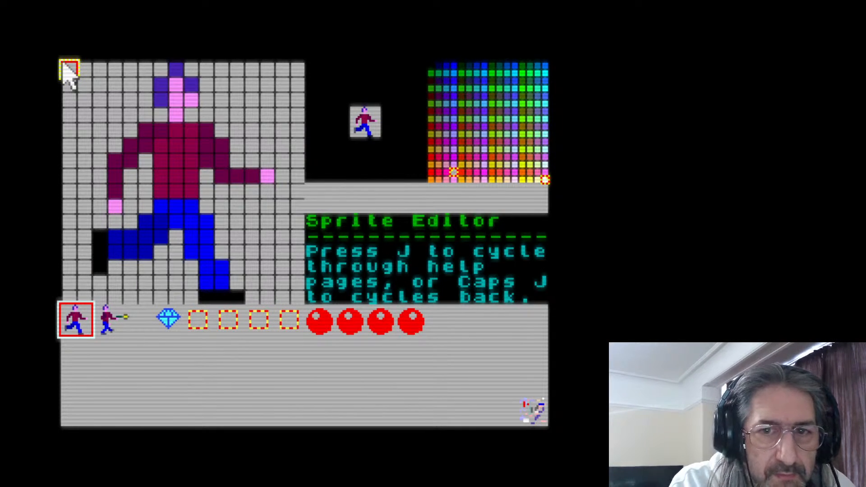
Quit the tiles.spr editor and open block.spr from the Browser's file list
key("q")
key("Return")
key("Down")
key("Down")
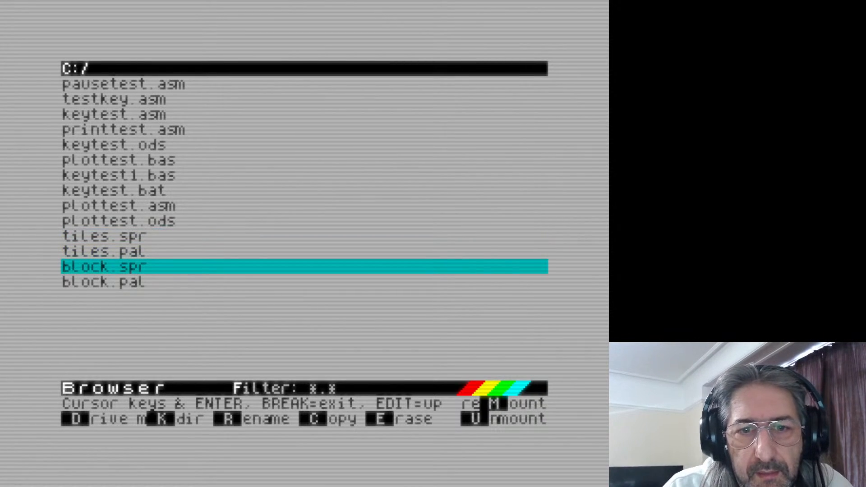
key("Return")
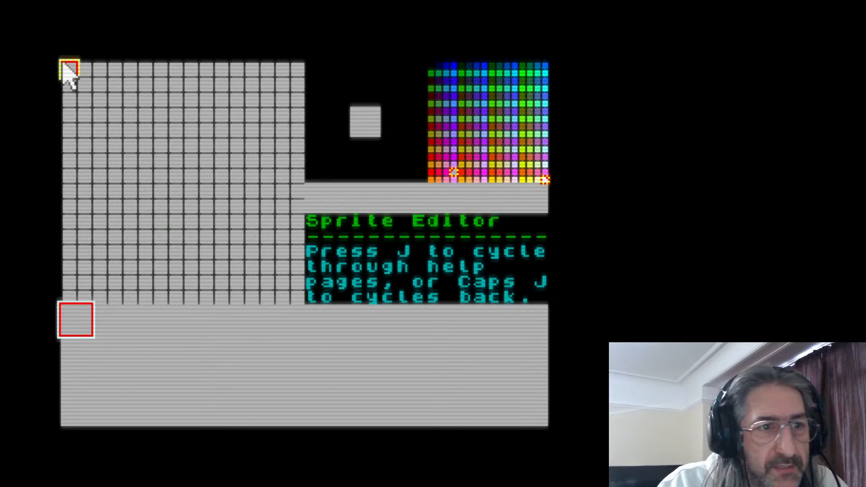
Toggle the emulator's key mode, ending on BASIC mode
key("F10")
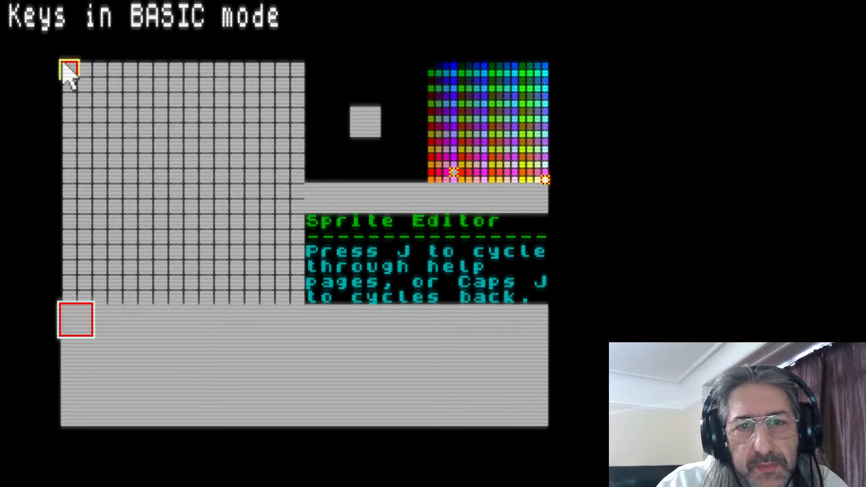
key("F10")
key("F10")
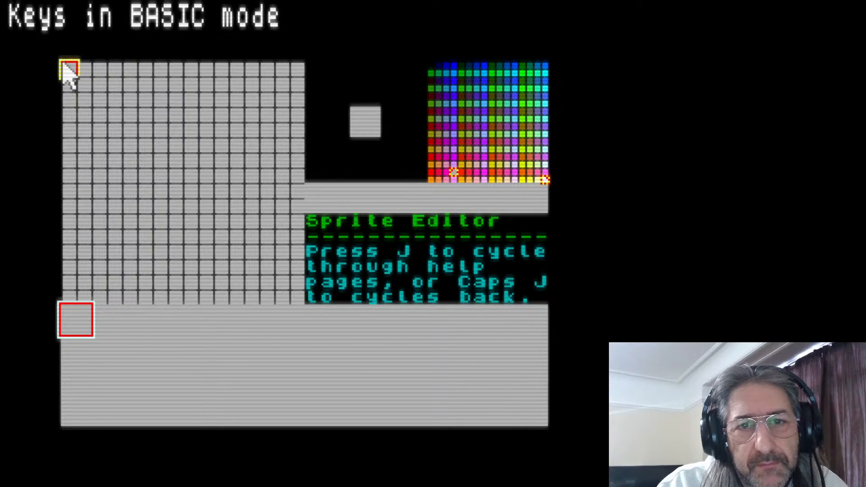
key("F10")
key("F10")
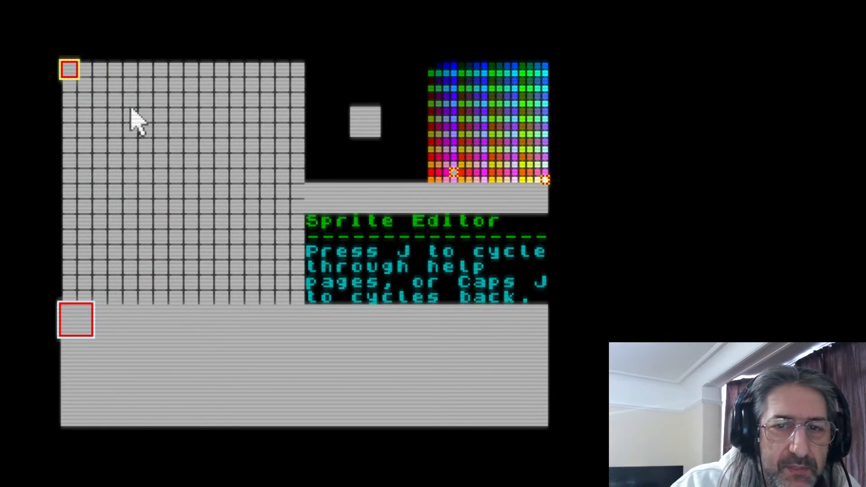
Select the second sprite slot and draw a black outline around the edge of its pixel grid
left_click(111, 321)
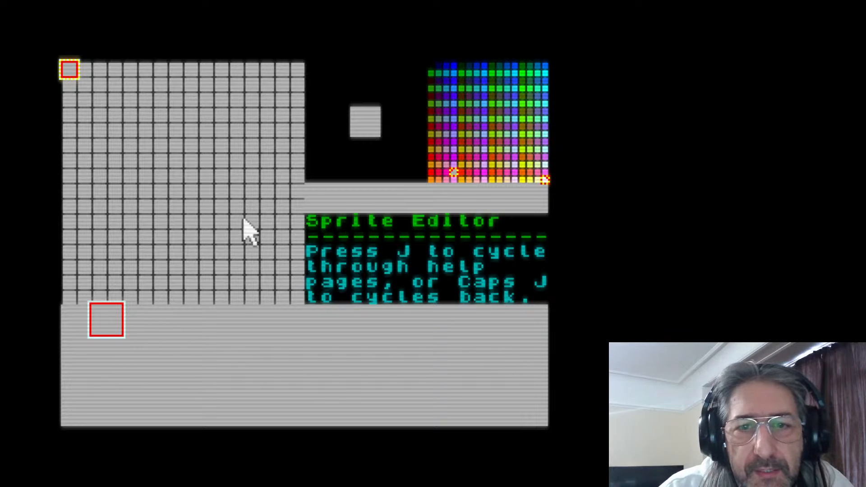
left_click(431, 72)
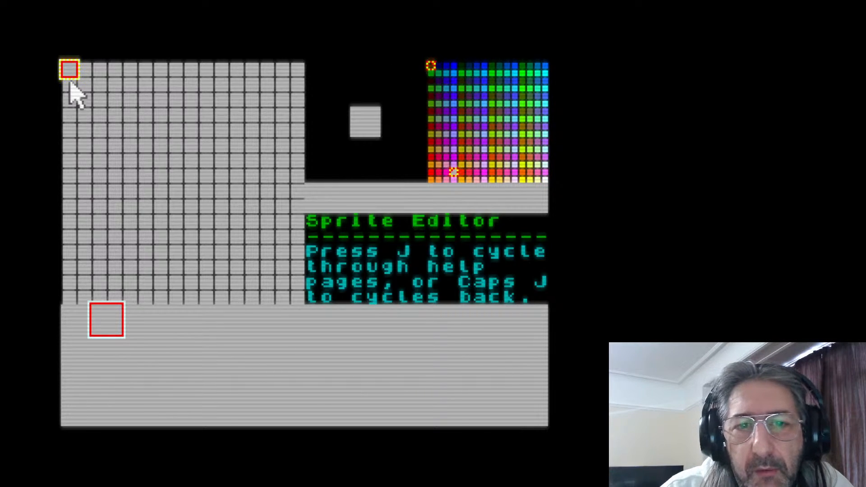
mouse_move(71, 64)
left_mouse_down()
mouse_move(175, 74)
mouse_move(290, 68)
mouse_move(326, 93)
mouse_move(301, 83)
mouse_move(295, 91)
mouse_move(288, 275)
mouse_move(291, 288)
mouse_move(294, 265)
mouse_move(298, 297)
mouse_move(67, 301)
mouse_move(63, 88)
left_mouse_up()
left_click_drag(286, 248, 287, 304)
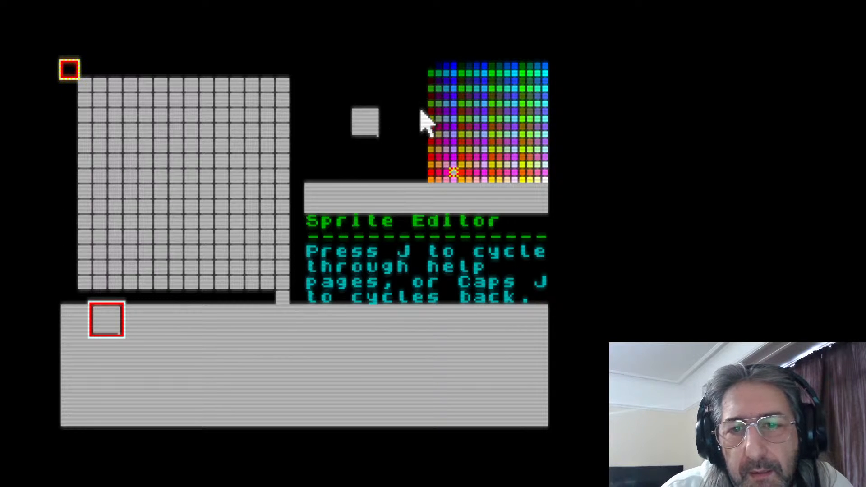
Fill the whole 16 by 16 grid of the second sprite with dark green
left_click(522, 66)
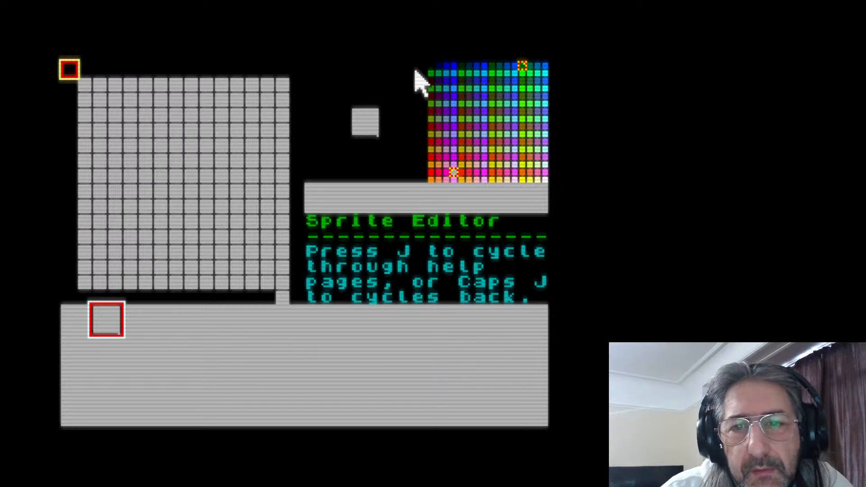
mouse_move(90, 101)
left_mouse_down()
mouse_move(95, 81)
mouse_move(71, 79)
mouse_move(296, 77)
mouse_move(293, 293)
mouse_move(72, 311)
mouse_move(68, 113)
mouse_move(110, 97)
mouse_move(285, 97)
mouse_move(97, 93)
mouse_move(236, 102)
mouse_move(81, 128)
mouse_move(275, 130)
left_mouse_up()
mouse_move(238, 112)
left_mouse_down()
mouse_move(118, 125)
mouse_move(297, 134)
mouse_move(246, 151)
mouse_move(76, 154)
mouse_move(92, 158)
mouse_move(187, 150)
mouse_move(69, 150)
mouse_move(288, 160)
mouse_move(158, 164)
mouse_move(199, 183)
mouse_move(294, 185)
mouse_move(63, 177)
mouse_move(251, 175)
mouse_move(64, 191)
mouse_move(145, 192)
mouse_move(86, 194)
mouse_move(90, 203)
mouse_move(277, 215)
mouse_move(63, 219)
mouse_move(141, 219)
mouse_move(87, 223)
mouse_move(111, 234)
mouse_move(79, 239)
mouse_move(265, 240)
mouse_move(282, 251)
mouse_move(81, 263)
mouse_move(282, 272)
mouse_move(261, 280)
mouse_move(87, 280)
left_mouse_up()
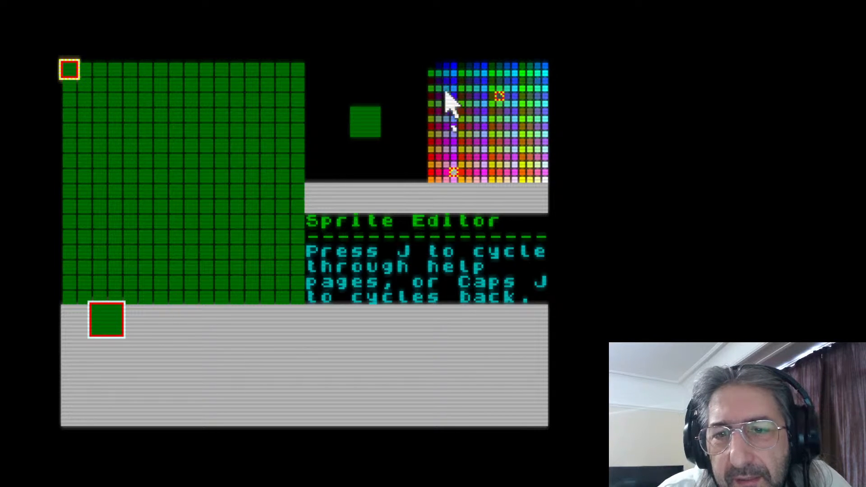
Draw full-width yellow lines on pixel rows 1, 5, 9 and 13, and repaint the stray yellow pixels green
left_click(431, 142)
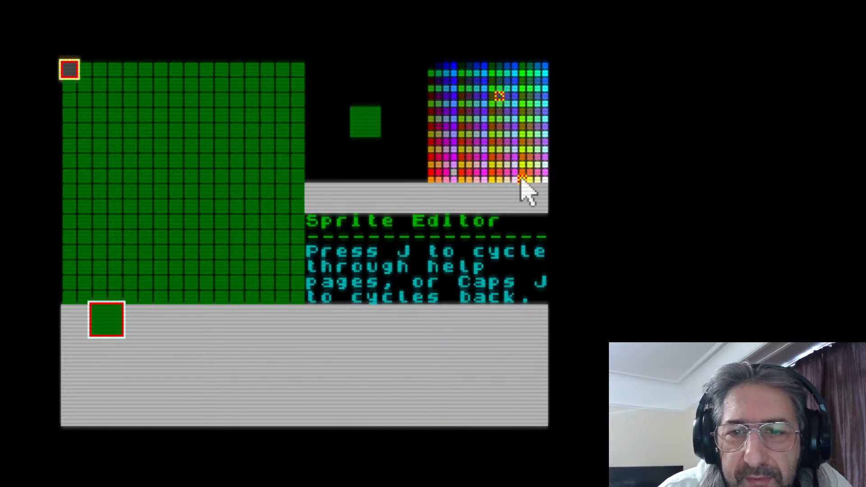
mouse_move(68, 70)
left_mouse_down()
mouse_move(143, 81)
mouse_move(309, 81)
left_mouse_up()
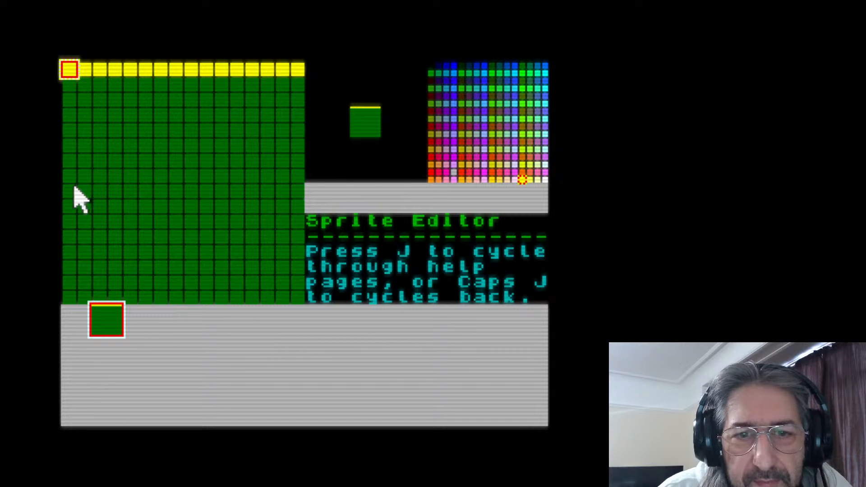
left_click_drag(72, 186, 297, 189)
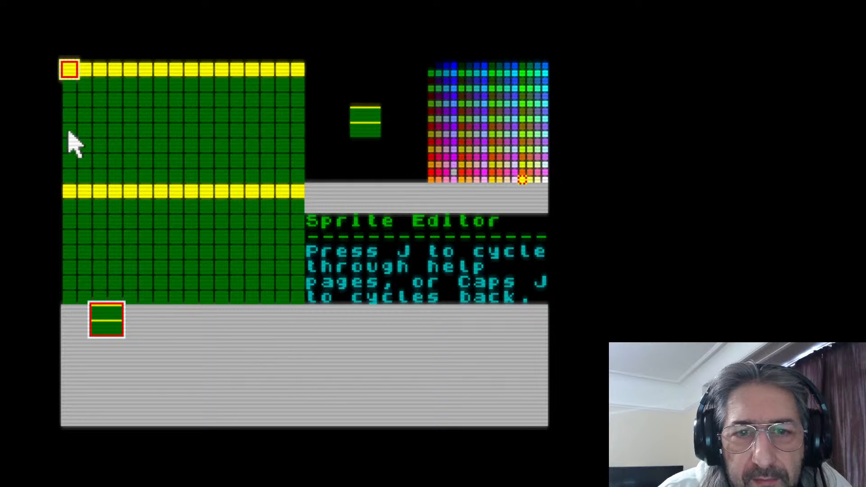
left_click_drag(68, 131, 291, 141)
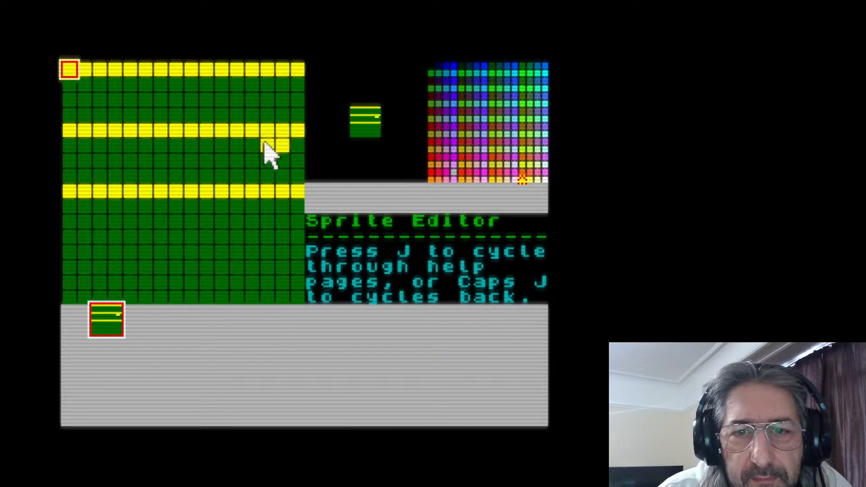
right_click(272, 143)
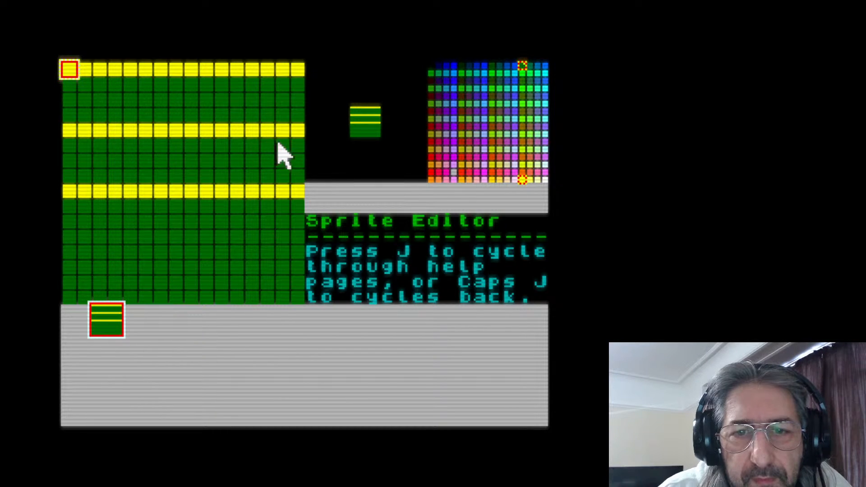
left_click_drag(67, 252, 296, 253)
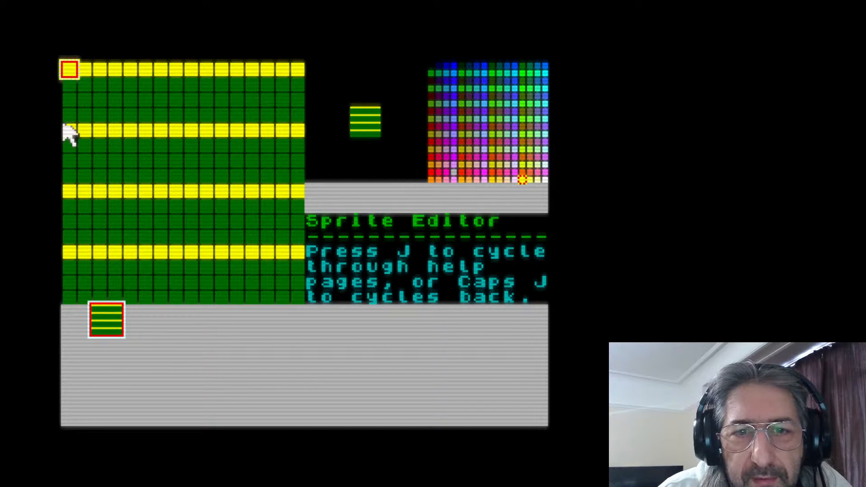
Draw yellow vertical joints between the lines, alternating between the grid's left edge and its middle column to form staggered bricks
left_click_drag(66, 82, 67, 125)
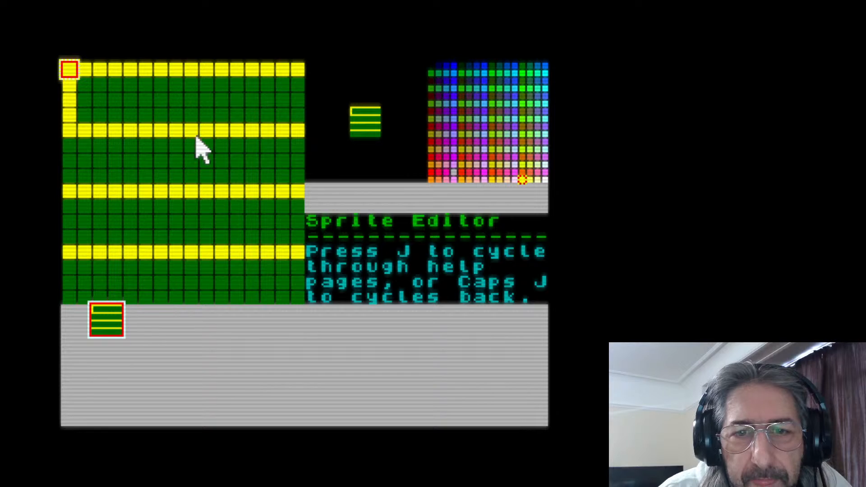
left_click_drag(192, 136, 189, 193)
left_click(190, 311)
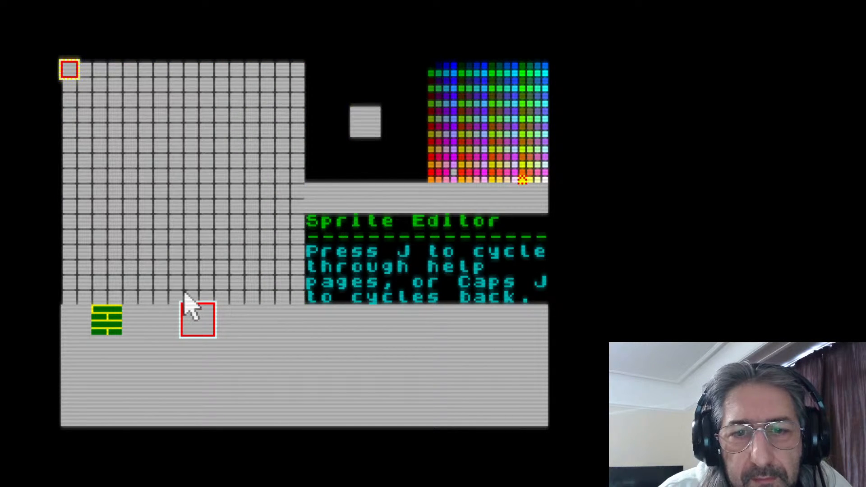
left_click(109, 319)
left_click_drag(71, 202, 69, 246)
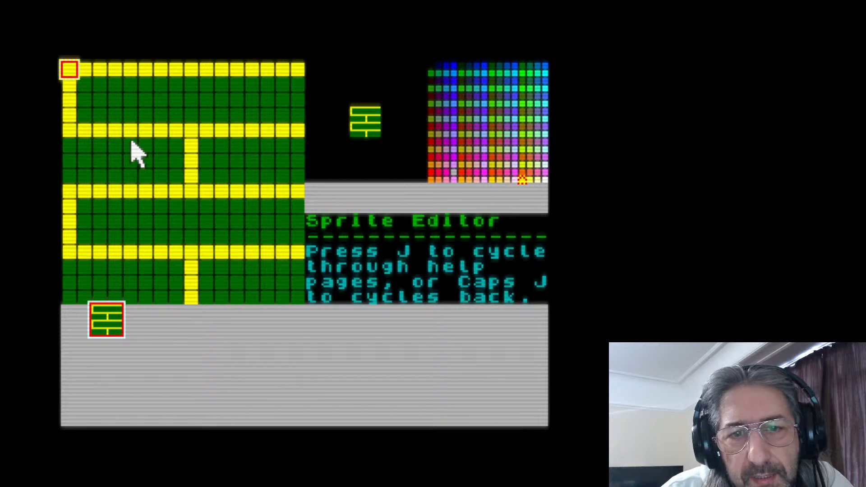
Move the brick joints in pixel rows 6–8 and 14–16 to columns 5 and 13, and add middle-column joints in the other two courses
left_click_drag(131, 143, 130, 179)
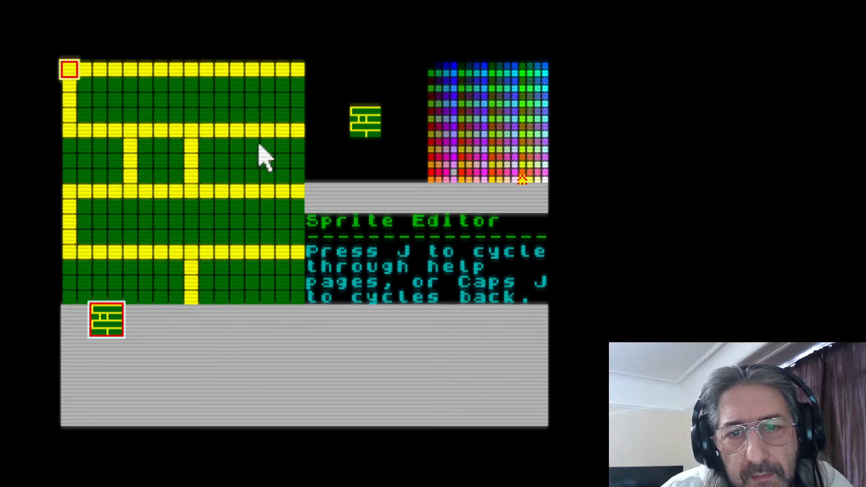
left_click_drag(248, 147, 247, 177)
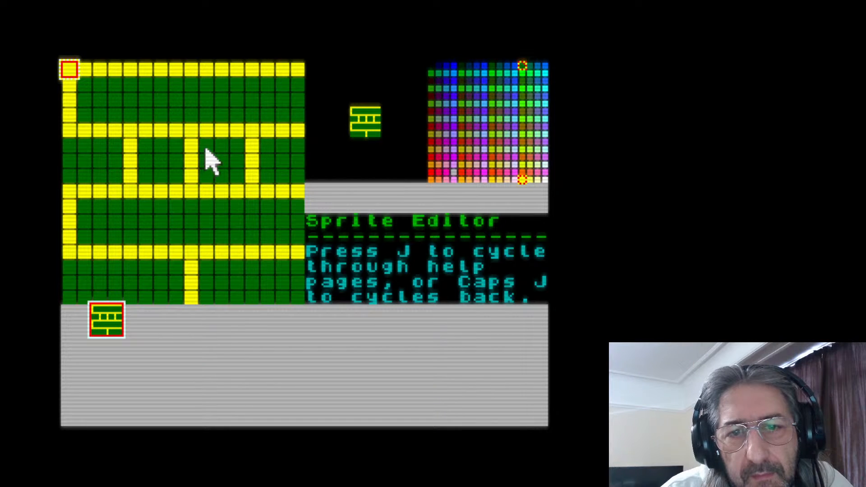
left_click_drag(191, 140, 189, 174)
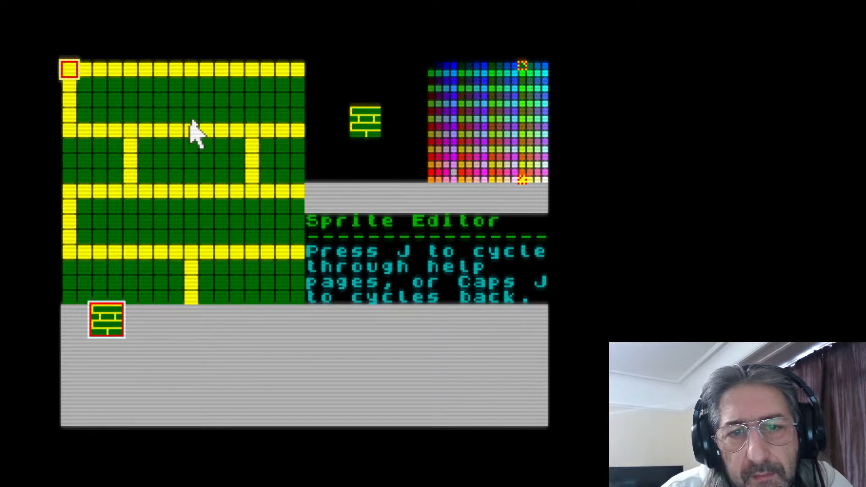
left_click_drag(191, 78, 189, 124)
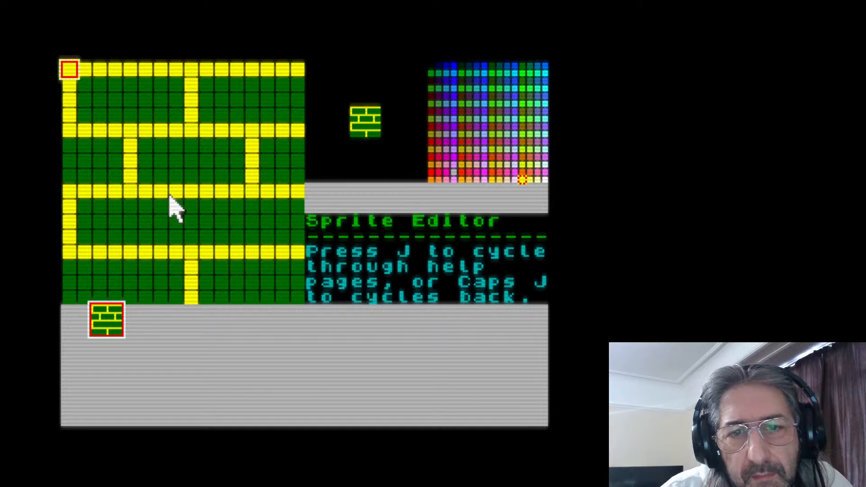
mouse_move(187, 202)
left_mouse_down()
mouse_move(192, 288)
mouse_move(206, 268)
mouse_move(190, 261)
mouse_move(193, 300)
left_mouse_up()
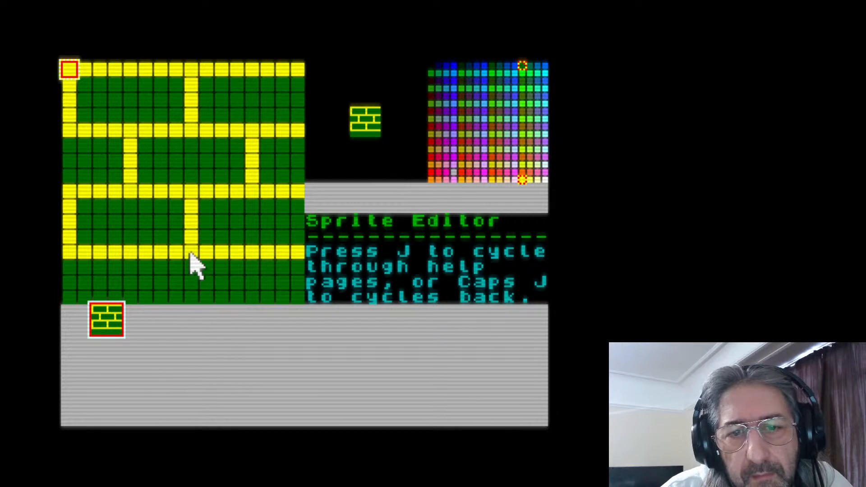
left_click_drag(125, 266, 129, 300)
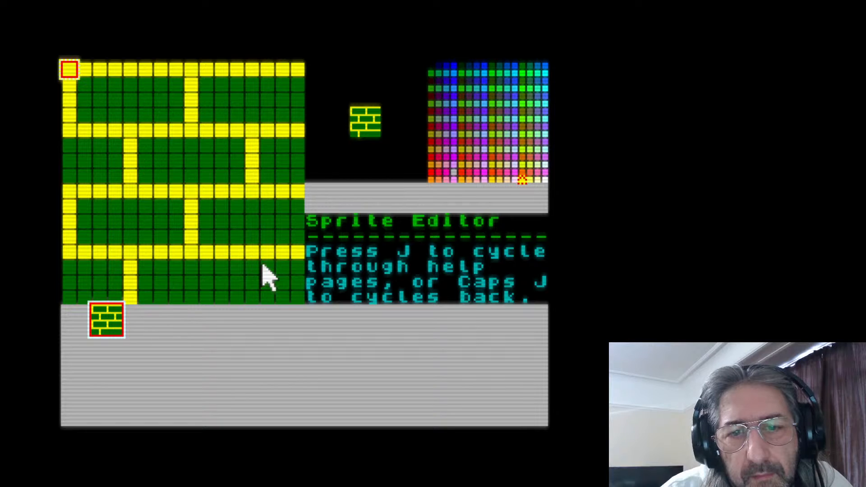
left_click_drag(251, 266, 253, 300)
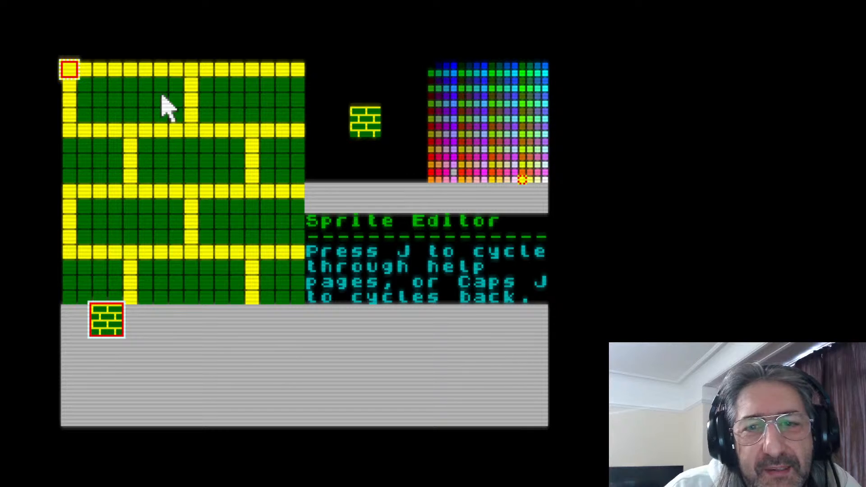
Select the third sprite slot and draw two red full-height ladder rails, each two pixels wide, one pixel in from the grid's sides
left_click(139, 318)
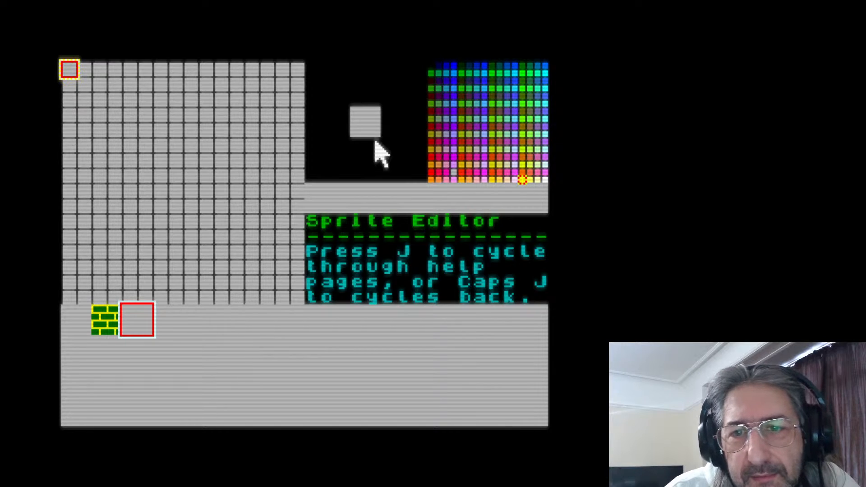
left_click(453, 96)
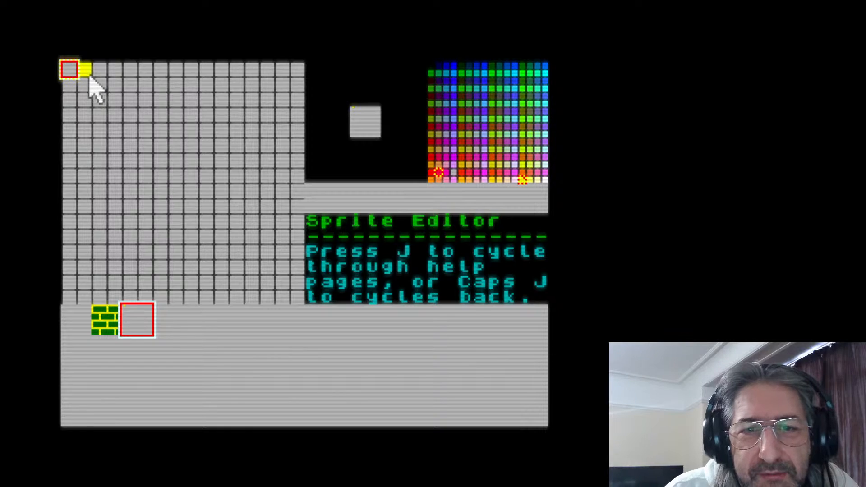
left_click_drag(90, 75, 87, 257)
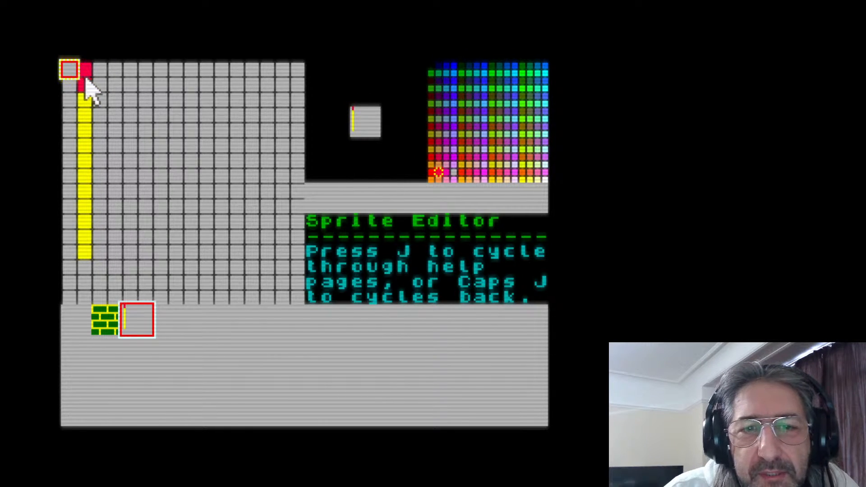
mouse_move(86, 81)
left_mouse_down()
mouse_move(85, 291)
mouse_move(96, 283)
mouse_move(100, 291)
mouse_move(106, 231)
mouse_move(95, 63)
mouse_move(102, 216)
left_mouse_up()
mouse_move(267, 68)
left_mouse_down()
mouse_move(274, 108)
mouse_move(280, 81)
mouse_move(271, 188)
mouse_move(281, 135)
mouse_move(286, 179)
mouse_move(276, 294)
mouse_move(277, 278)
left_mouse_up()
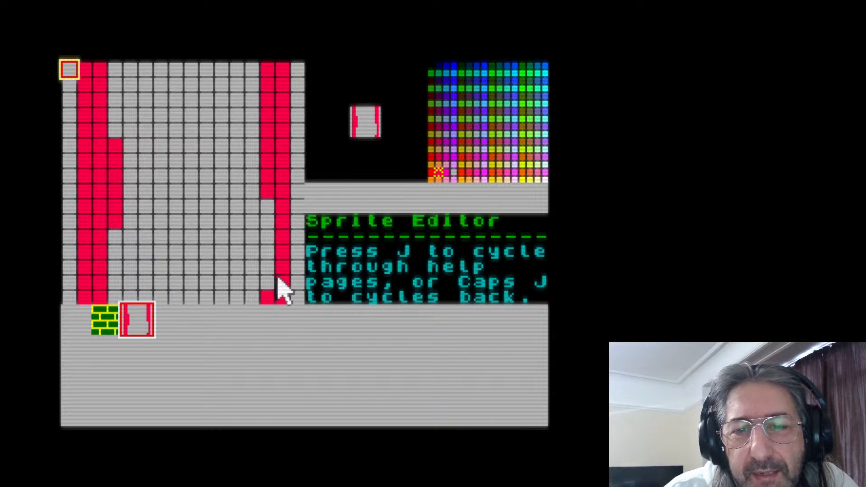
left_click_drag(278, 221, 272, 293)
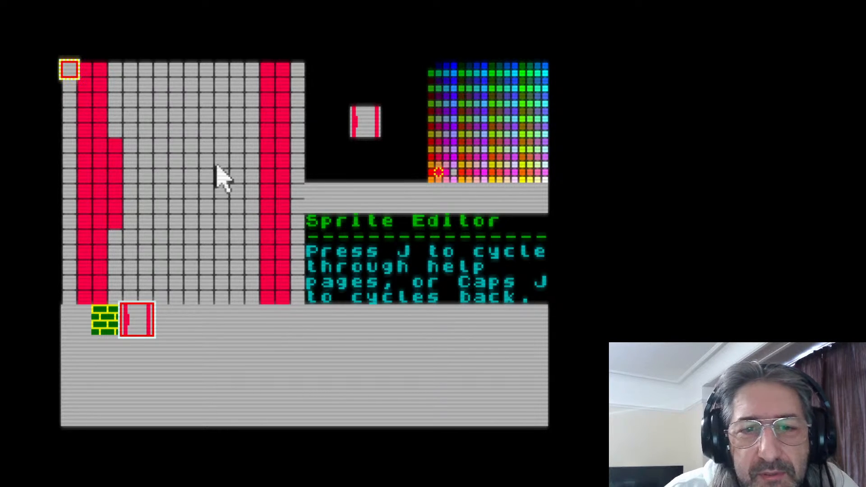
mouse_move(141, 138)
left_mouse_down()
mouse_move(120, 161)
mouse_move(116, 229)
left_mouse_up()
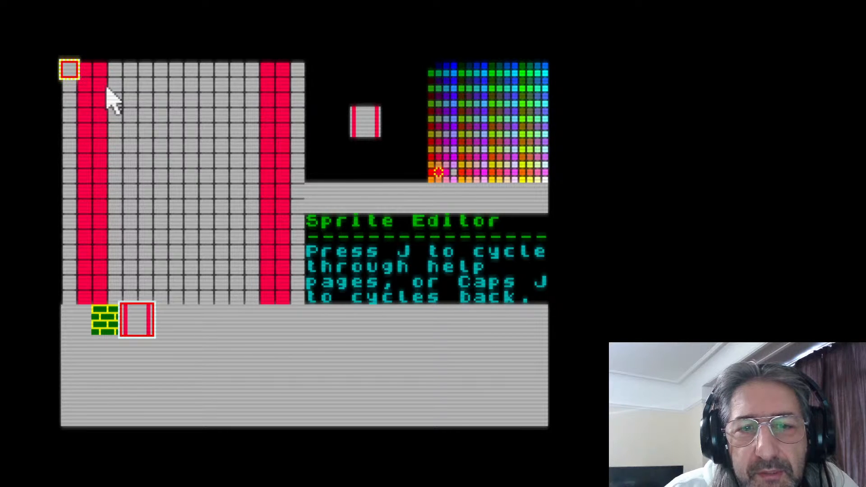
Draw four red ladder rungs between the rails on pixel rows 3, 7, 11 and 15
left_click_drag(112, 101, 257, 101)
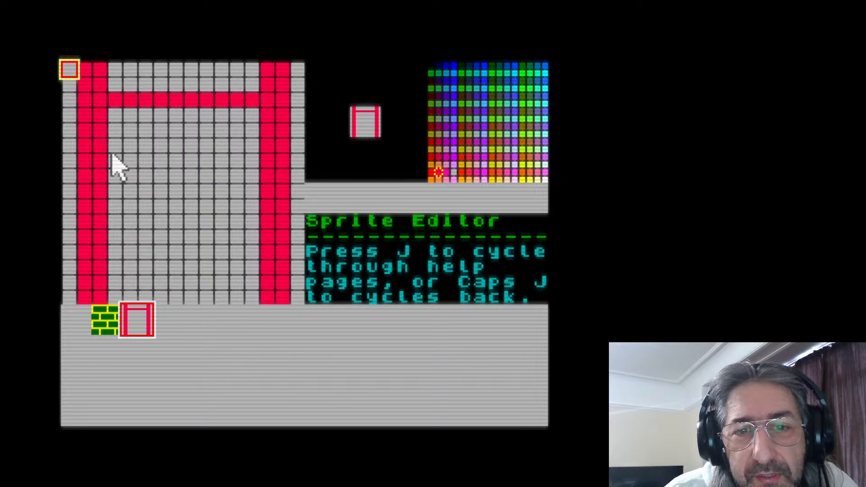
mouse_move(115, 164)
left_mouse_down()
mouse_move(265, 161)
mouse_move(164, 168)
left_mouse_up()
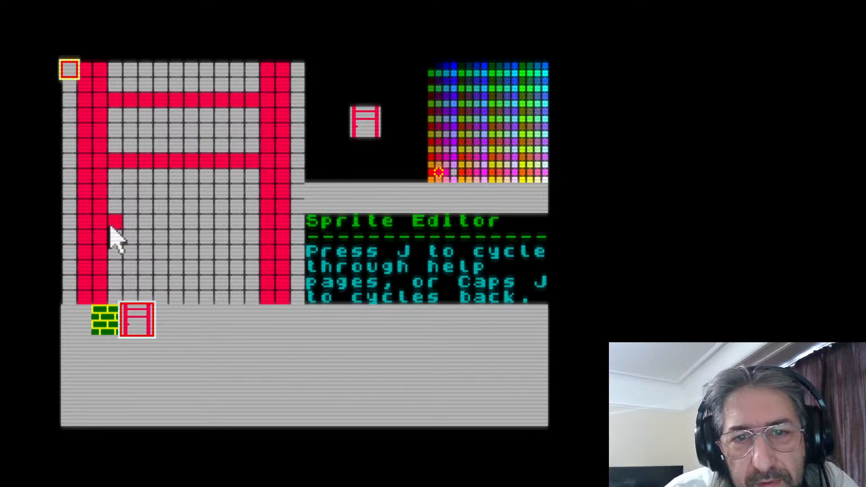
left_click_drag(118, 227, 260, 223)
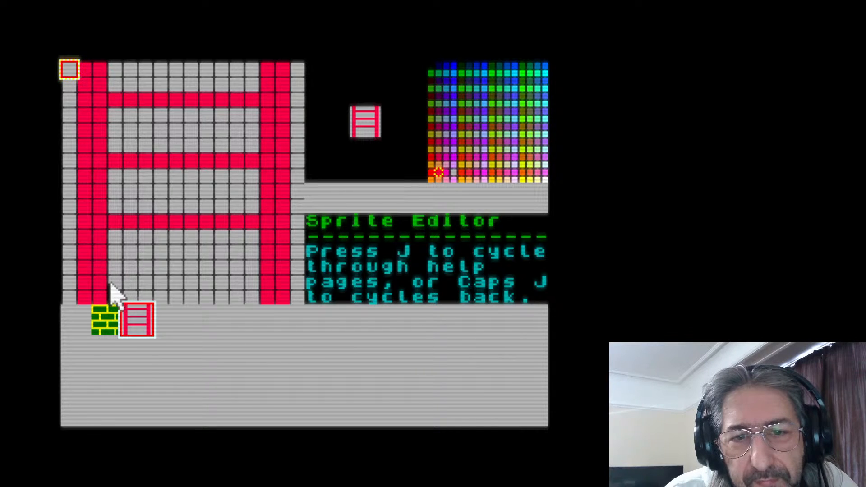
left_click_drag(115, 293, 259, 286)
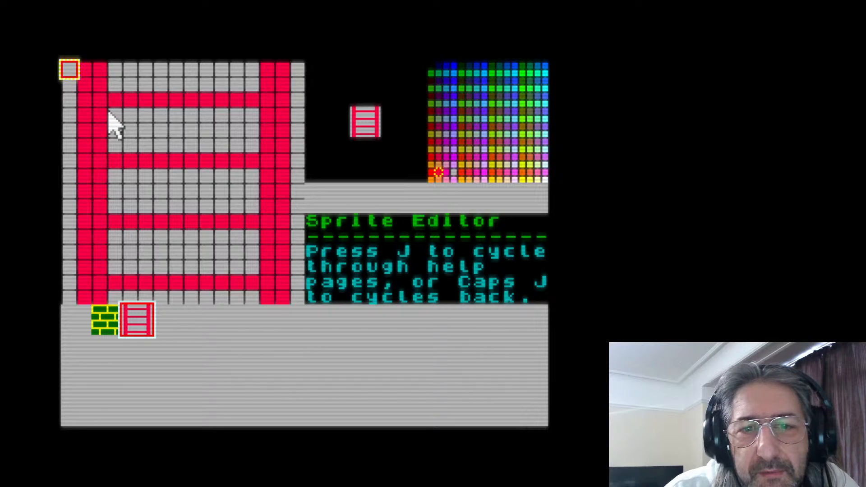
Thicken the upper three ladder rungs with a second red pixel row beneath each
left_click_drag(110, 115, 262, 119)
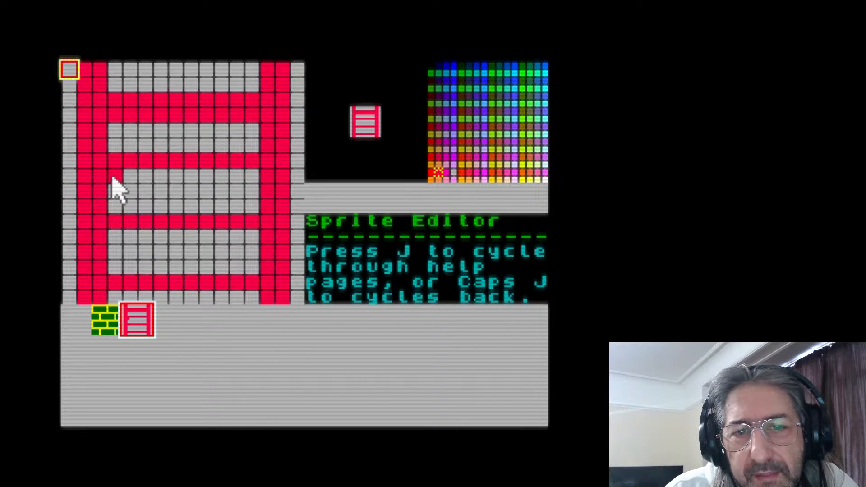
left_click_drag(111, 178, 259, 179)
mouse_move(126, 236)
left_mouse_down()
mouse_move(121, 244)
mouse_move(208, 236)
mouse_move(135, 246)
left_mouse_up()
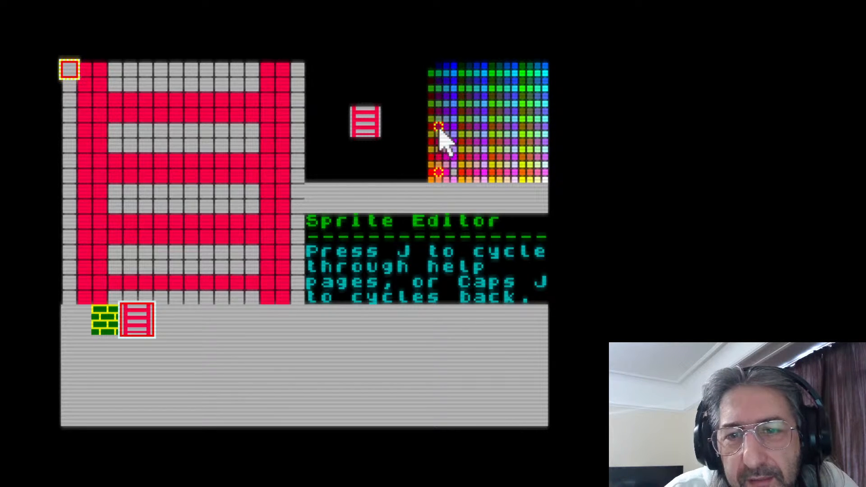
Shade the underside of all four rungs in dark red on pixel rows 4, 8, 12 and 16
left_click_drag(118, 115, 248, 116)
mouse_move(116, 180)
left_mouse_down()
mouse_move(252, 179)
mouse_move(151, 180)
left_mouse_up()
mouse_move(131, 224)
left_mouse_down()
mouse_move(115, 239)
mouse_move(257, 235)
left_mouse_up()
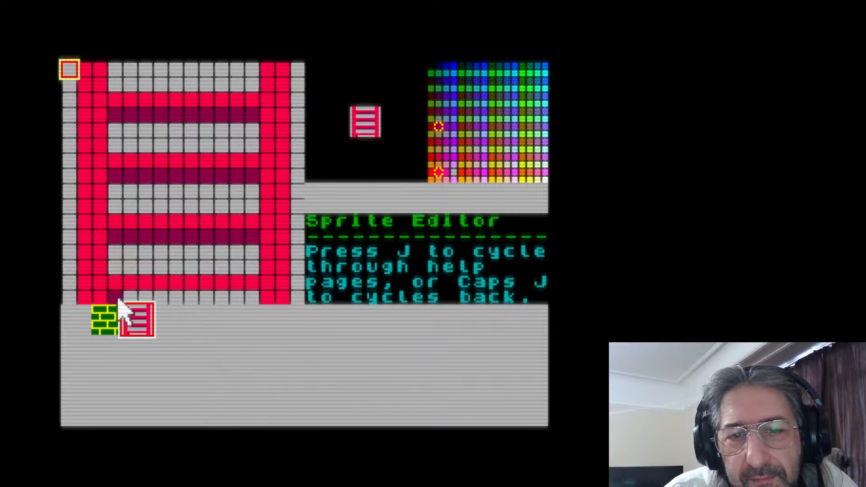
left_click_drag(118, 298, 251, 297)
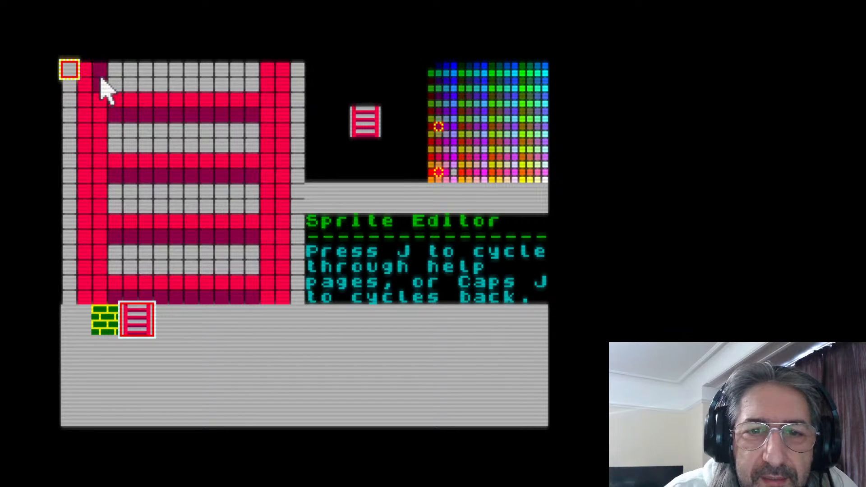
Shade the right column of each ladder rail dark red, keeping the left rail bright where the bright rung rows meet it
mouse_move(101, 80)
left_mouse_down()
mouse_move(110, 113)
mouse_move(100, 113)
mouse_move(102, 133)
left_mouse_up()
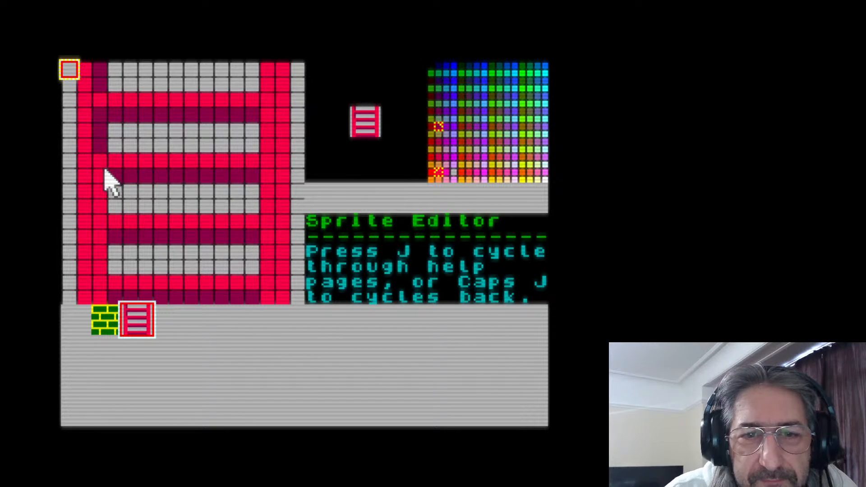
left_click(105, 172)
left_click_drag(103, 203, 99, 260)
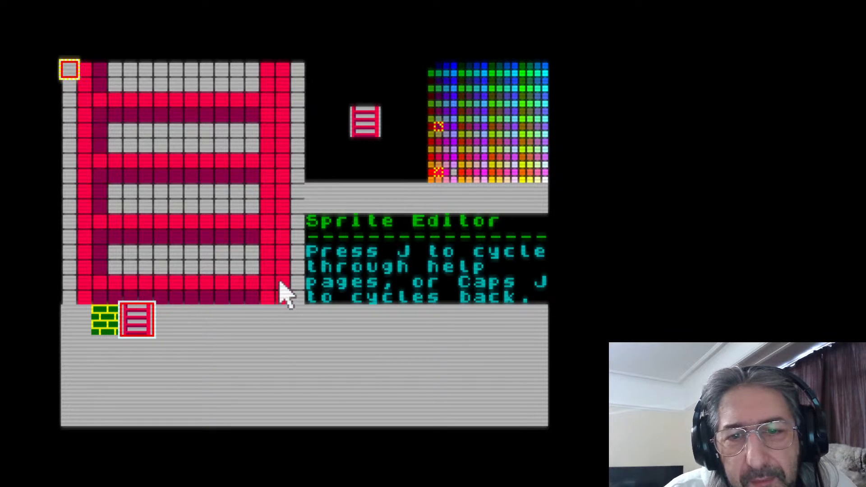
left_click_drag(282, 295, 282, 75)
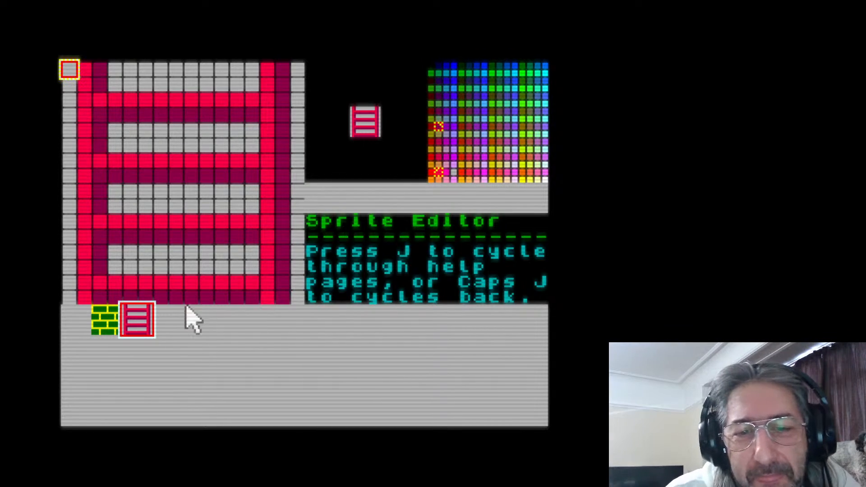
Select the fourth sprite slot and draw a dark red border two pixels thick around the edge of its grid
left_click(173, 328)
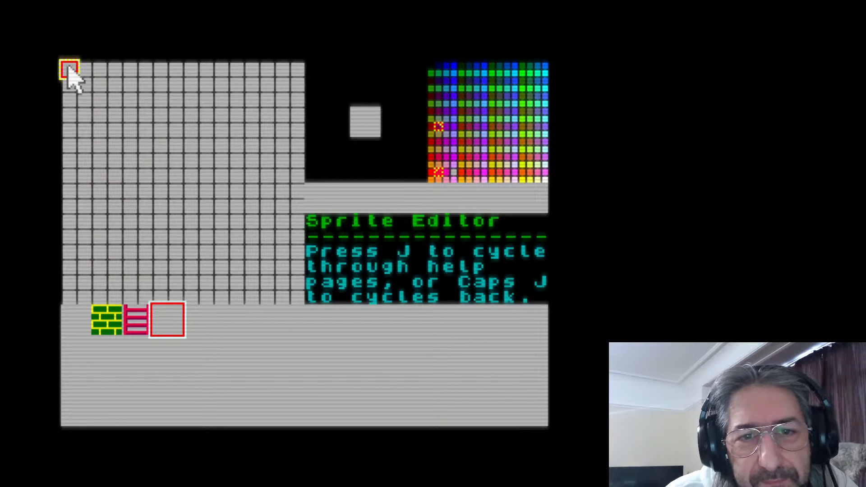
mouse_move(69, 68)
left_mouse_down()
mouse_move(70, 299)
mouse_move(291, 293)
mouse_move(303, 251)
mouse_move(297, 71)
mouse_move(70, 72)
left_mouse_up()
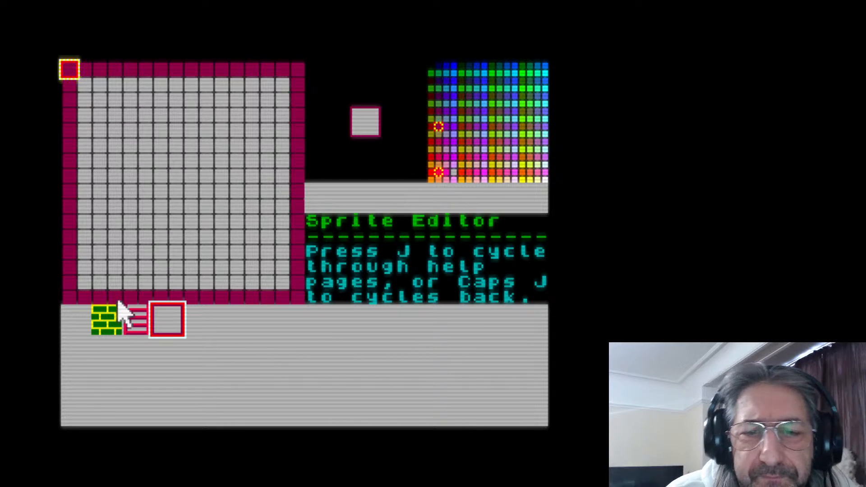
left_click(138, 324)
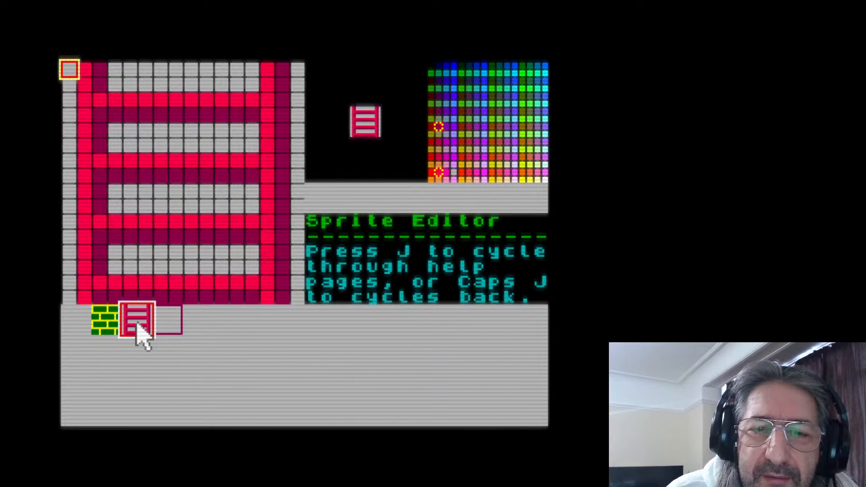
left_click(165, 323)
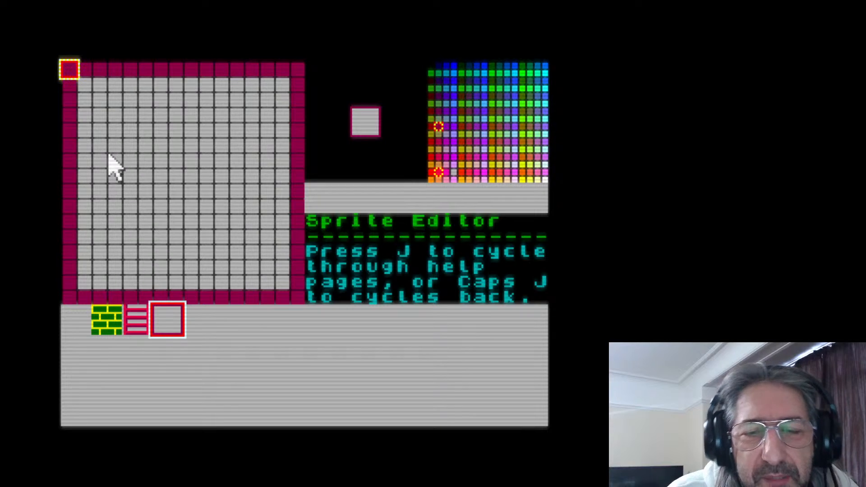
mouse_move(82, 85)
left_mouse_down()
mouse_move(276, 80)
mouse_move(116, 83)
left_mouse_up()
mouse_move(82, 107)
left_mouse_down()
mouse_move(79, 230)
mouse_move(88, 274)
mouse_move(97, 279)
mouse_move(278, 276)
mouse_move(282, 103)
left_mouse_up()
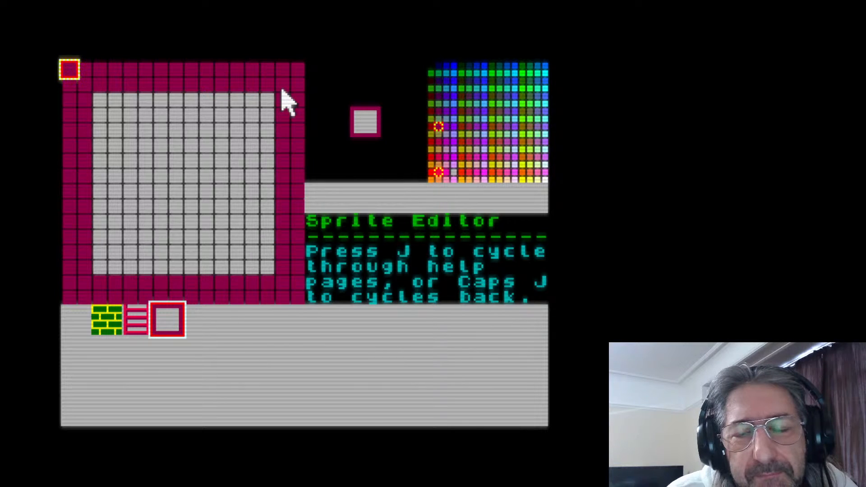
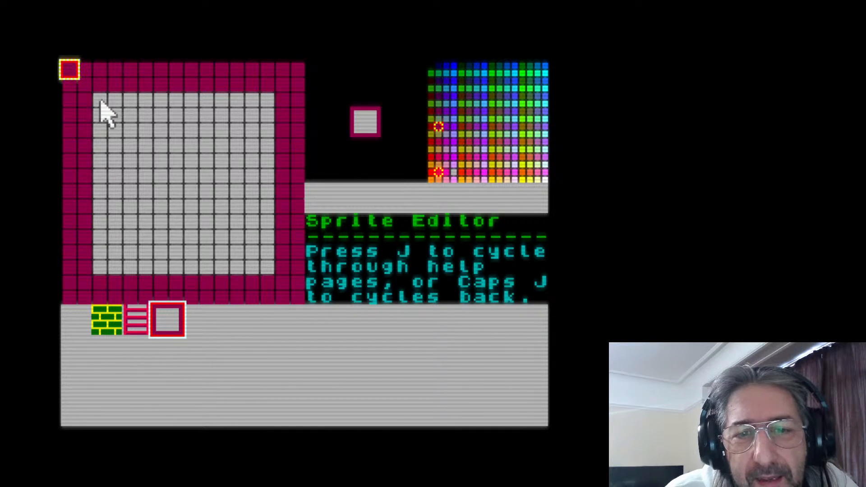
Fill the fourth sprite's interior dark red and clear a small stepped triangle from each of its two upper corners
mouse_move(100, 100)
left_mouse_down()
mouse_move(285, 101)
mouse_move(213, 102)
mouse_move(136, 127)
mouse_move(70, 123)
mouse_move(63, 126)
mouse_move(272, 113)
mouse_move(246, 134)
mouse_move(156, 131)
mouse_move(74, 164)
mouse_move(310, 148)
mouse_move(106, 159)
mouse_move(225, 133)
mouse_move(124, 146)
mouse_move(264, 158)
mouse_move(176, 186)
mouse_move(251, 184)
mouse_move(259, 171)
mouse_move(256, 247)
mouse_move(259, 257)
mouse_move(273, 254)
mouse_move(267, 265)
mouse_move(266, 217)
mouse_move(252, 276)
mouse_move(258, 198)
mouse_move(222, 191)
mouse_move(238, 188)
mouse_move(168, 196)
mouse_move(110, 172)
mouse_move(256, 175)
mouse_move(133, 177)
mouse_move(200, 200)
mouse_move(231, 179)
mouse_move(133, 190)
mouse_move(165, 161)
mouse_move(80, 190)
mouse_move(157, 190)
mouse_move(100, 214)
mouse_move(246, 203)
mouse_move(150, 228)
mouse_move(86, 230)
mouse_move(257, 228)
mouse_move(231, 235)
mouse_move(222, 224)
mouse_move(232, 230)
mouse_move(227, 252)
mouse_move(202, 270)
mouse_move(65, 267)
mouse_move(188, 259)
mouse_move(137, 258)
mouse_move(141, 265)
mouse_move(168, 235)
mouse_move(78, 233)
mouse_move(111, 237)
mouse_move(92, 253)
left_mouse_up()
mouse_move(65, 81)
left_mouse_down()
mouse_move(78, 76)
mouse_move(80, 87)
mouse_move(101, 73)
left_mouse_up()
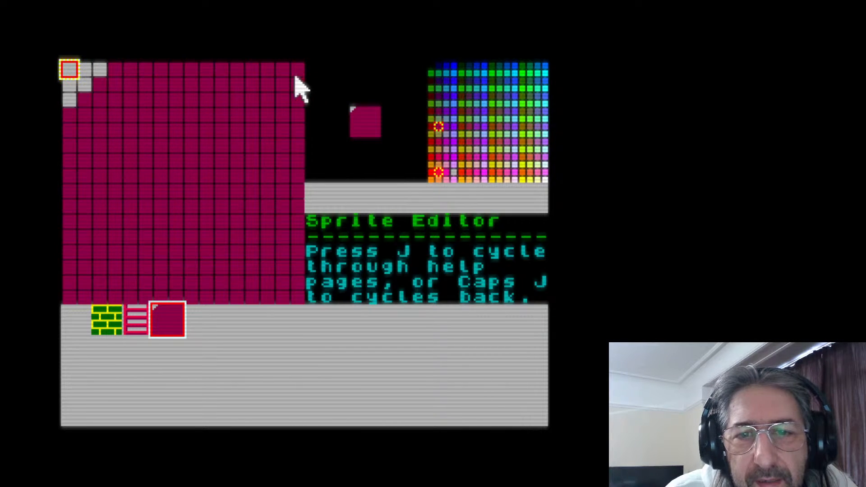
mouse_move(296, 85)
left_mouse_down()
mouse_move(297, 67)
mouse_move(270, 66)
mouse_move(301, 98)
left_mouse_up()
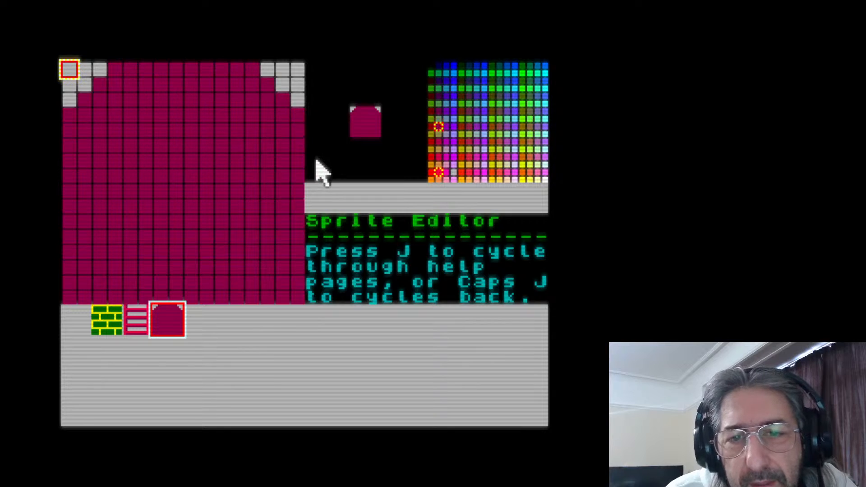
Round the sprite's upper-right corner by clearing 5, 3, 2, 1 and 1 pixels on rows 1 to 5
mouse_move(299, 147)
left_mouse_down()
mouse_move(274, 84)
mouse_move(239, 81)
mouse_move(247, 73)
mouse_move(216, 69)
left_mouse_up()
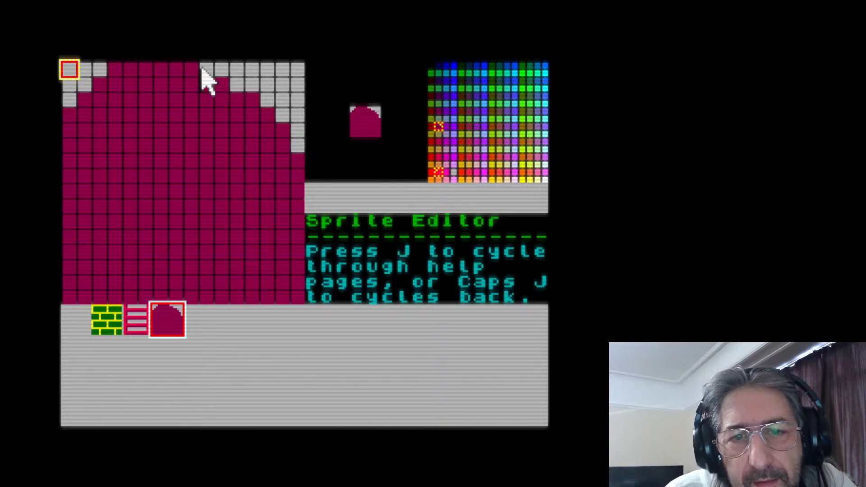
left_click(203, 67)
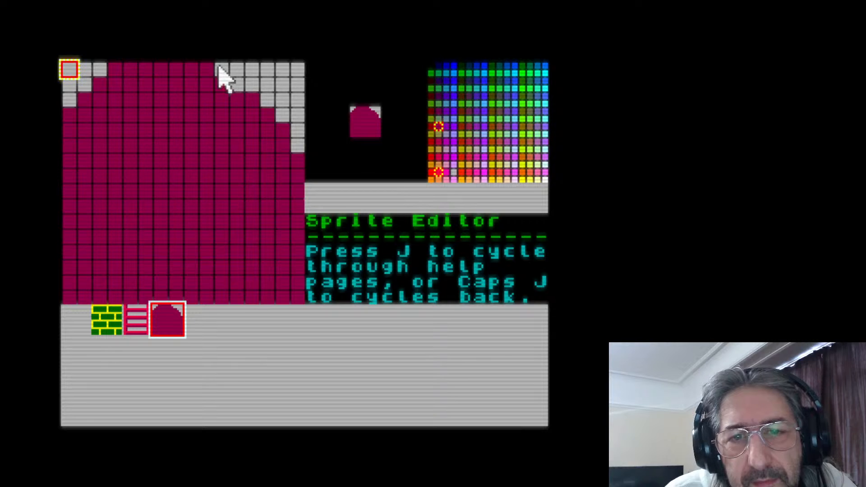
left_click(220, 69)
mouse_move(236, 85)
left_mouse_down()
mouse_move(286, 118)
mouse_move(301, 142)
left_mouse_up()
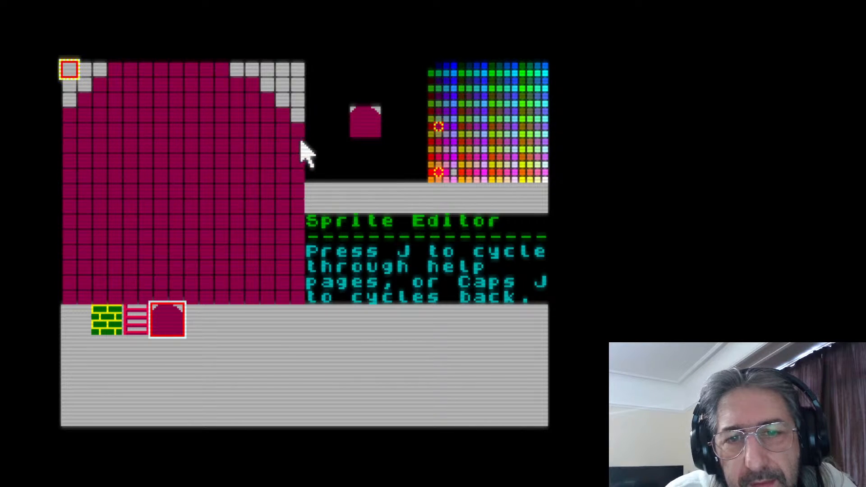
right_click(298, 129)
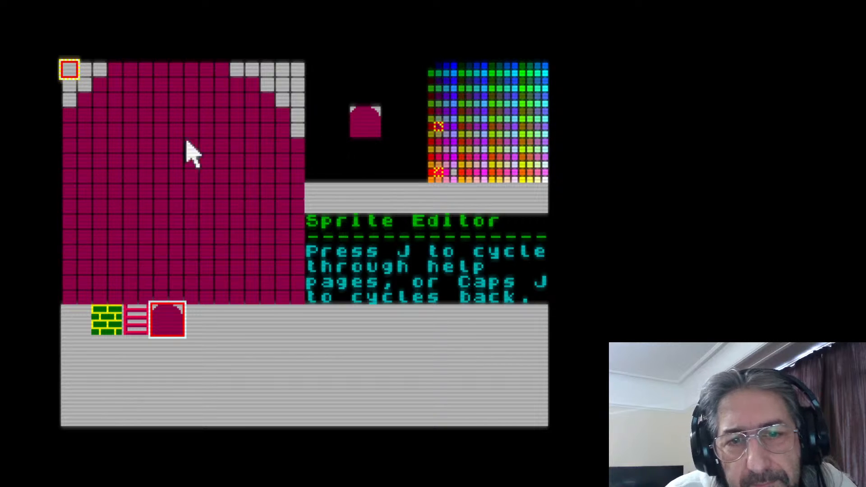
Shape the sprite's upper-left corner as a mirror of the rounded upper-right corner, restoring the over-erased pixels in dark red
right_click(72, 115)
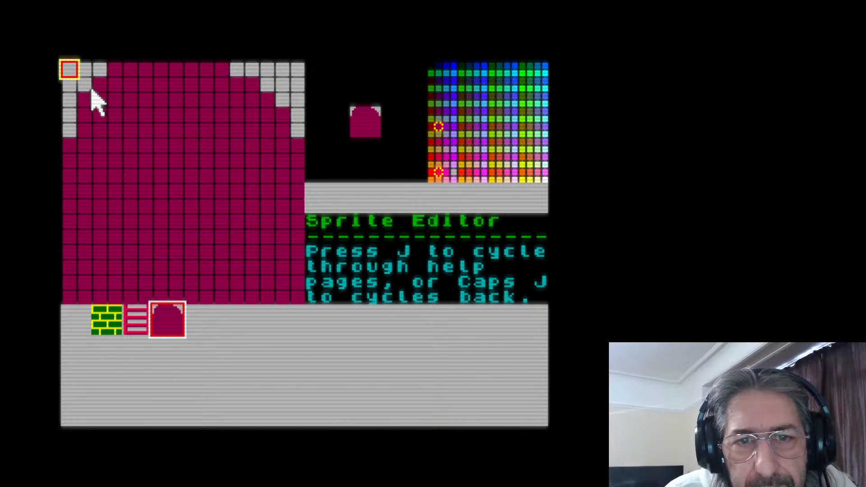
right_click(89, 95)
right_click(105, 85)
right_click(115, 84)
right_click(115, 70)
right_click(130, 70)
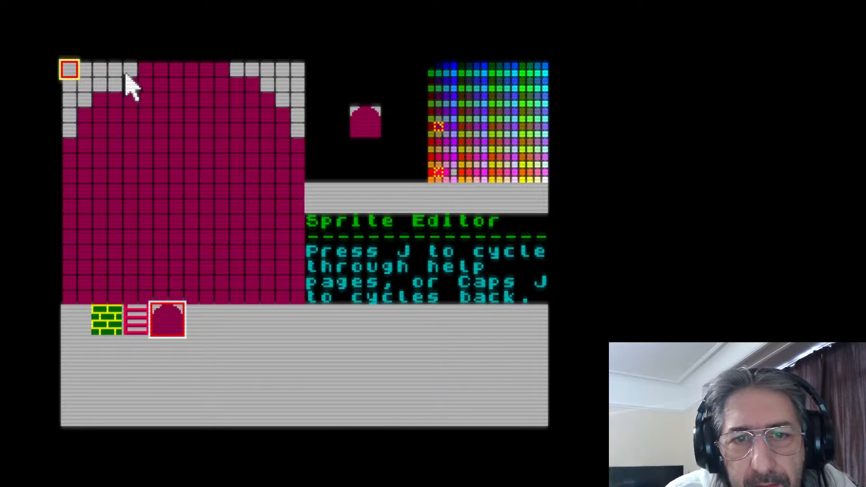
right_click(144, 70)
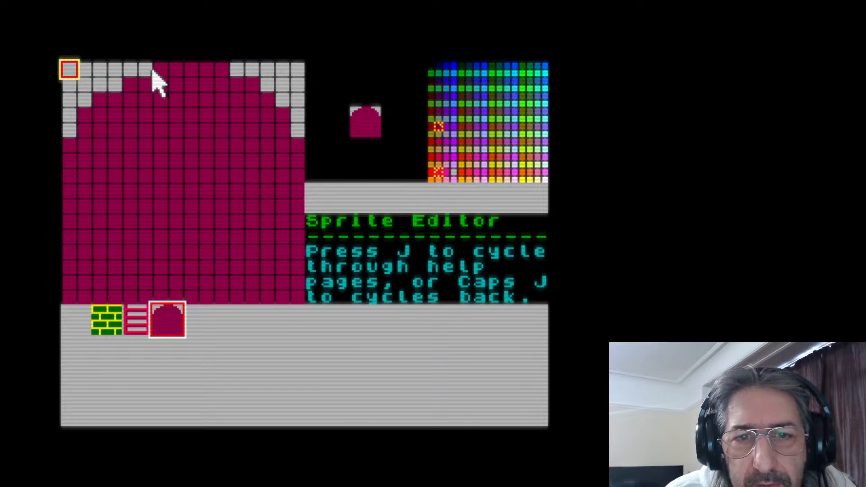
left_click(104, 86)
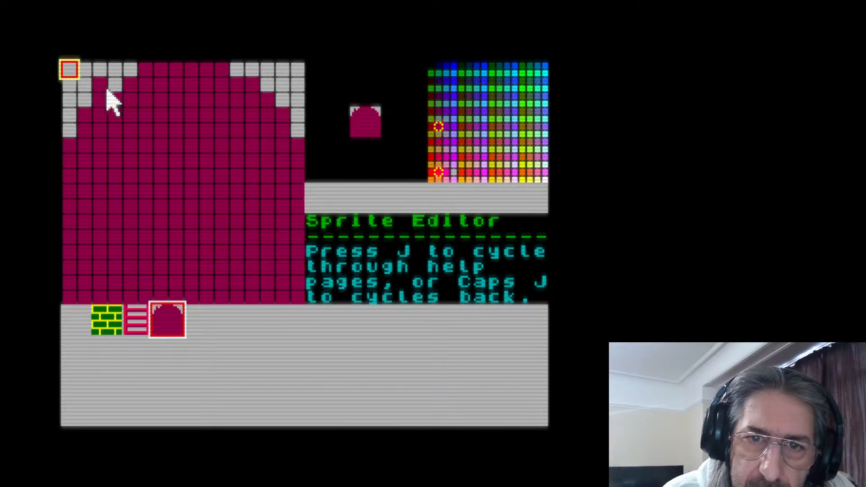
left_click(114, 86)
left_click(107, 86)
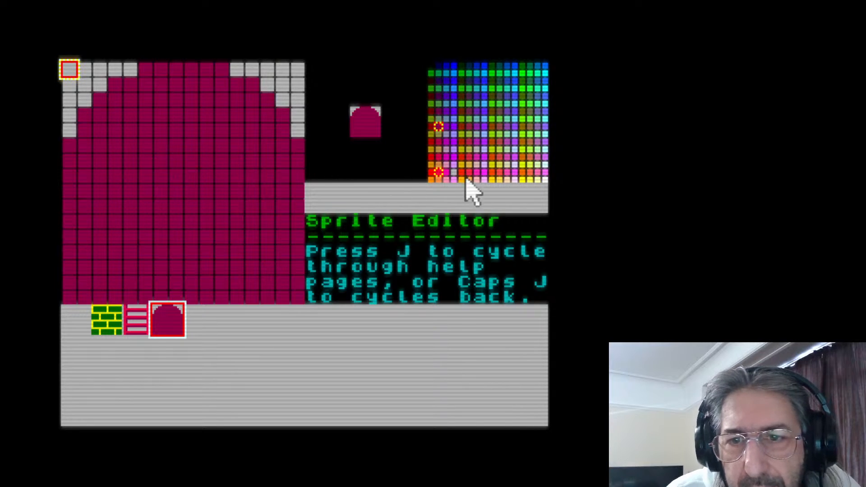
Draw a white letter E, three pixels wide and five tall, beside the left edge of the rounded shape on rows 6 to 10
left_click(544, 181)
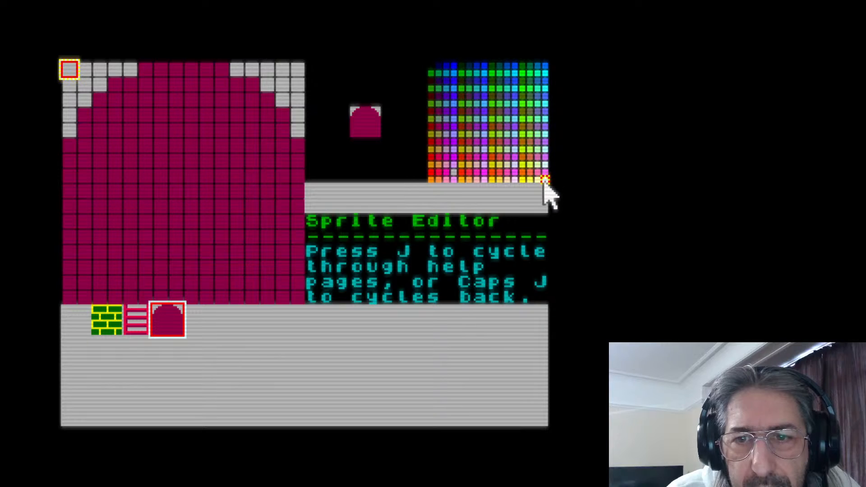
left_click(99, 146)
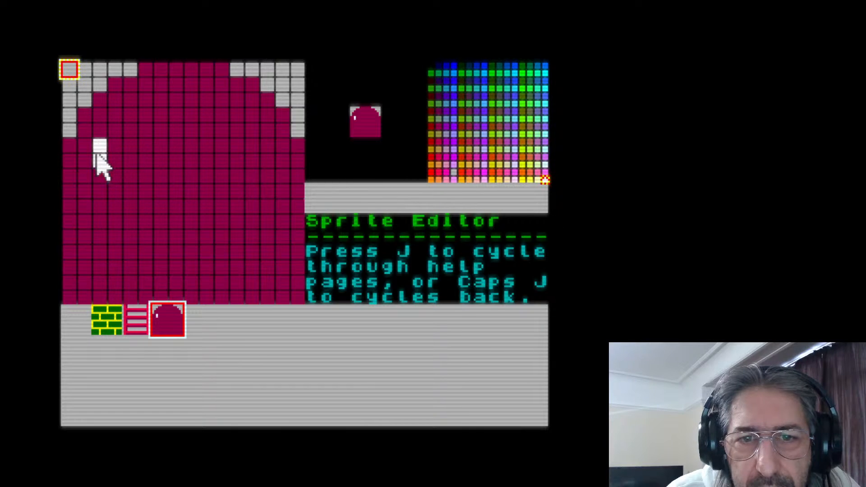
mouse_move(96, 156)
left_mouse_down()
mouse_move(102, 195)
mouse_move(116, 206)
mouse_move(86, 192)
mouse_move(89, 205)
mouse_move(82, 151)
mouse_move(112, 151)
mouse_move(102, 158)
mouse_move(104, 190)
left_mouse_up()
right_click(112, 158)
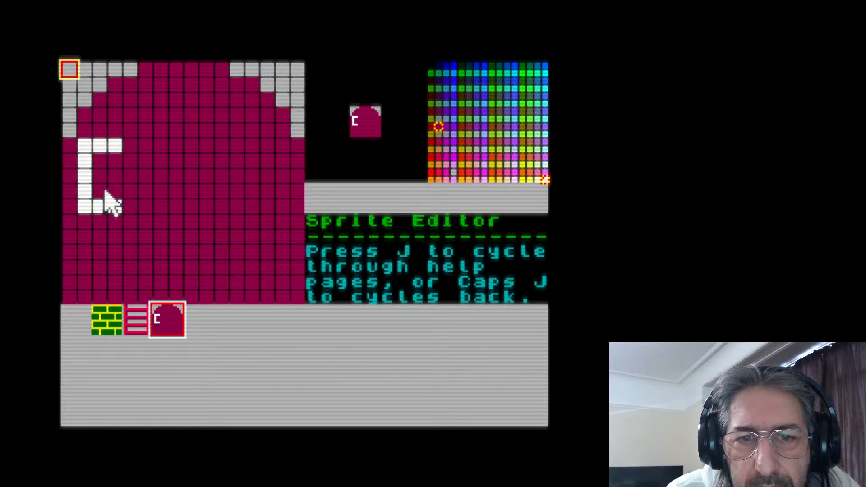
right_click(81, 175)
left_click(94, 175)
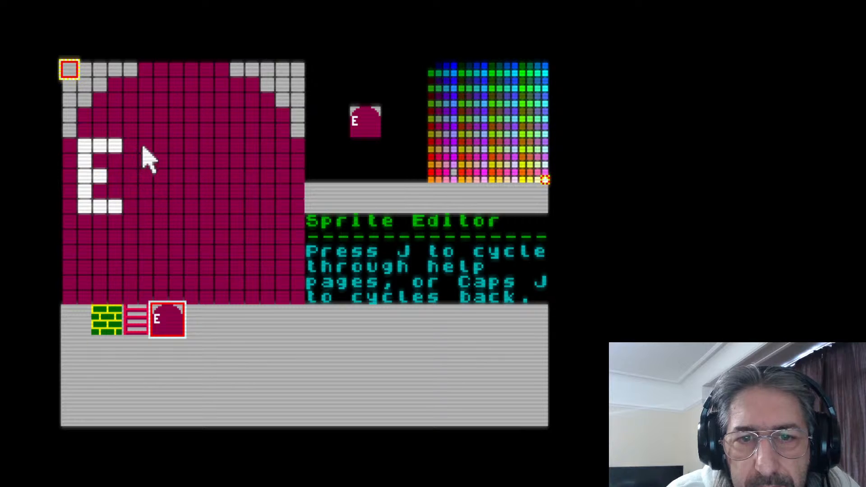
Complete the word EXIT with white letters X, I and T on rows 6 to 10
mouse_move(144, 146)
left_mouse_down()
mouse_move(160, 174)
mouse_move(146, 202)
left_mouse_up()
left_click(176, 207)
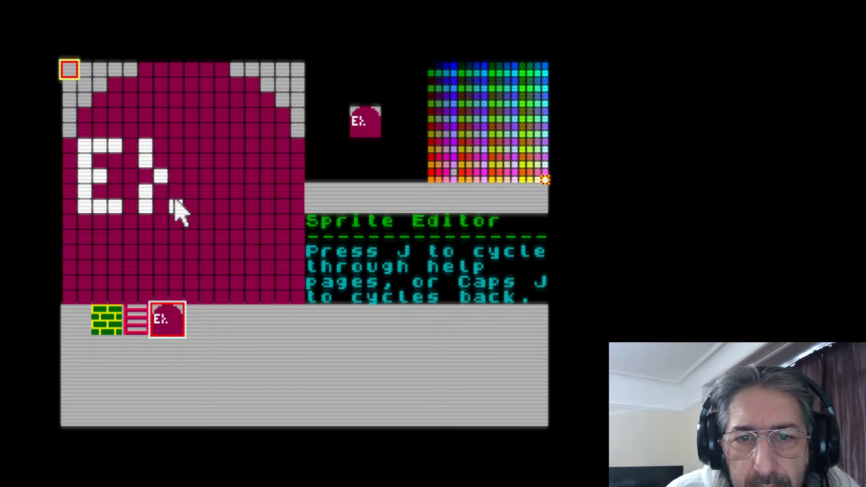
left_click(176, 193)
left_click(176, 162)
left_click(176, 147)
mouse_move(214, 149)
left_mouse_down()
mouse_move(242, 146)
mouse_move(225, 160)
mouse_move(220, 208)
mouse_move(209, 206)
mouse_move(237, 207)
left_mouse_up()
mouse_move(272, 147)
left_mouse_down()
mouse_move(294, 151)
mouse_move(285, 197)
left_mouse_up()
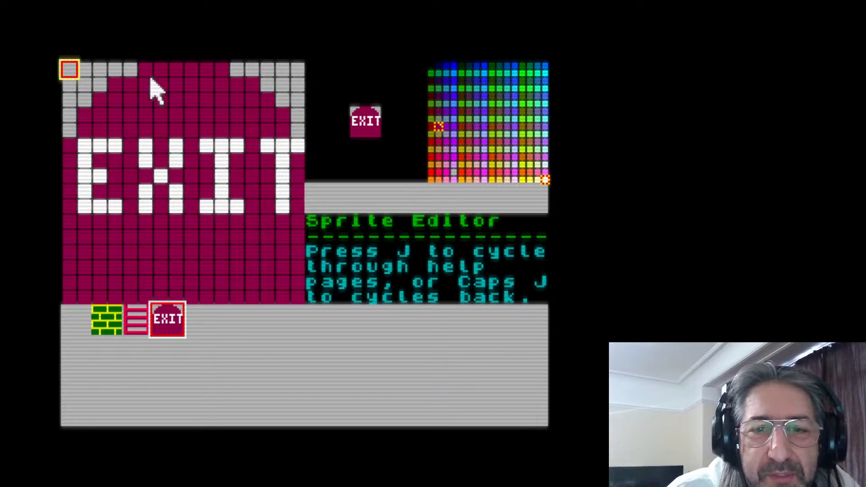
Copy the EXIT sprite into the fifth sprite slot
left_click(72, 69)
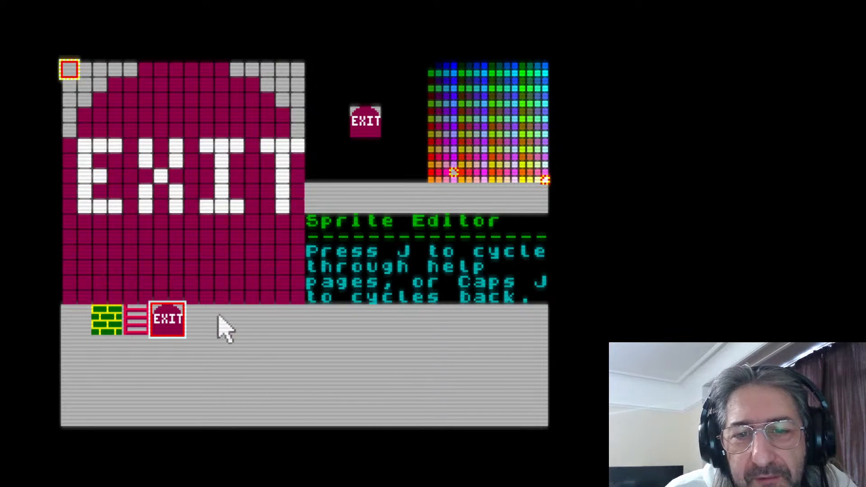
left_click(198, 329)
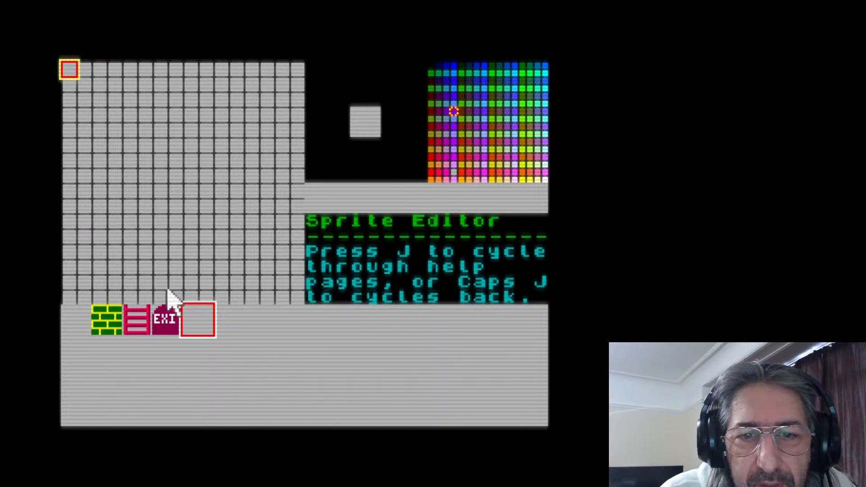
left_click(177, 321)
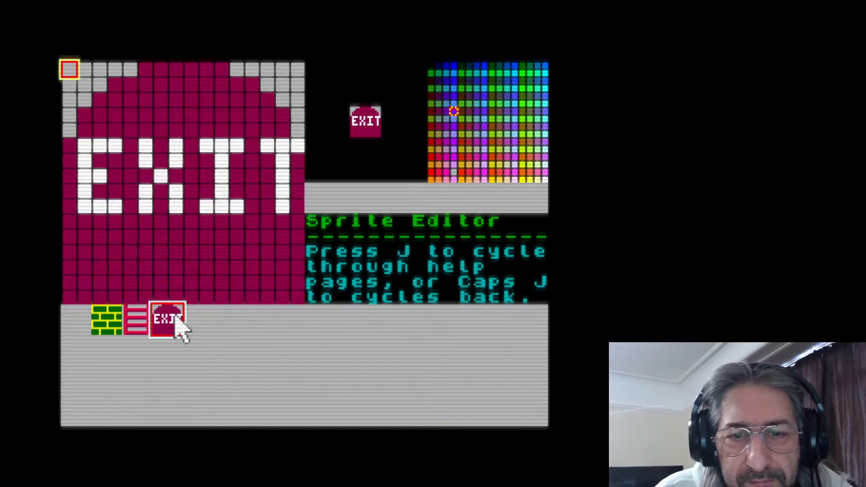
left_click(198, 329)
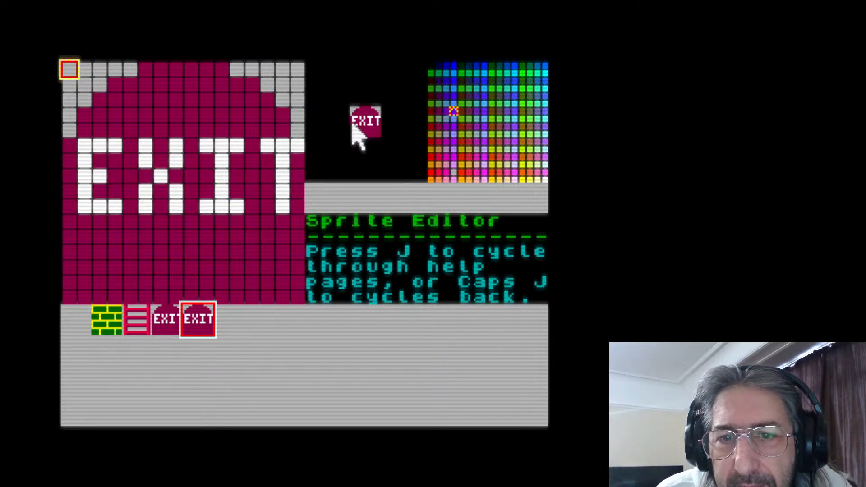
Paint over the white EXIT lettering on the fifth sprite in the door's dark red
right_click(117, 129)
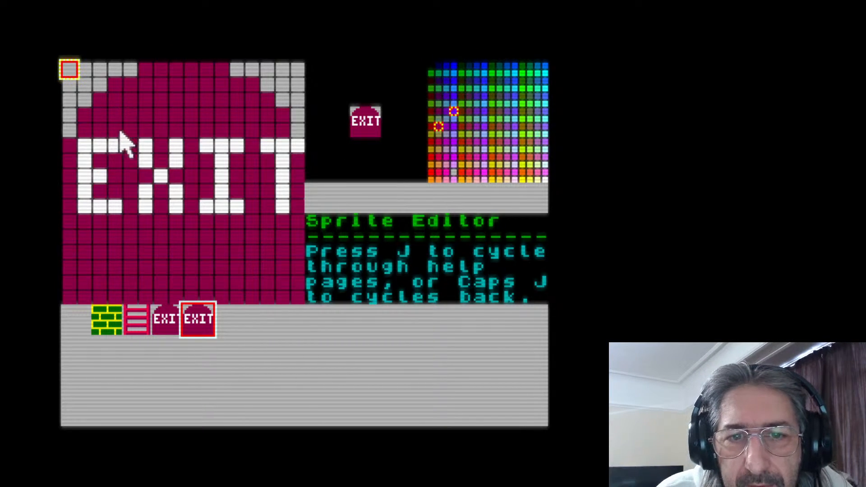
left_click_drag(83, 144, 111, 145)
mouse_move(84, 176)
left_mouse_down()
mouse_move(91, 193)
mouse_move(99, 183)
mouse_move(121, 205)
mouse_move(155, 204)
mouse_move(154, 145)
mouse_move(144, 188)
mouse_move(170, 157)
mouse_move(169, 204)
mouse_move(243, 210)
mouse_move(231, 204)
mouse_move(226, 149)
mouse_move(236, 150)
mouse_move(196, 146)
mouse_move(290, 143)
mouse_move(286, 209)
left_mouse_up()
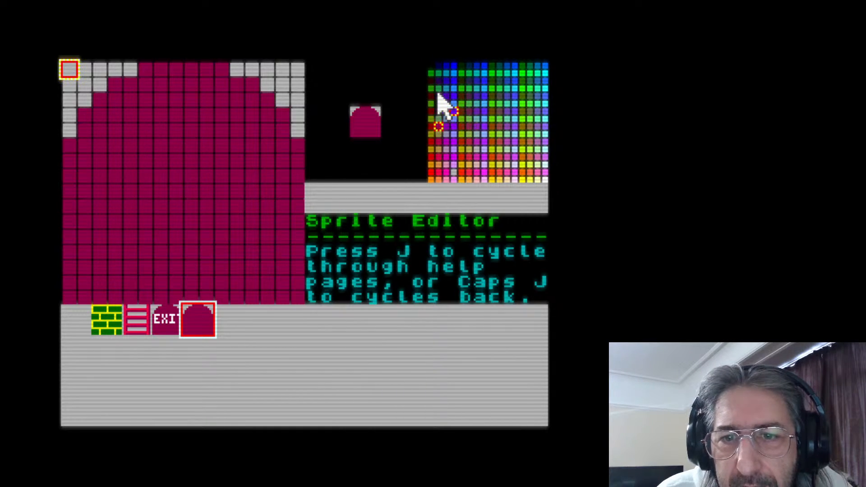
Draw four dark purple vertical stripes, two pixels wide, on the door and trim their ends in dark red to thicken the frame
mouse_move(86, 140)
left_mouse_down()
mouse_move(89, 273)
mouse_move(102, 271)
mouse_move(103, 136)
mouse_move(112, 120)
left_mouse_up()
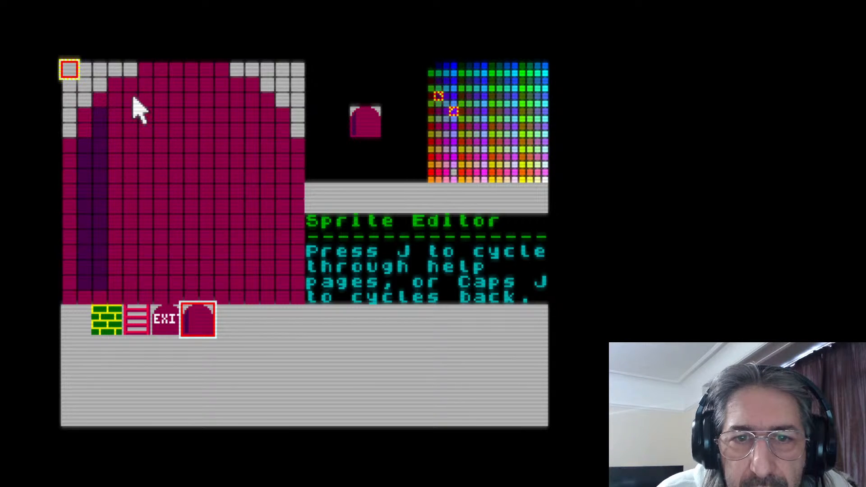
mouse_move(145, 82)
left_mouse_down()
mouse_move(144, 280)
mouse_move(160, 271)
mouse_move(160, 83)
mouse_move(217, 88)
mouse_move(223, 277)
mouse_move(207, 274)
mouse_move(202, 118)
left_mouse_up()
mouse_move(268, 127)
left_mouse_down()
mouse_move(270, 280)
mouse_move(284, 261)
mouse_move(282, 270)
mouse_move(283, 158)
left_mouse_up()
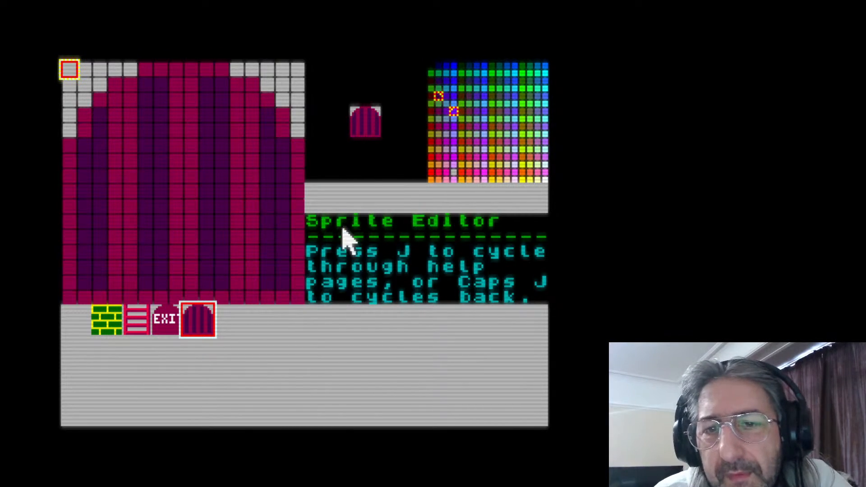
mouse_move(70, 157)
left_mouse_down()
mouse_move(86, 146)
mouse_move(101, 112)
mouse_move(147, 82)
mouse_move(212, 84)
left_mouse_up()
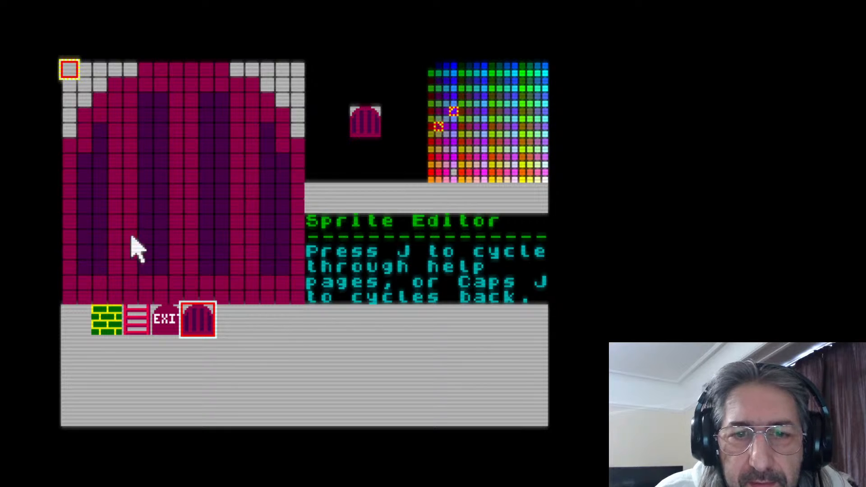
Draw a yellow cross-shaped handle near the door's right edge, four pixels tall with a three-pixel crossbar on row 10
left_click(522, 165)
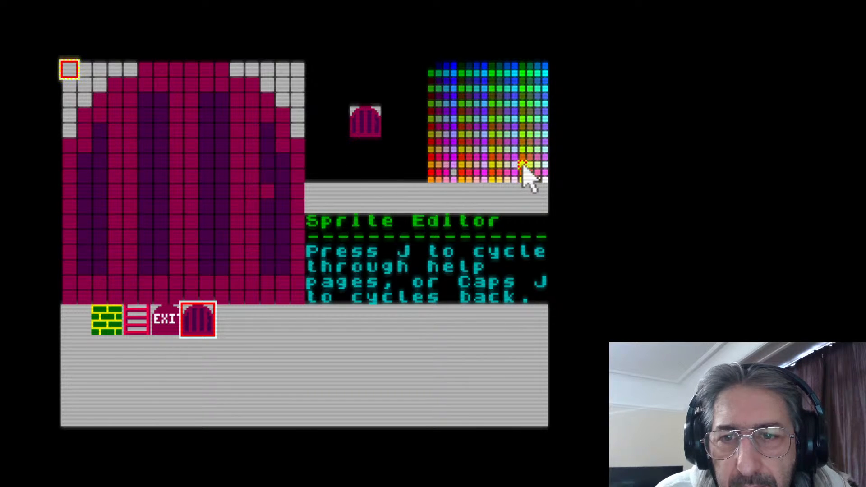
left_click(268, 194)
left_click_drag(253, 209, 277, 201)
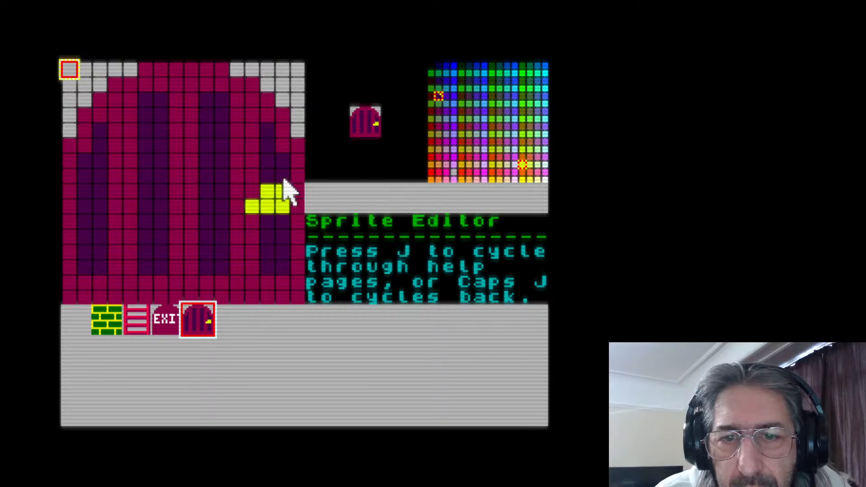
left_click(268, 221)
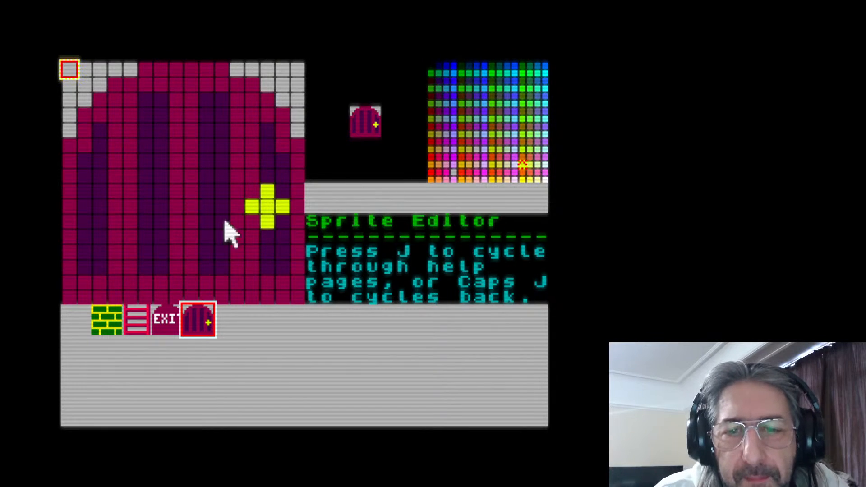
left_click(266, 236)
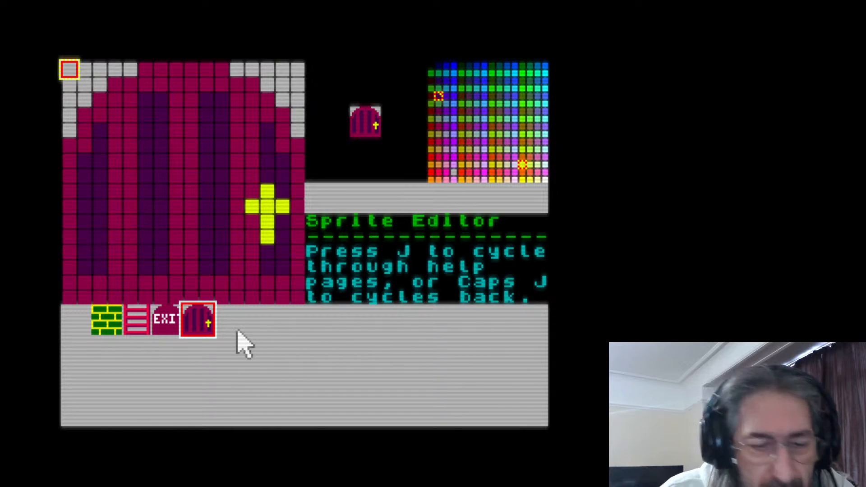
Save the sprite file and exit the sprite editor to BASIC
key("s")
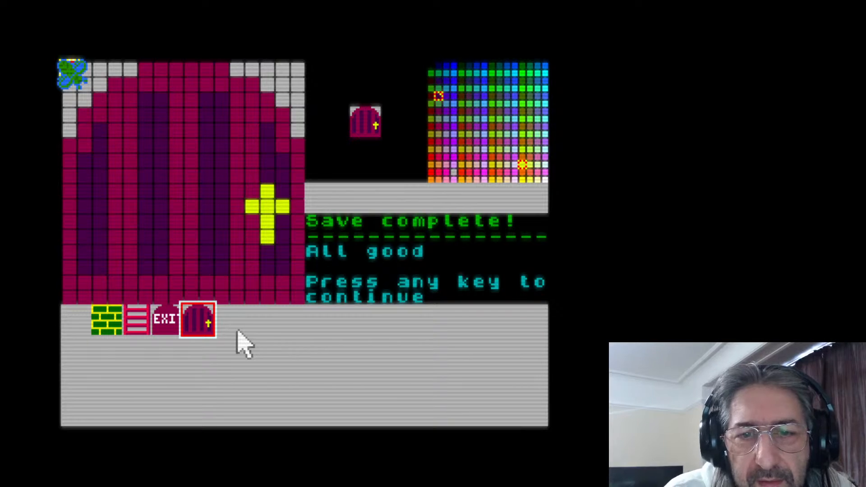
key("space")
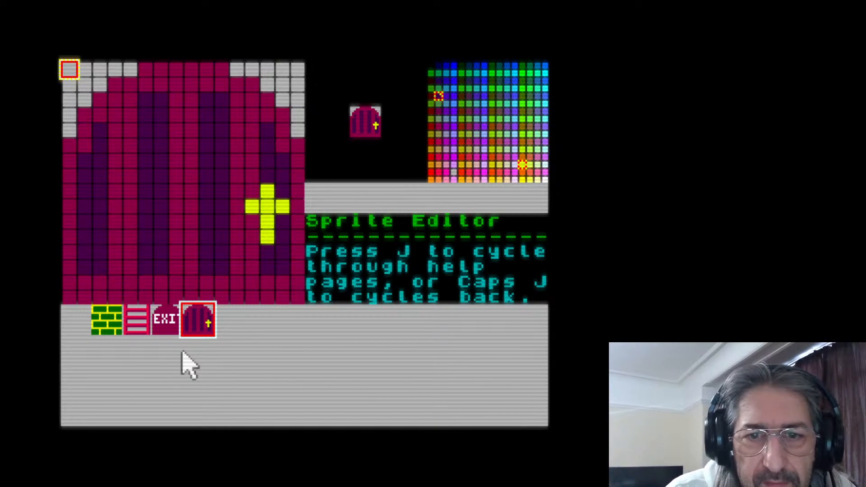
key("Escape")
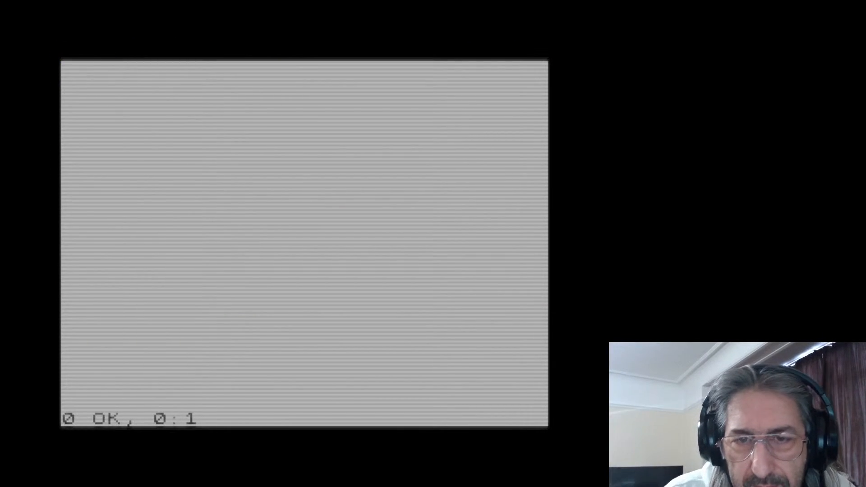
Relaunch the sprite editor with the last-run command and select the empty slot just after the four red balls
key("Return")
key("Up")
key("Return")
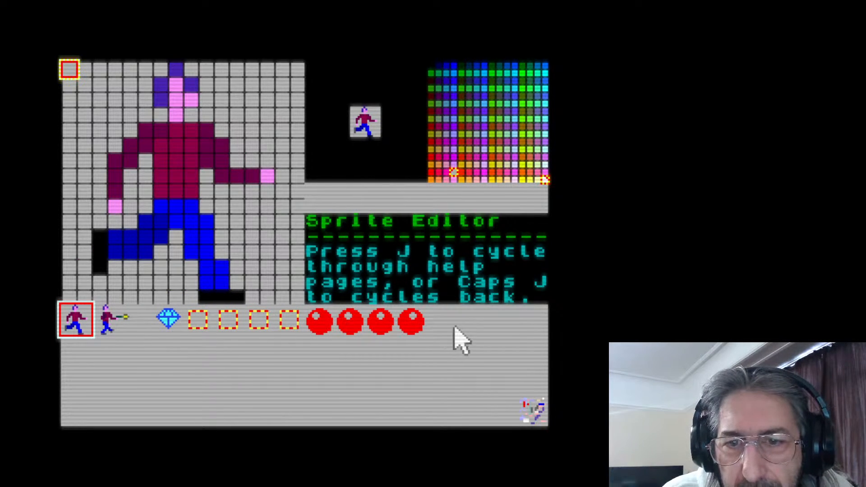
left_click(440, 319)
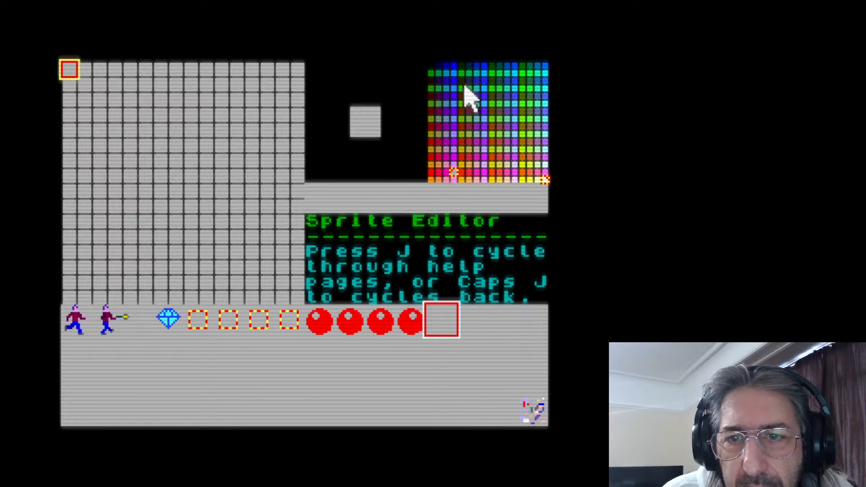
Draw an oval ring in blue at the grid's left edge, four pixels wide and seven pixels tall, for a key's bow
left_click(453, 66)
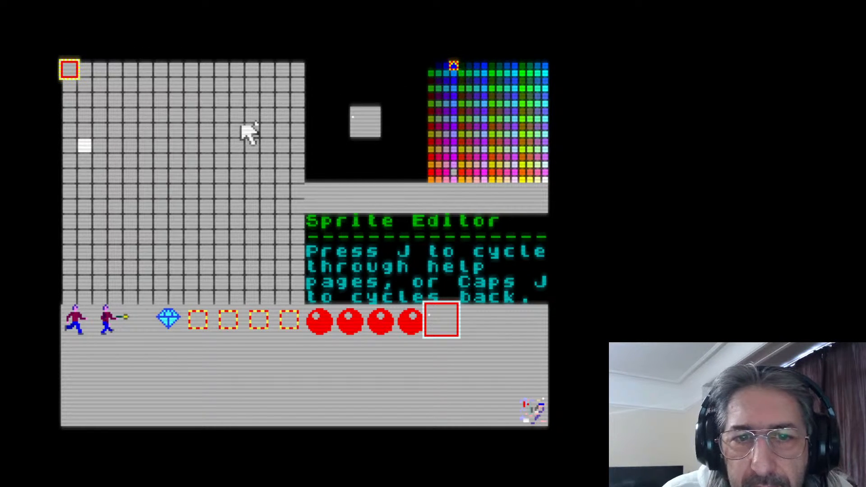
mouse_move(85, 131)
left_mouse_down()
mouse_move(72, 164)
mouse_move(87, 168)
mouse_move(66, 175)
mouse_move(81, 179)
mouse_move(81, 207)
left_mouse_up()
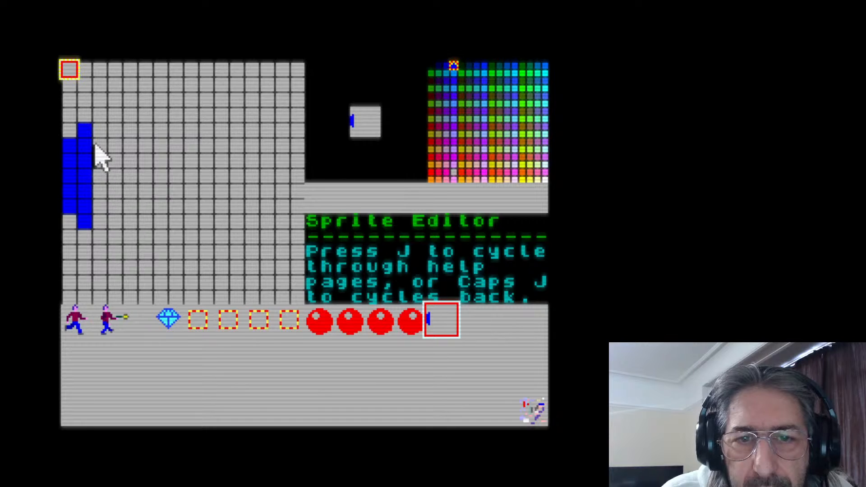
mouse_move(96, 144)
left_mouse_down()
mouse_move(86, 163)
mouse_move(88, 226)
mouse_move(87, 194)
left_mouse_up()
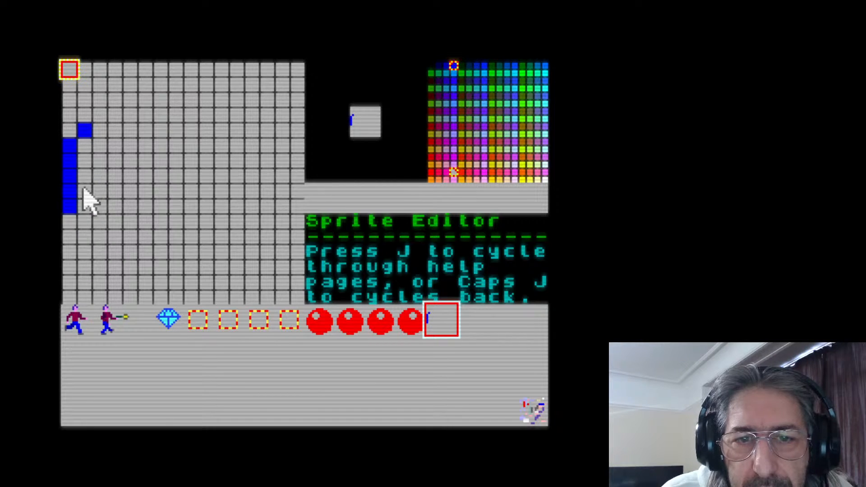
left_click(84, 222)
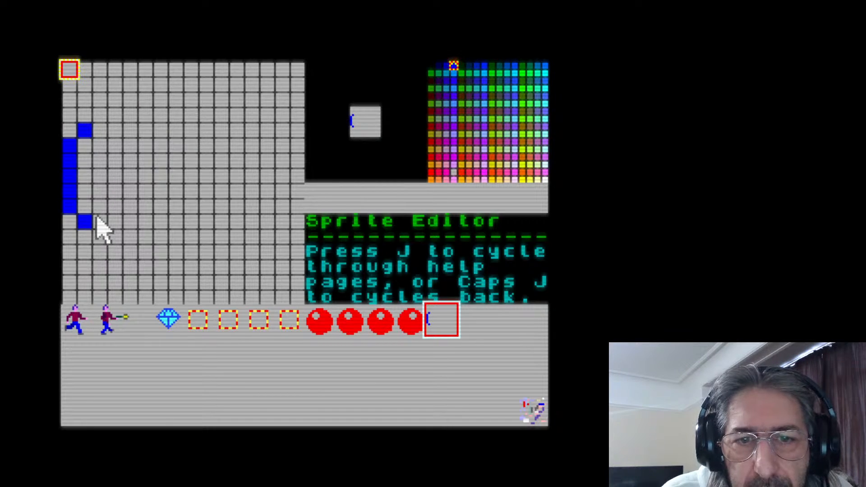
mouse_move(116, 217)
left_mouse_down()
mouse_move(116, 145)
mouse_move(101, 131)
left_mouse_up()
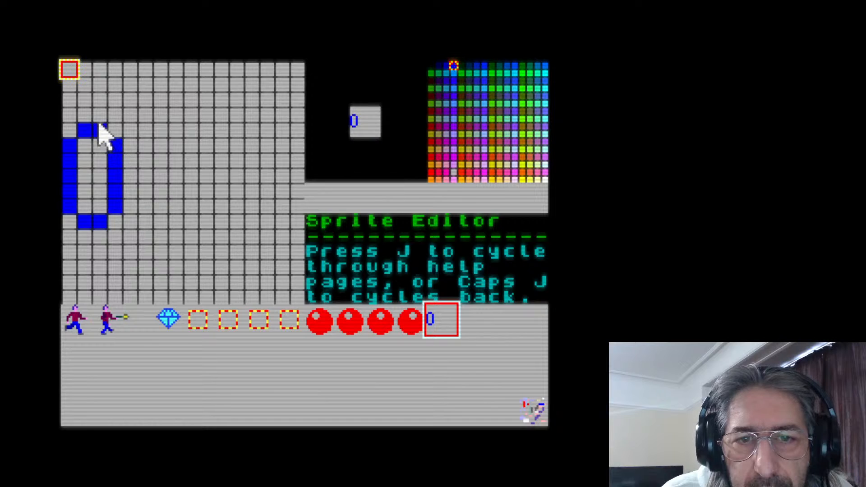
Extend a one-pixel blue shaft along row 8 from the ring and add three downward teeth near its far end
left_click_drag(127, 175, 281, 174)
mouse_move(278, 193)
left_mouse_down()
mouse_move(283, 223)
mouse_move(270, 195)
mouse_move(248, 201)
left_mouse_up()
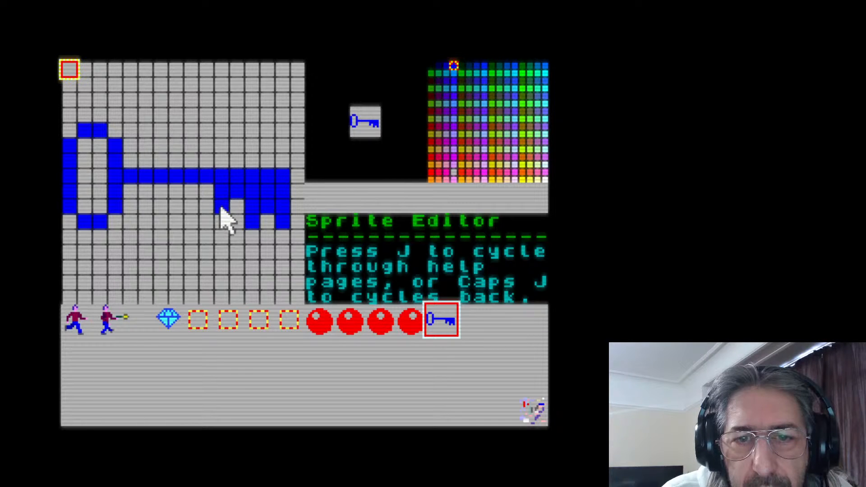
left_click(203, 190)
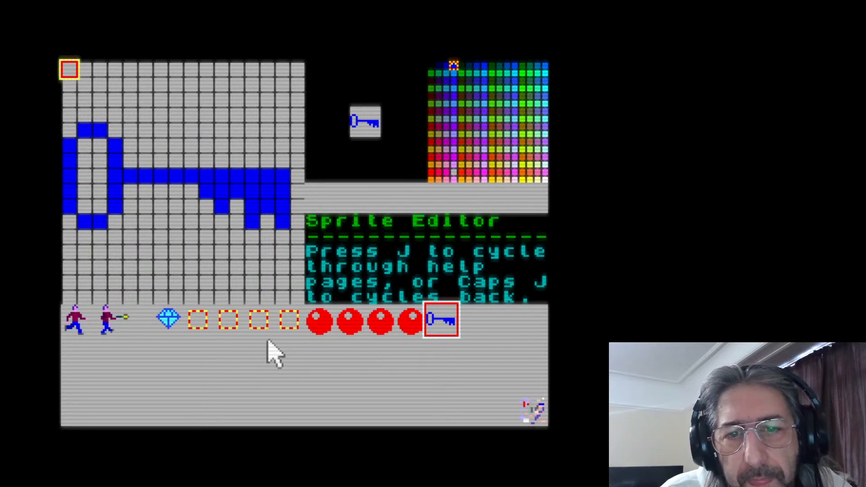
left_click(204, 191)
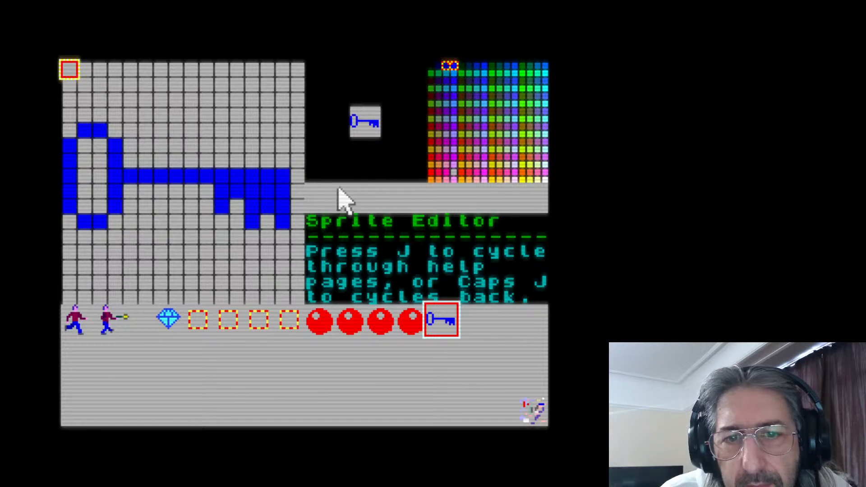
Outline the key in darker blue, fill the ring's centre with it and shift the ring one pixel right
mouse_move(138, 162)
left_mouse_down()
mouse_move(261, 158)
mouse_move(278, 160)
mouse_move(300, 184)
mouse_move(300, 177)
mouse_move(299, 221)
mouse_move(283, 236)
mouse_move(270, 224)
mouse_move(256, 237)
mouse_move(240, 228)
mouse_move(237, 209)
mouse_move(221, 226)
left_mouse_up()
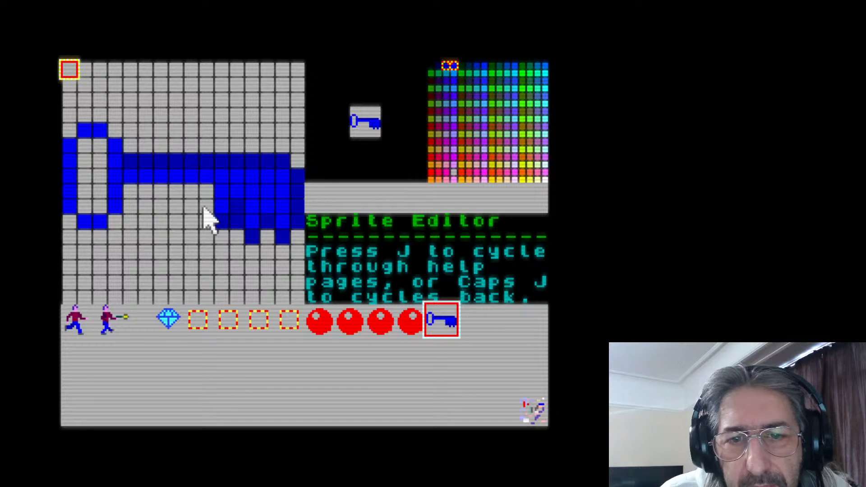
mouse_move(198, 198)
left_mouse_down()
mouse_move(132, 191)
mouse_move(119, 219)
mouse_move(89, 235)
mouse_move(72, 220)
mouse_move(106, 209)
mouse_move(87, 203)
mouse_move(82, 152)
mouse_move(96, 150)
mouse_move(101, 192)
mouse_move(119, 129)
mouse_move(129, 142)
mouse_move(95, 109)
mouse_move(74, 131)
left_mouse_up()
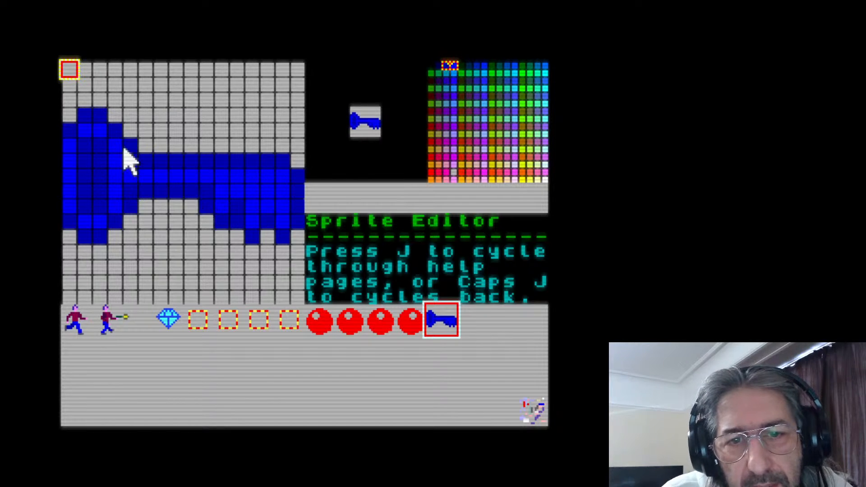
mouse_move(151, 142)
left_mouse_down()
mouse_move(120, 134)
mouse_move(131, 130)
mouse_move(100, 113)
mouse_move(108, 111)
mouse_move(69, 131)
left_mouse_up()
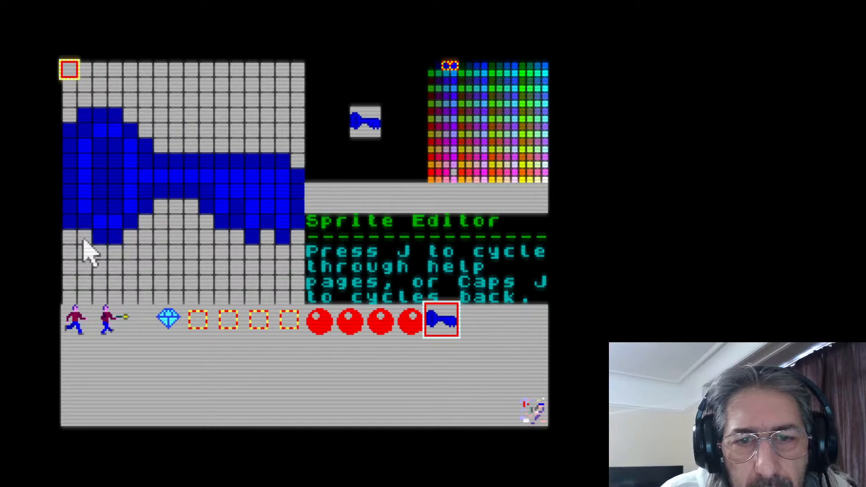
left_click(72, 223)
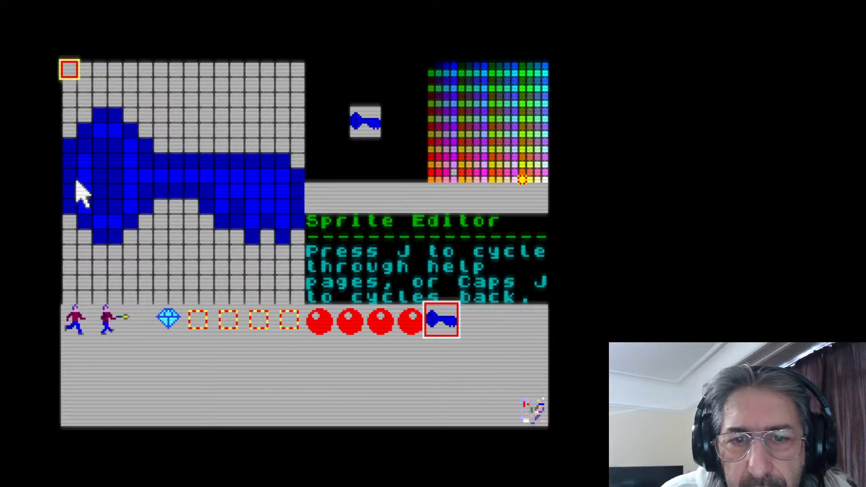
Recolour the key's ring, shaft and teeth yellow, keeping the dark blue outline, and separate the first tooth with dark blue pixels
mouse_move(84, 143)
left_mouse_down()
mouse_move(84, 203)
mouse_move(96, 220)
mouse_move(111, 220)
mouse_move(128, 199)
mouse_move(125, 150)
mouse_move(105, 129)
mouse_move(149, 174)
mouse_move(258, 172)
left_mouse_up()
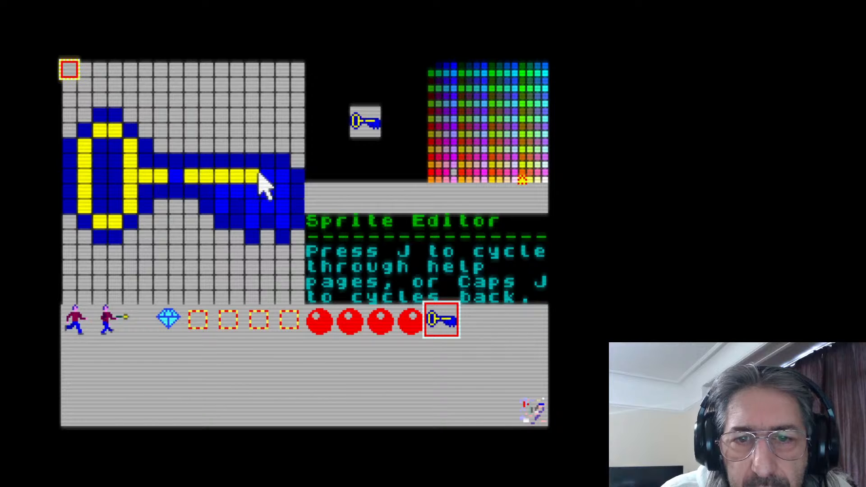
mouse_move(168, 171)
left_mouse_down()
mouse_move(281, 170)
mouse_move(284, 220)
mouse_move(262, 202)
mouse_move(262, 190)
mouse_move(250, 221)
mouse_move(243, 185)
mouse_move(224, 189)
mouse_move(228, 212)
left_mouse_up()
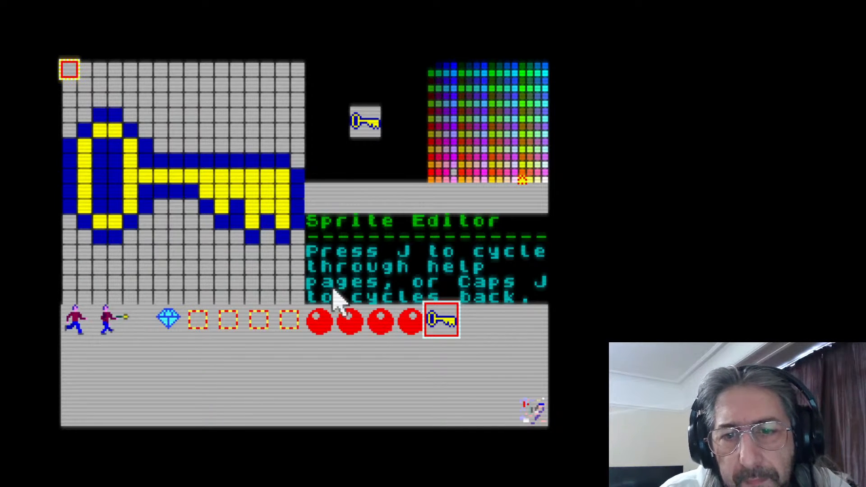
key("p")
left_click(204, 191)
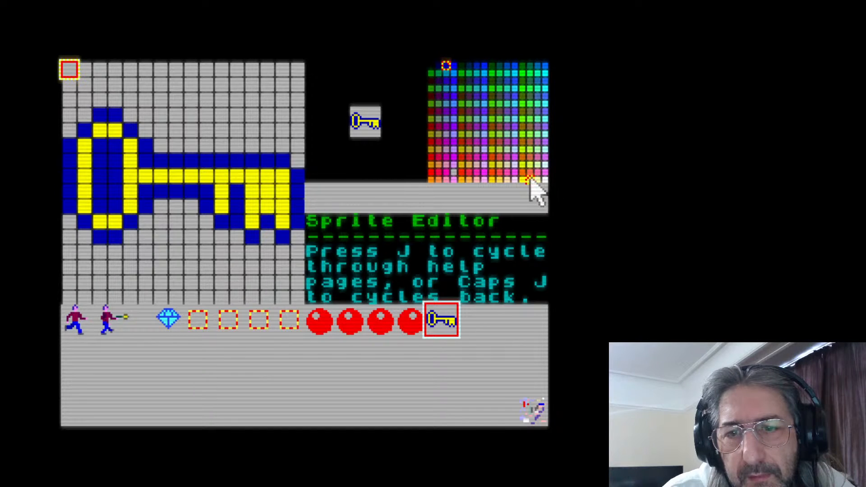
Repaint the key's teeth, shaft and ring in yellow-green, fill the gap behind the first tooth, and save the sprite file
left_click_drag(242, 193, 239, 207)
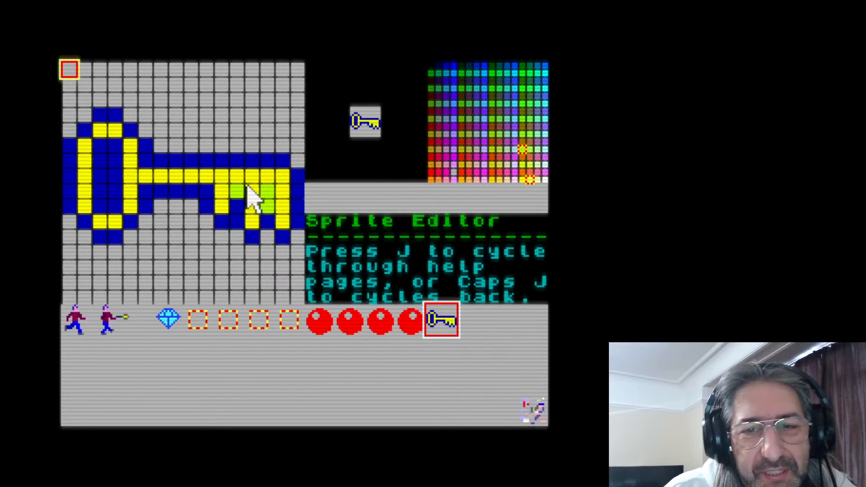
mouse_move(220, 187)
left_mouse_down()
mouse_move(221, 209)
mouse_move(256, 189)
mouse_move(253, 217)
left_mouse_up()
left_click_drag(283, 189, 281, 219)
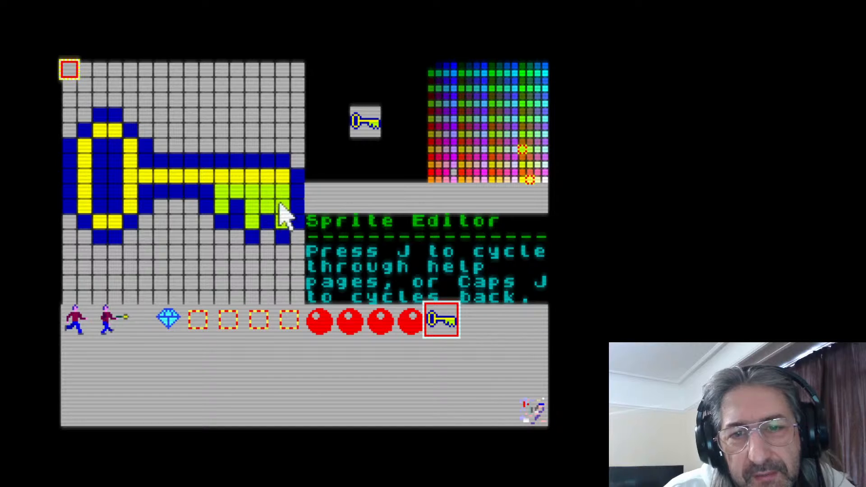
mouse_move(285, 175)
left_mouse_down()
mouse_move(129, 170)
mouse_move(131, 147)
mouse_move(129, 204)
mouse_move(105, 216)
mouse_move(112, 223)
mouse_move(96, 220)
mouse_move(84, 195)
mouse_move(84, 142)
mouse_move(110, 134)
left_mouse_up()
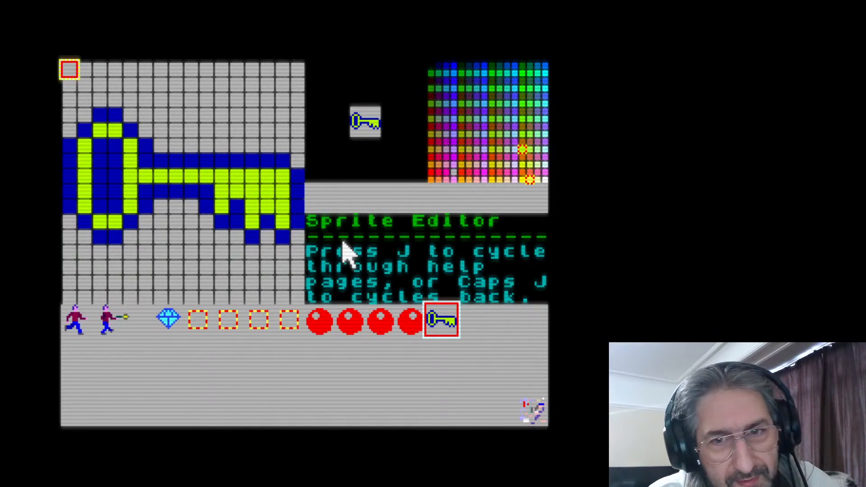
key("s")
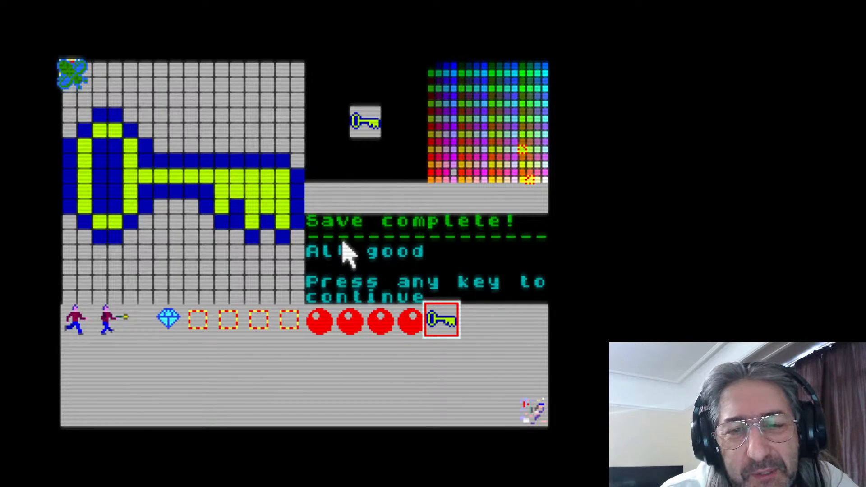
key("Return")
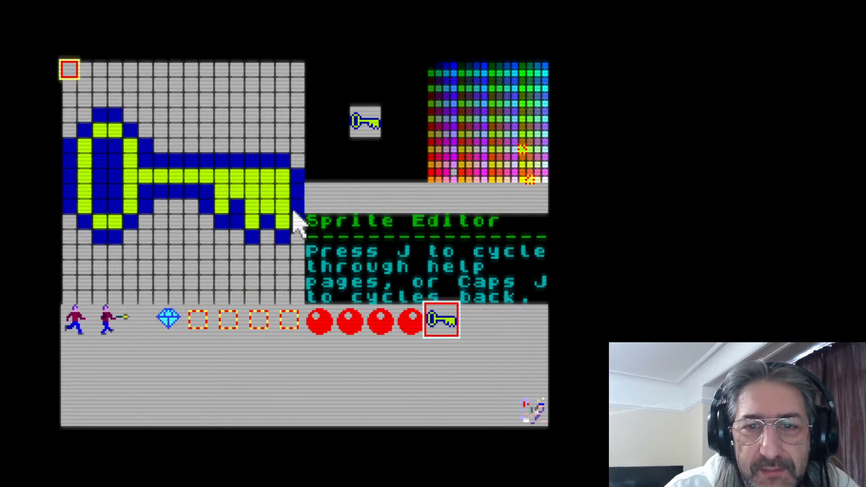
Examine each sprite in turn, from the running man through the diamond, dashed squares and red balls to the key
left_click(74, 322)
left_click(101, 323)
left_click(70, 319)
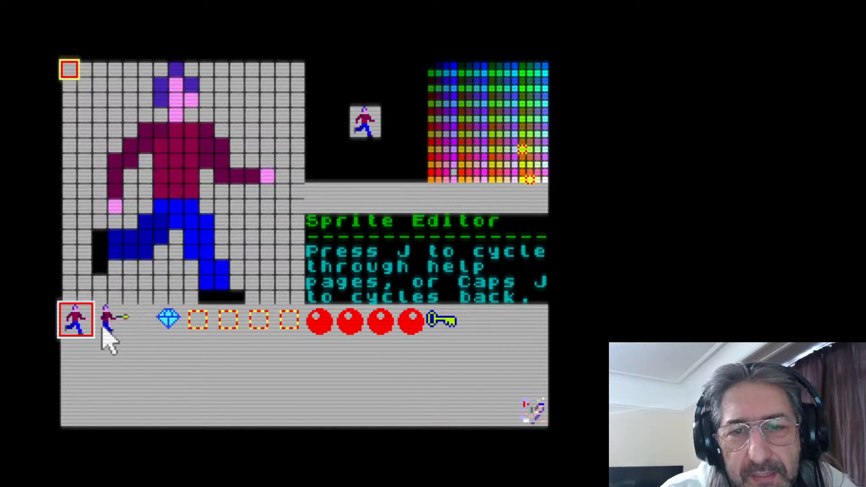
left_click(100, 325)
left_click(78, 321)
left_click(101, 322)
left_click(135, 321)
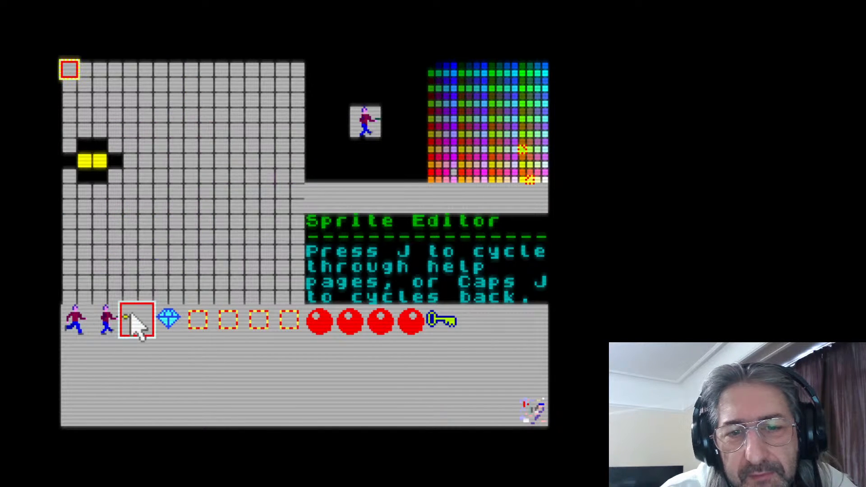
left_click(170, 327)
left_click(199, 323)
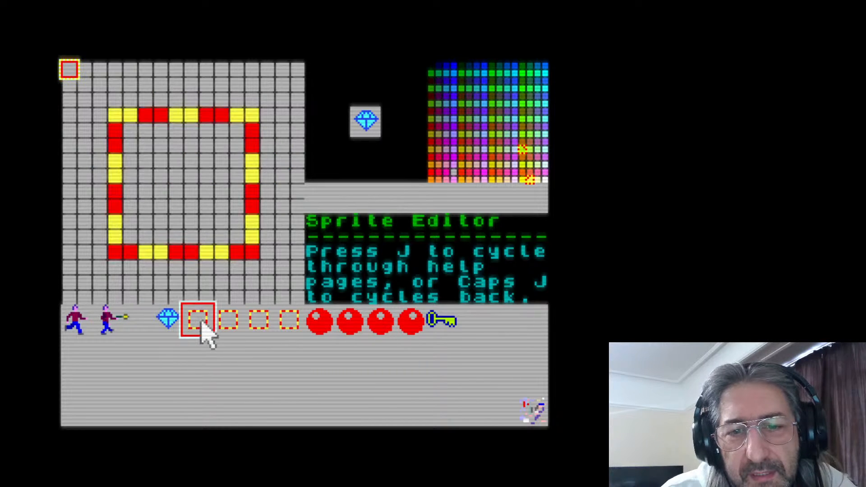
left_click(230, 324)
left_click(259, 324)
left_click(290, 325)
left_click(321, 333)
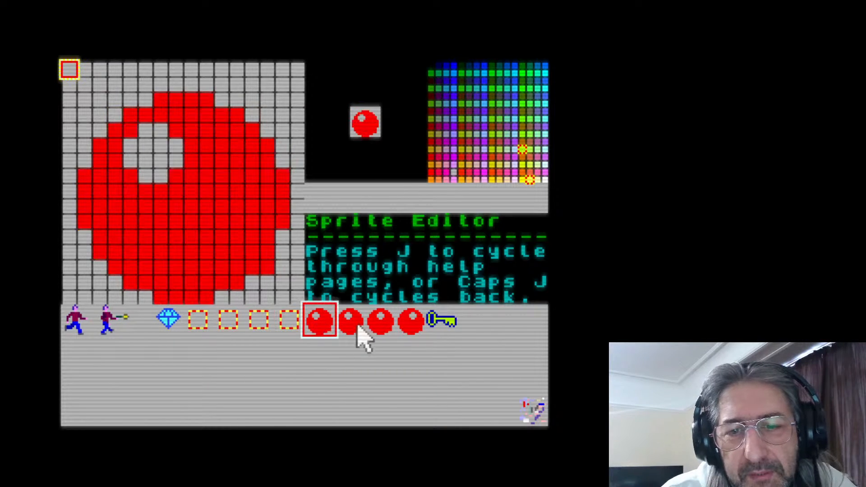
left_click(352, 331)
left_click(381, 334)
left_click(409, 336)
left_click(445, 322)
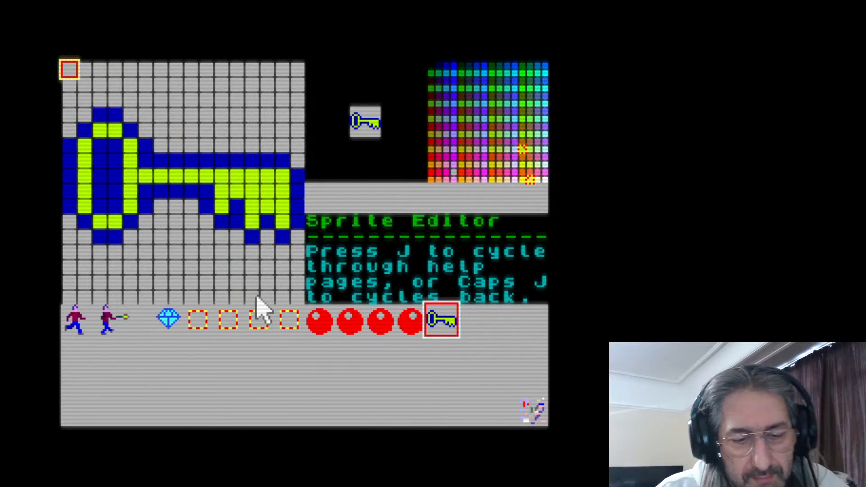
Save the sprite file again and exit the sprite editor to the file browser
key("s")
key("space")
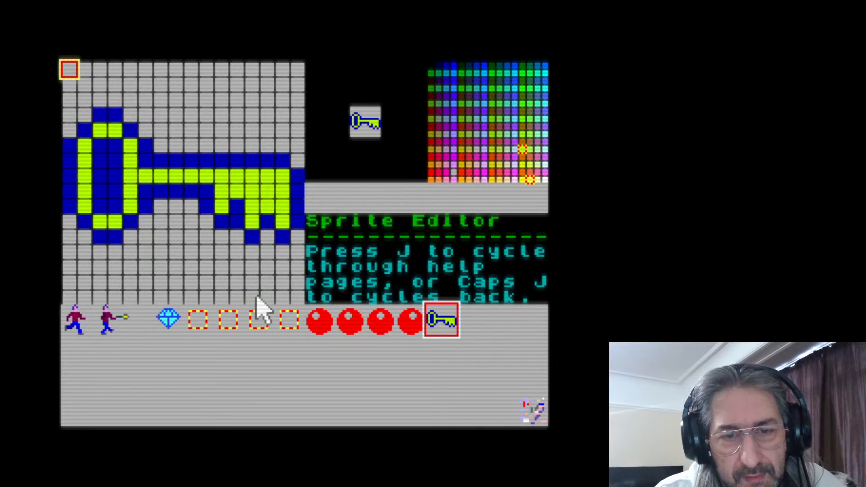
key("q")
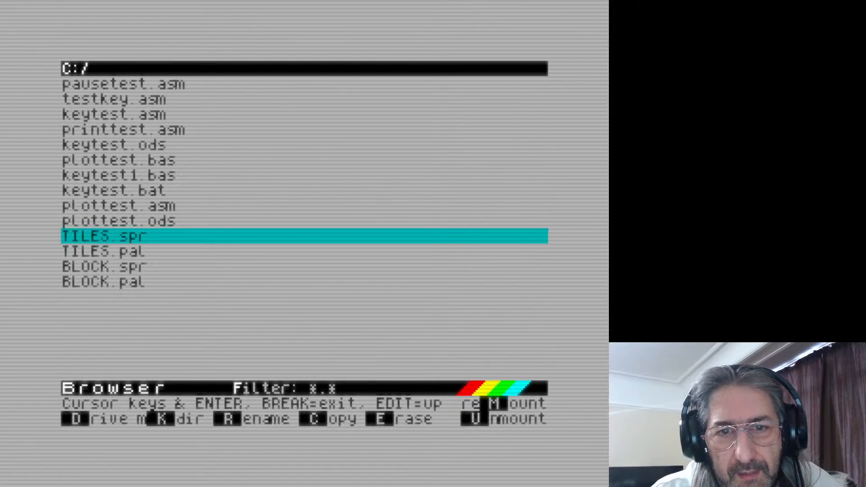
Open BLOCK.spr from the file browser and review its brick, ladder, EXIT sign and door sprites
key("Up")
key("Down")
key("Down")
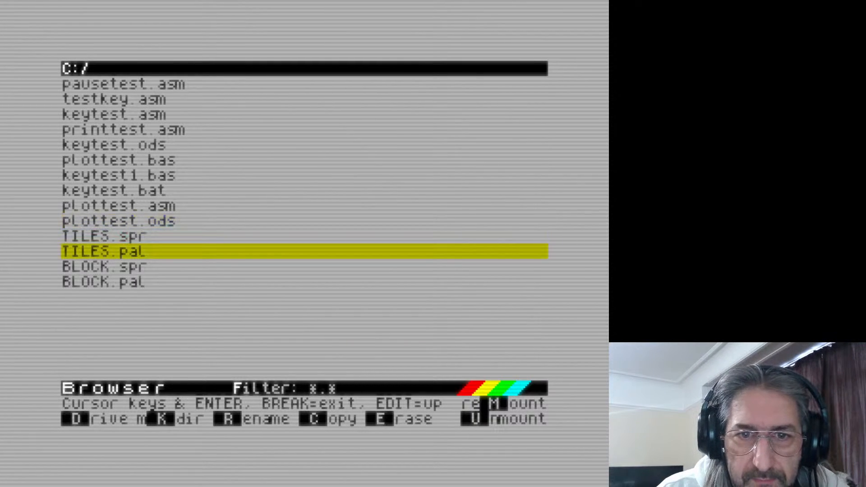
key("Up")
key("Down")
key("Down")
key("Return")
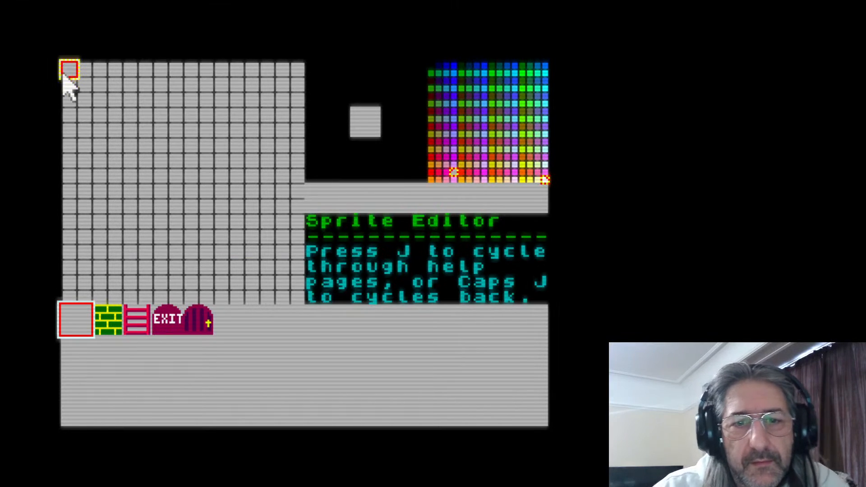
left_click(101, 323)
left_click(130, 321)
left_click(171, 328)
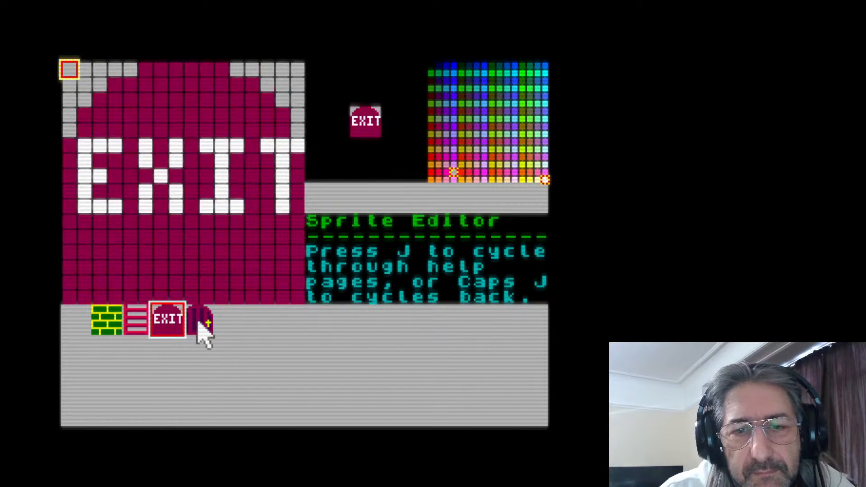
left_click(198, 331)
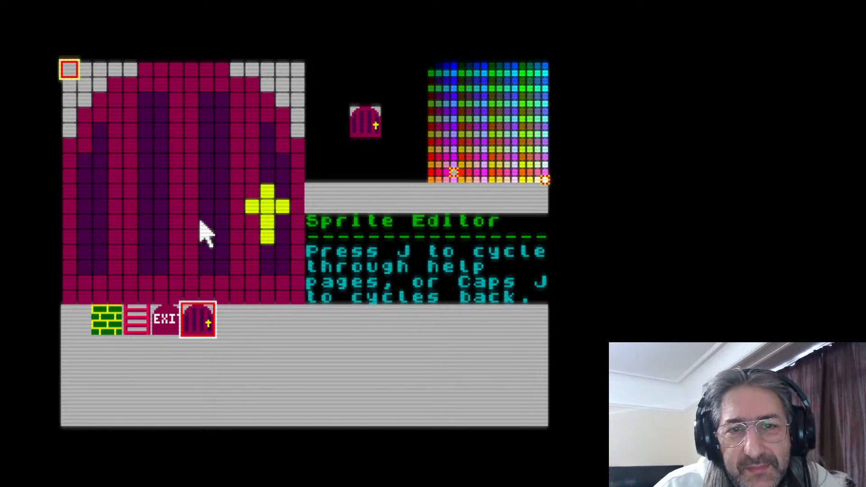
Save the block sprites and exit the sprite editor to the file browser
key("s")
key("space")
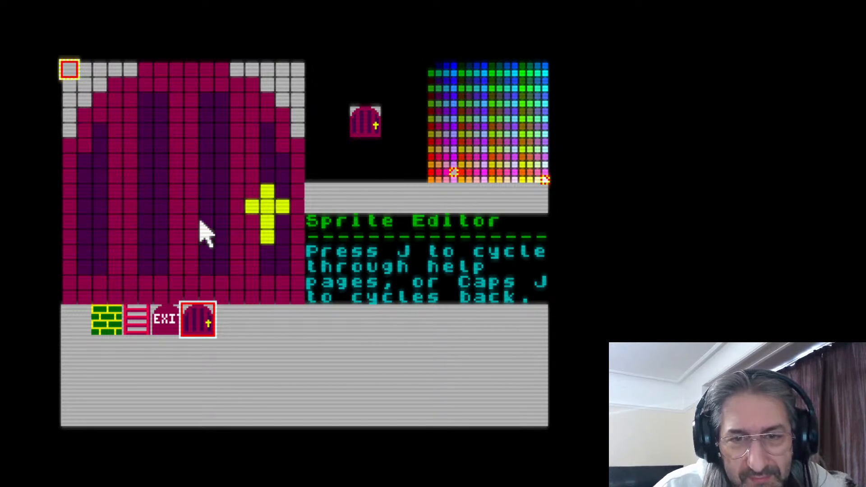
key("Escape")
key("space")
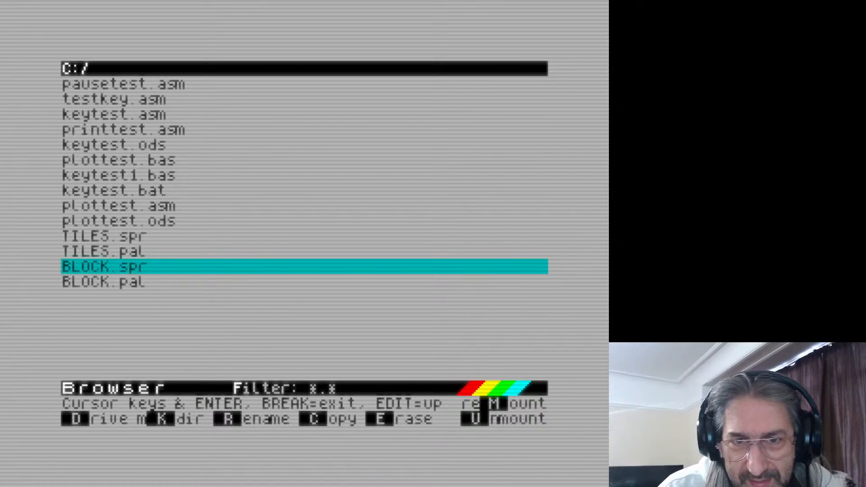
Open TILES.spr from the file browser in the sprite editor
key("Up")
key("Up")
key("Return")
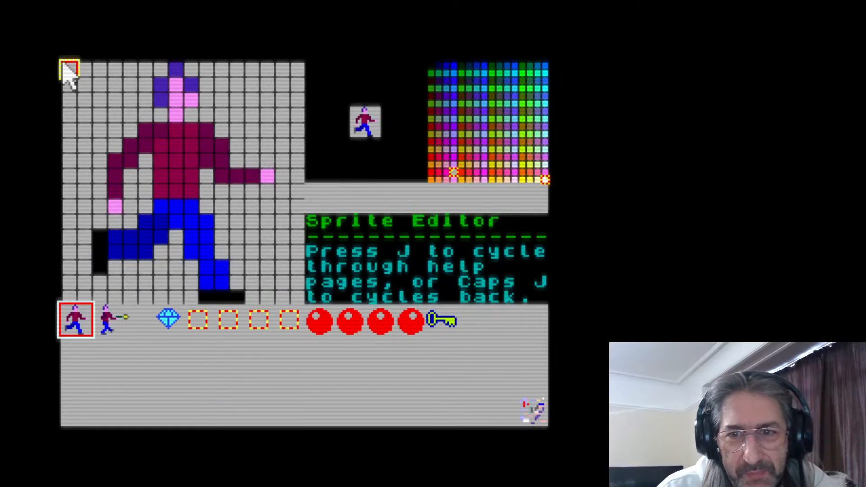
Select the stray-pixel sprite in the last slot and pick the palette's first colour, black
left_click(535, 409)
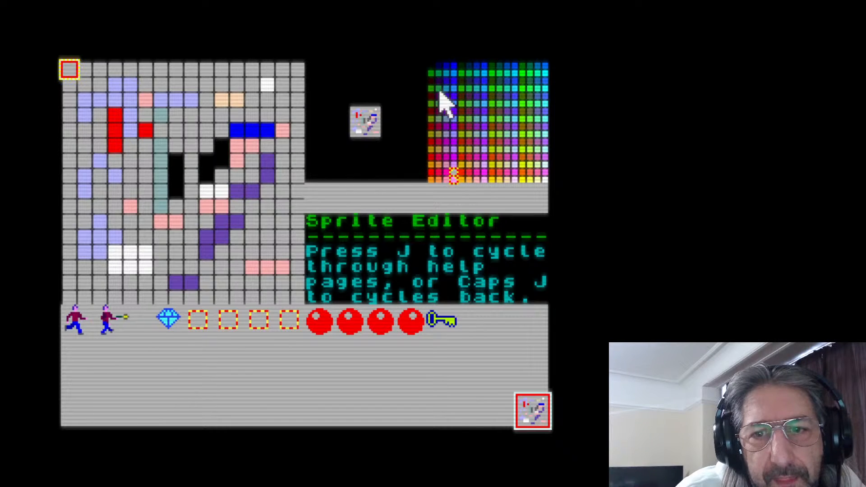
left_click(431, 70)
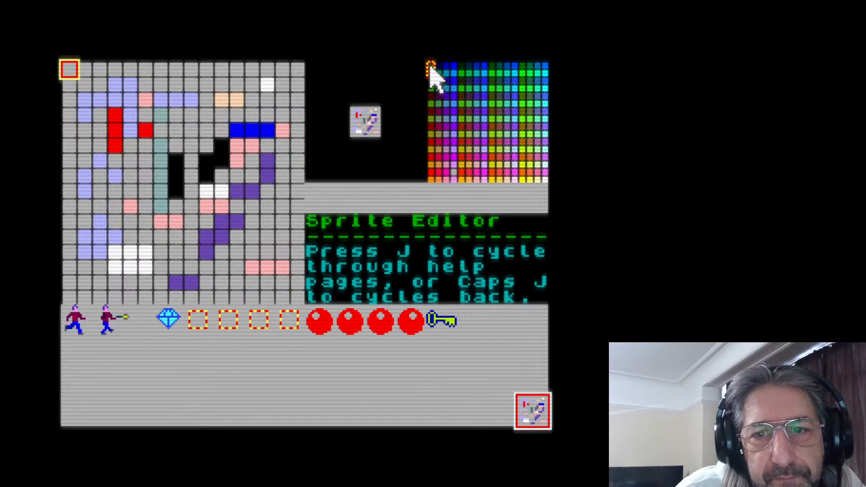
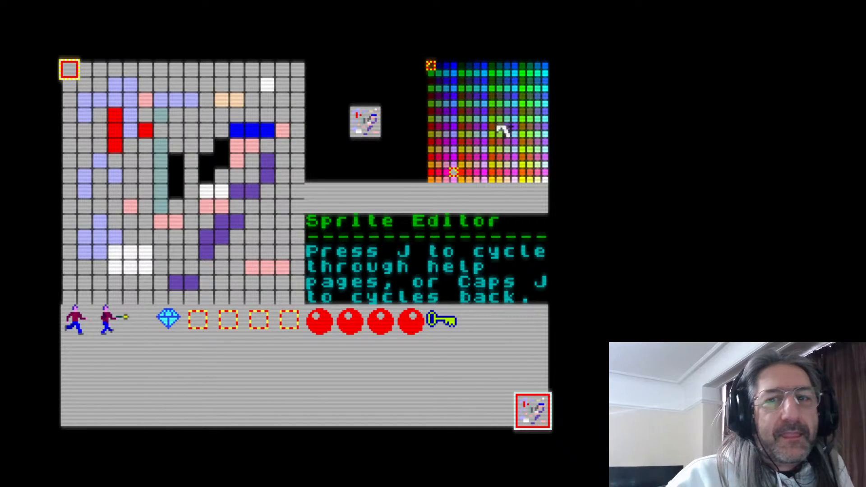
Reset the machine to leave the sprite editor without saving the open sprites
key("F4")
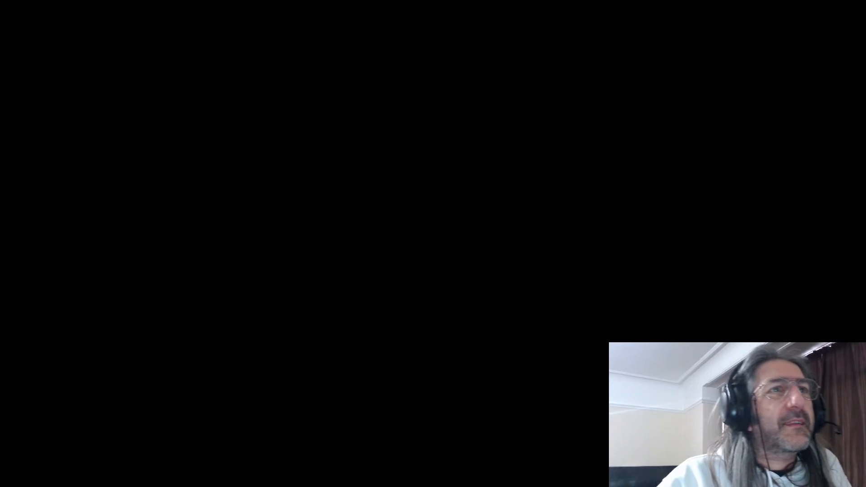